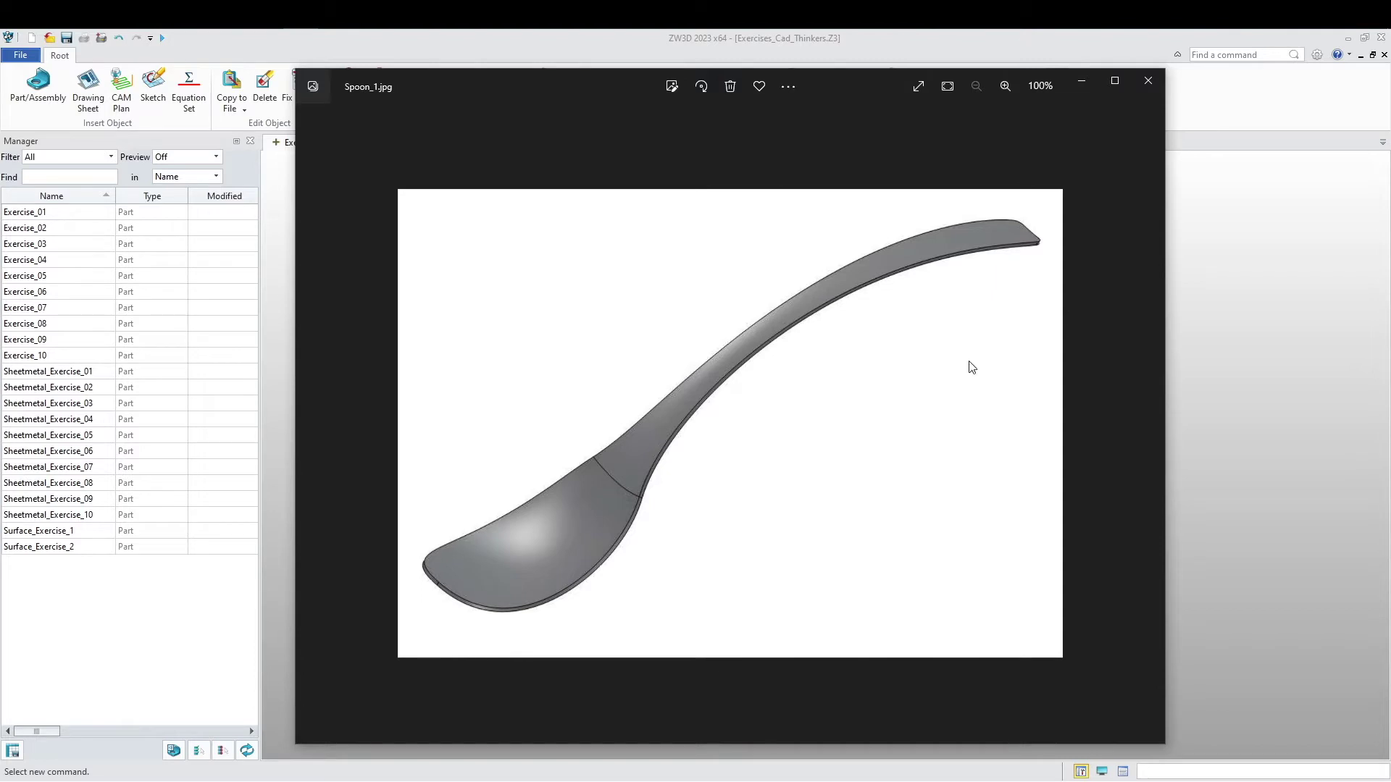
Put away the spoon reference image and create a new part named Surface_Exercise_3 with the default template.
{"action": "left_click", "coordinate": [1081, 81]}
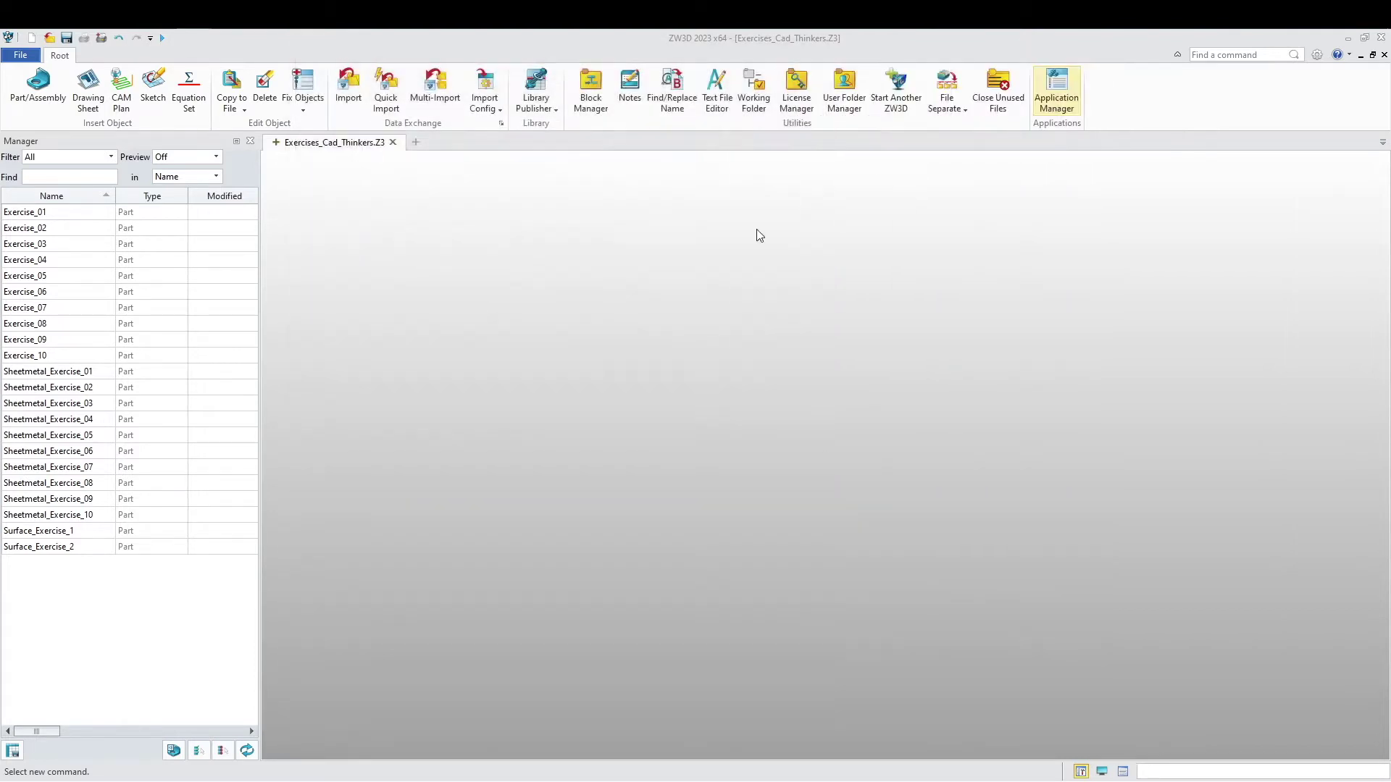
{"action": "left_click", "coordinate": [38, 86]}
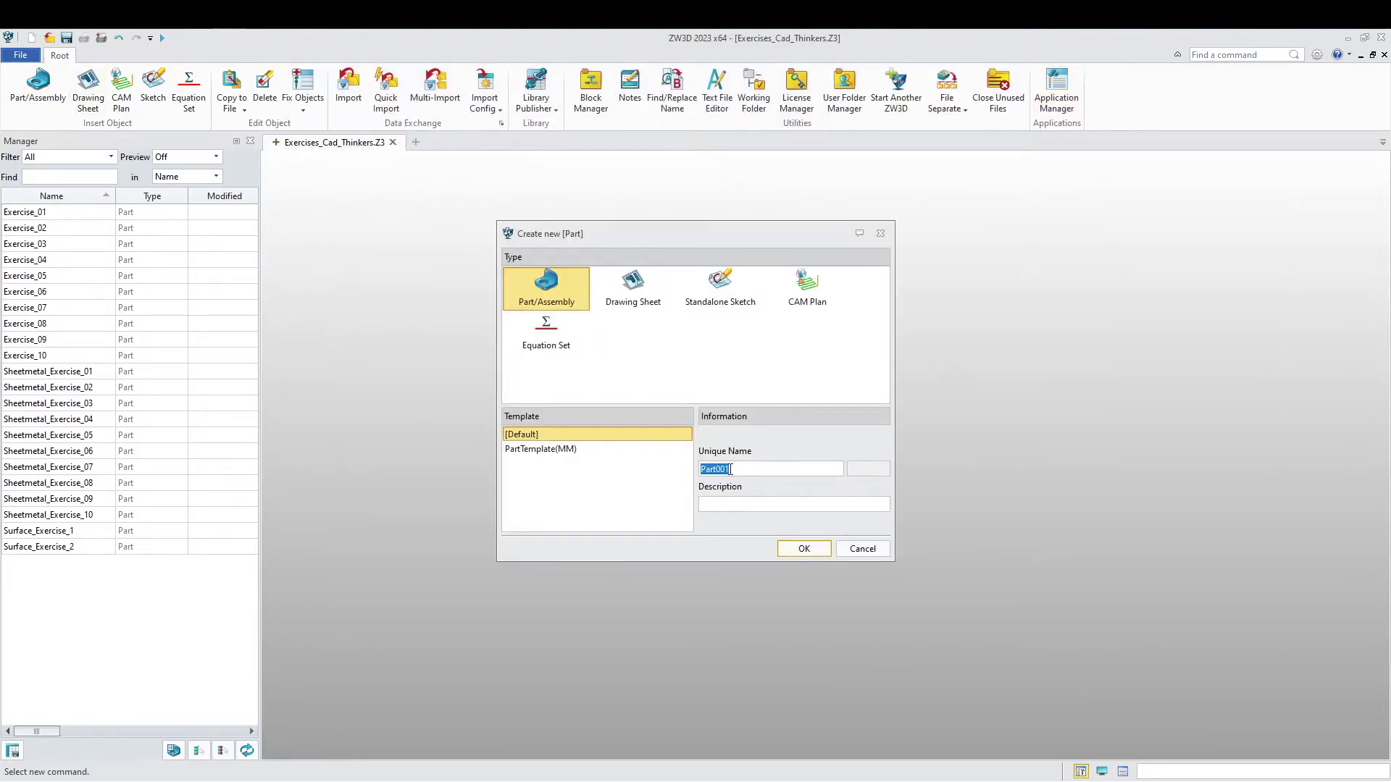
{"action": "right_click", "coordinate": [731, 469]}
{"action": "left_click", "coordinate": [762, 548]}
{"action": "left_click", "coordinate": [804, 552]}
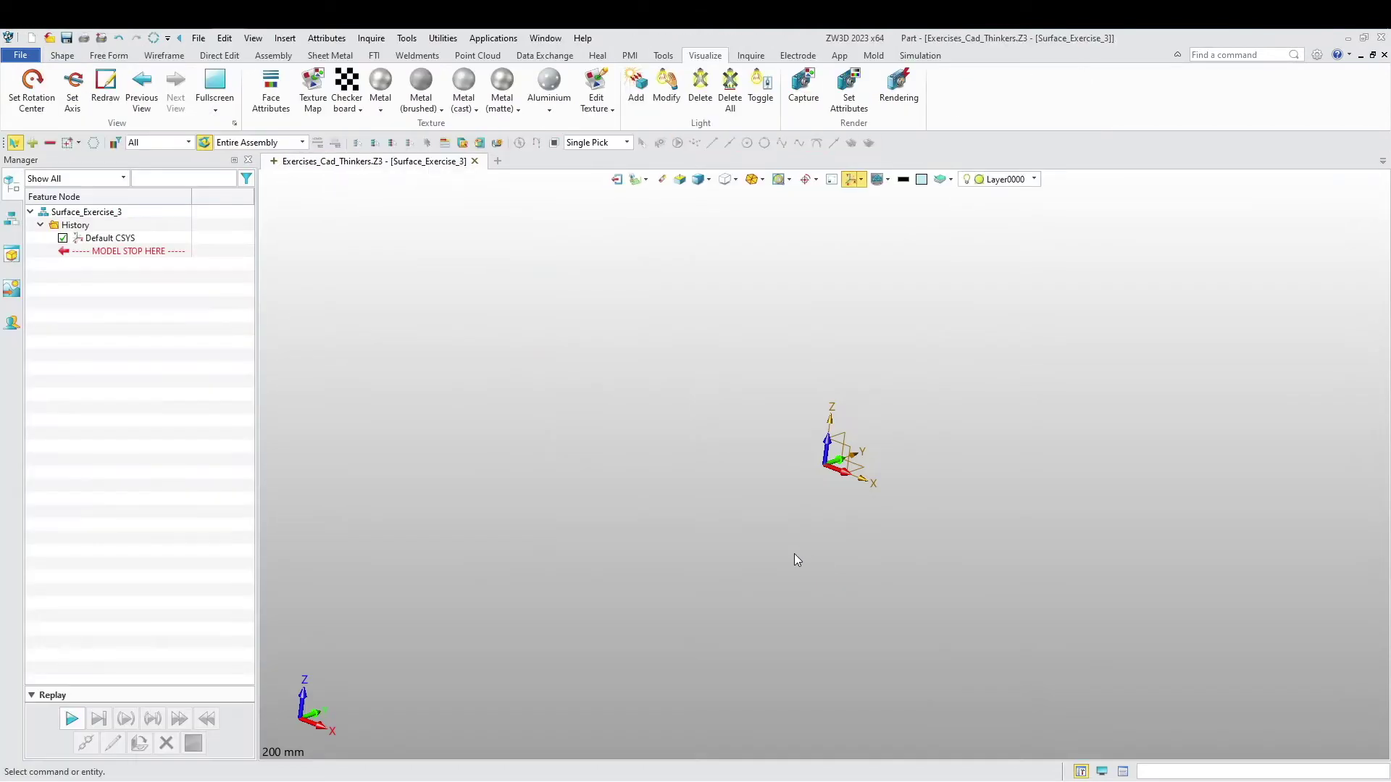
Start a new sketch on the YZ datum plane.
{"action": "right_click", "coordinate": [503, 491]}
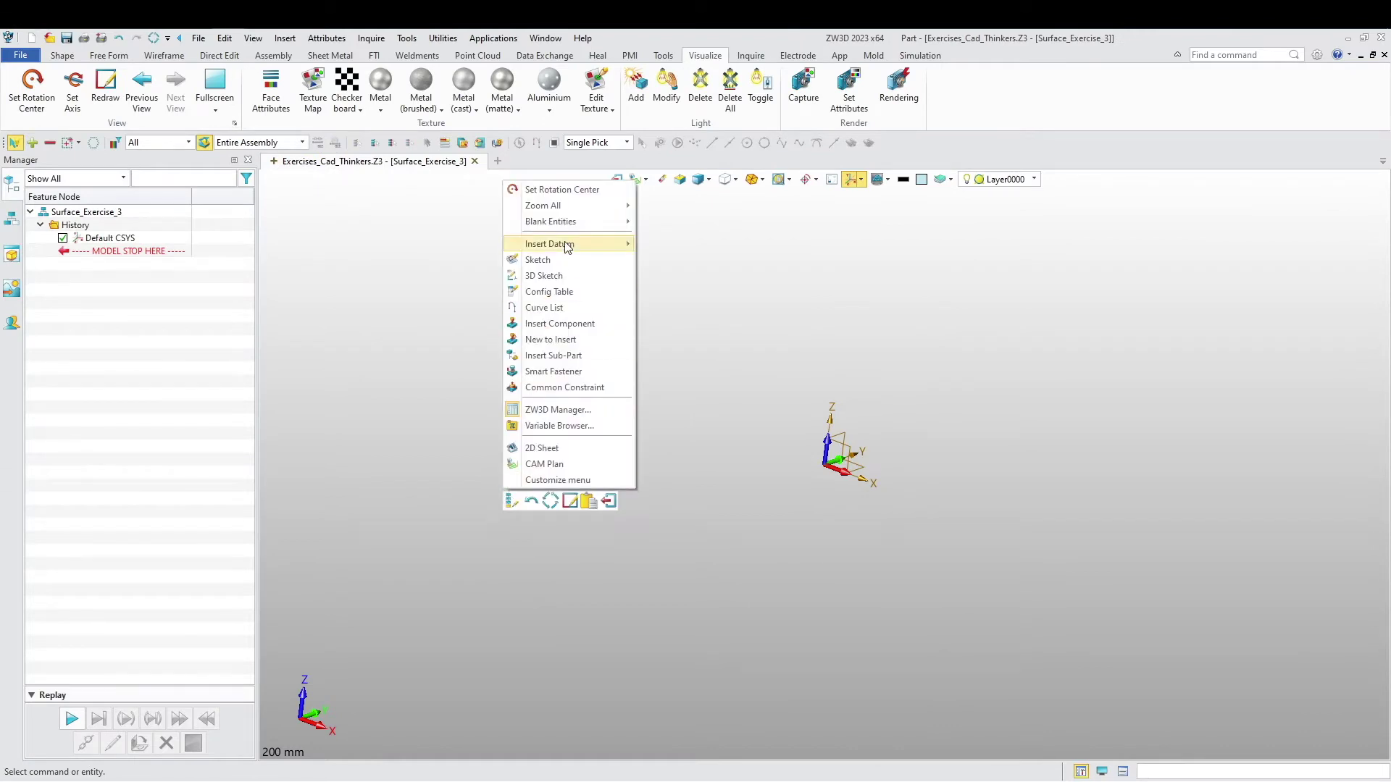
{"action": "left_click", "coordinate": [539, 260]}
{"action": "right_click_drag", "start_coordinate": [842, 539], "coordinate": [814, 541]}
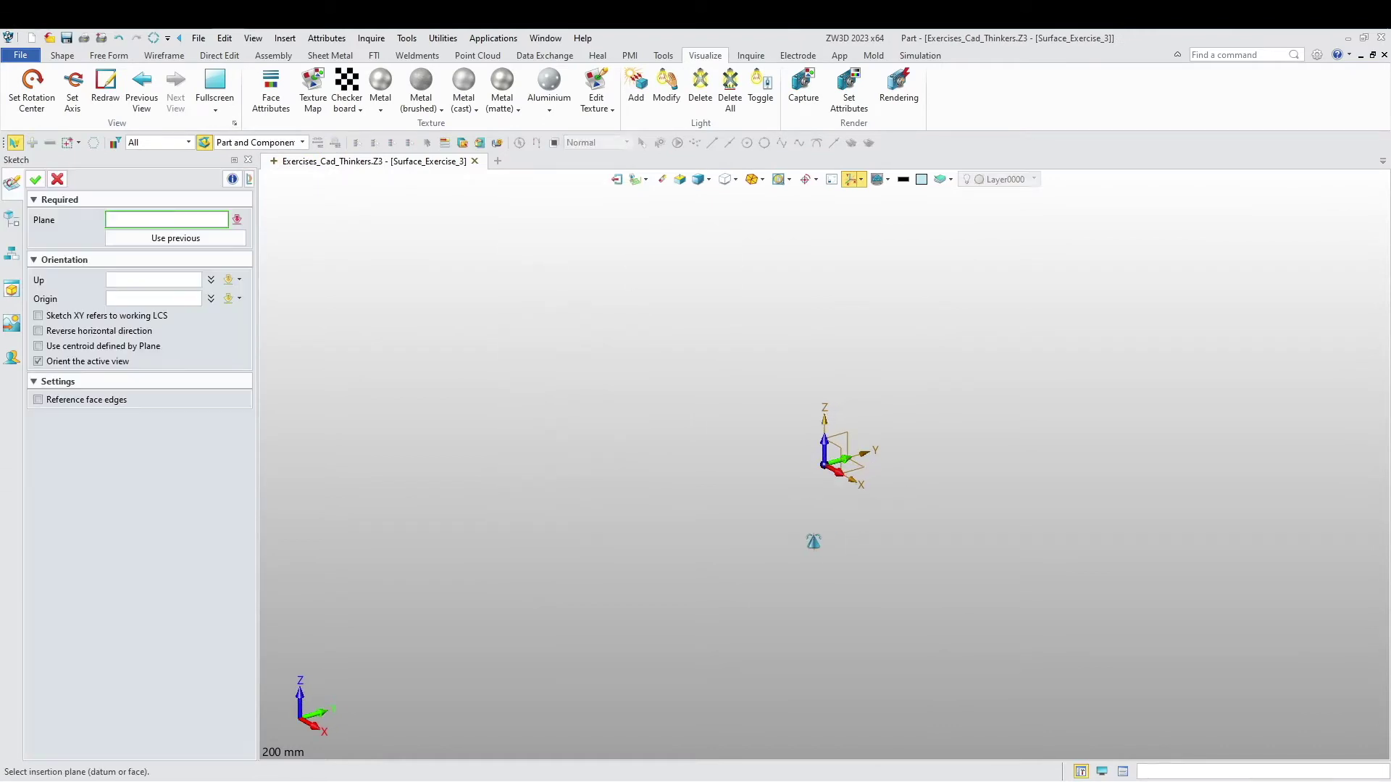
{"action": "left_click", "coordinate": [846, 440]}
{"action": "middle_click", "coordinate": [600, 527]}
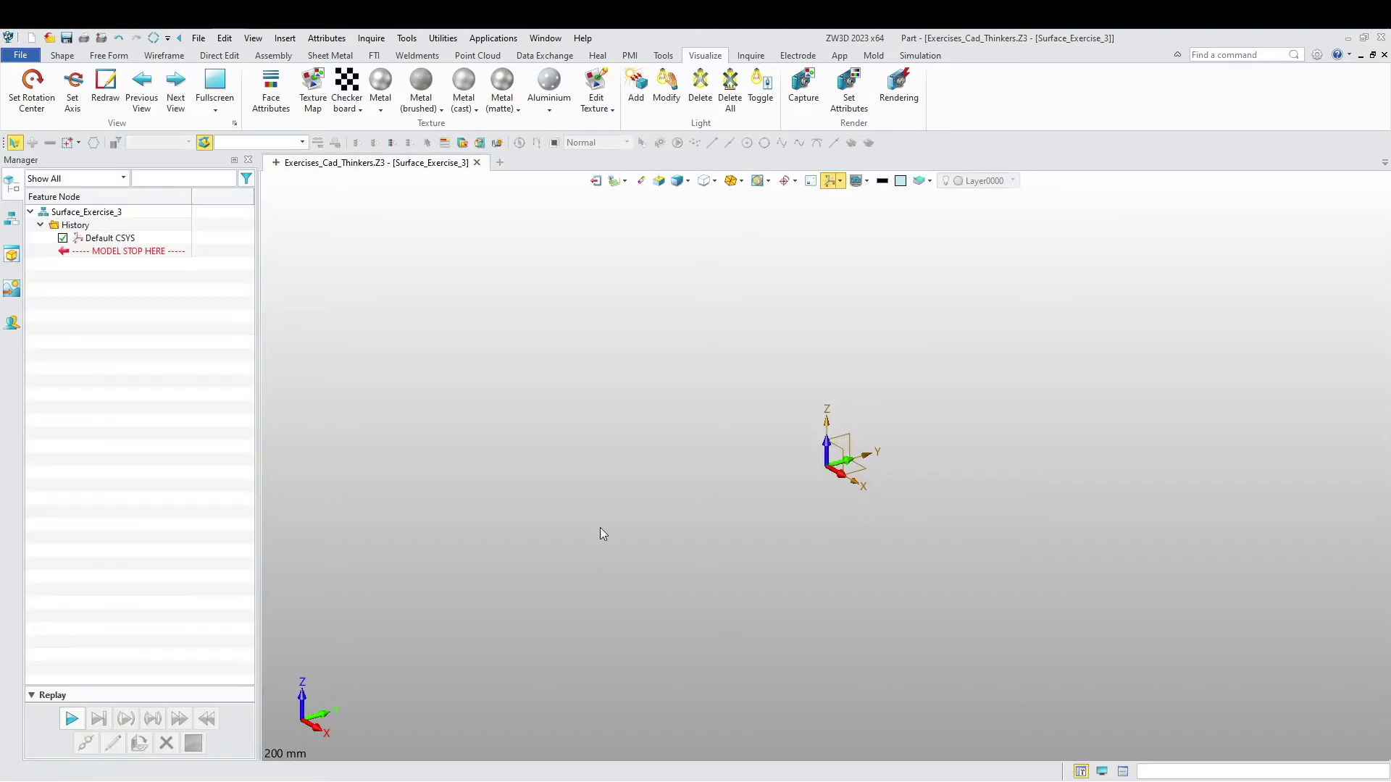
Draw a horizontal line through the origin from about -125,0 to 45,0 and convert it to construction geometry.
{"action": "left_click", "coordinate": [92, 73]}
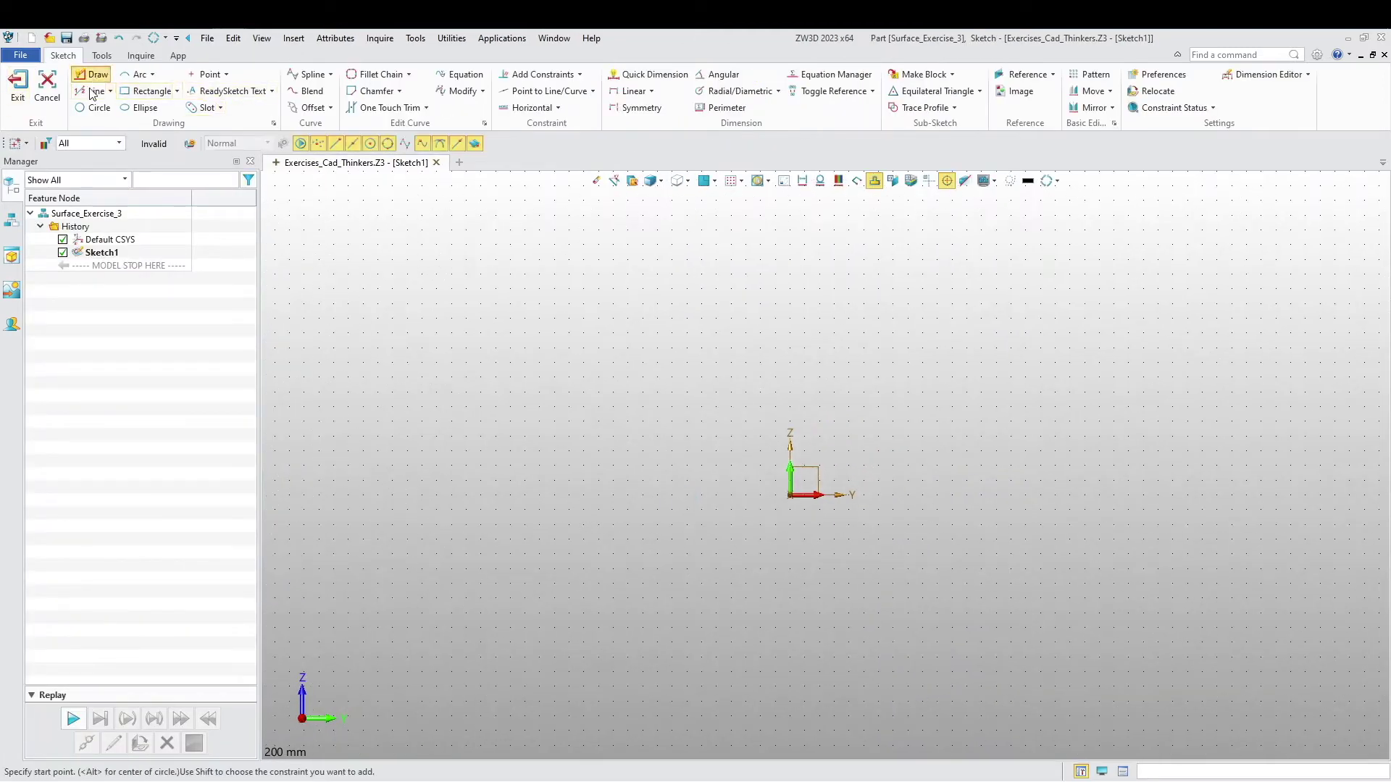
{"action": "left_click", "coordinate": [421, 492]}
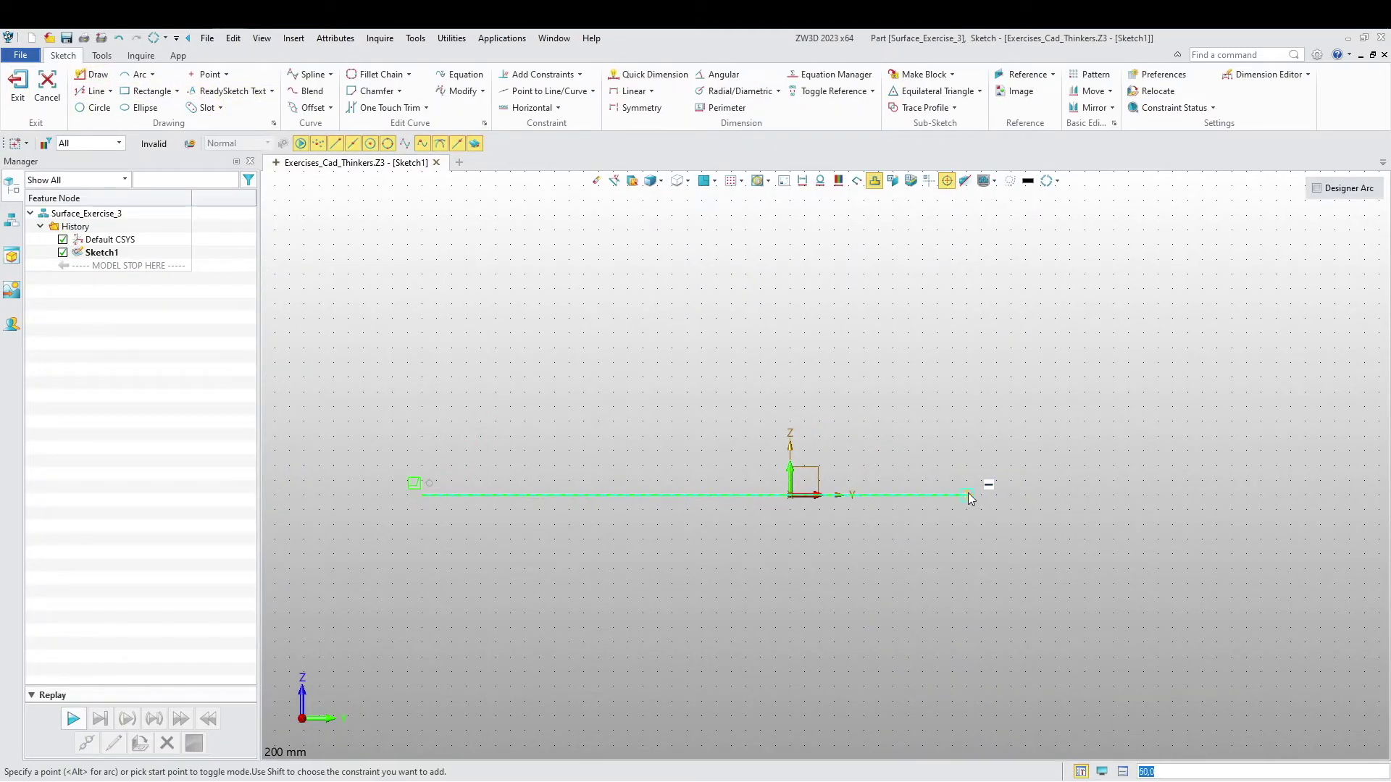
{"action": "left_click", "coordinate": [927, 496]}
{"action": "middle_click", "coordinate": [842, 506]}
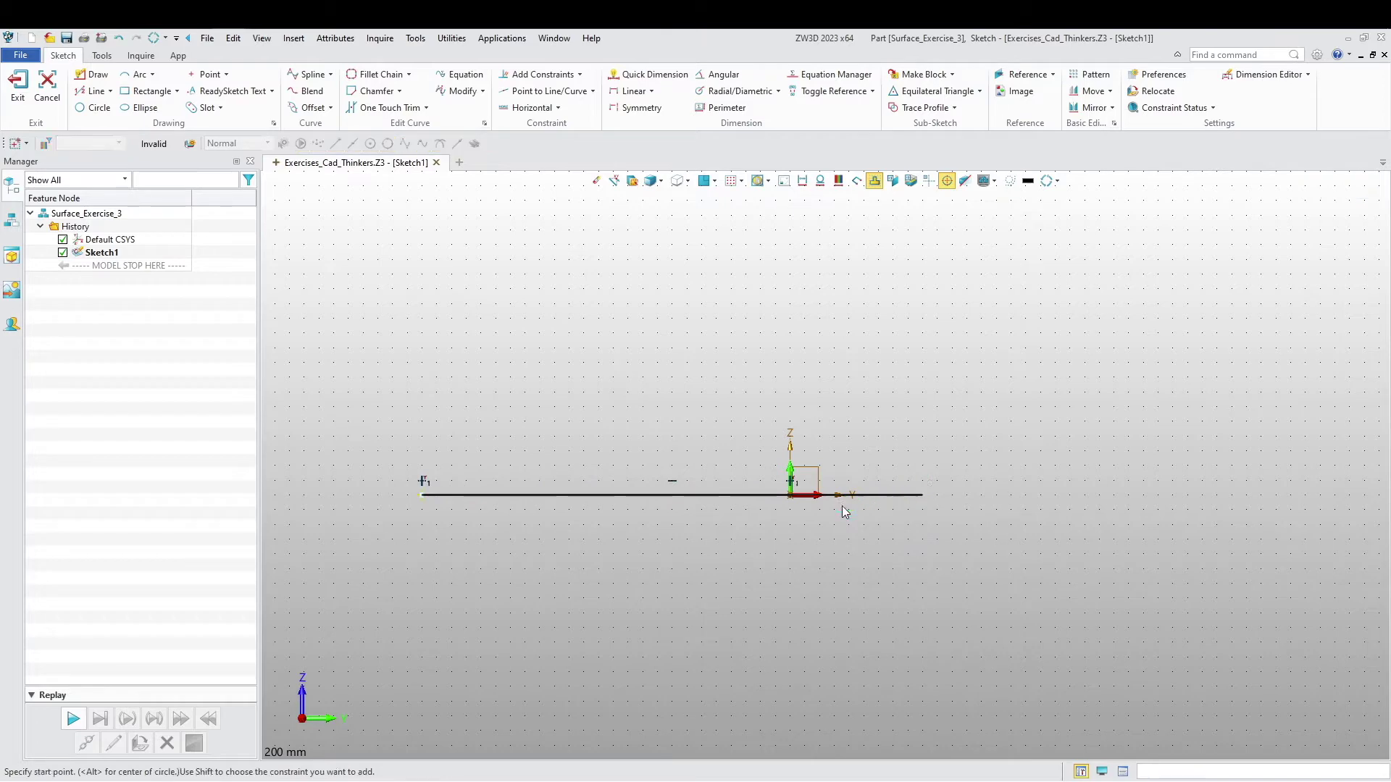
{"action": "right_click", "coordinate": [711, 500]}
{"action": "left_click", "coordinate": [716, 489]}
{"action": "middle_click_drag", "start_coordinate": [692, 561], "coordinate": [743, 575]}
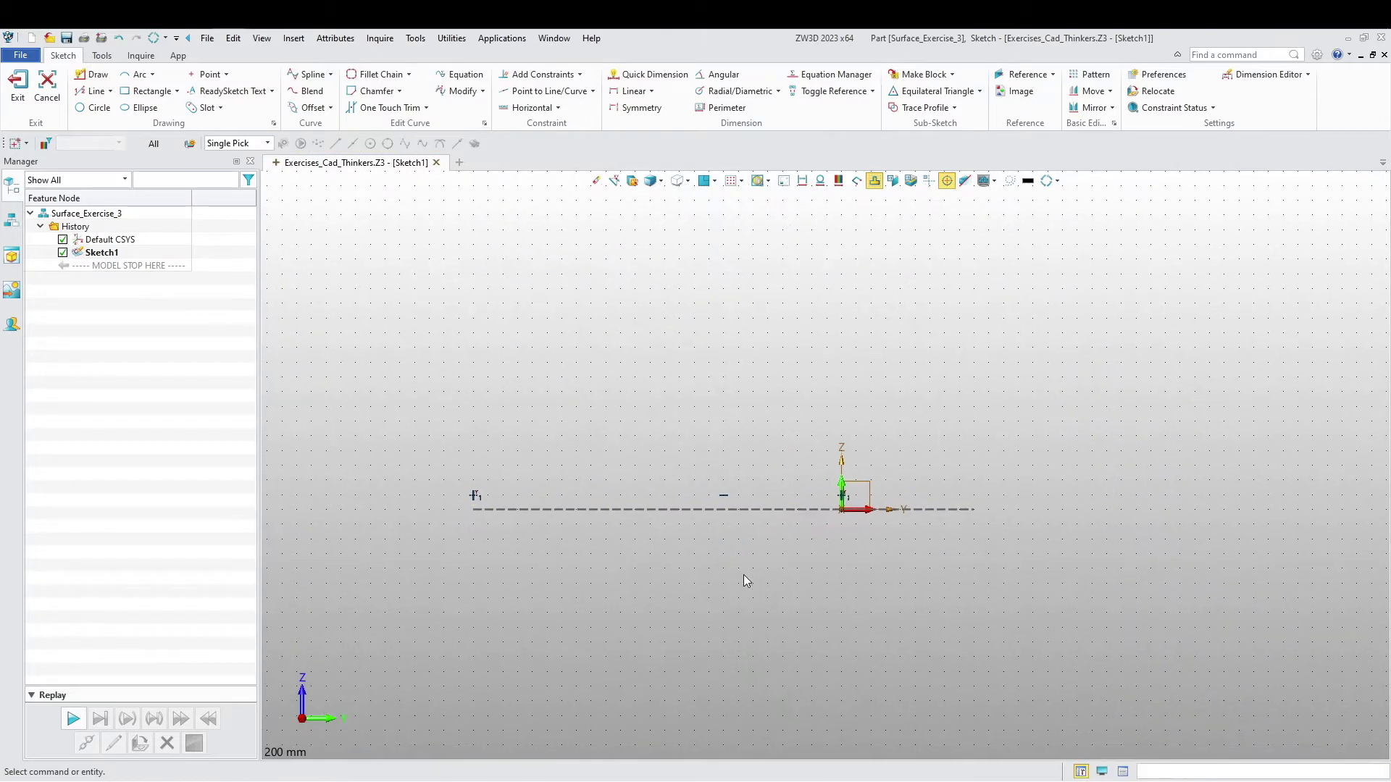
Draw an upward-bulging arc of 111 mm radius from the construction line's -125,0 end to the origin and remove its radius dimension.
{"action": "left_click", "coordinate": [136, 74]}
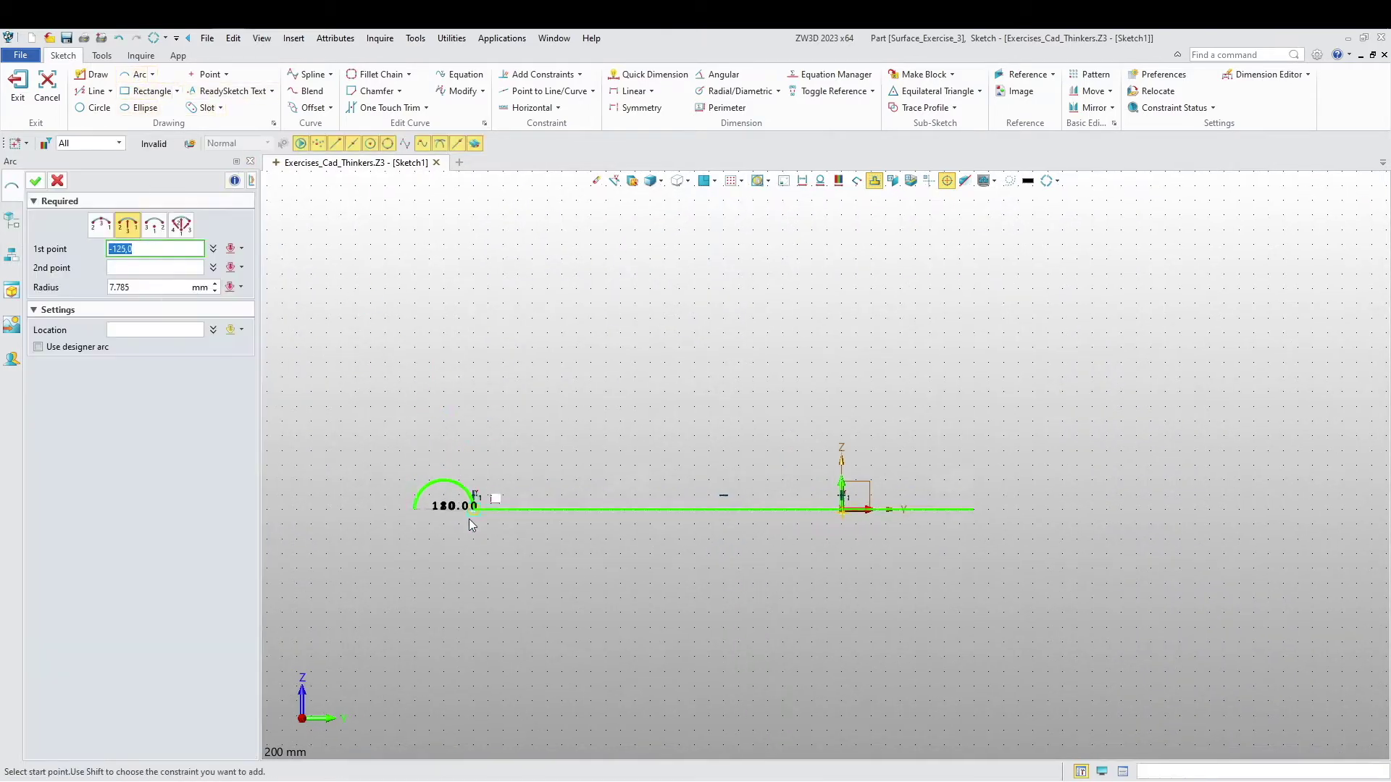
{"action": "left_click", "coordinate": [476, 508]}
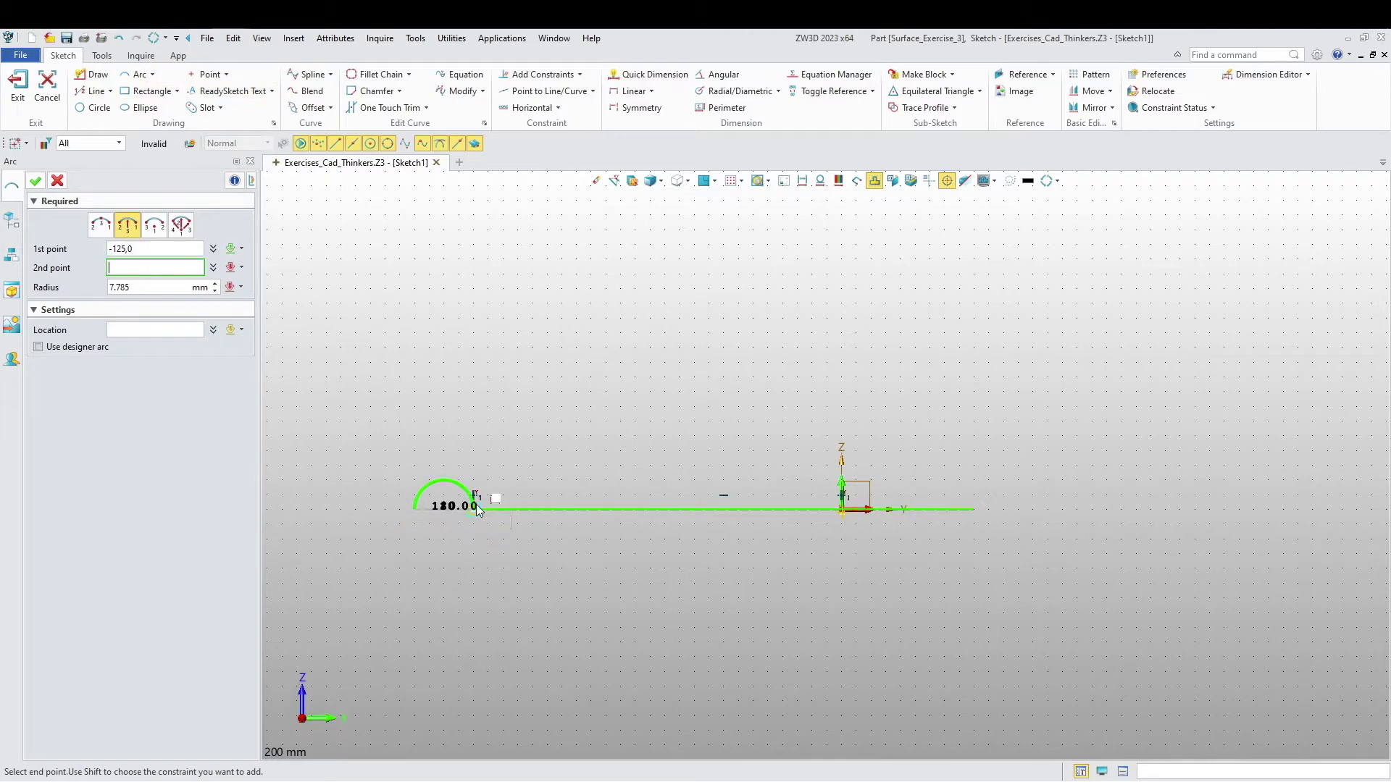
{"action": "left_click", "coordinate": [842, 512]}
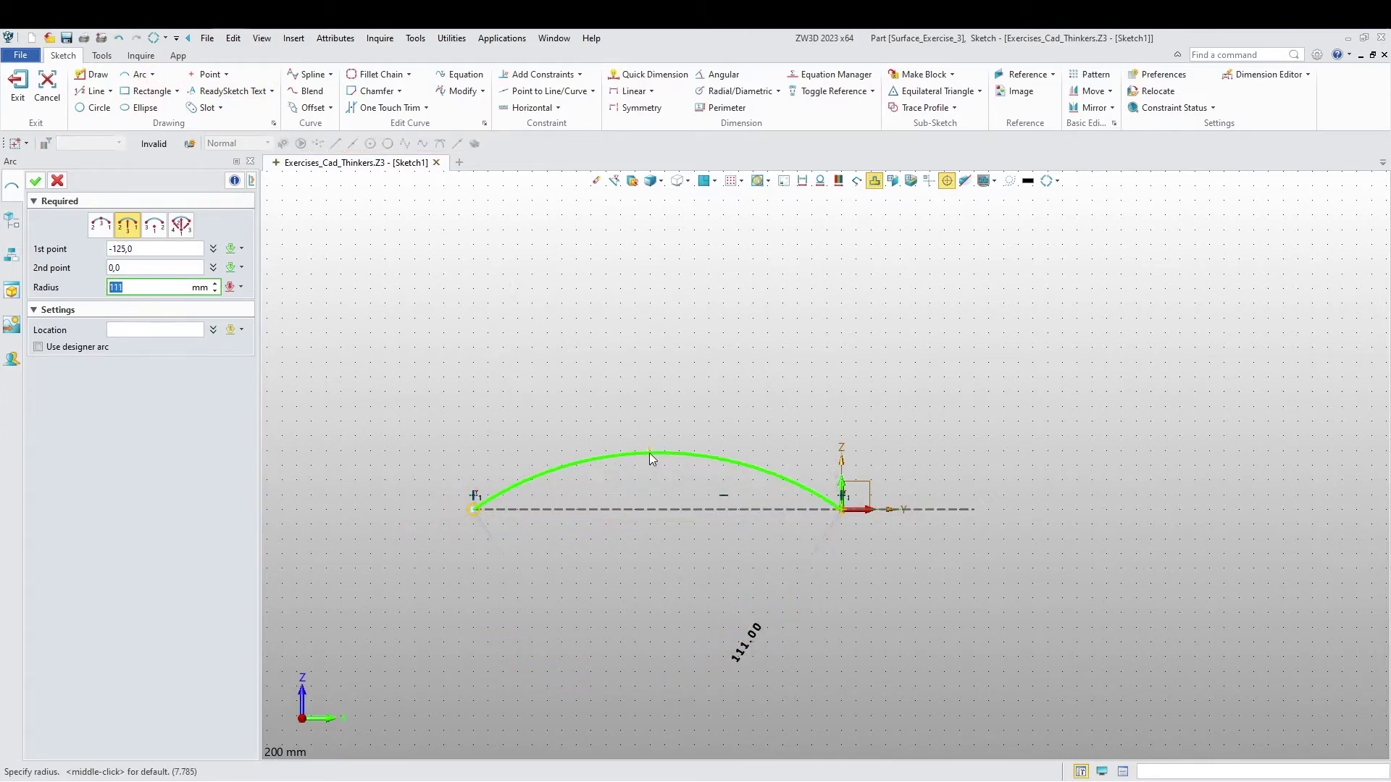
{"action": "left_click", "coordinate": [649, 453]}
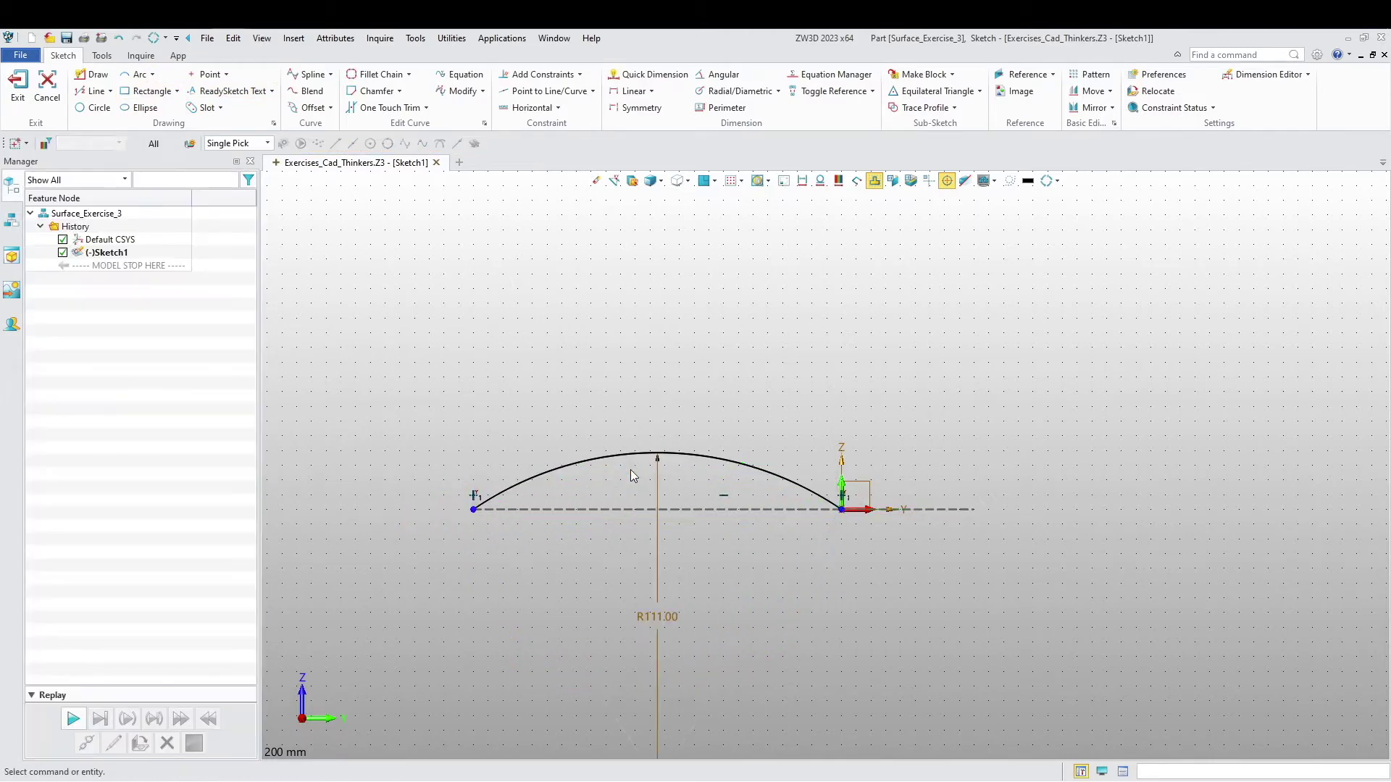
{"action": "right_click", "coordinate": [655, 550]}
{"action": "left_click", "coordinate": [694, 578]}
Draw a downward-bulging arc from the origin to the construction line's positive-Y end and set its radius to 45 mm.
{"action": "middle_click_drag", "start_coordinate": [776, 578], "coordinate": [705, 572]}
{"action": "scroll", "coordinate": [774, 543], "scroll_direction": "up", "scroll_amount": 2}
{"action": "mouse_move", "coordinate": [773, 544]}
{"action": "middle_mouse_down"}
{"action": "mouse_move", "coordinate": [708, 569]}
{"action": "mouse_move", "coordinate": [725, 543]}
{"action": "middle_mouse_up"}
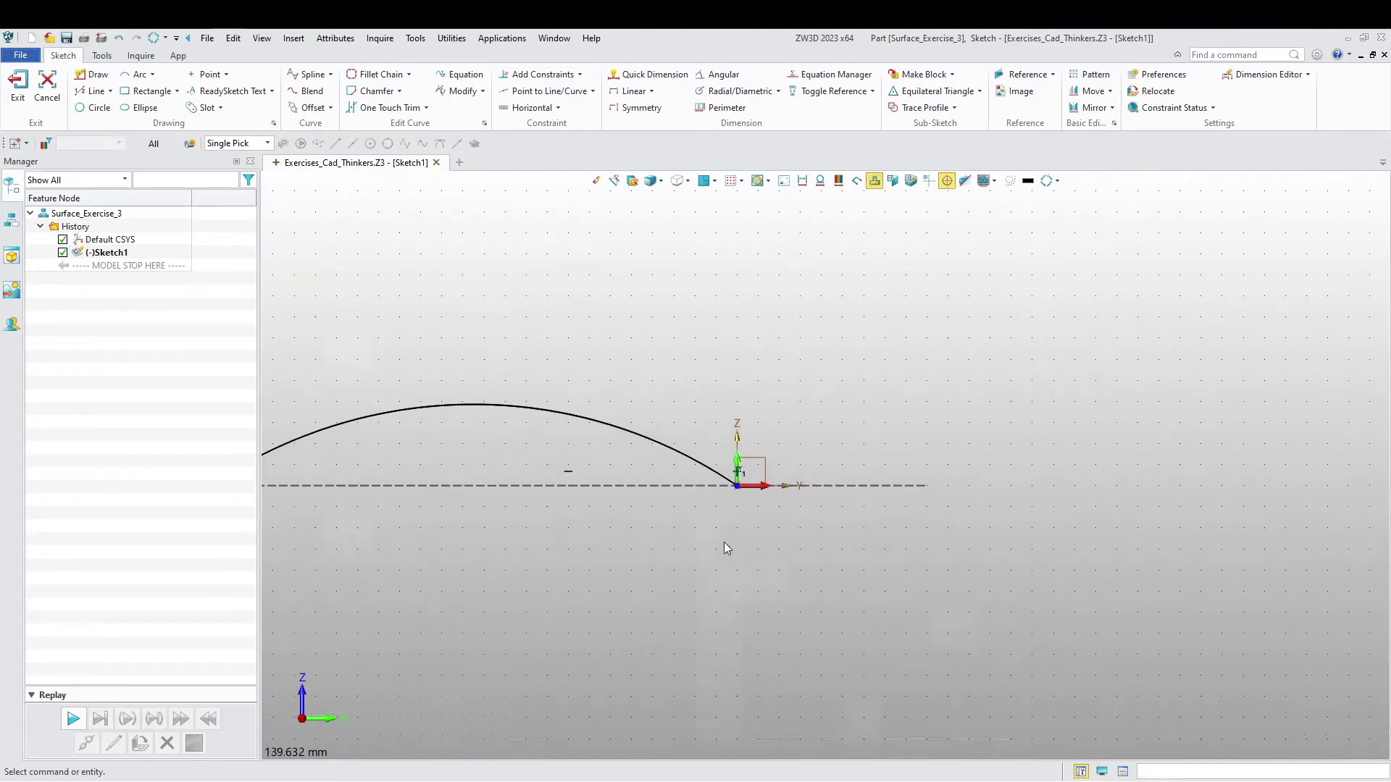
{"action": "left_click", "coordinate": [137, 74]}
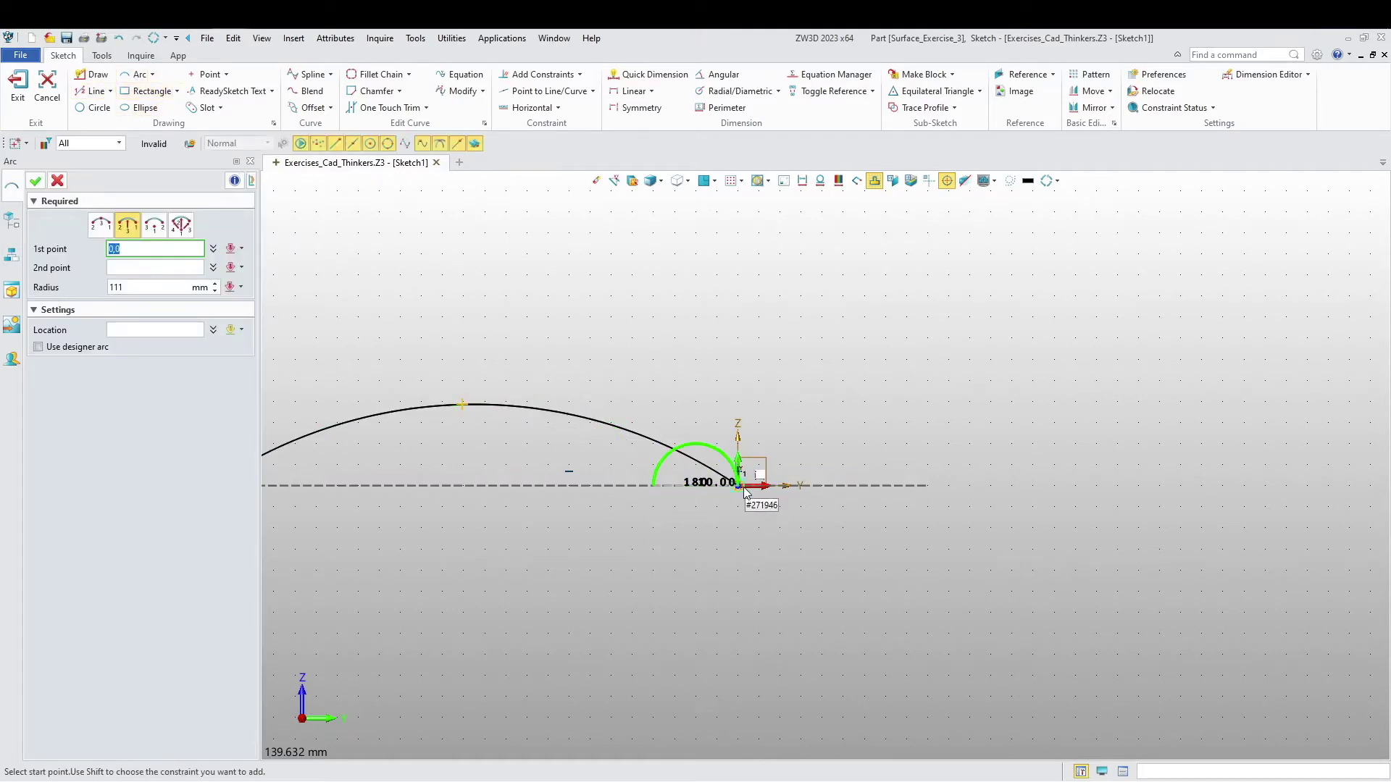
{"action": "left_click", "coordinate": [743, 487]}
{"action": "left_click", "coordinate": [920, 488]}
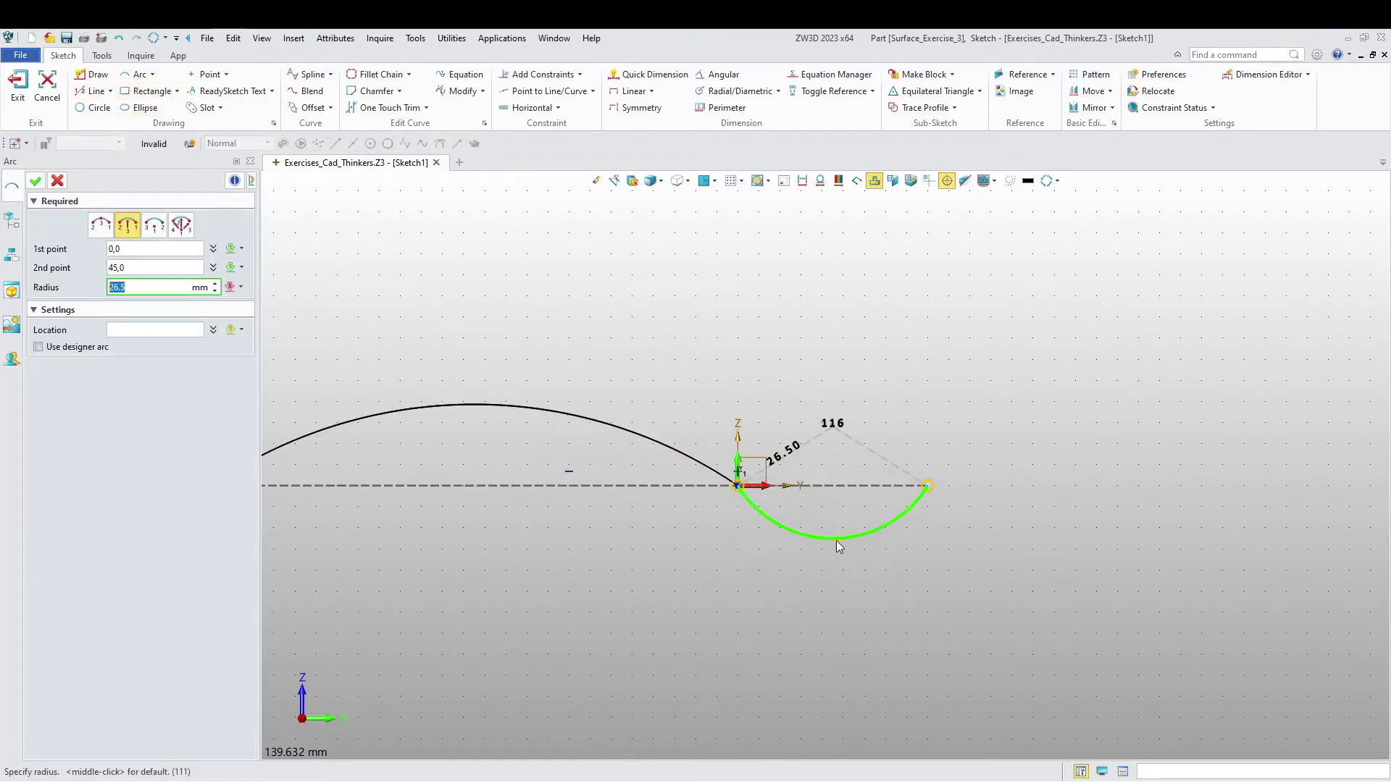
{"action": "left_click", "coordinate": [833, 537]}
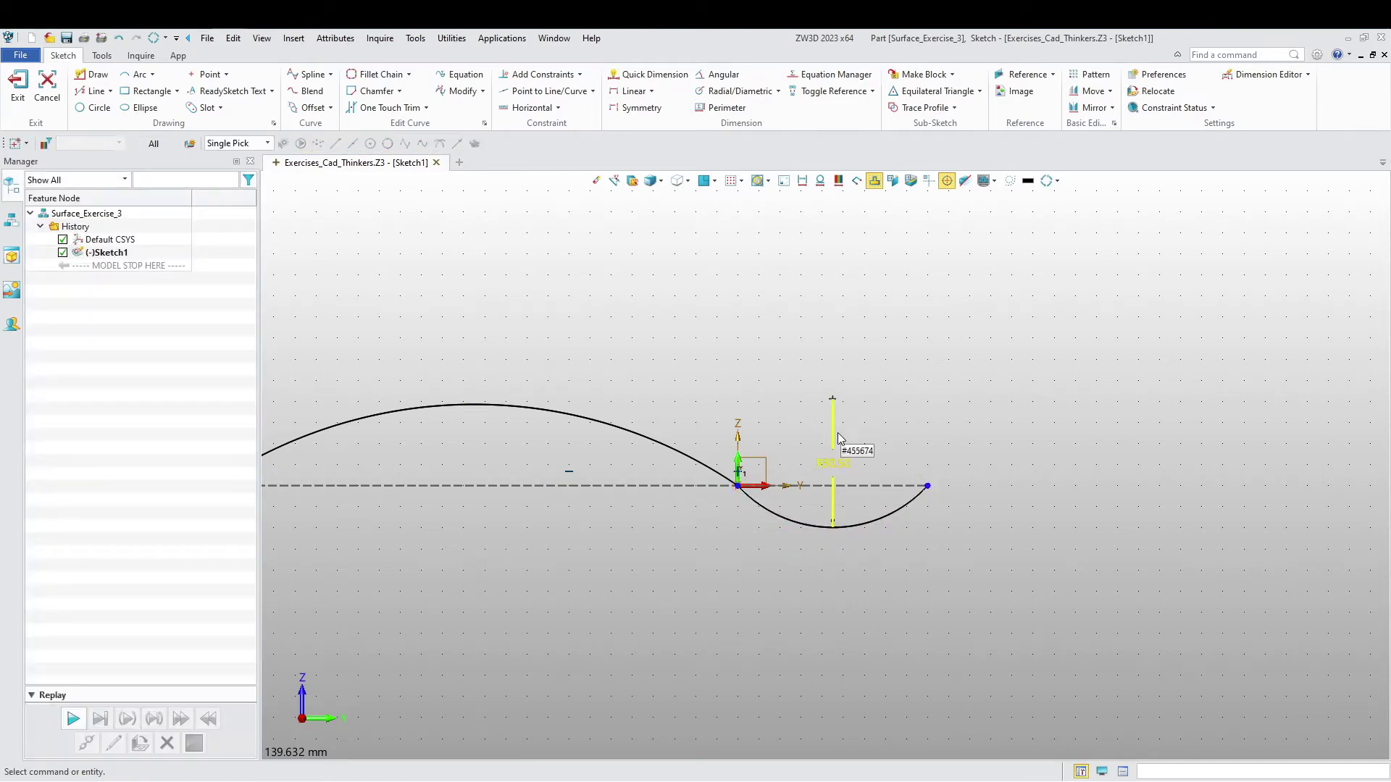
{"action": "double_click", "coordinate": [842, 455]}
{"action": "type", "text": "45"}
{"action": "key", "text": "Return"}
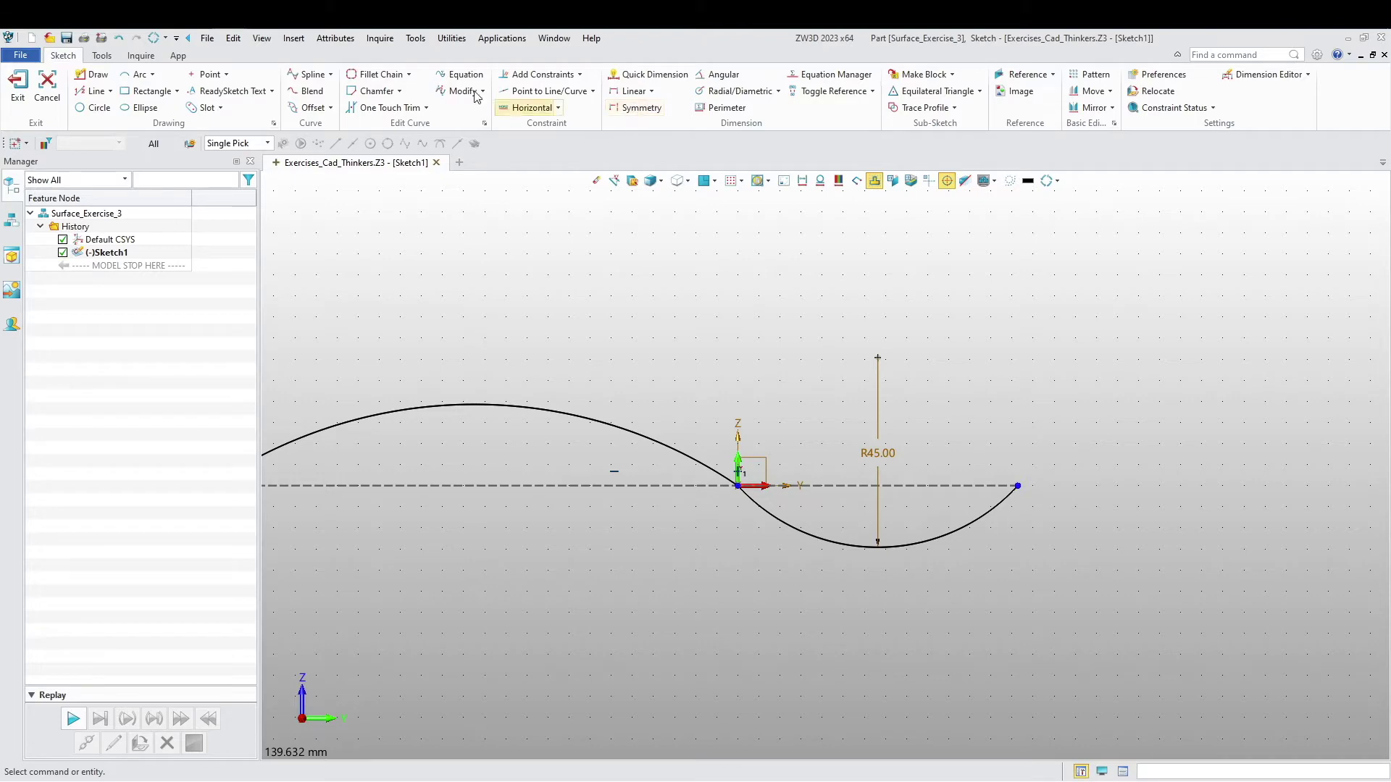
Add a tangent constraint between the two arcs where they meet at the origin.
{"action": "left_click", "coordinate": [540, 74]}
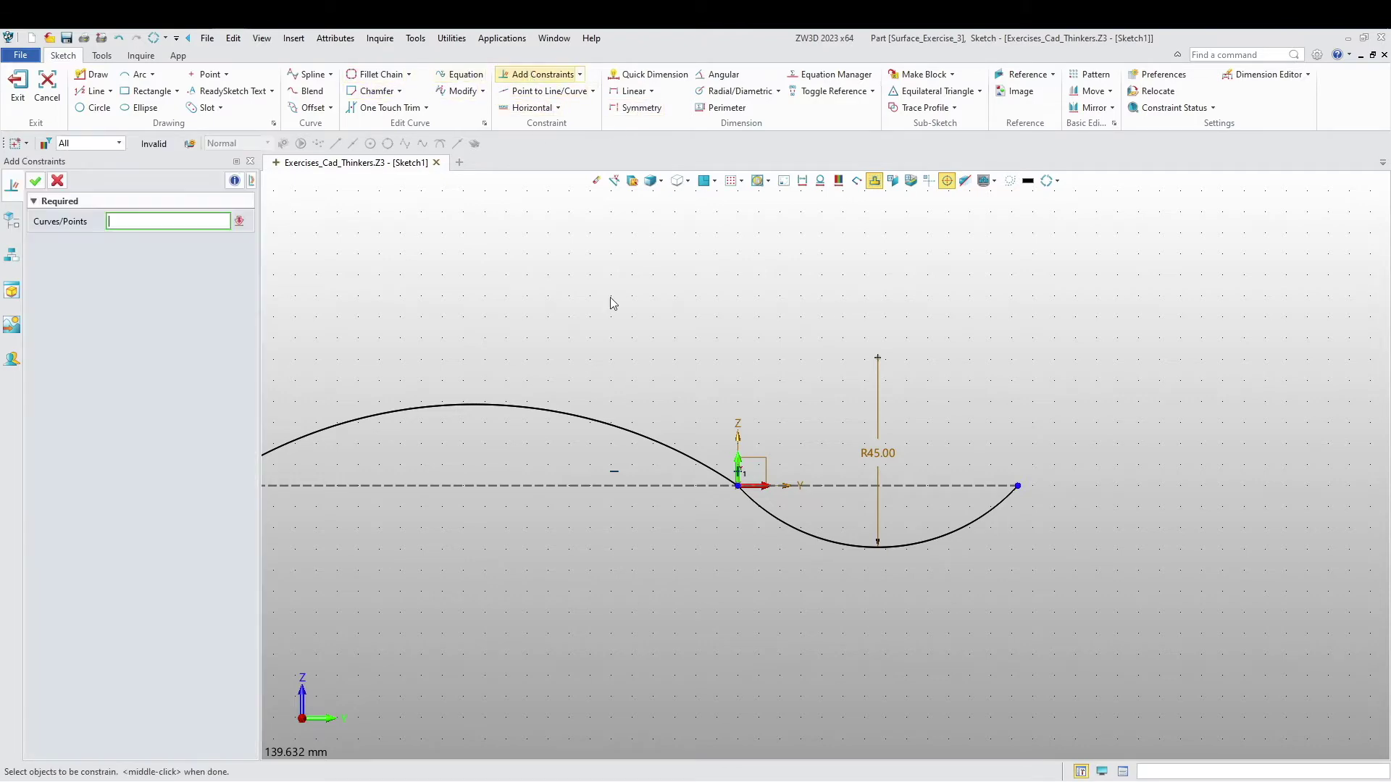
{"action": "left_click", "coordinate": [781, 532]}
{"action": "left_click", "coordinate": [677, 464]}
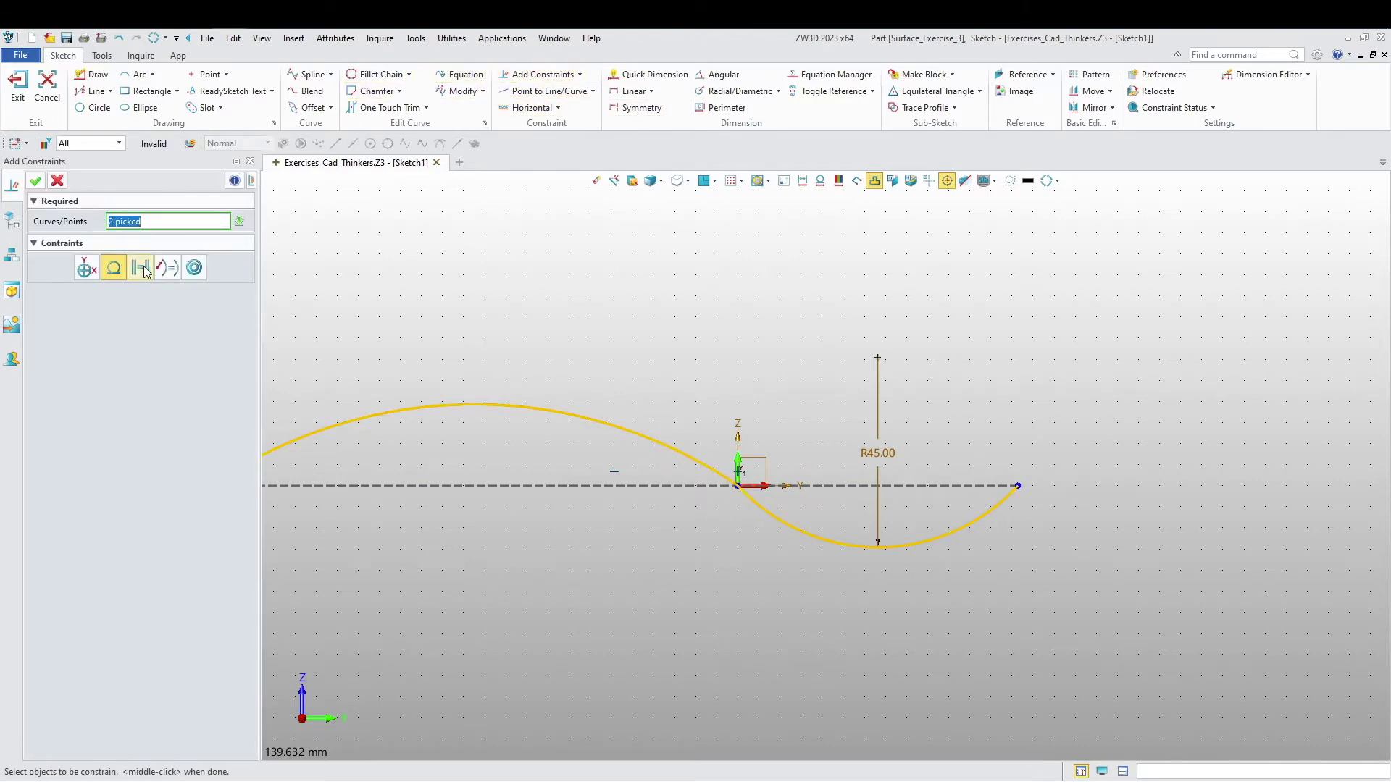
{"action": "left_click", "coordinate": [35, 180]}
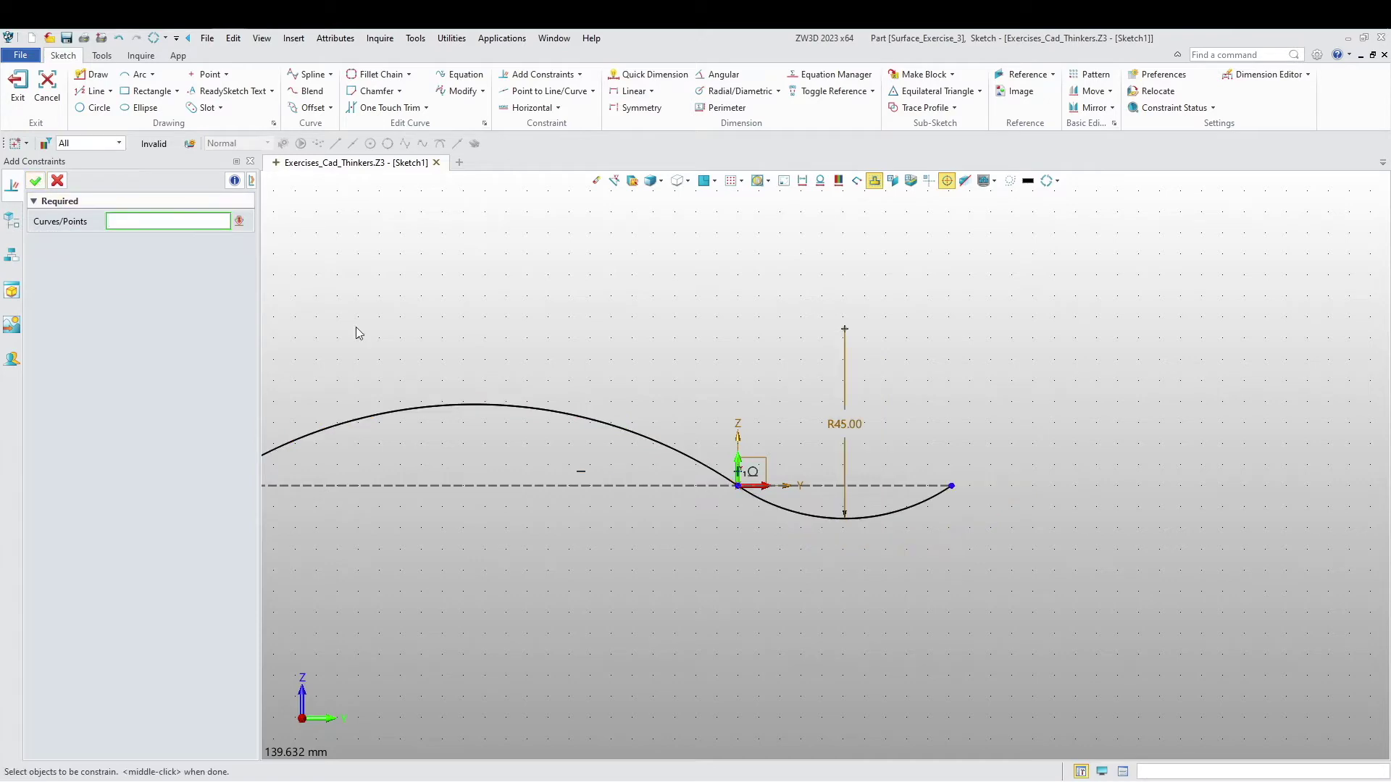
{"action": "scroll", "coordinate": [516, 482], "scroll_direction": "down", "scroll_amount": 1}
{"action": "mouse_move", "coordinate": [578, 536]}
{"action": "middle_mouse_down"}
{"action": "mouse_move", "coordinate": [717, 552]}
{"action": "mouse_move", "coordinate": [825, 601]}
{"action": "mouse_move", "coordinate": [810, 626]}
{"action": "middle_mouse_up"}
{"action": "scroll", "coordinate": [751, 583], "scroll_direction": "up", "scroll_amount": 1}
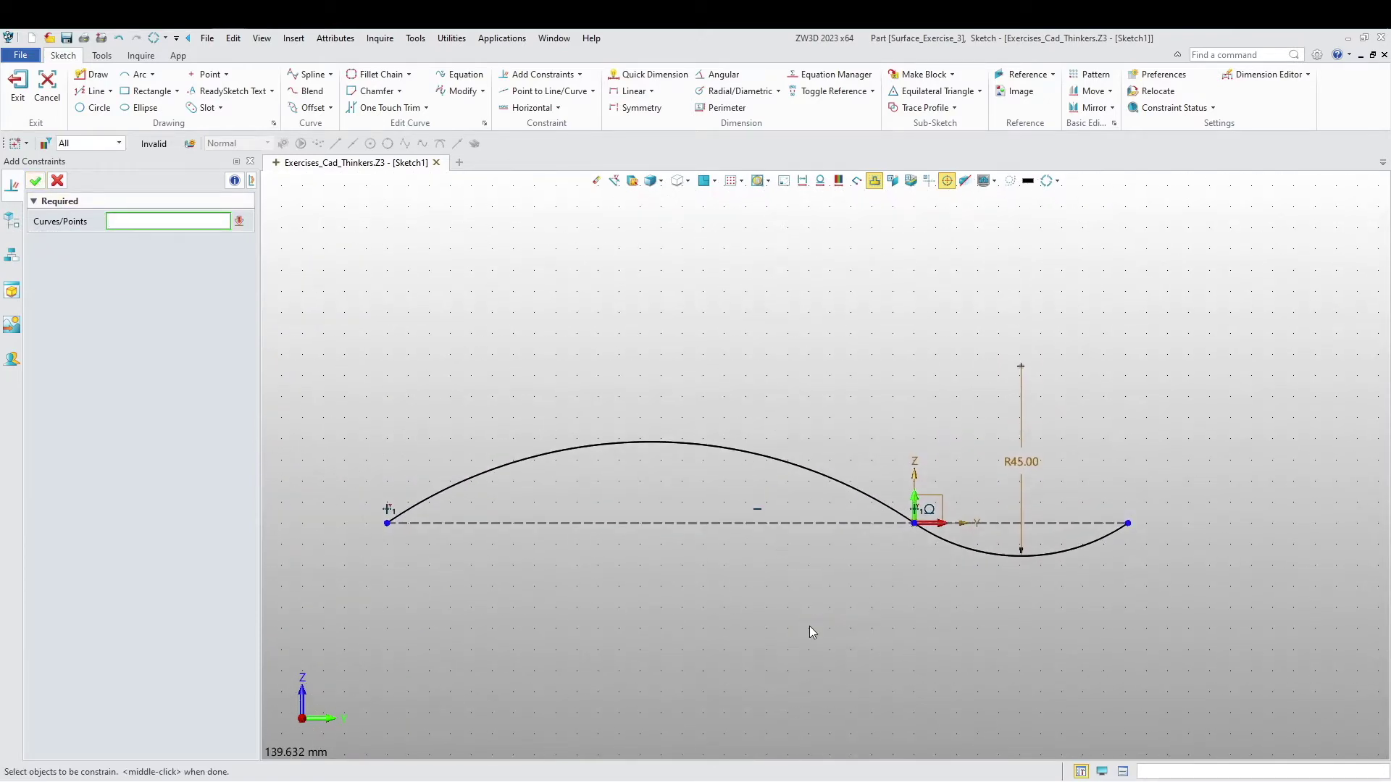
{"action": "left_click", "coordinate": [672, 443]}
{"action": "left_click", "coordinate": [672, 450]}
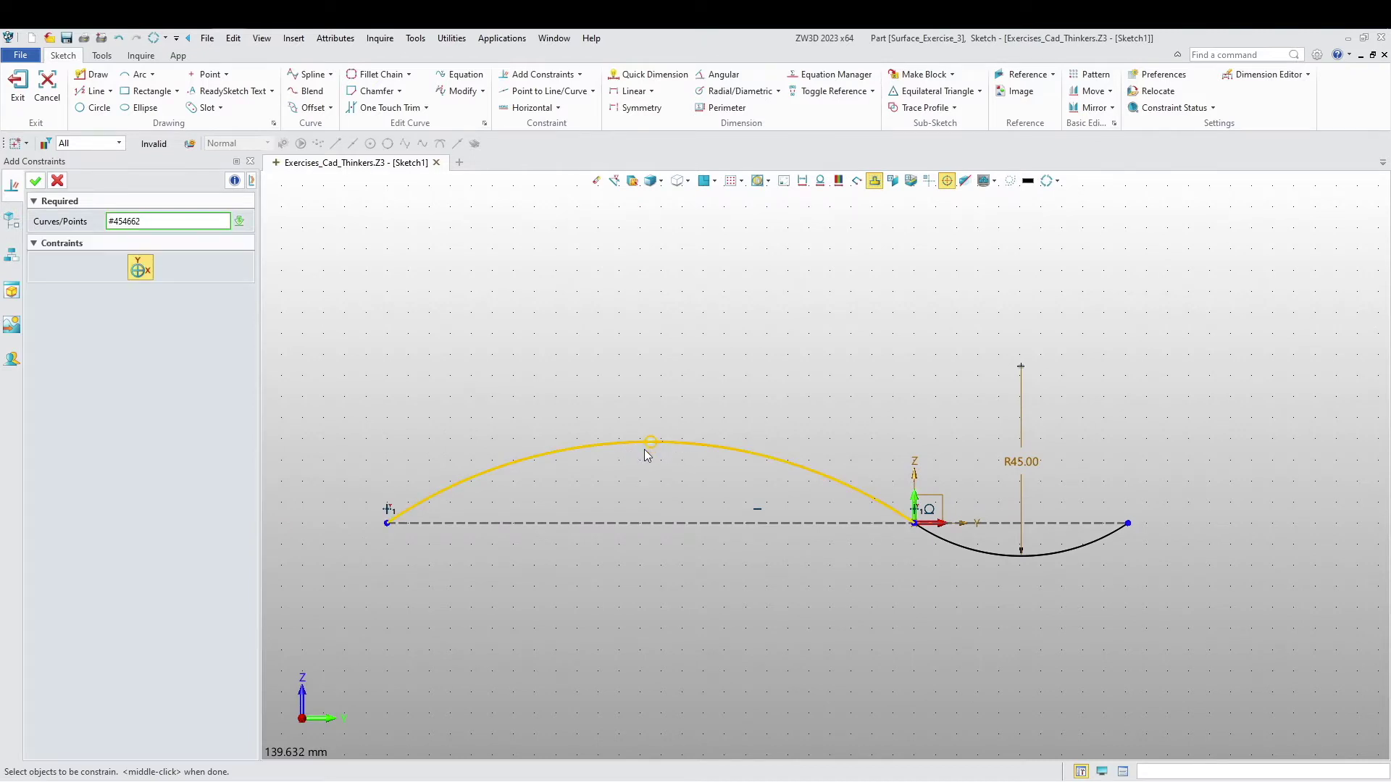
{"action": "left_click", "coordinate": [646, 447]}
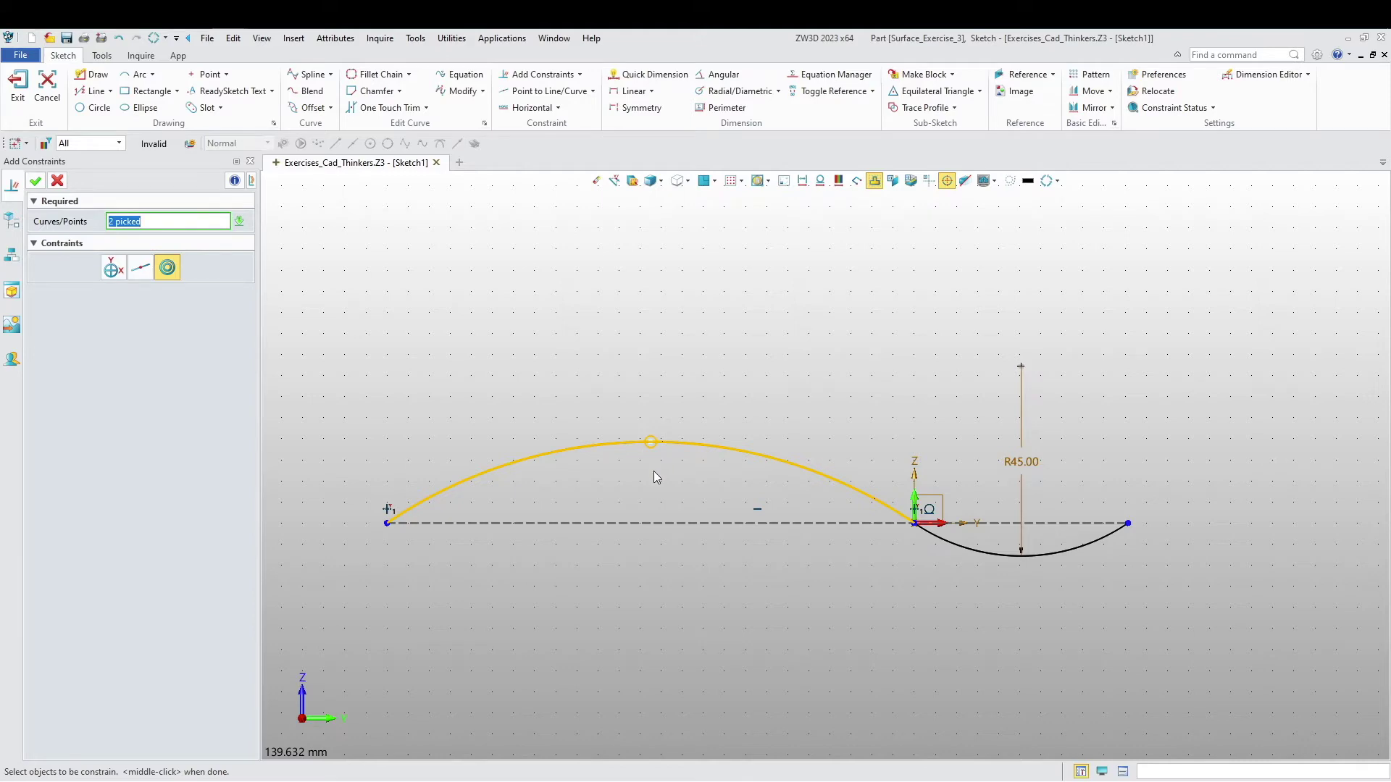
{"action": "middle_click", "coordinate": [643, 627]}
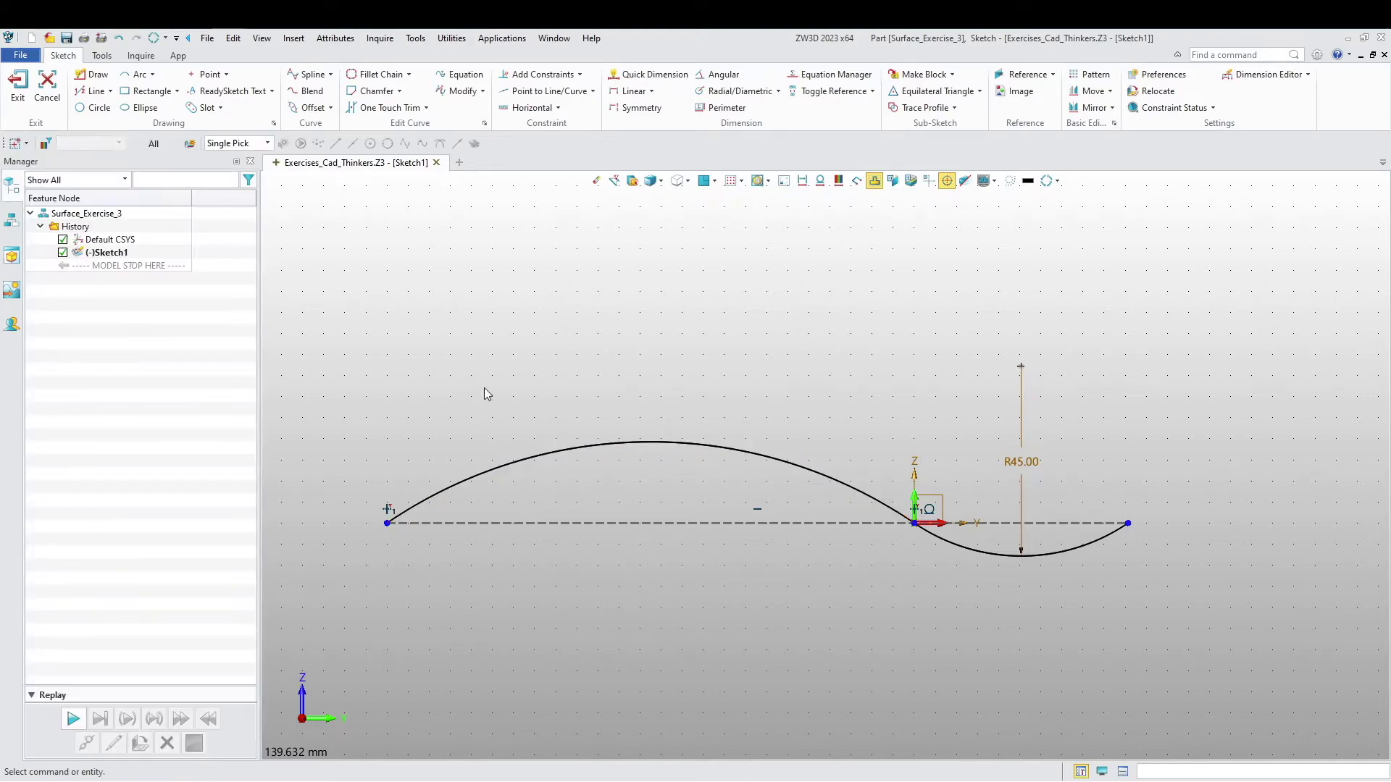
Finish the arc sketch and start a new sketch on the XY datum plane.
{"action": "left_click", "coordinate": [18, 87]}
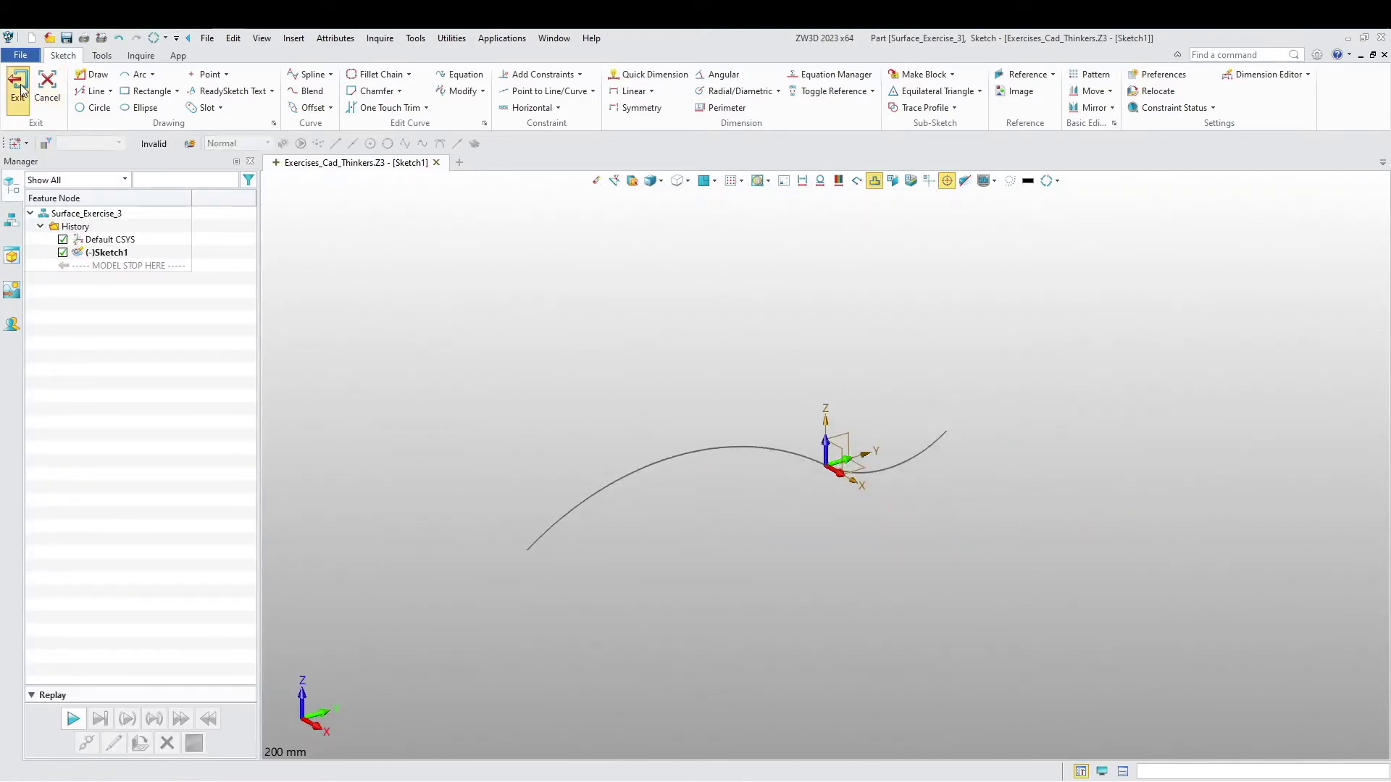
{"action": "right_click", "coordinate": [580, 355]}
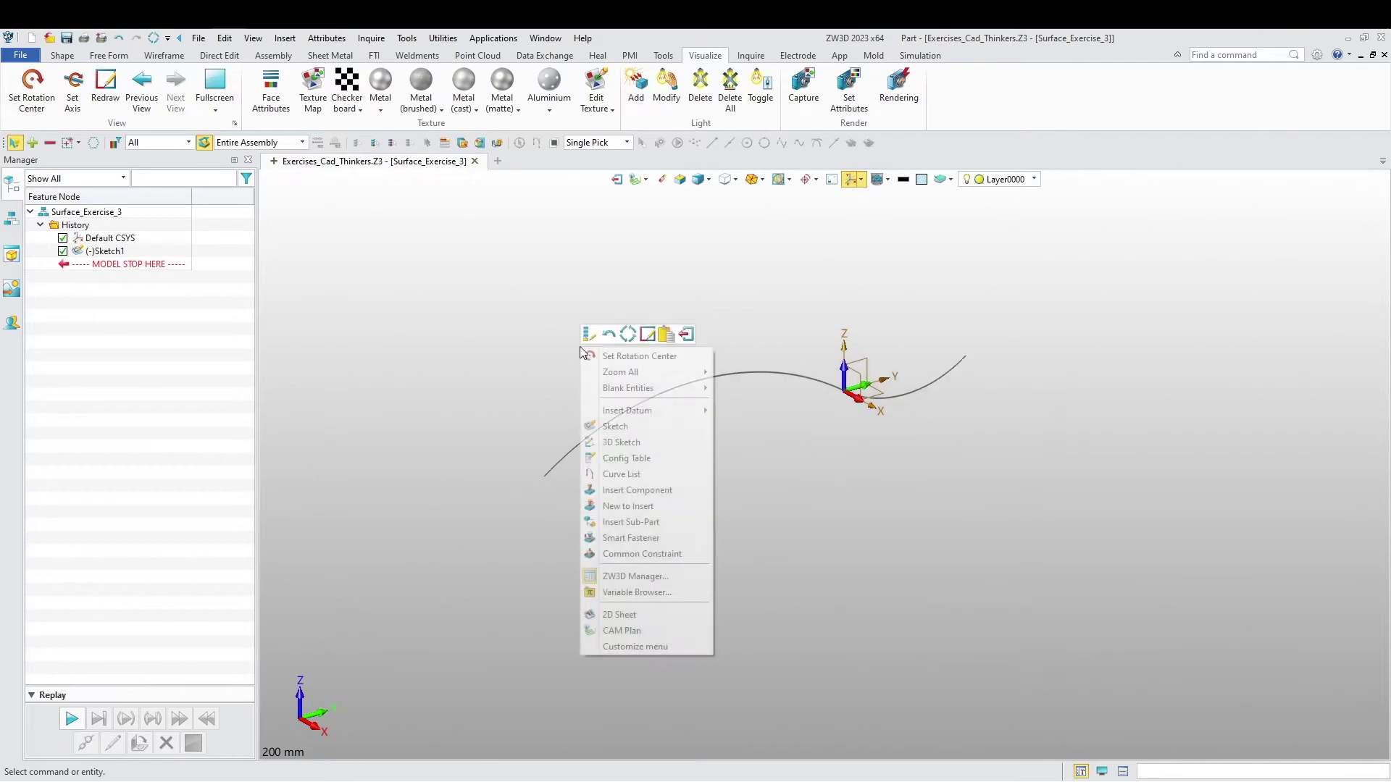
{"action": "left_click", "coordinate": [636, 426]}
{"action": "left_click", "coordinate": [883, 406]}
{"action": "middle_click", "coordinate": [725, 463]}
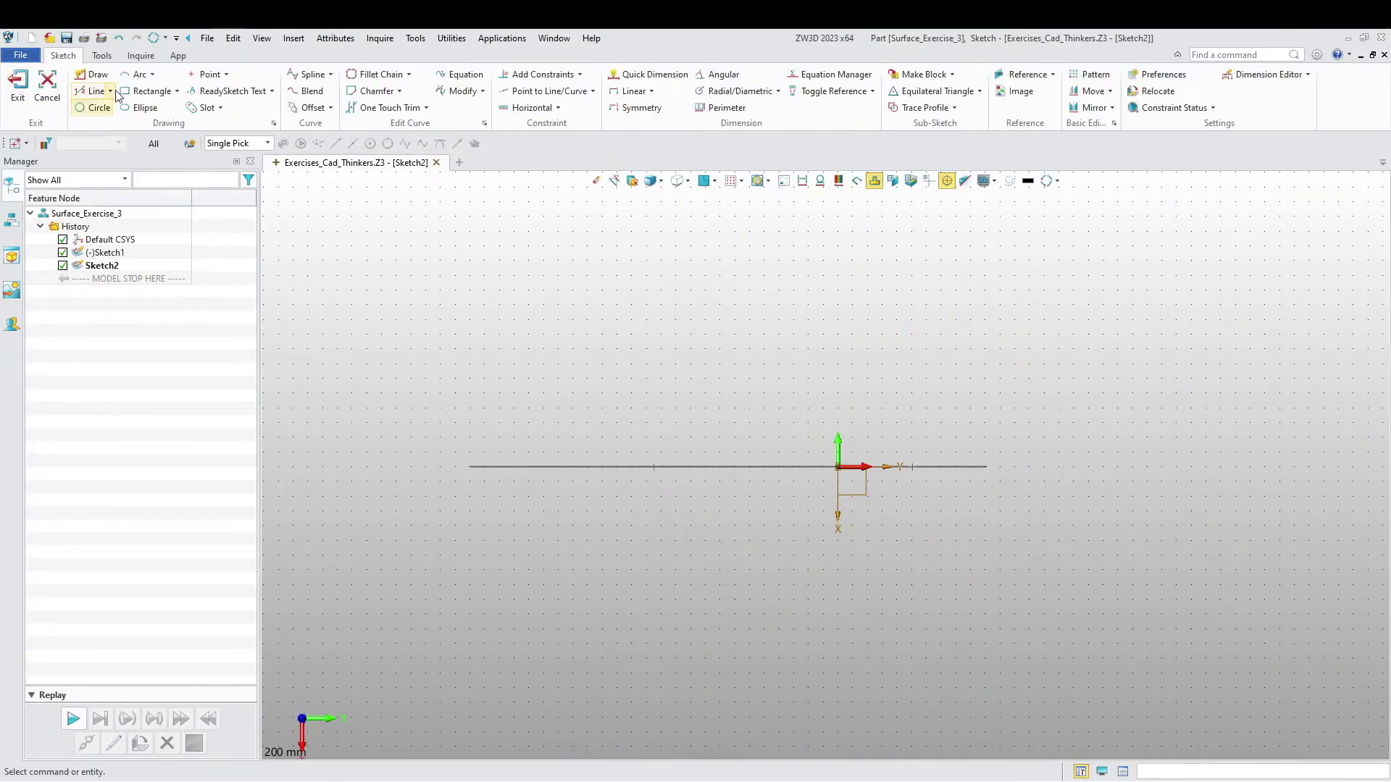
Draw a two-point spline from just above the reference curve's far negative-Y end to a point directly above the origin.
{"action": "left_click", "coordinate": [307, 74]}
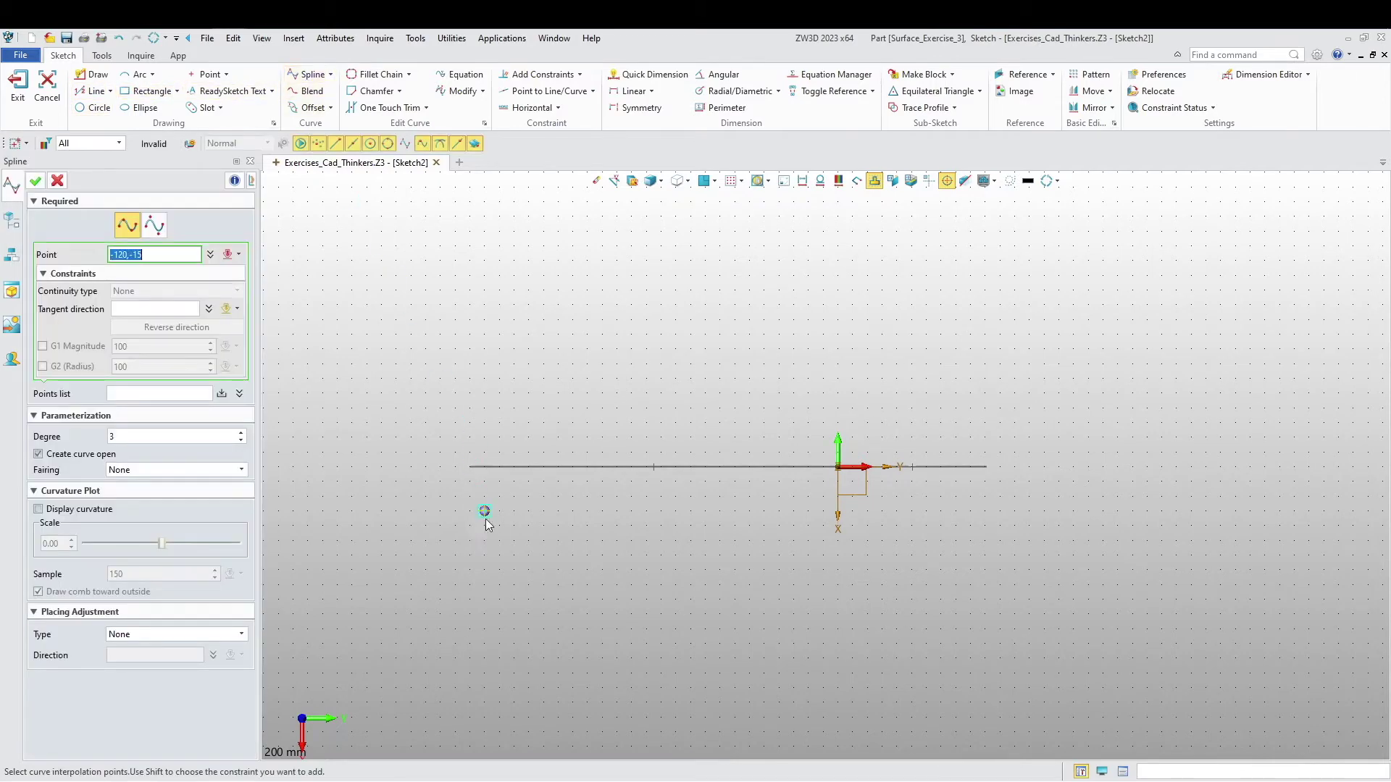
{"action": "left_click", "coordinate": [469, 459]}
{"action": "scroll", "coordinate": [833, 485], "scroll_direction": "up", "scroll_amount": 3}
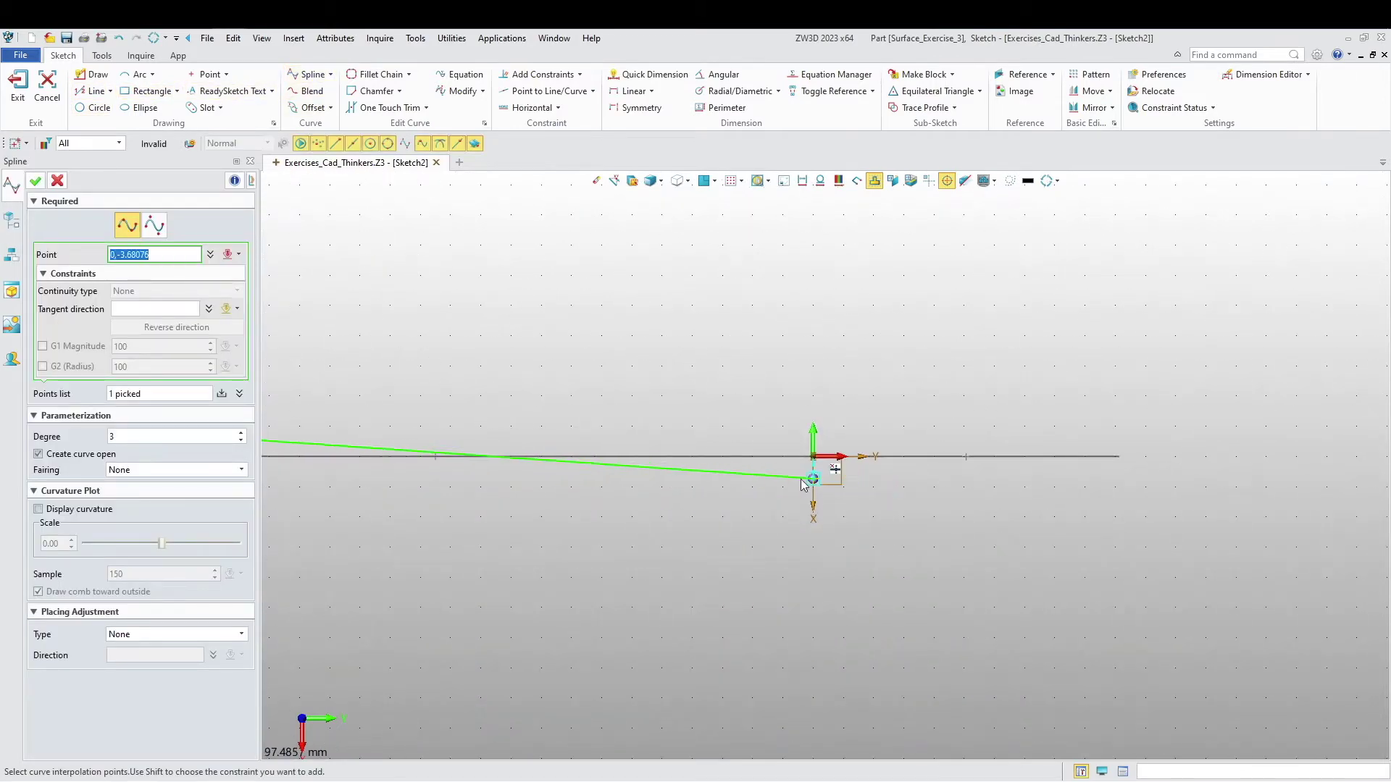
{"action": "left_click", "coordinate": [813, 399]}
{"action": "middle_click", "coordinate": [747, 445]}
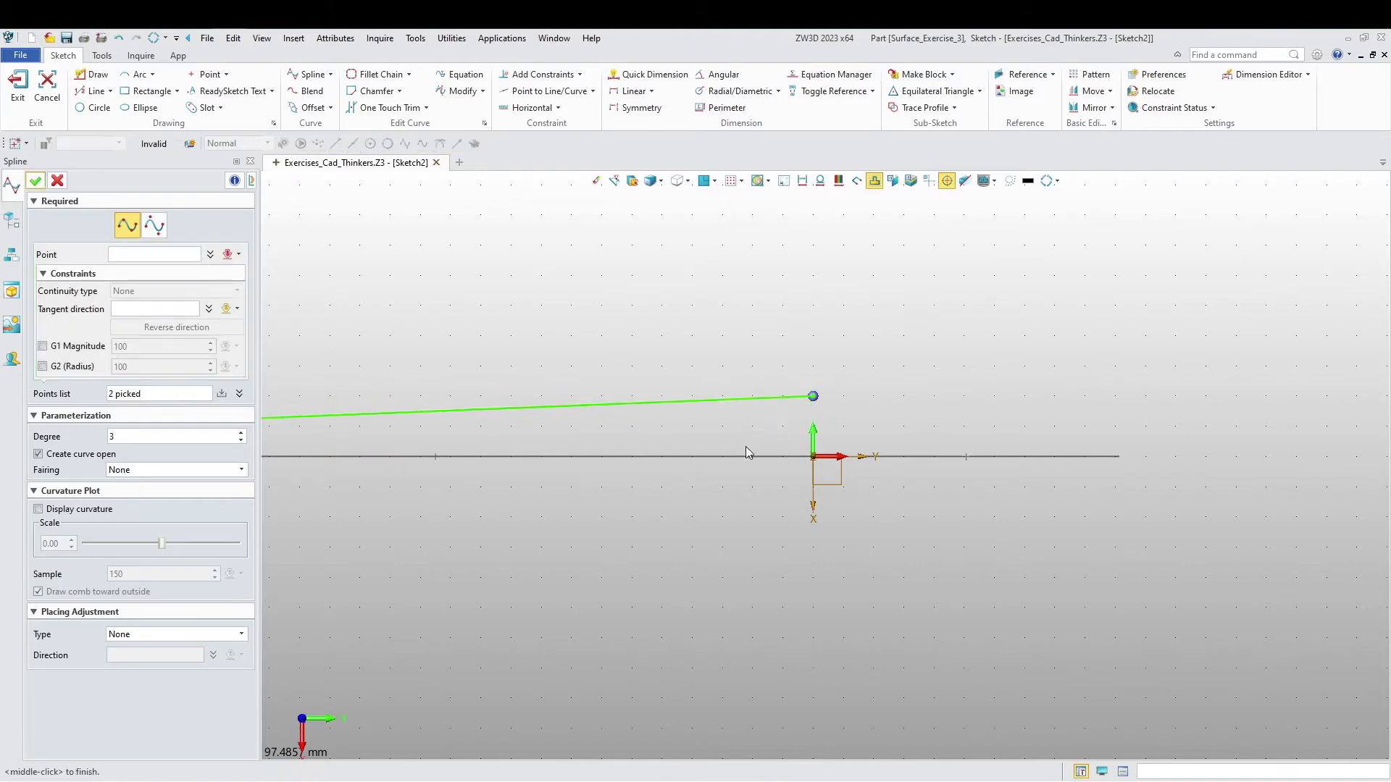
{"action": "middle_click", "coordinate": [740, 469]}
{"action": "scroll", "coordinate": [731, 516], "scroll_direction": "down", "scroll_amount": 2}
{"action": "middle_click_drag", "start_coordinate": [728, 530], "coordinate": [824, 525]}
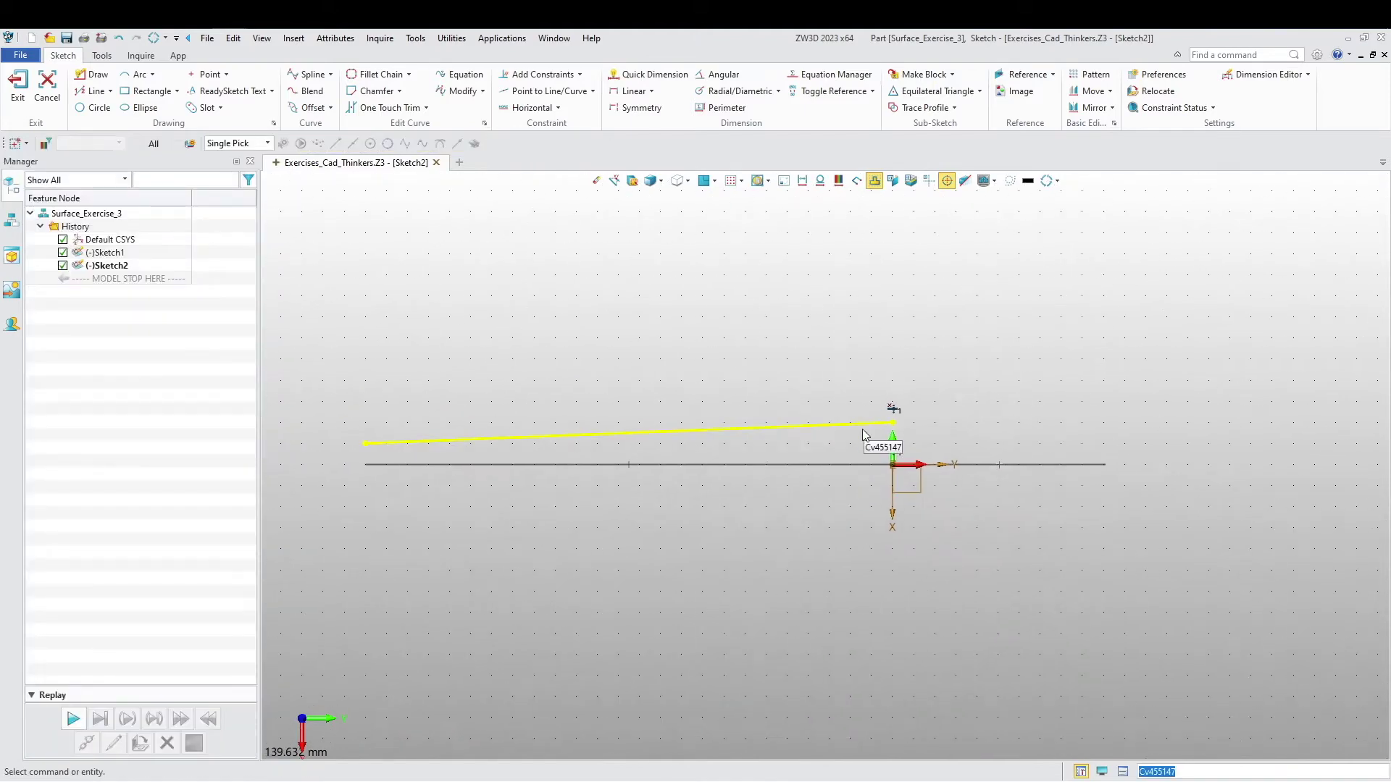
Add a vertical dimension of 8 mm between the spline's end above the origin and the origin.
{"action": "left_click", "coordinate": [631, 90]}
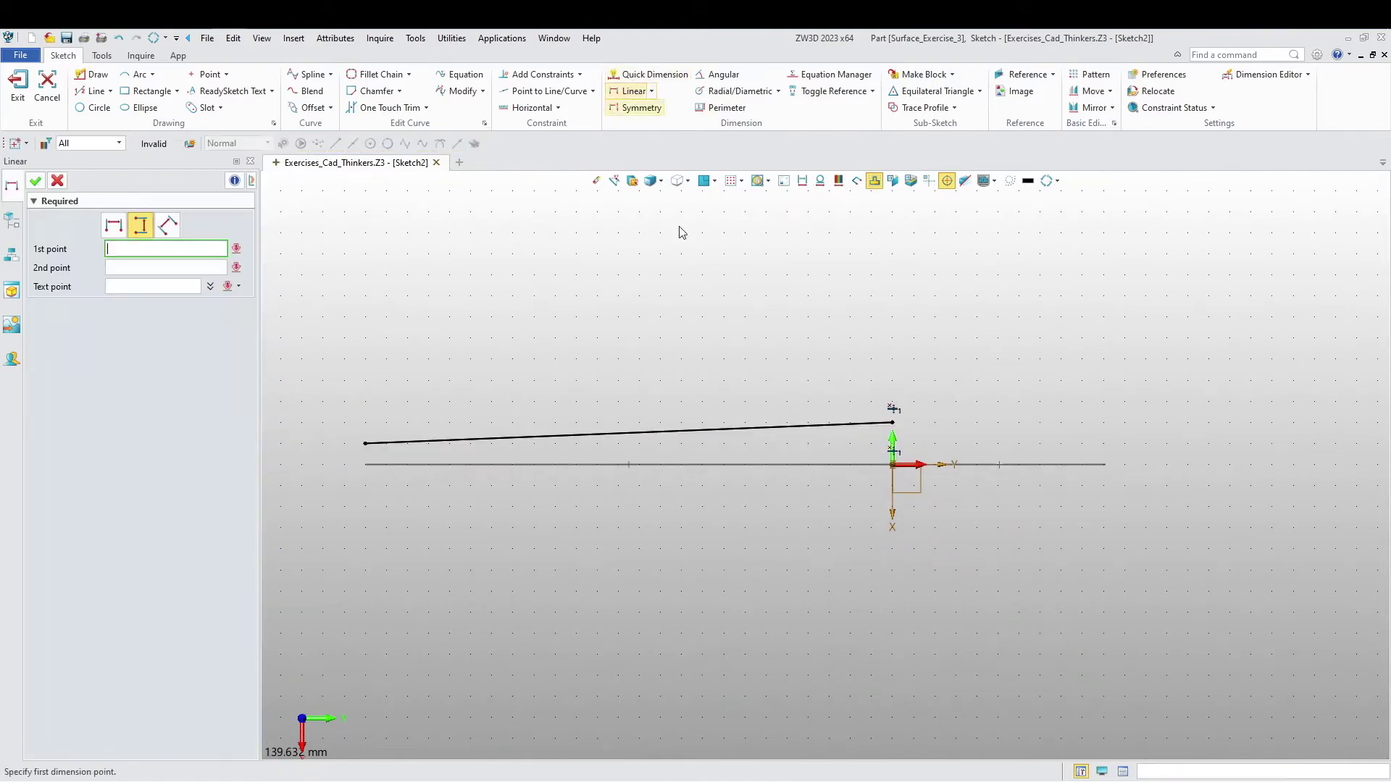
{"action": "left_click", "coordinate": [892, 421]}
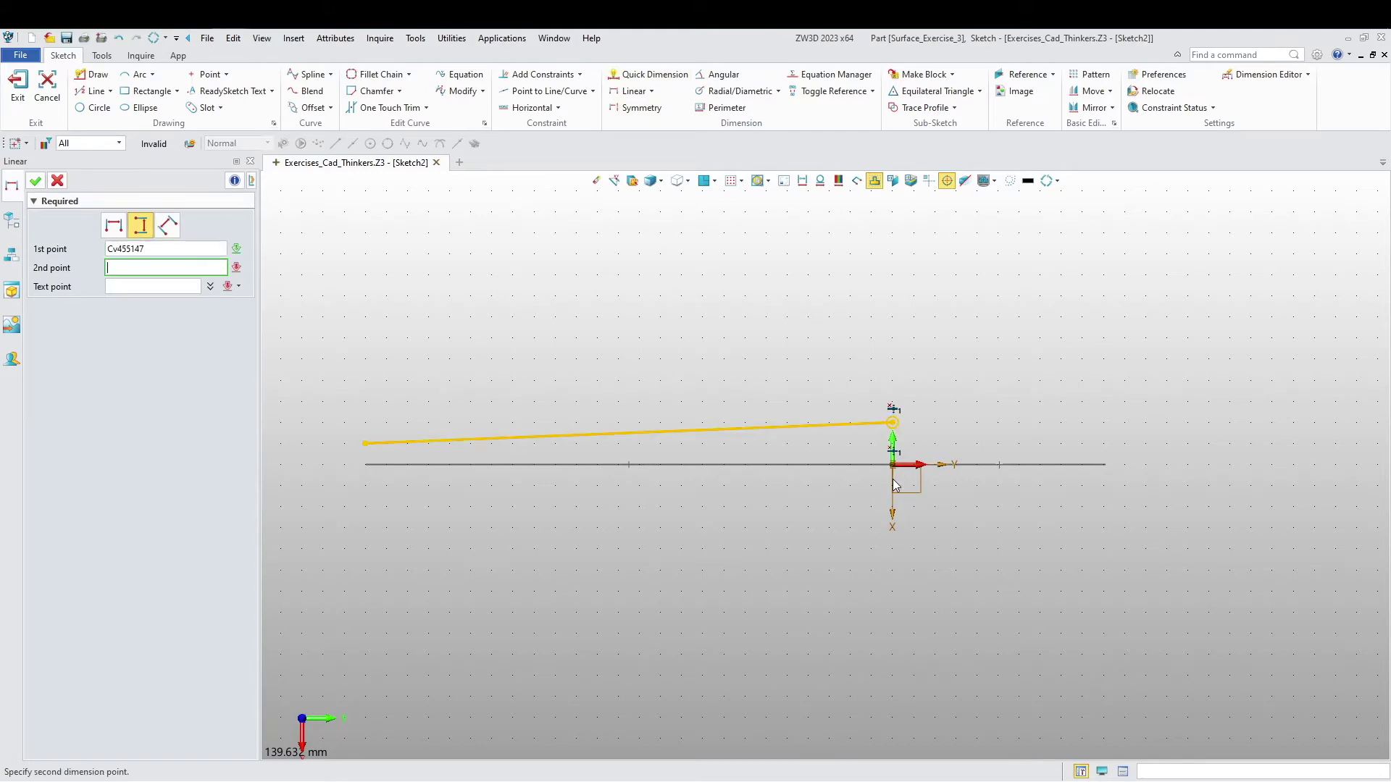
{"action": "left_click", "coordinate": [894, 471]}
{"action": "scroll", "coordinate": [932, 445], "scroll_direction": "up", "scroll_amount": 3}
{"action": "left_click", "coordinate": [920, 443]}
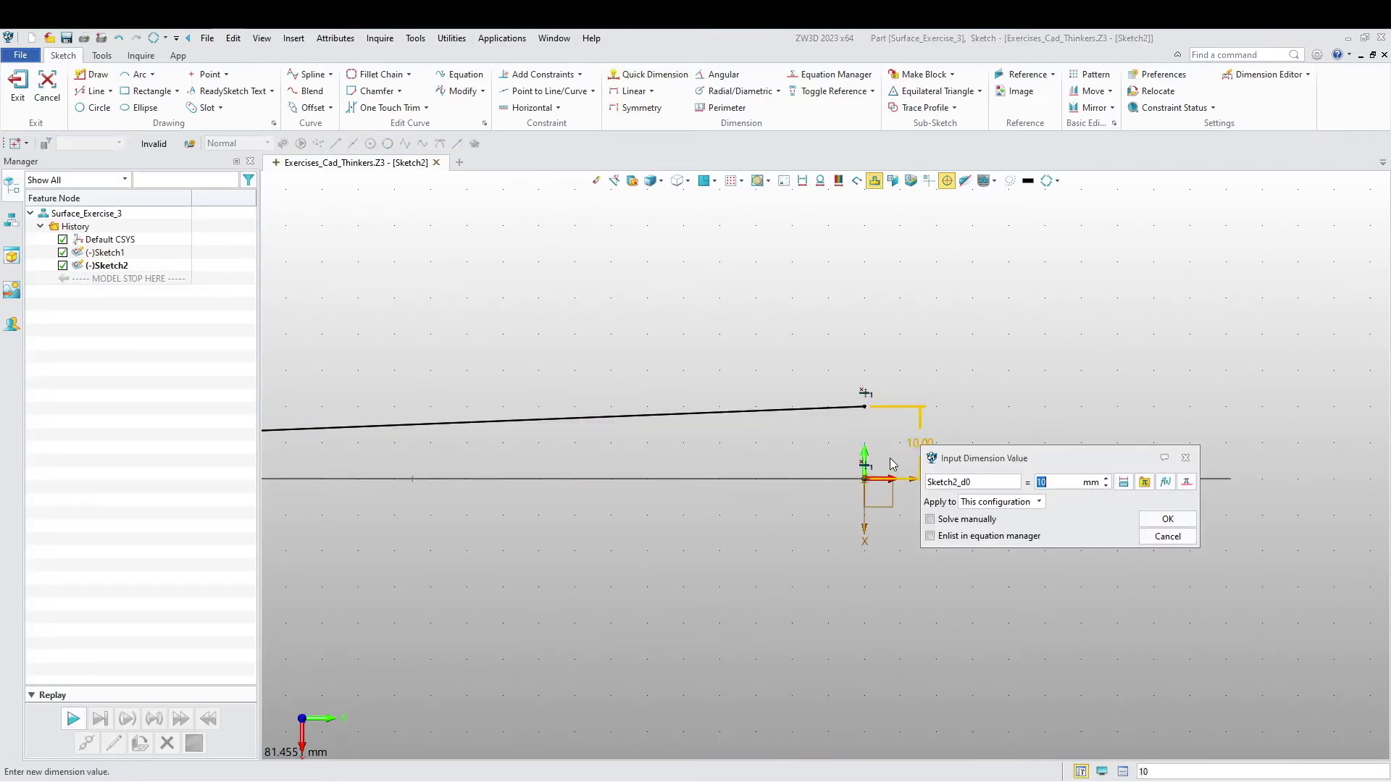
{"action": "key", "text": "Return"}
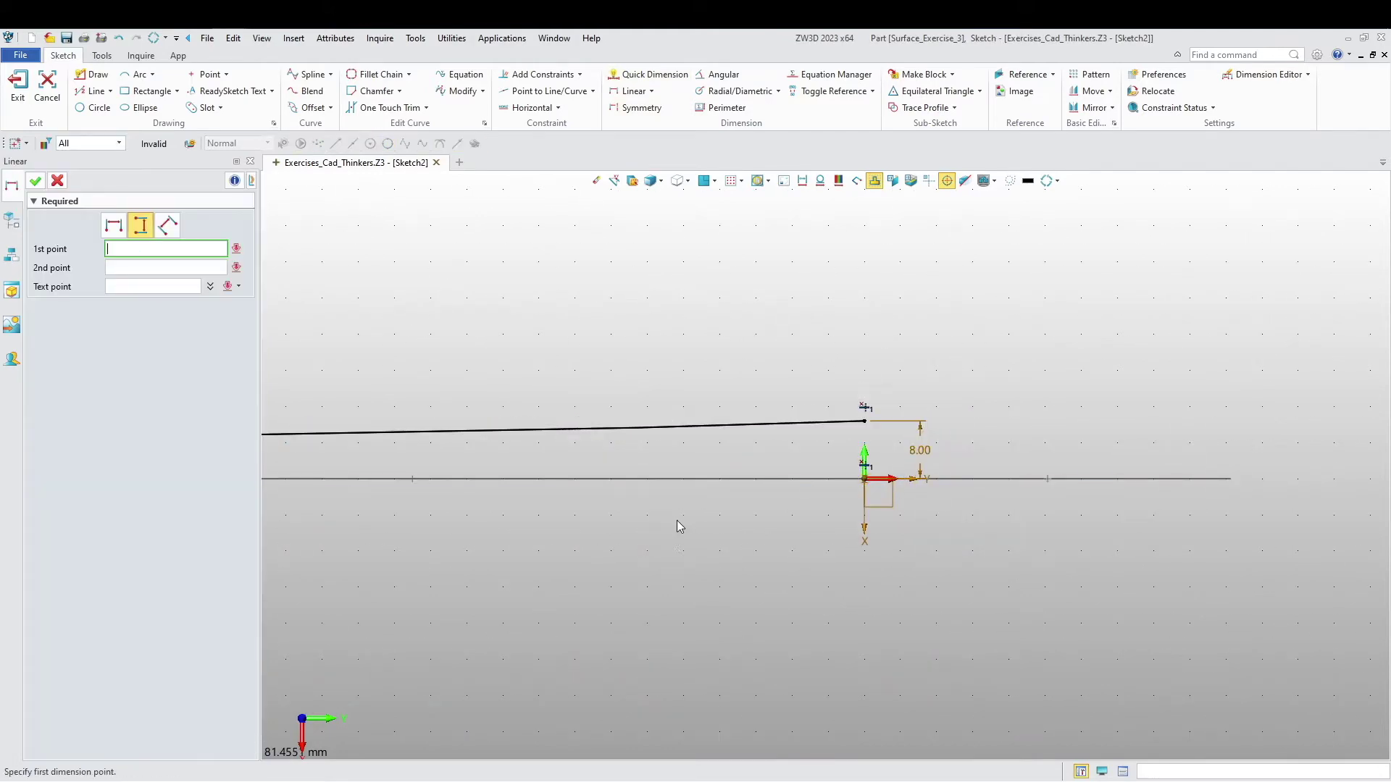
Dimension the spline's far negative-Y end at 4 mm above the reference curve's end.
{"action": "middle_click_drag", "start_coordinate": [677, 520], "coordinate": [784, 485]}
{"action": "middle_click_drag", "start_coordinate": [292, 492], "coordinate": [750, 486]}
{"action": "scroll", "coordinate": [568, 401], "scroll_direction": "up", "scroll_amount": 3}
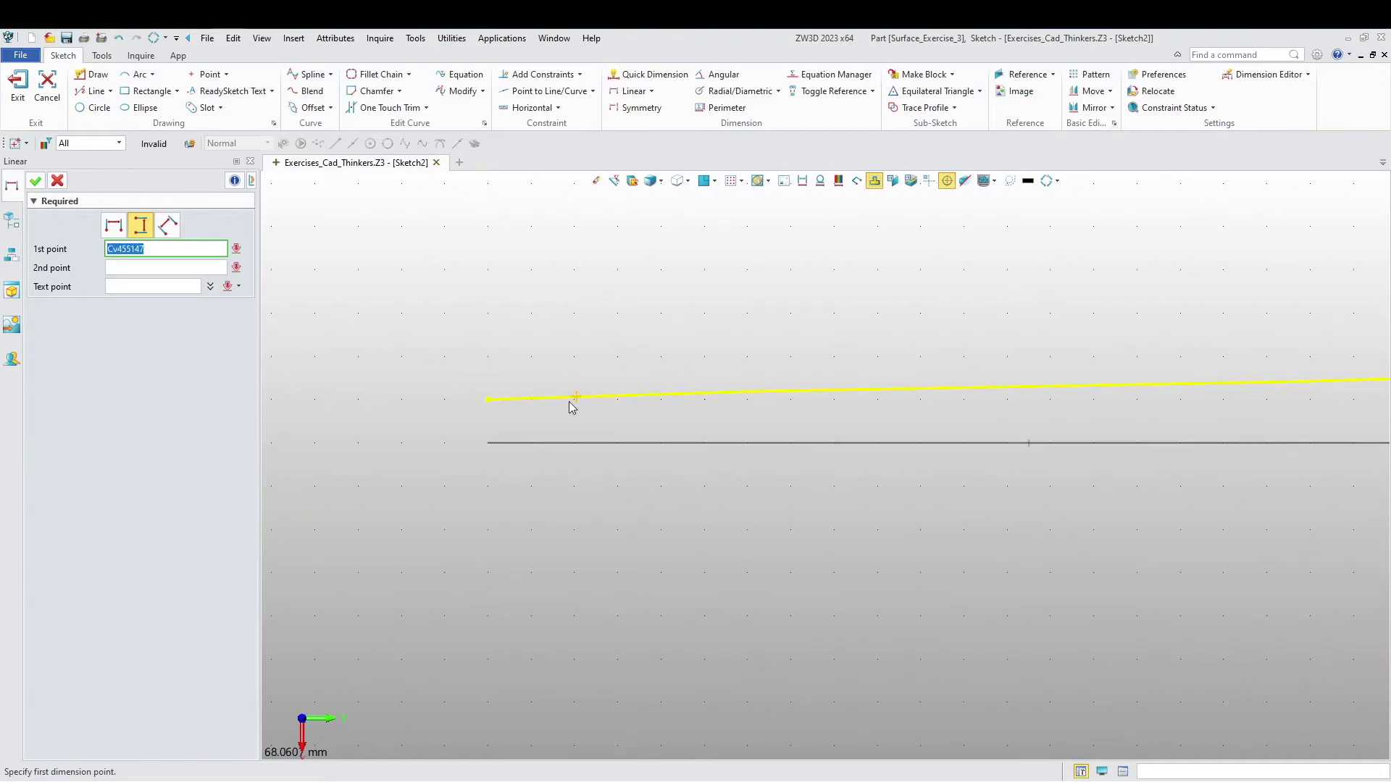
{"action": "left_click", "coordinate": [478, 408]}
{"action": "left_click", "coordinate": [466, 458]}
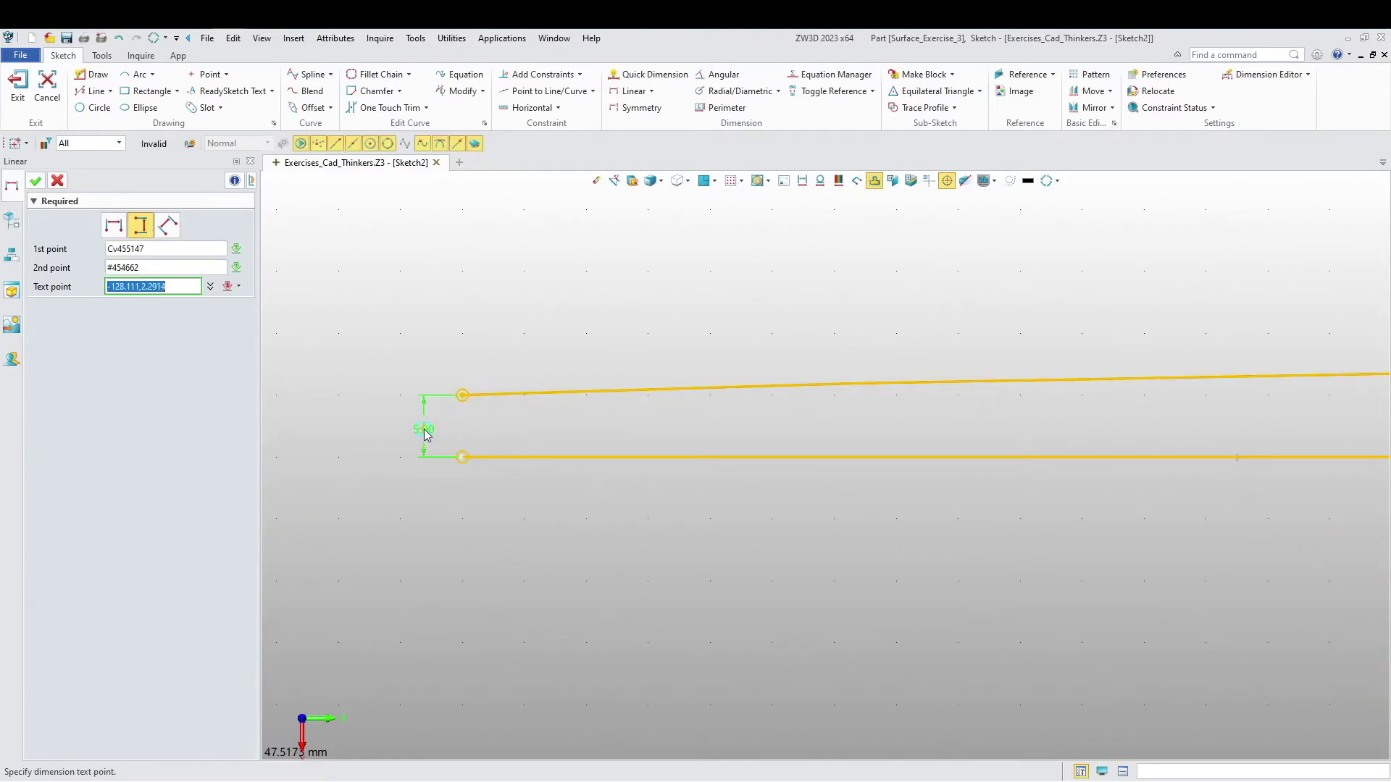
{"action": "left_click", "coordinate": [425, 431]}
{"action": "type", "text": "4"}
{"action": "key", "text": "Return"}
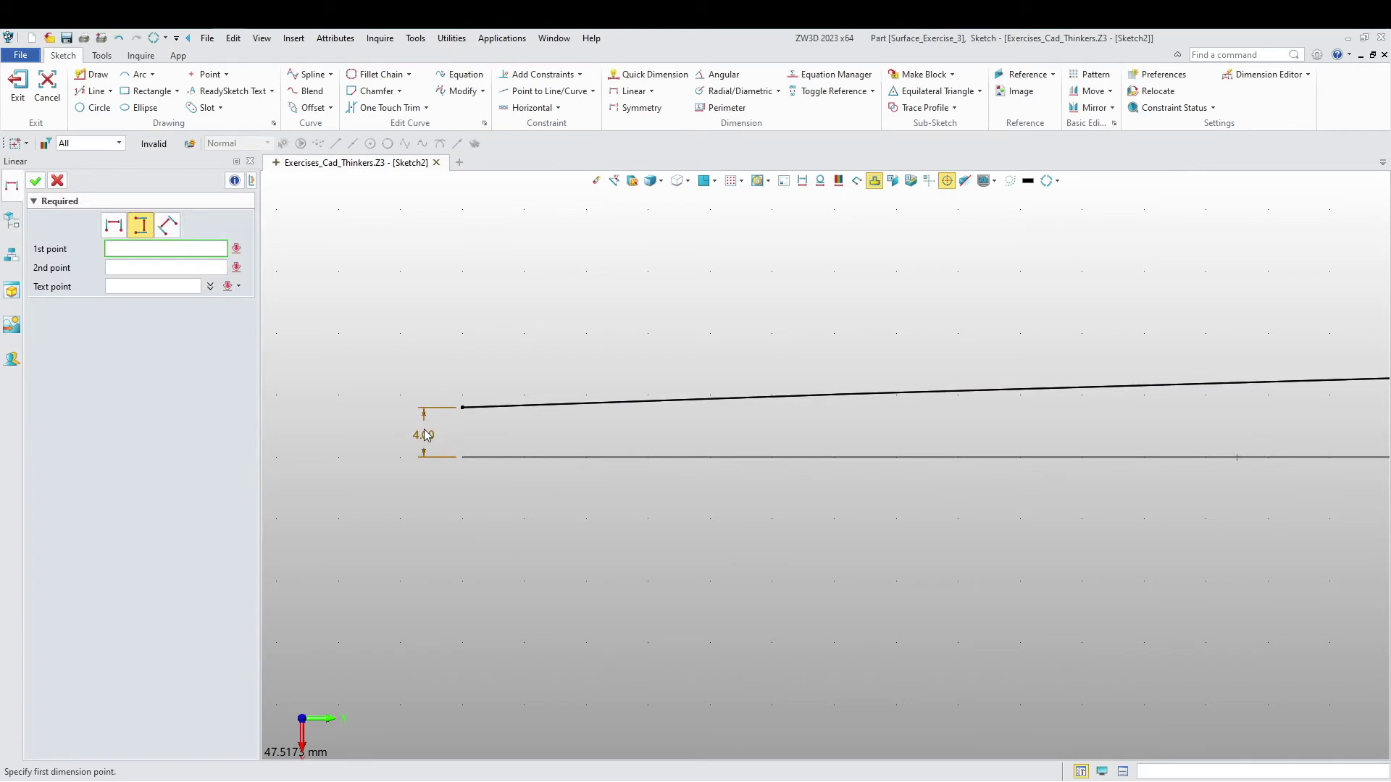
Tilt the spline's tangent at the end above the origin so the curve sags towards the reference line before rising to that point.
{"action": "scroll", "coordinate": [436, 439], "scroll_direction": "down", "scroll_amount": 5}
{"action": "scroll", "coordinate": [547, 554], "scroll_direction": "down", "scroll_amount": 4}
{"action": "middle_click_drag", "start_coordinate": [728, 577], "coordinate": [663, 590]}
{"action": "scroll", "coordinate": [874, 433], "scroll_direction": "up", "scroll_amount": 4}
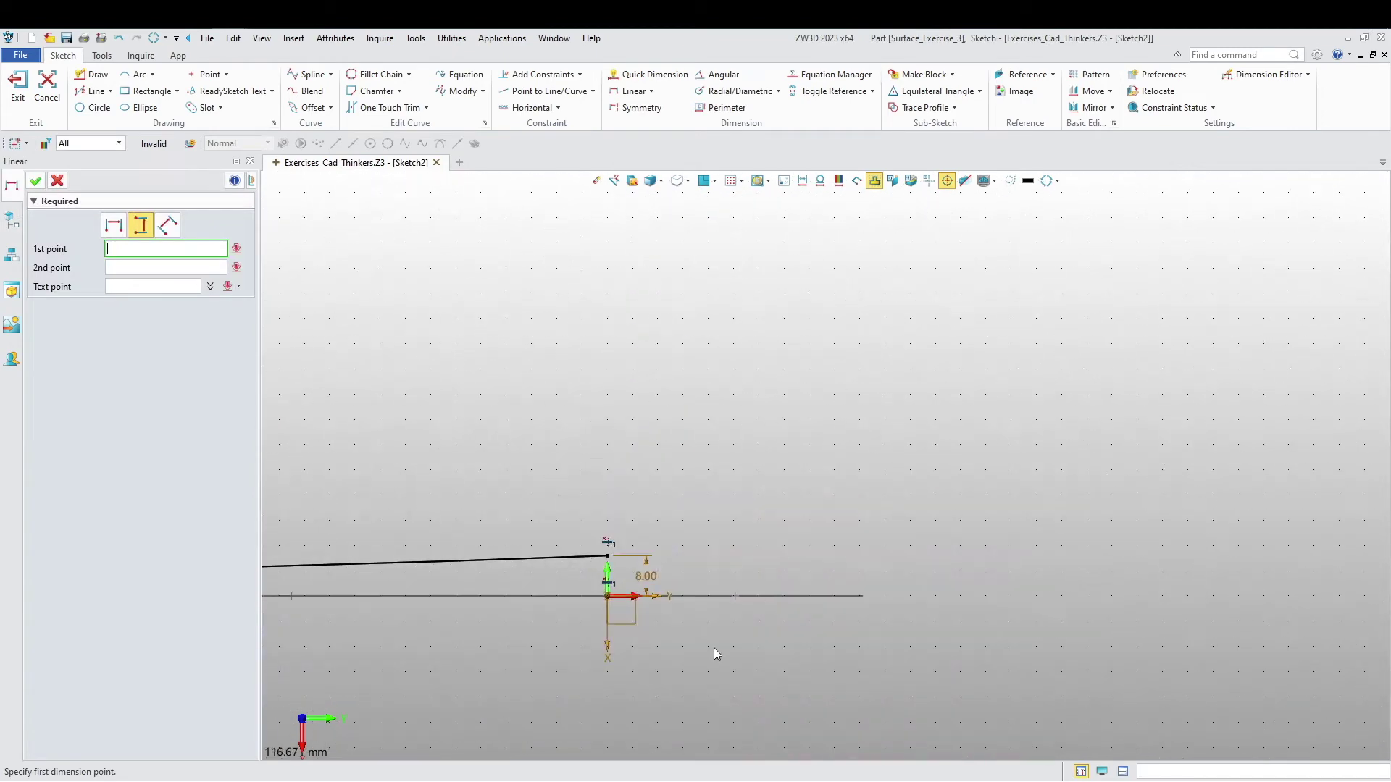
{"action": "scroll", "coordinate": [721, 624], "scroll_direction": "up", "scroll_amount": 2}
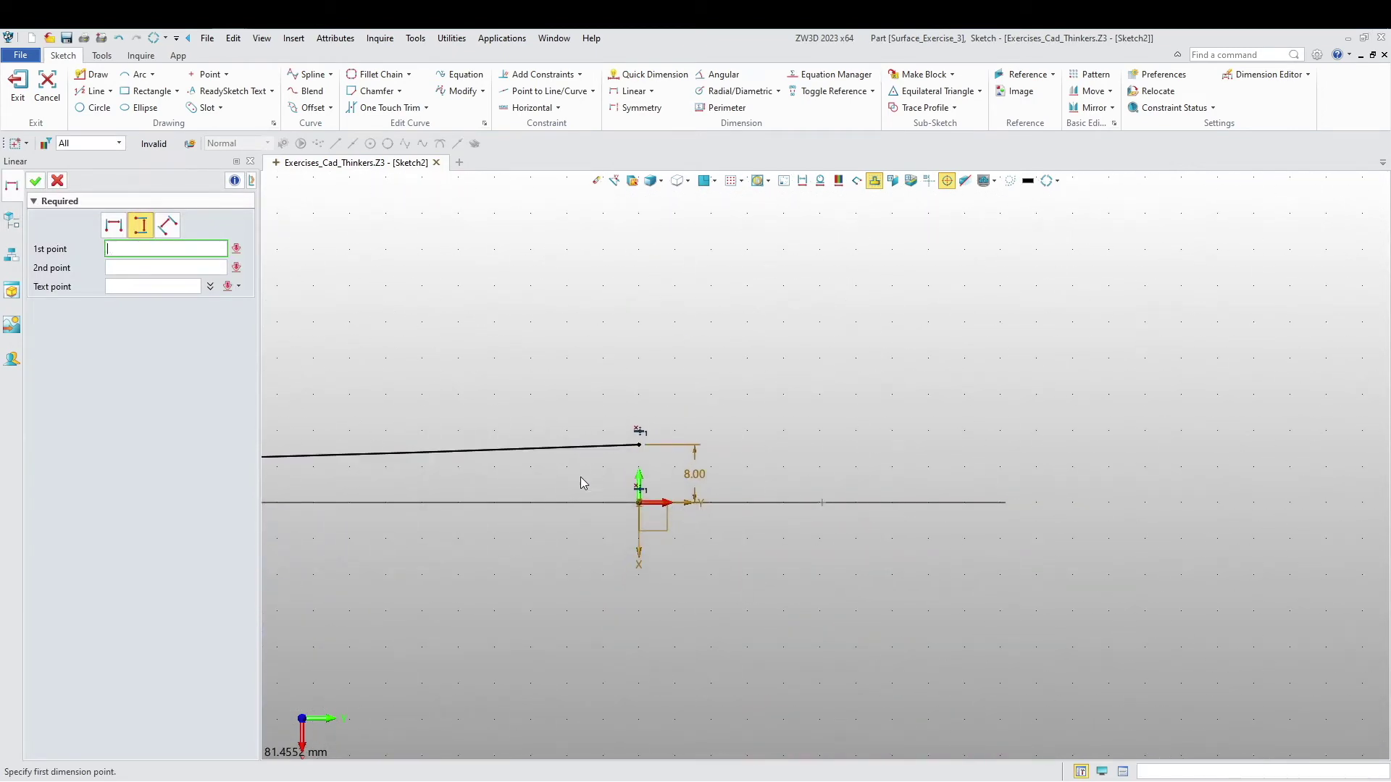
{"action": "key", "text": "Escape"}
{"action": "left_click", "coordinate": [591, 449]}
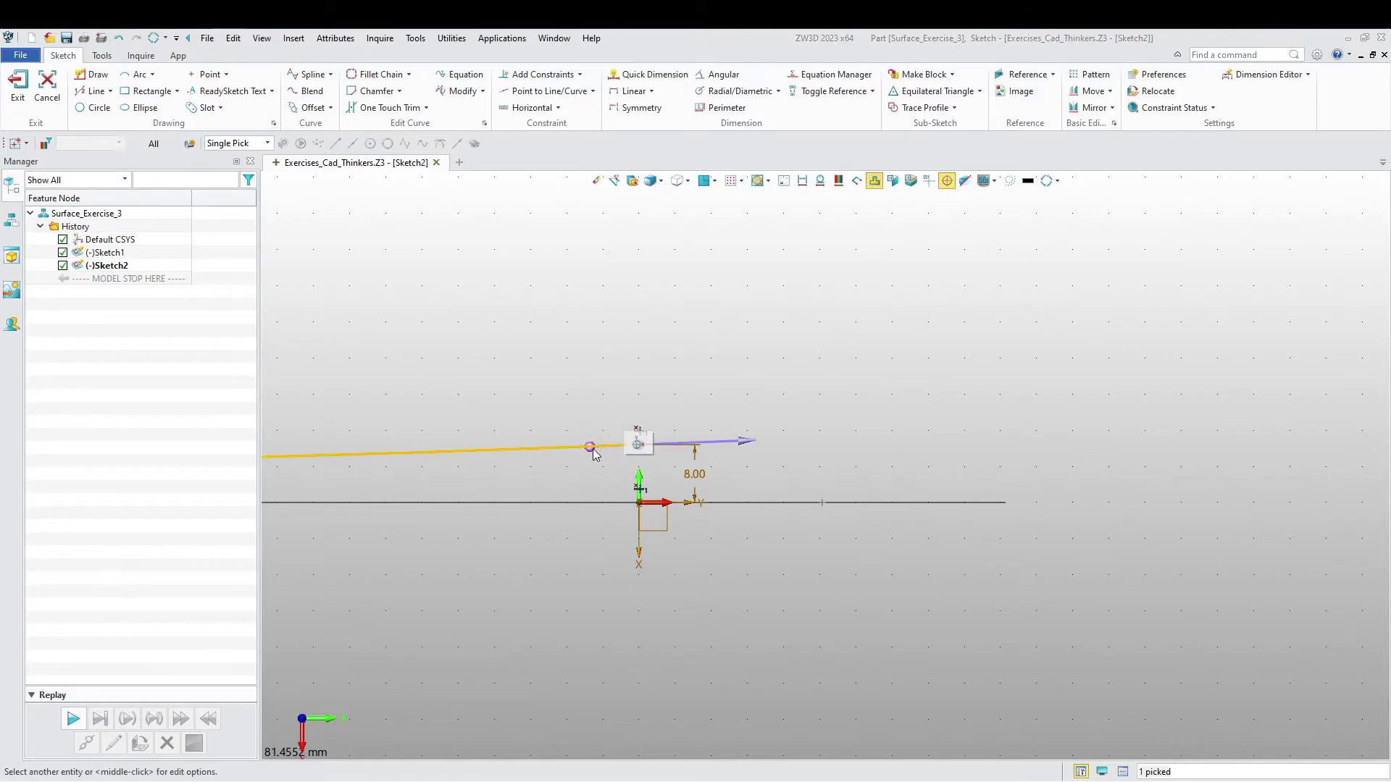
{"action": "left_click", "coordinate": [591, 450]}
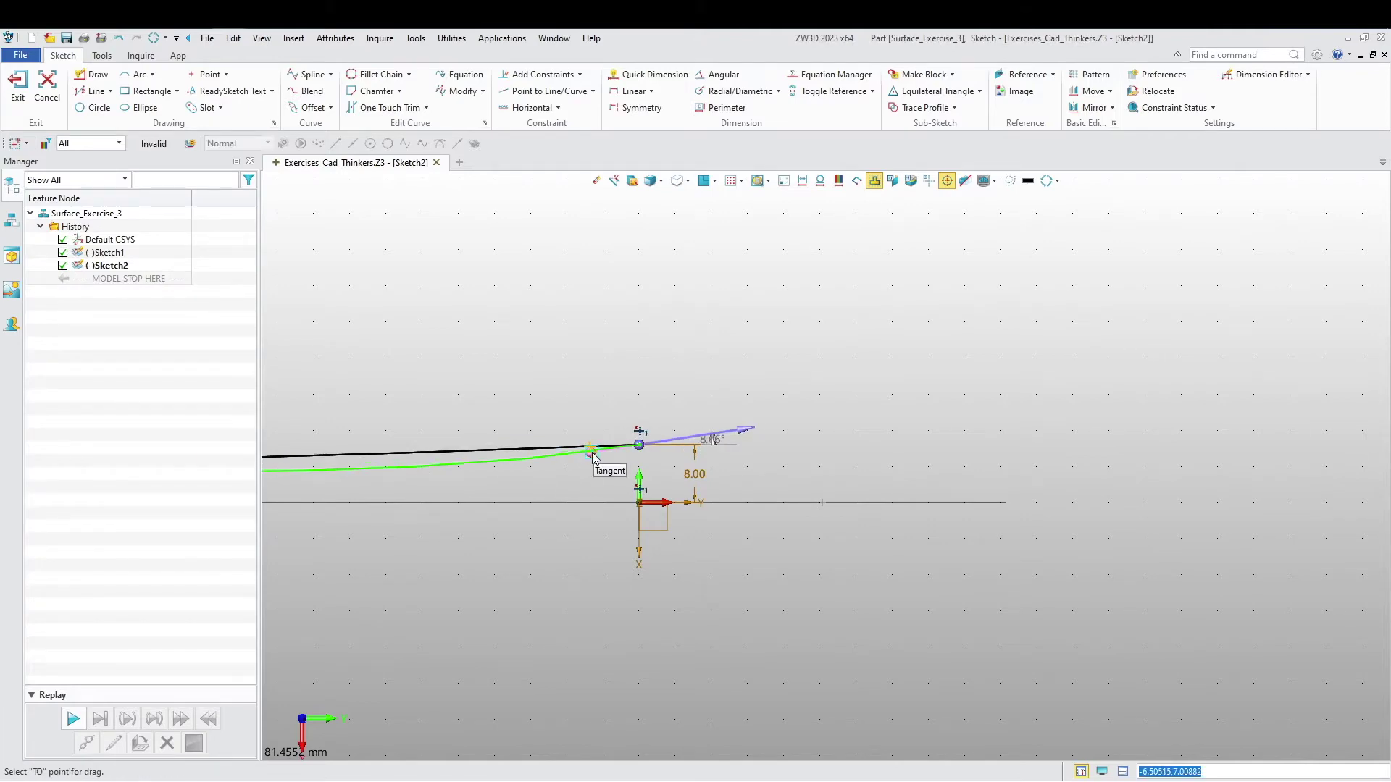
{"action": "left_click", "coordinate": [592, 452]}
Tilt the tangent at the spline's far negative-Y end so the curve bulges away from the reference line, and shorten the tangent's magnitude.
{"action": "scroll", "coordinate": [592, 468], "scroll_direction": "down", "scroll_amount": 5}
{"action": "middle_click_drag", "start_coordinate": [544, 553], "coordinate": [912, 541]}
{"action": "scroll", "coordinate": [644, 492], "scroll_direction": "up", "scroll_amount": 6}
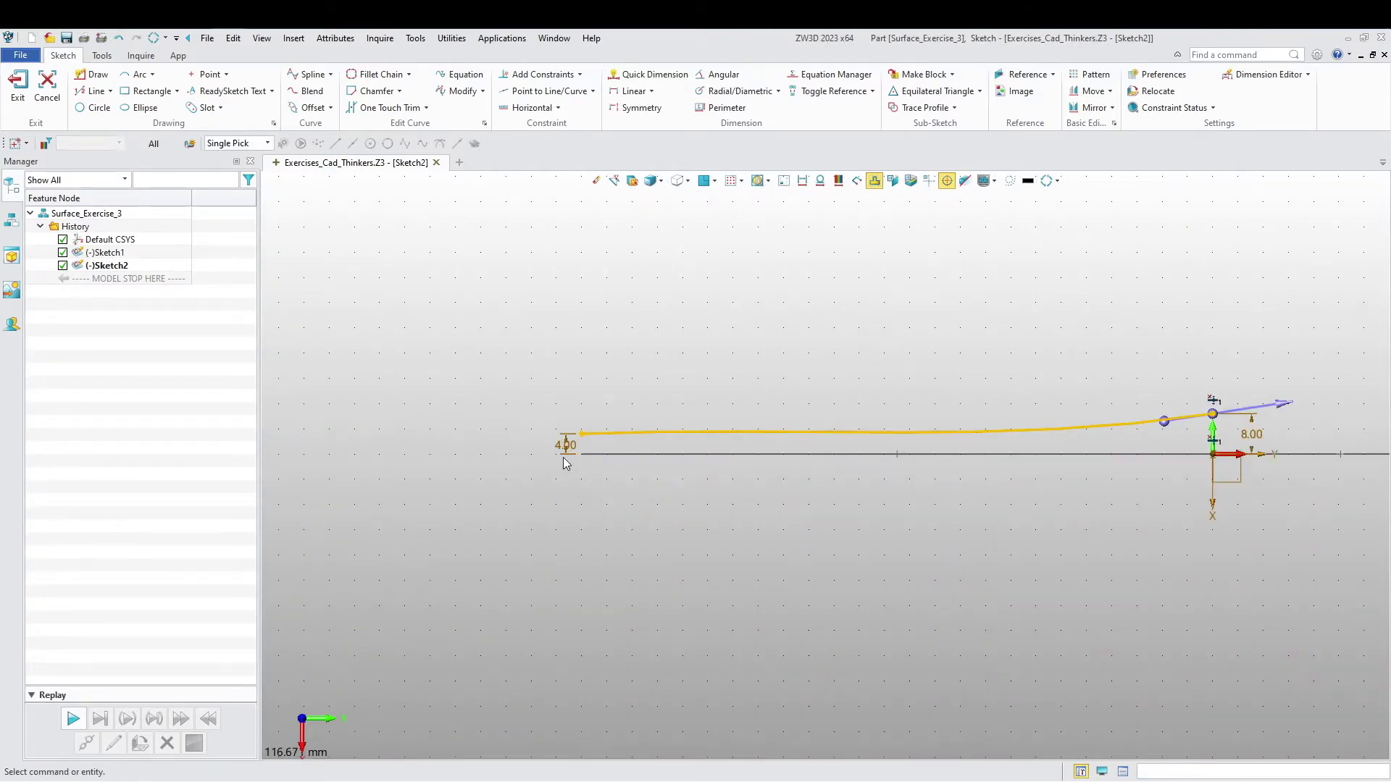
{"action": "left_click", "coordinate": [621, 431]}
{"action": "scroll", "coordinate": [617, 432], "scroll_direction": "up", "scroll_amount": 5}
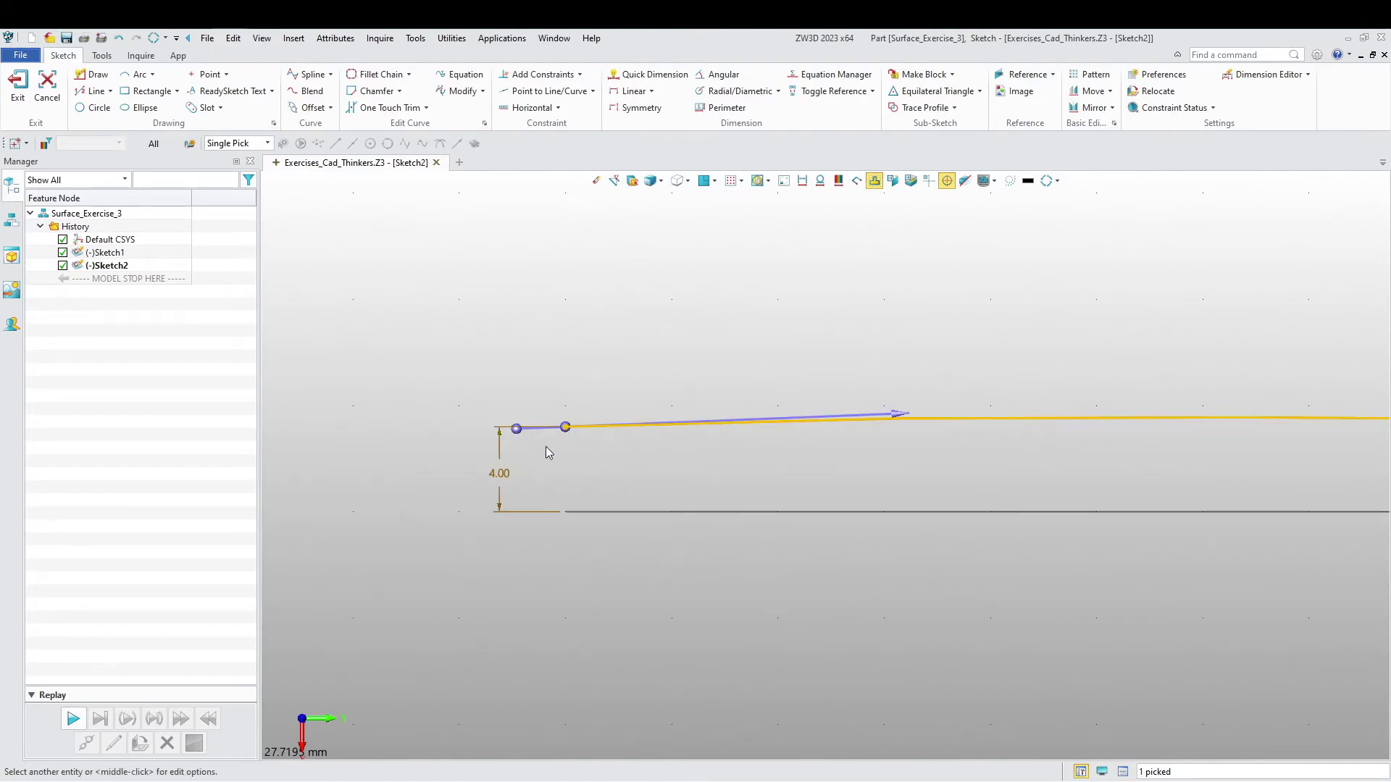
{"action": "left_click", "coordinate": [521, 433]}
{"action": "left_click", "coordinate": [521, 436]}
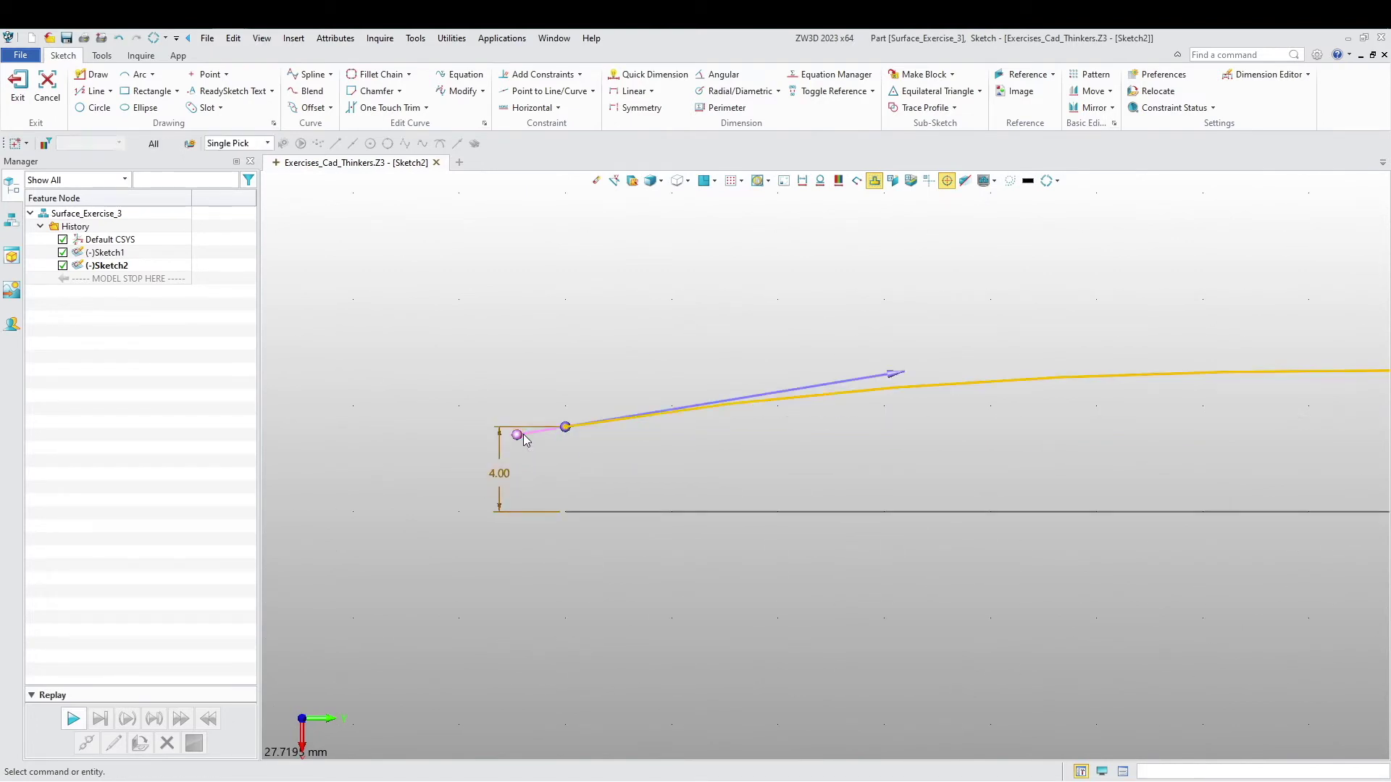
{"action": "scroll", "coordinate": [523, 437], "scroll_direction": "up", "scroll_amount": 6}
{"action": "left_click", "coordinate": [647, 404]}
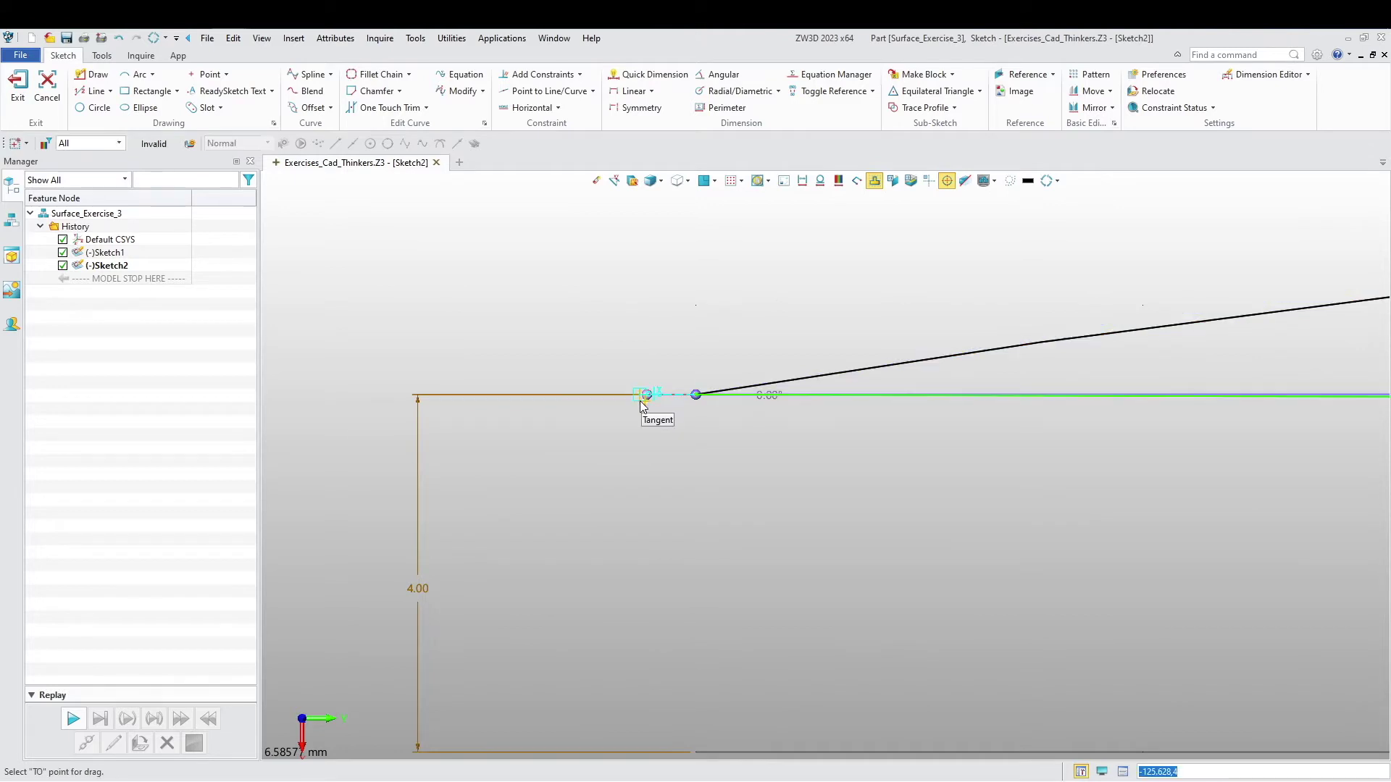
{"action": "left_click", "coordinate": [642, 405]}
{"action": "scroll", "coordinate": [641, 417], "scroll_direction": "down", "scroll_amount": 5}
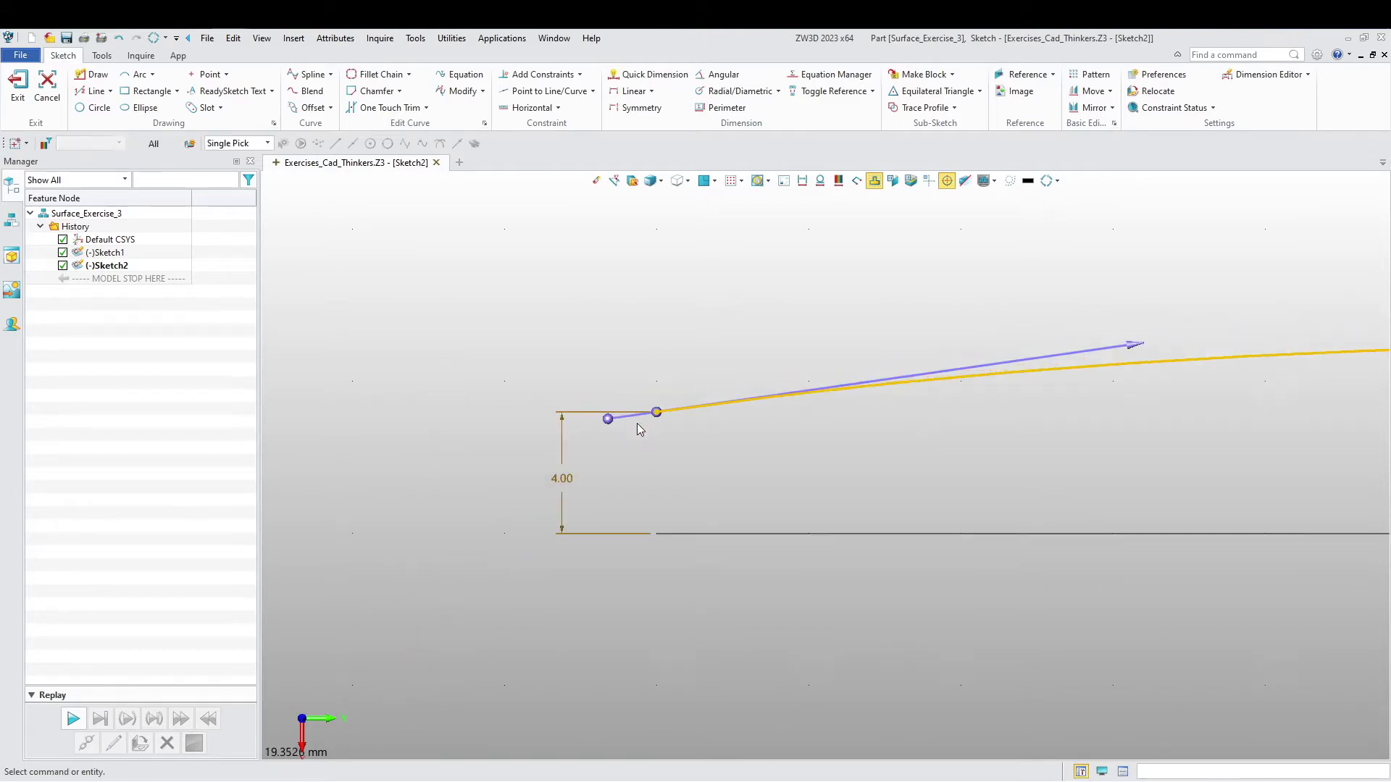
{"action": "left_click", "coordinate": [790, 431]}
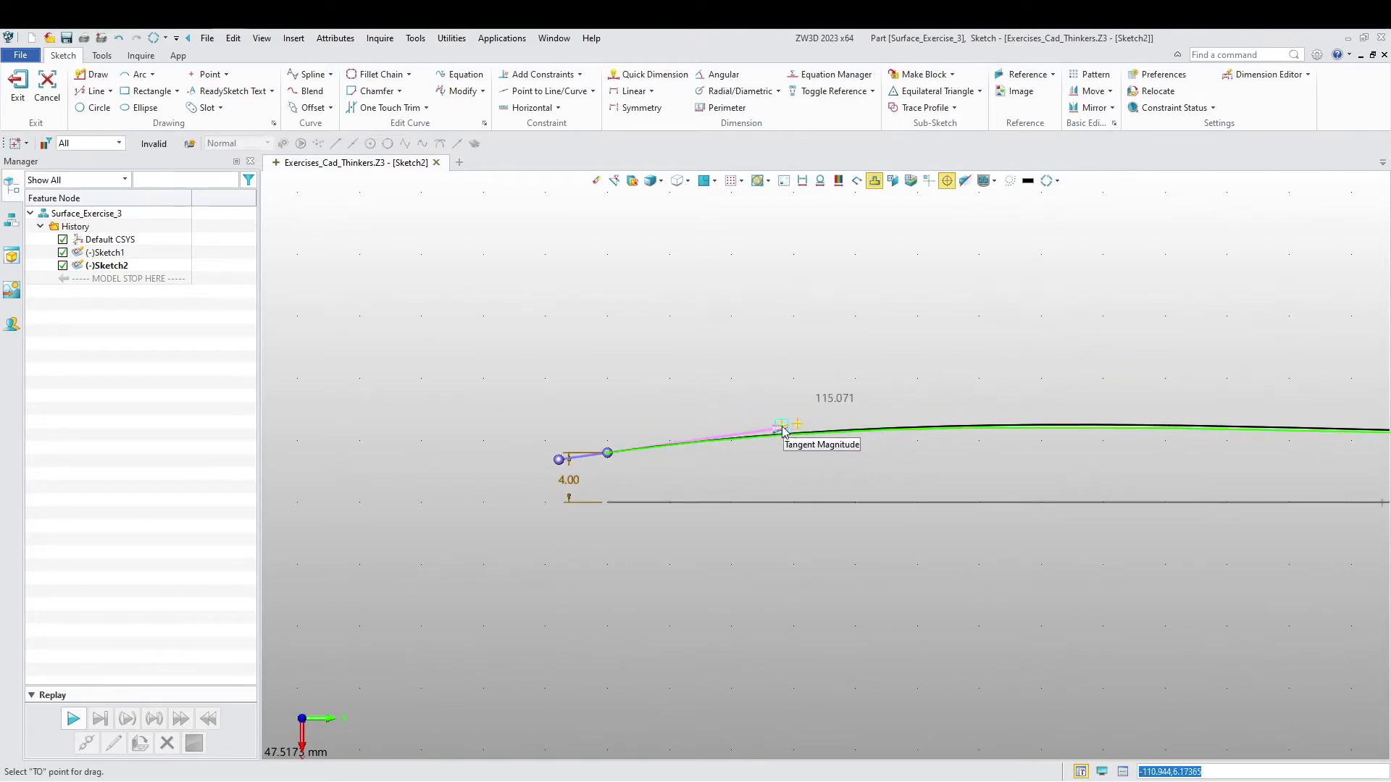
{"action": "left_click", "coordinate": [772, 444]}
Lengthen the tangent magnitude at the spline's end above the origin.
{"action": "scroll", "coordinate": [788, 466], "scroll_direction": "down", "scroll_amount": 4}
{"action": "middle_click_drag", "start_coordinate": [978, 548], "coordinate": [774, 571]}
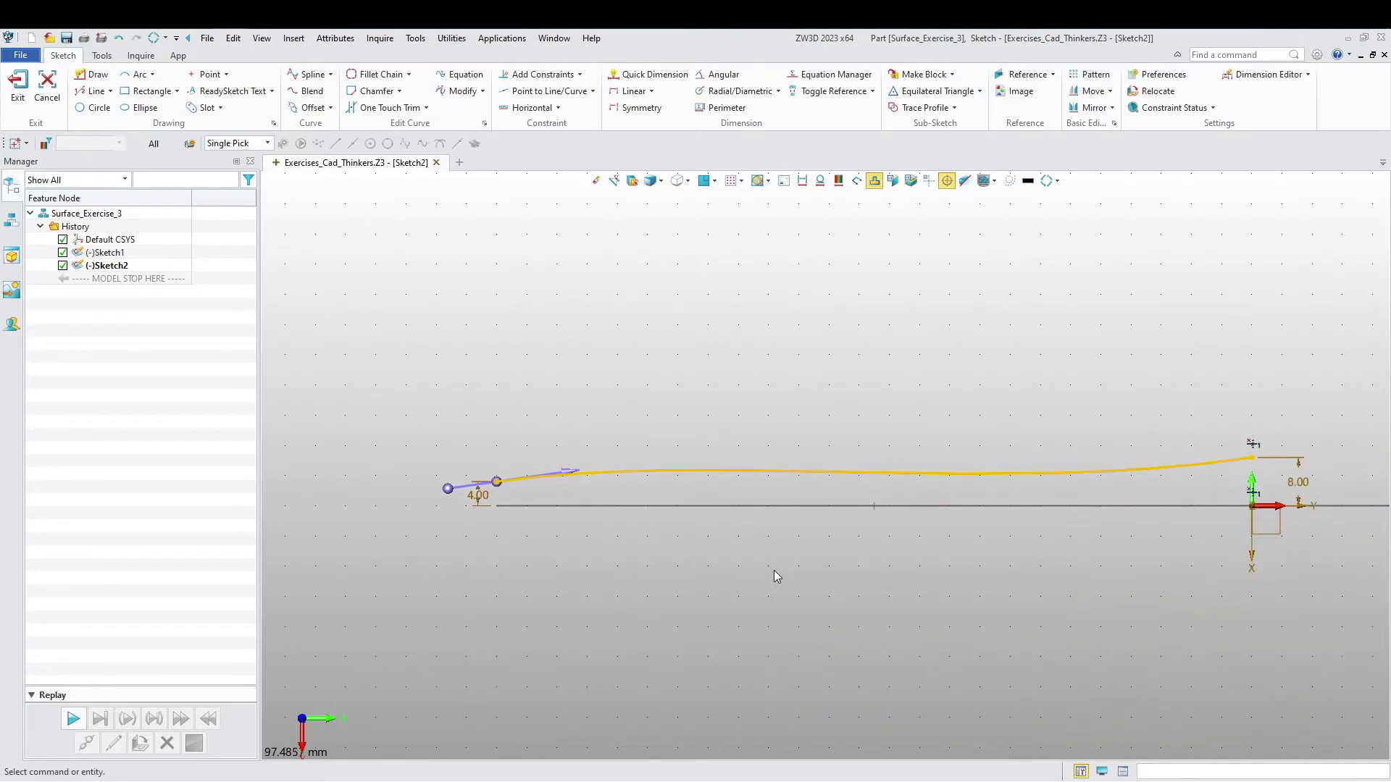
{"action": "scroll", "coordinate": [1032, 558], "scroll_direction": "up", "scroll_amount": 3}
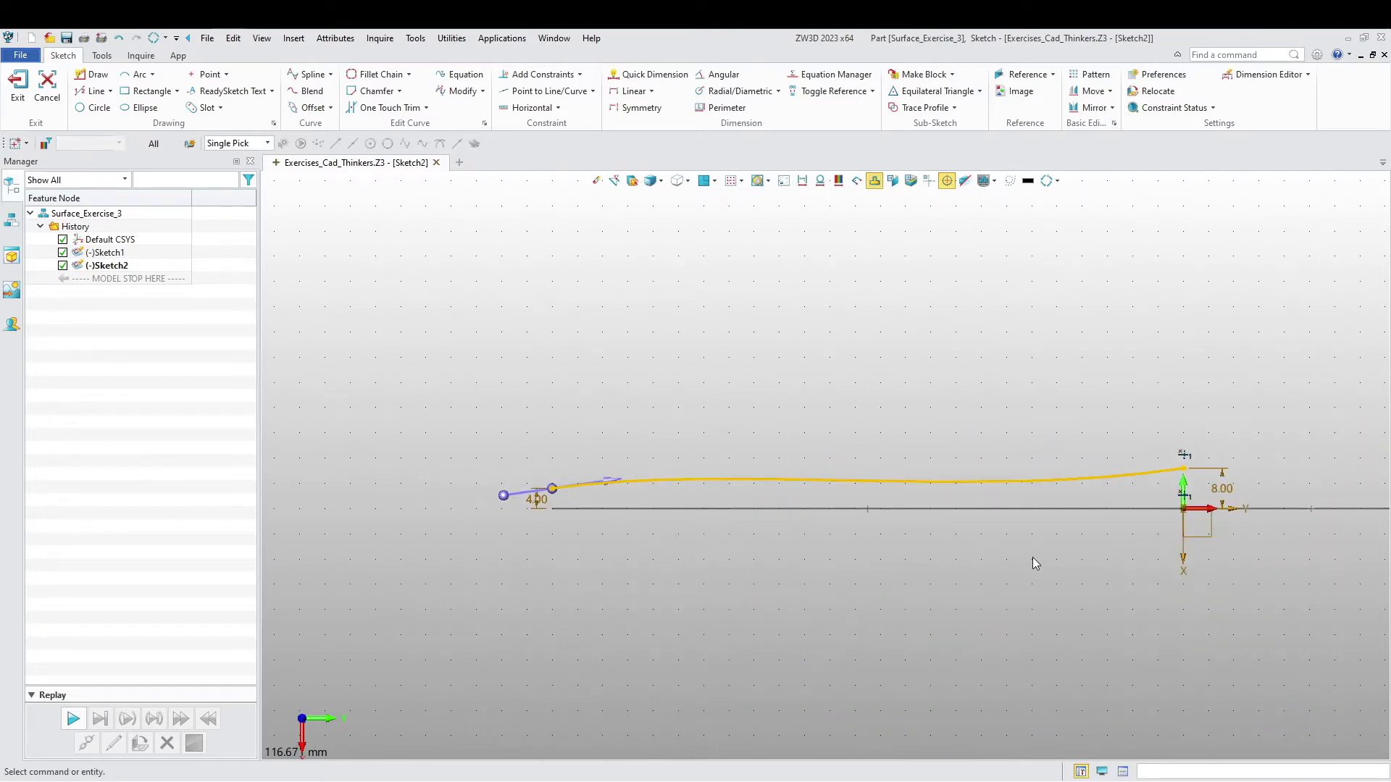
{"action": "left_click", "coordinate": [1078, 469]}
{"action": "left_click_drag", "start_coordinate": [1275, 438], "coordinate": [1327, 430]}
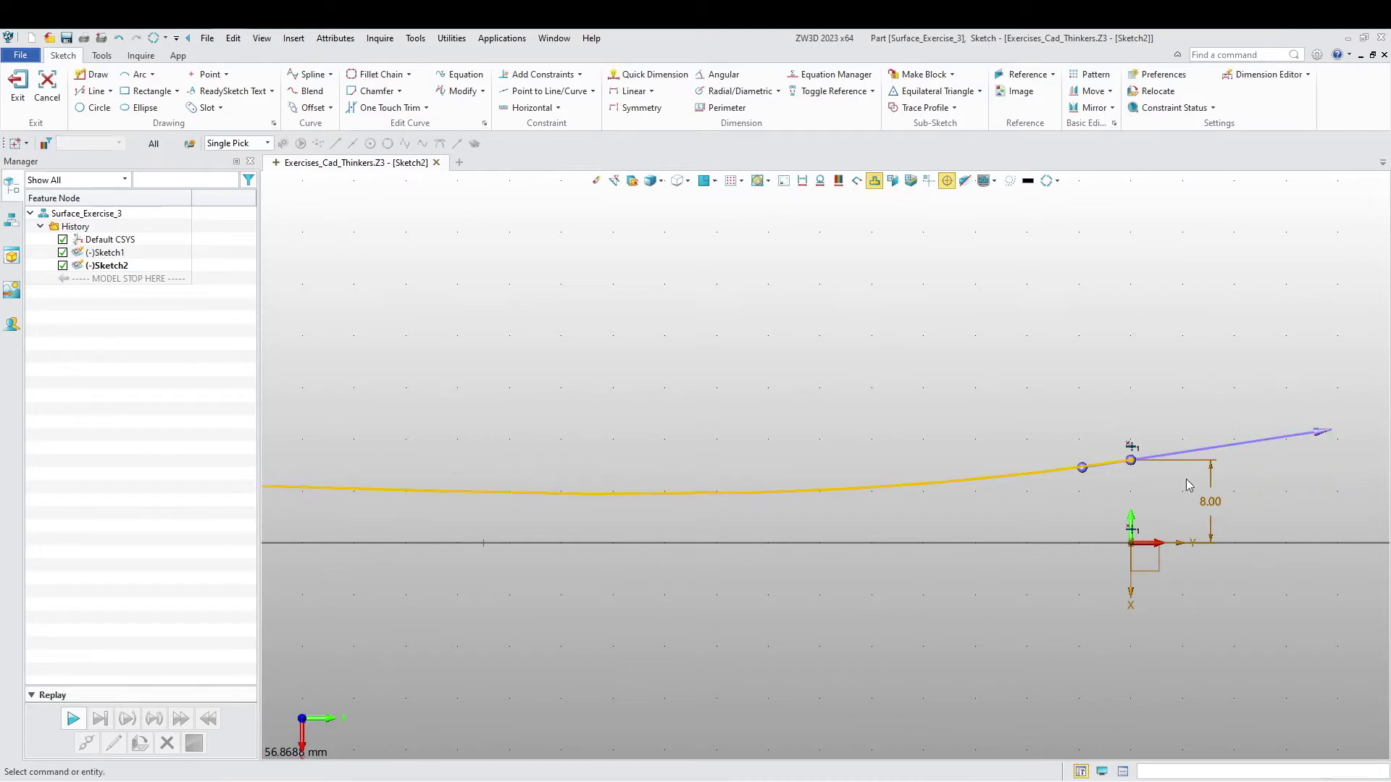
{"action": "middle_click_drag", "start_coordinate": [1036, 594], "coordinate": [749, 596]}
{"action": "left_click", "coordinate": [741, 617]}
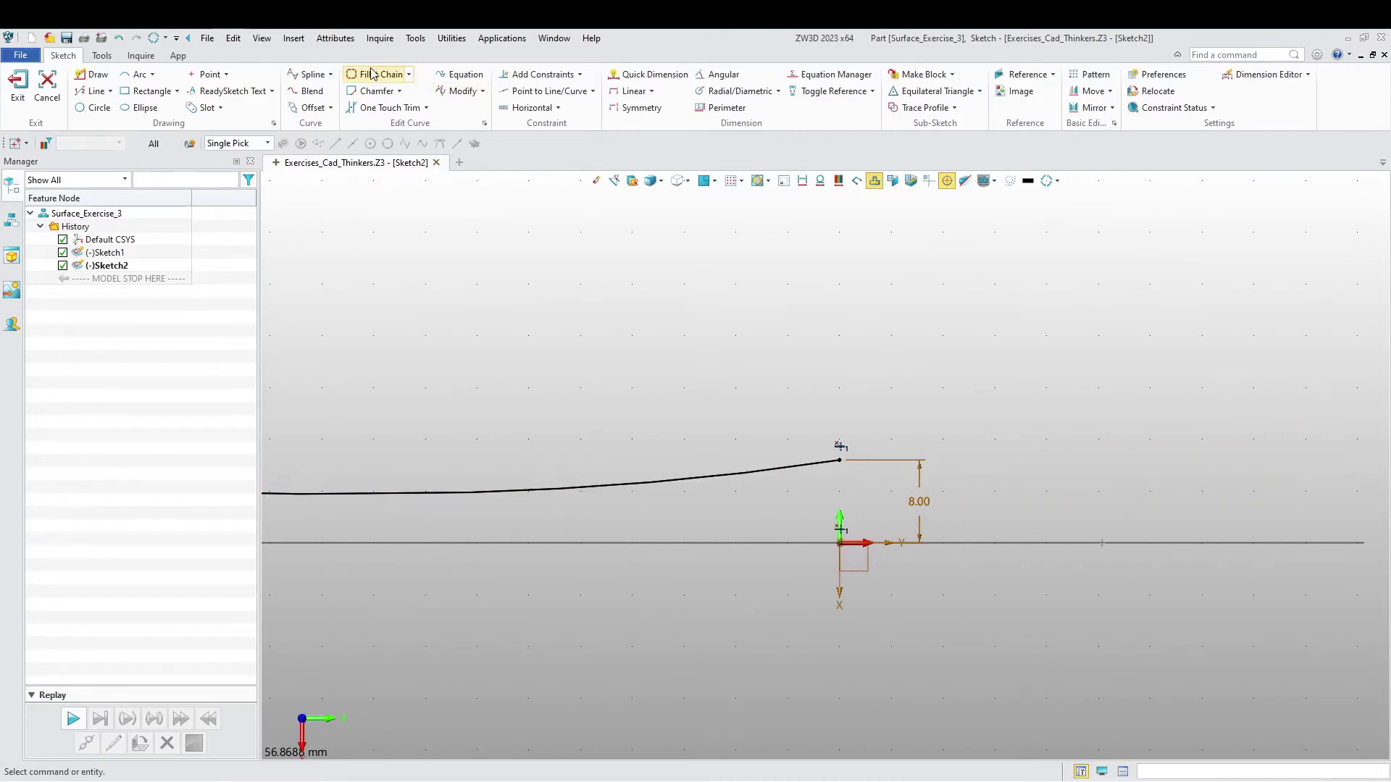
Draw a second two-point spline from the first spline's end above the origin to the reference line's positive-Y end.
{"action": "left_click", "coordinate": [310, 74]}
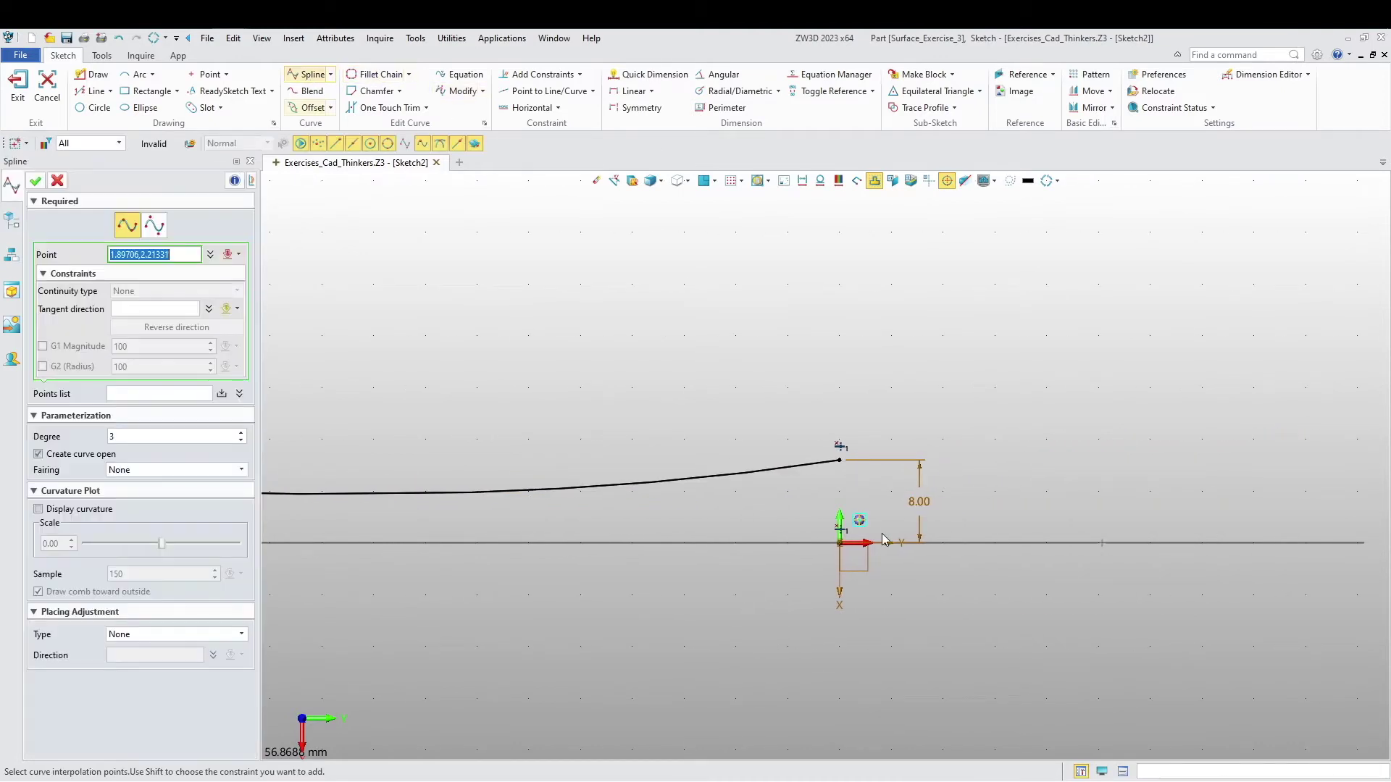
{"action": "left_click", "coordinate": [840, 460]}
{"action": "scroll", "coordinate": [985, 551], "scroll_direction": "down", "scroll_amount": 2}
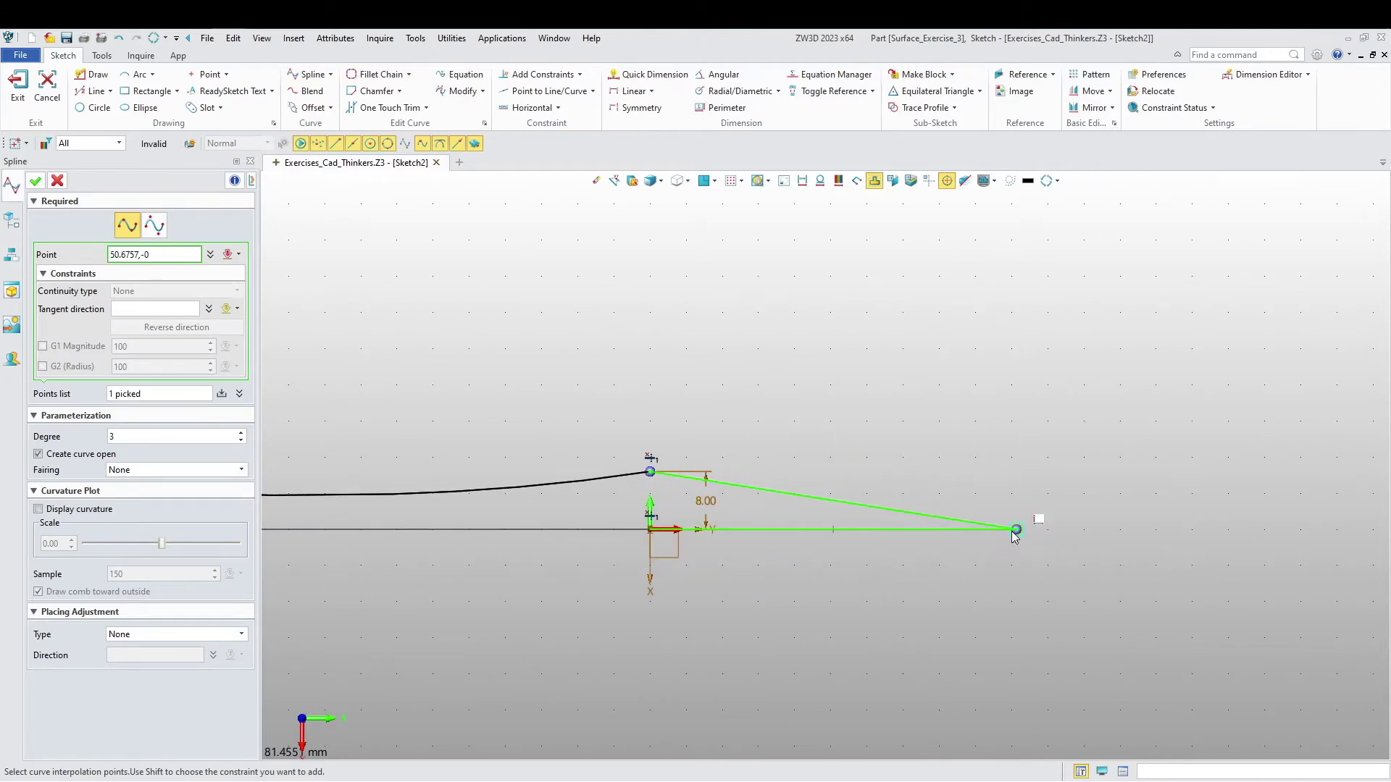
{"action": "left_click", "coordinate": [1016, 530]}
{"action": "middle_click", "coordinate": [975, 511]}
{"action": "middle_click", "coordinate": [970, 536]}
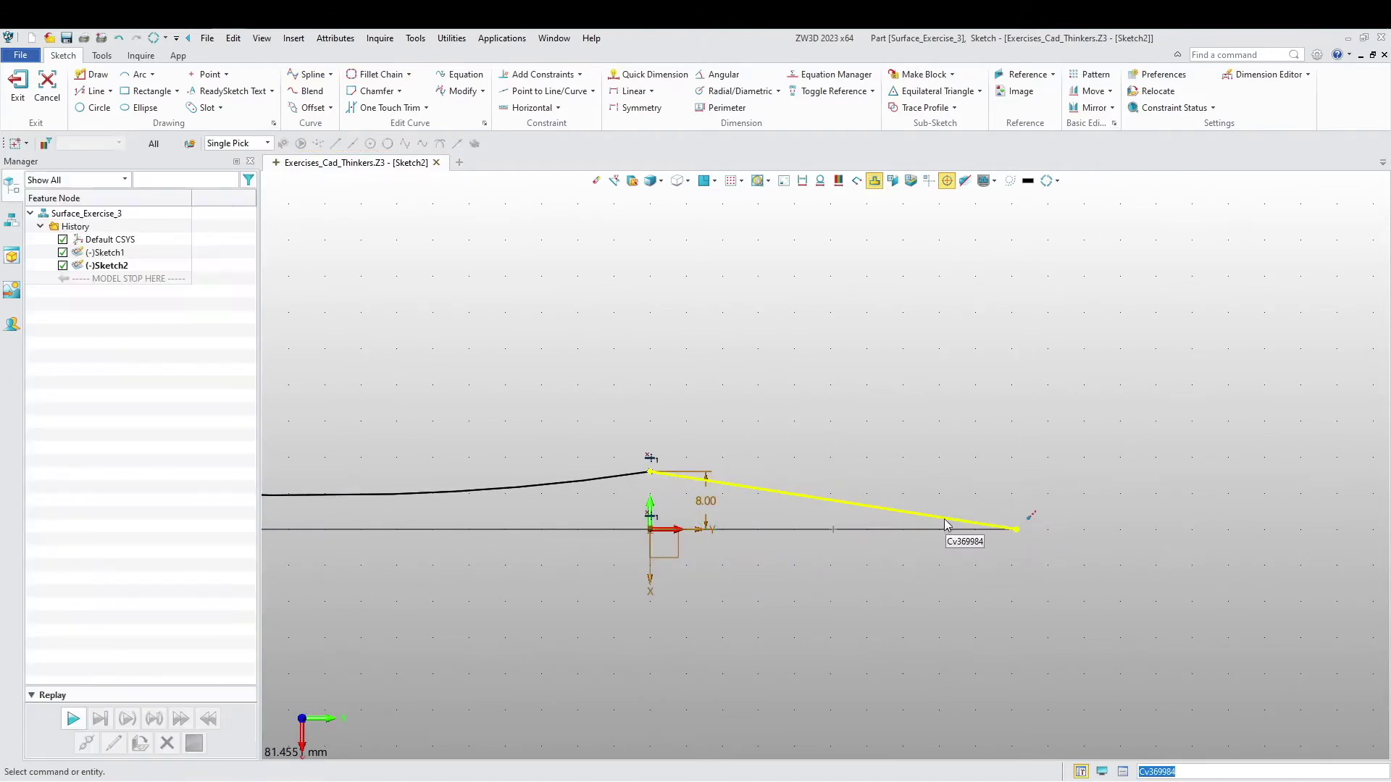
Turn the second spline's tangent at its tip about 90 degrees, perpendicular to the reference line, to round the bowl's end.
{"action": "left_click", "coordinate": [945, 521]}
{"action": "left_click", "coordinate": [969, 521]}
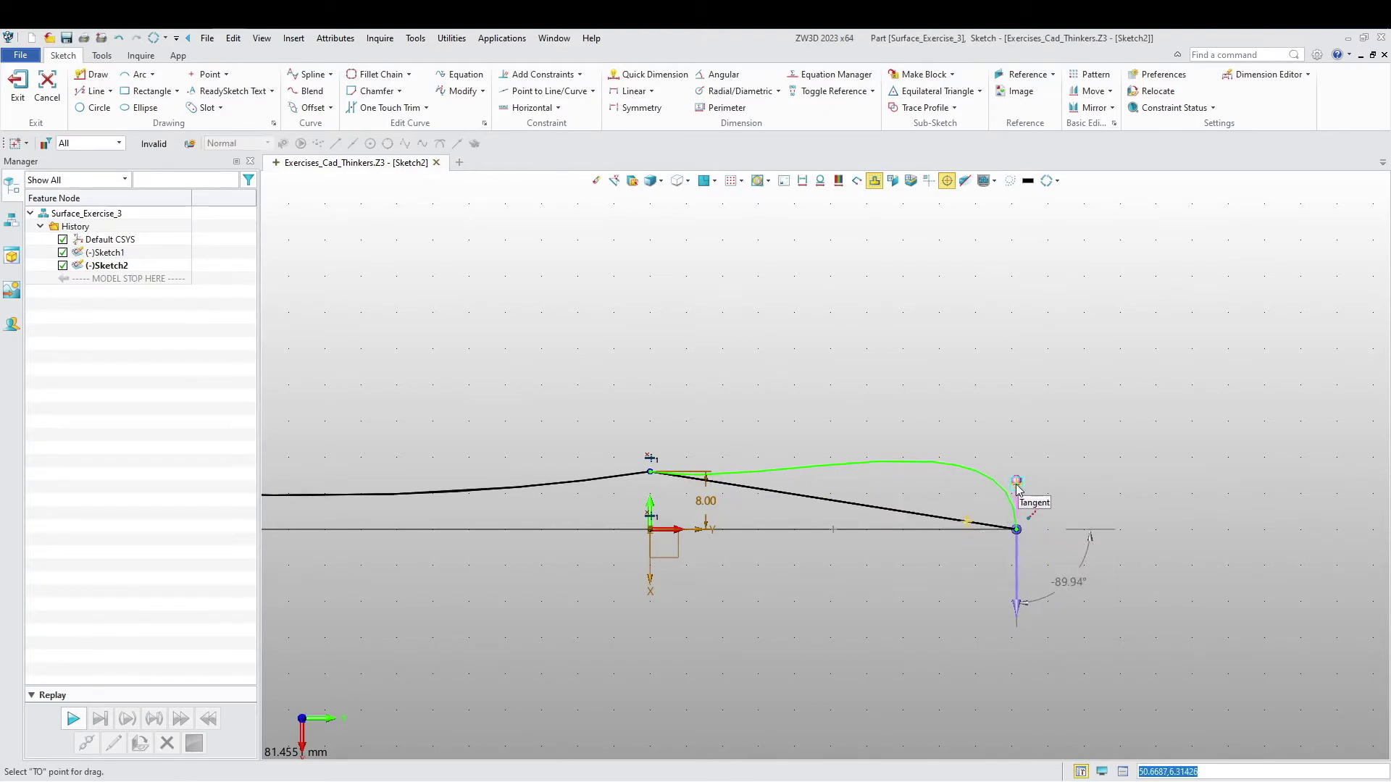
{"action": "left_click", "coordinate": [1016, 487]}
{"action": "left_click", "coordinate": [1017, 482]}
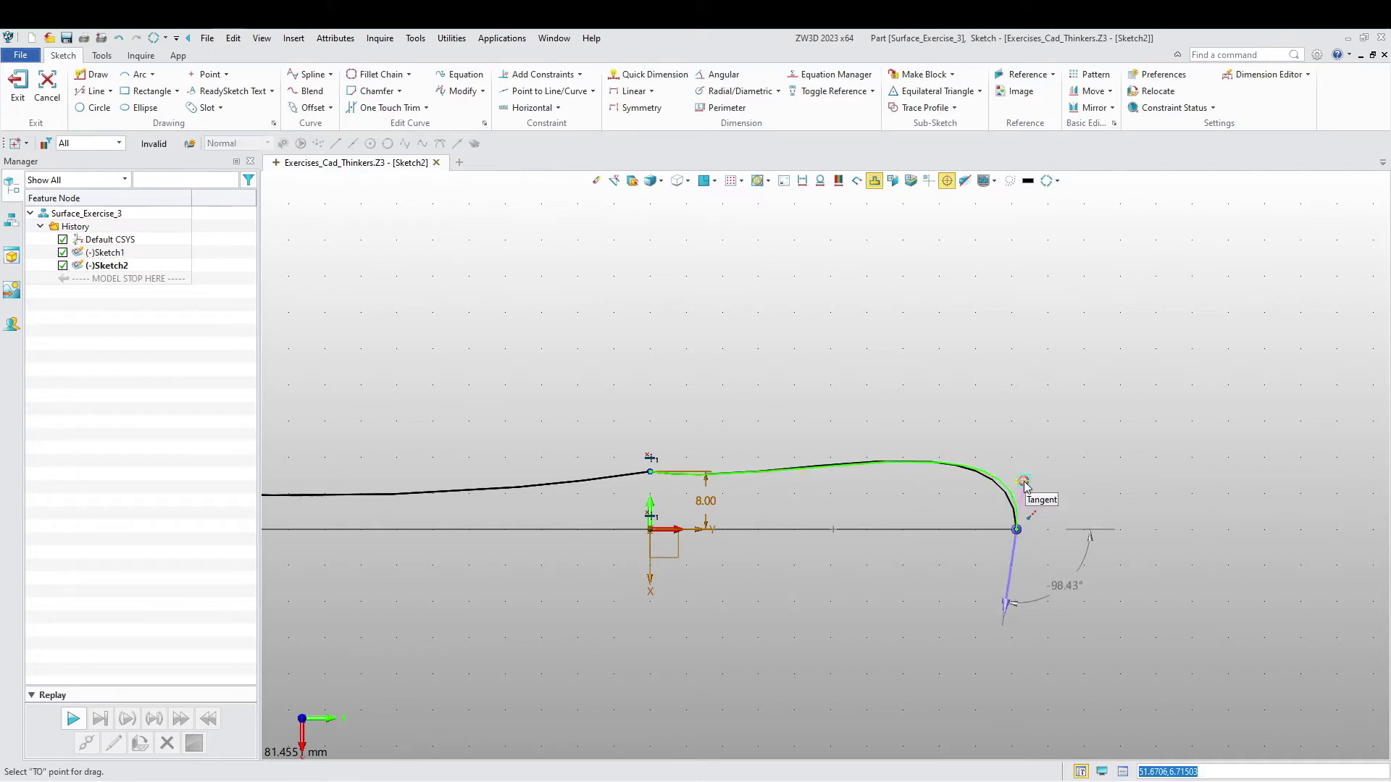
{"action": "left_click", "coordinate": [1016, 479]}
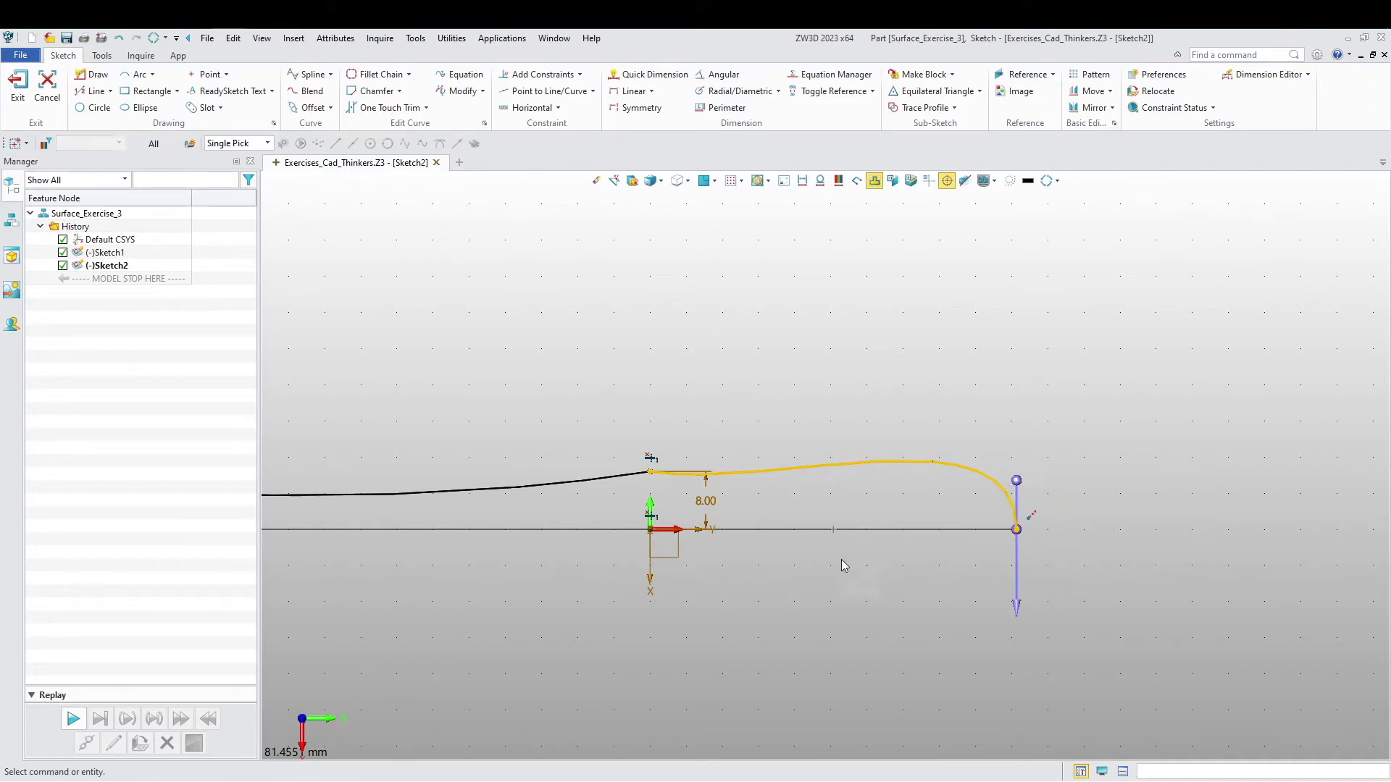
Align the second spline's start tangent with the first spline's direction and lengthen its magnitude to widen the bowl.
{"action": "left_click", "coordinate": [747, 473]}
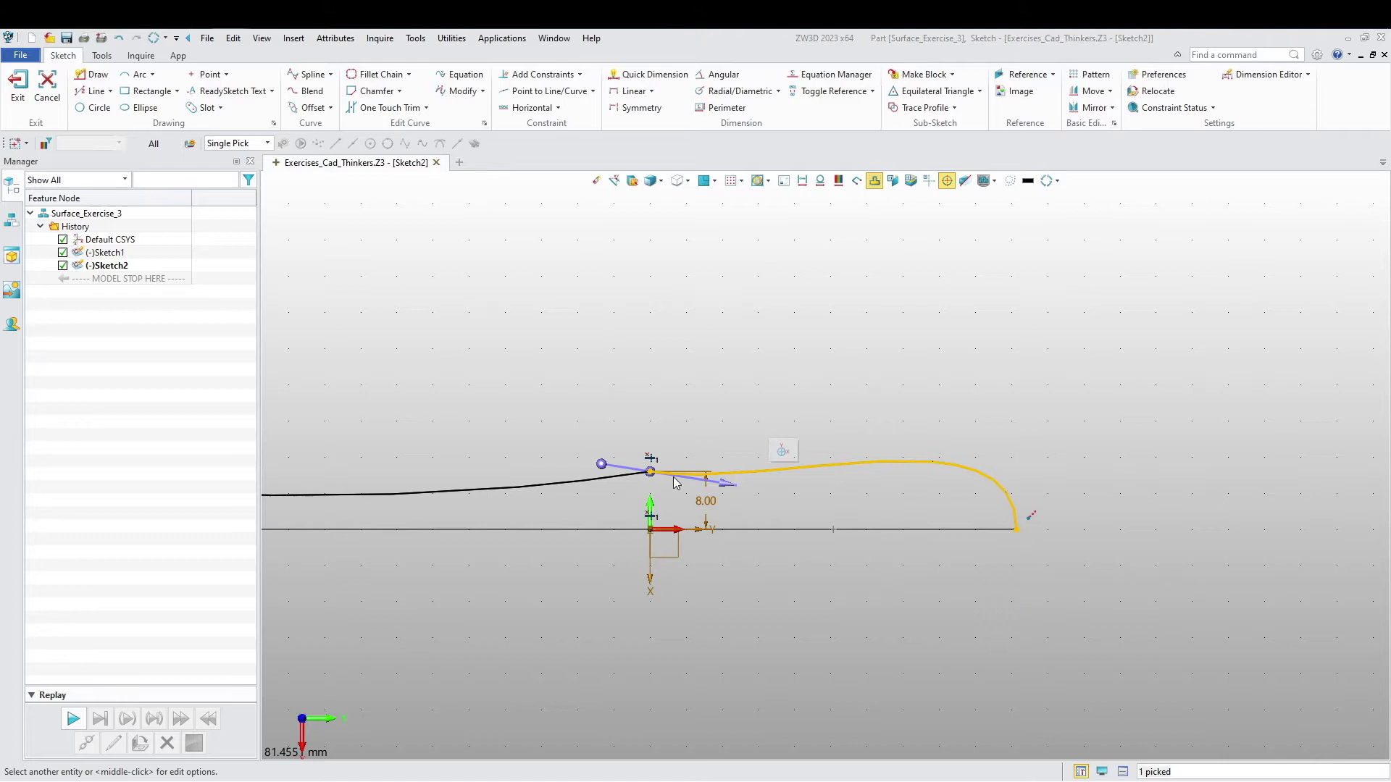
{"action": "left_click", "coordinate": [600, 463]}
{"action": "left_click_drag", "start_coordinate": [605, 478], "coordinate": [606, 477]}
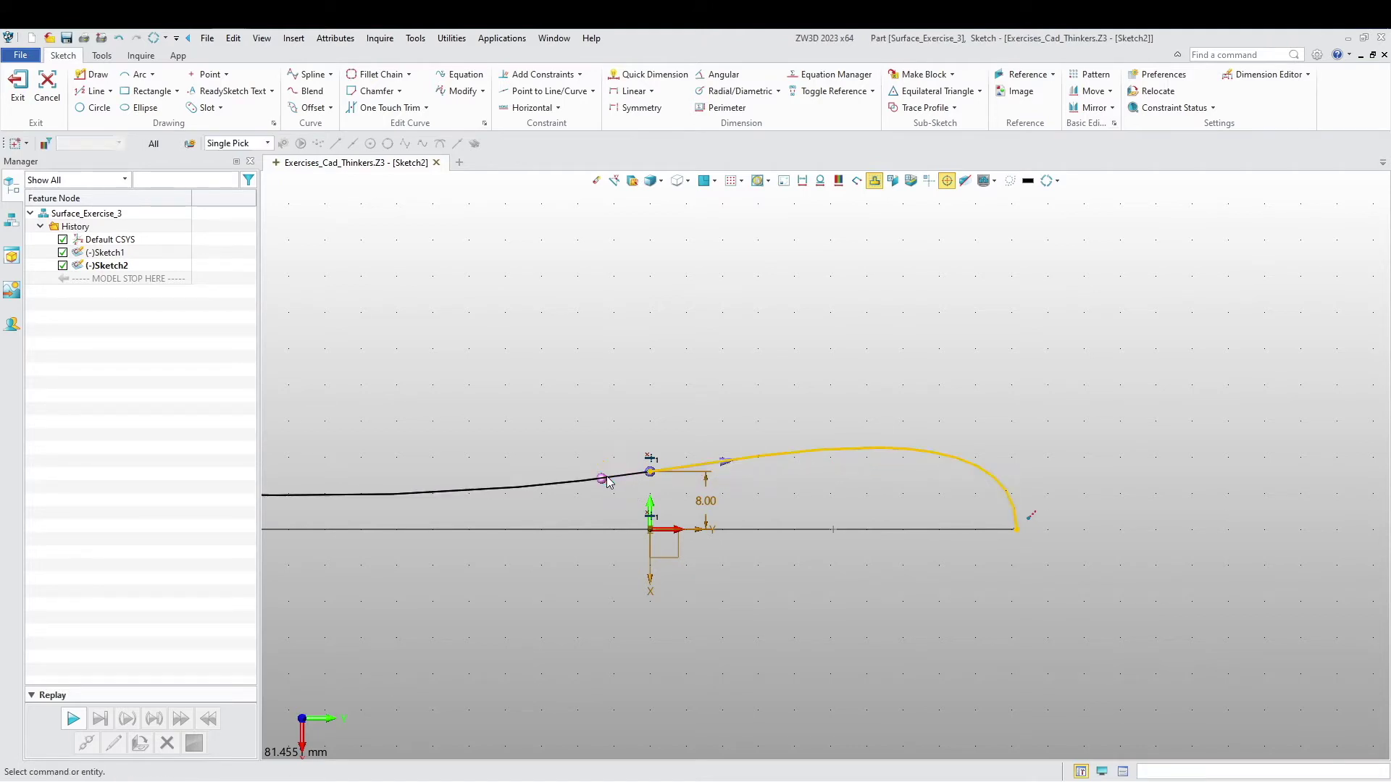
{"action": "scroll", "coordinate": [712, 471], "scroll_direction": "up", "scroll_amount": 3}
{"action": "left_click_drag", "start_coordinate": [752, 449], "coordinate": [838, 435]}
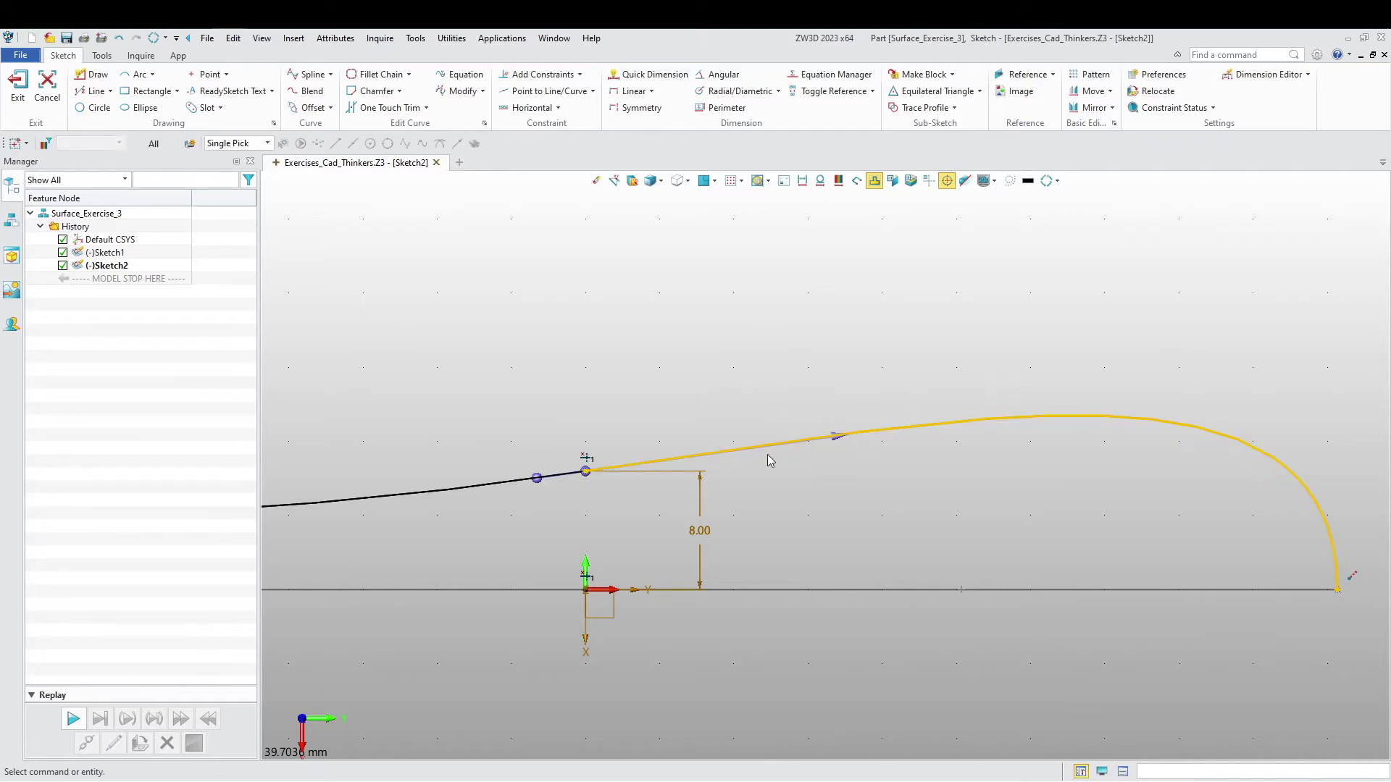
Steepen the end tangents of both splines at their junction above the origin to match their directions.
{"action": "left_click_drag", "start_coordinate": [537, 481], "coordinate": [543, 485]}
{"action": "middle_click_drag", "start_coordinate": [544, 485], "coordinate": [657, 461]}
{"action": "left_click", "coordinate": [606, 466]}
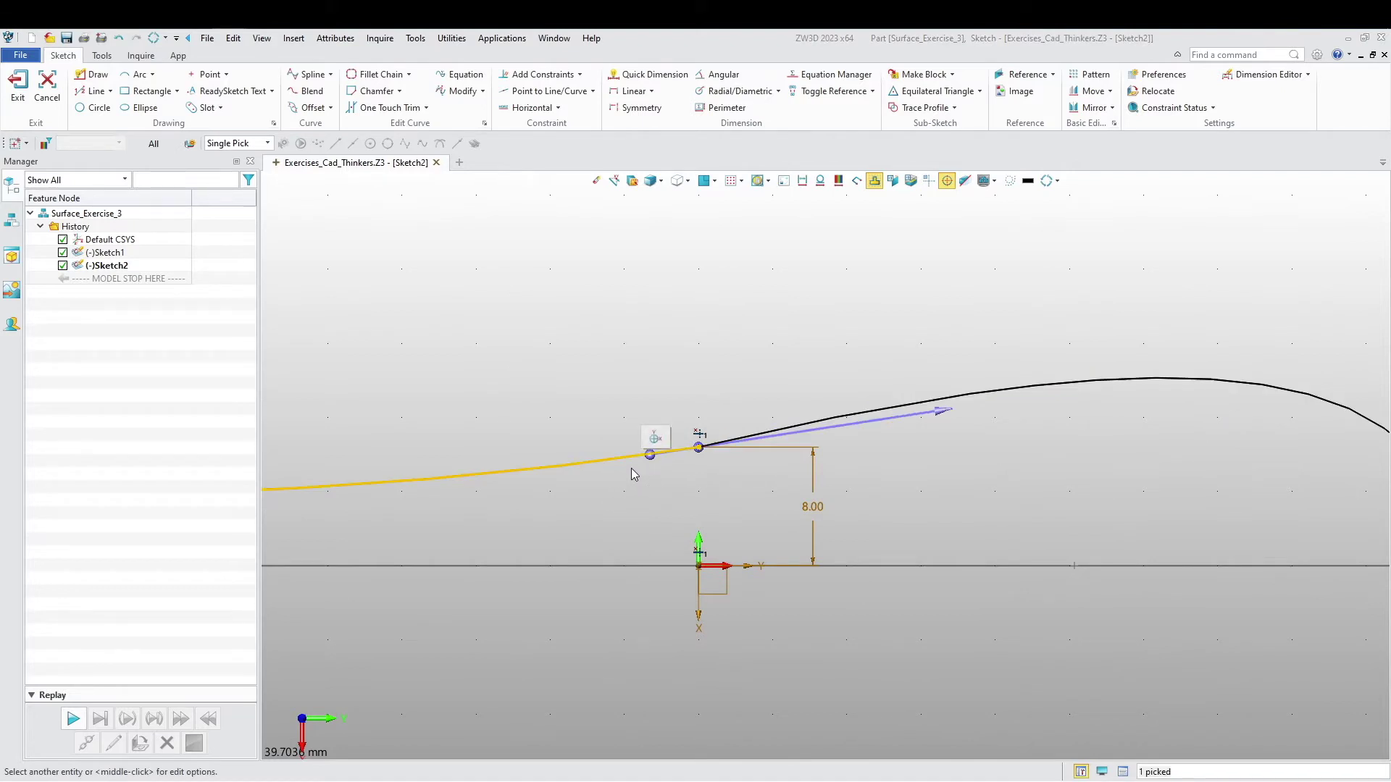
{"action": "left_click_drag", "start_coordinate": [650, 457], "coordinate": [653, 464]}
Add a tangent constraint between the handle spline and the bowl spline where they meet above the origin.
{"action": "scroll", "coordinate": [585, 558], "scroll_direction": "down", "scroll_amount": 6}
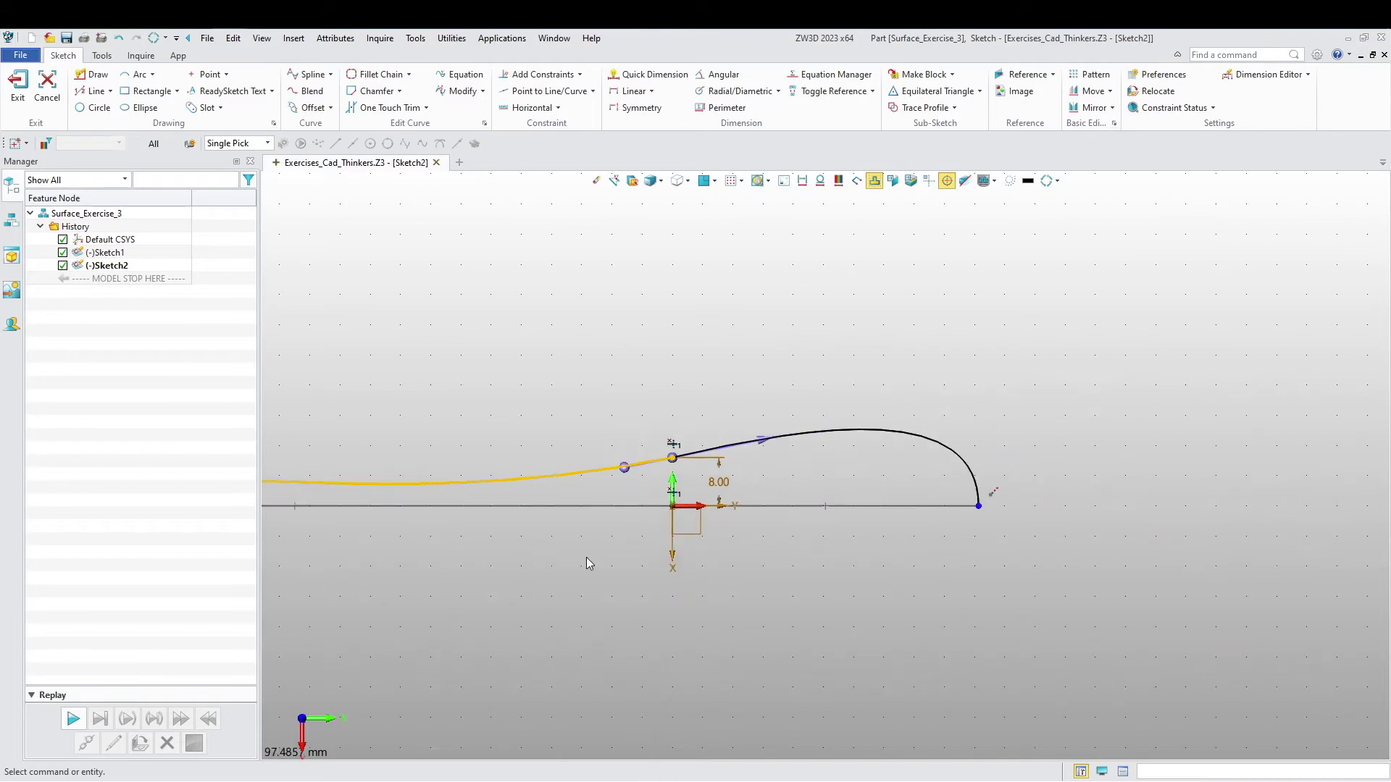
{"action": "middle_click_drag", "start_coordinate": [748, 602], "coordinate": [807, 590]}
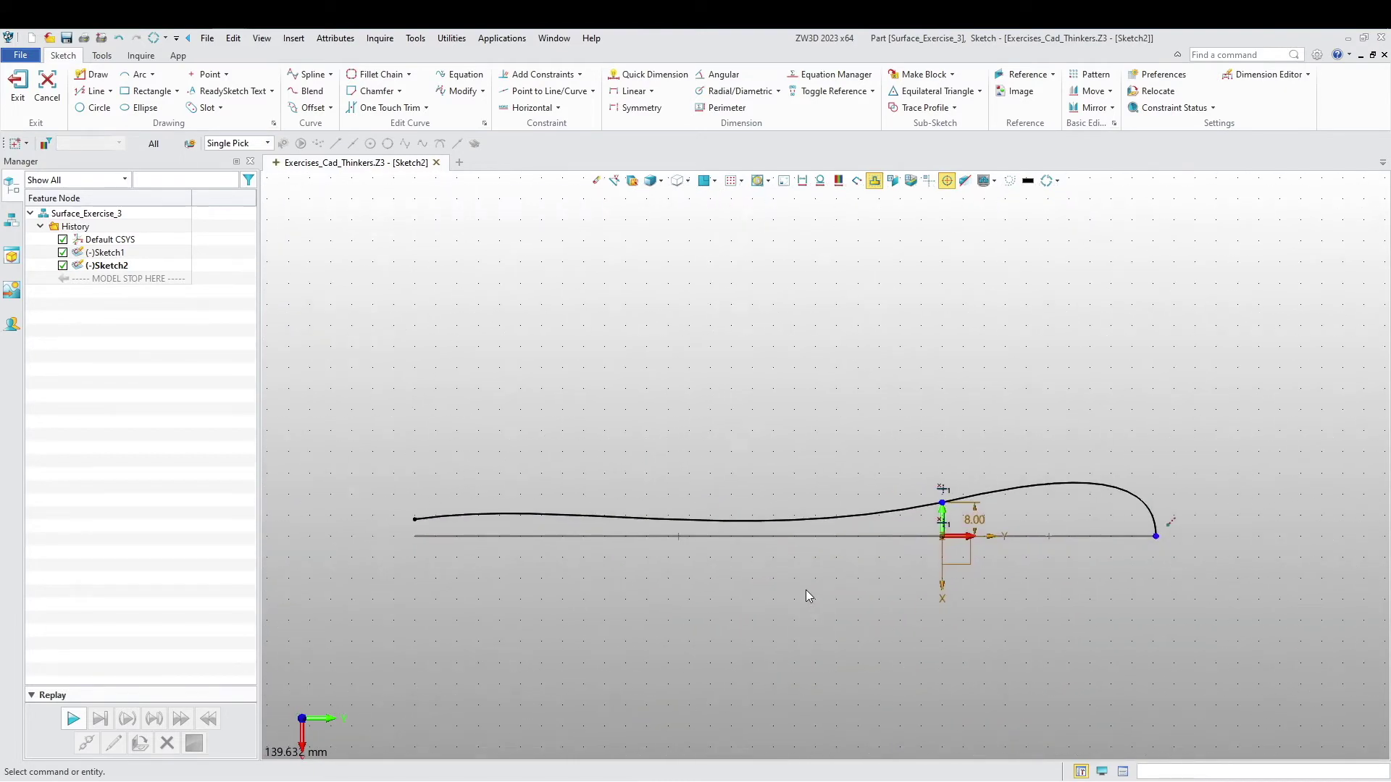
{"action": "left_click", "coordinate": [540, 74]}
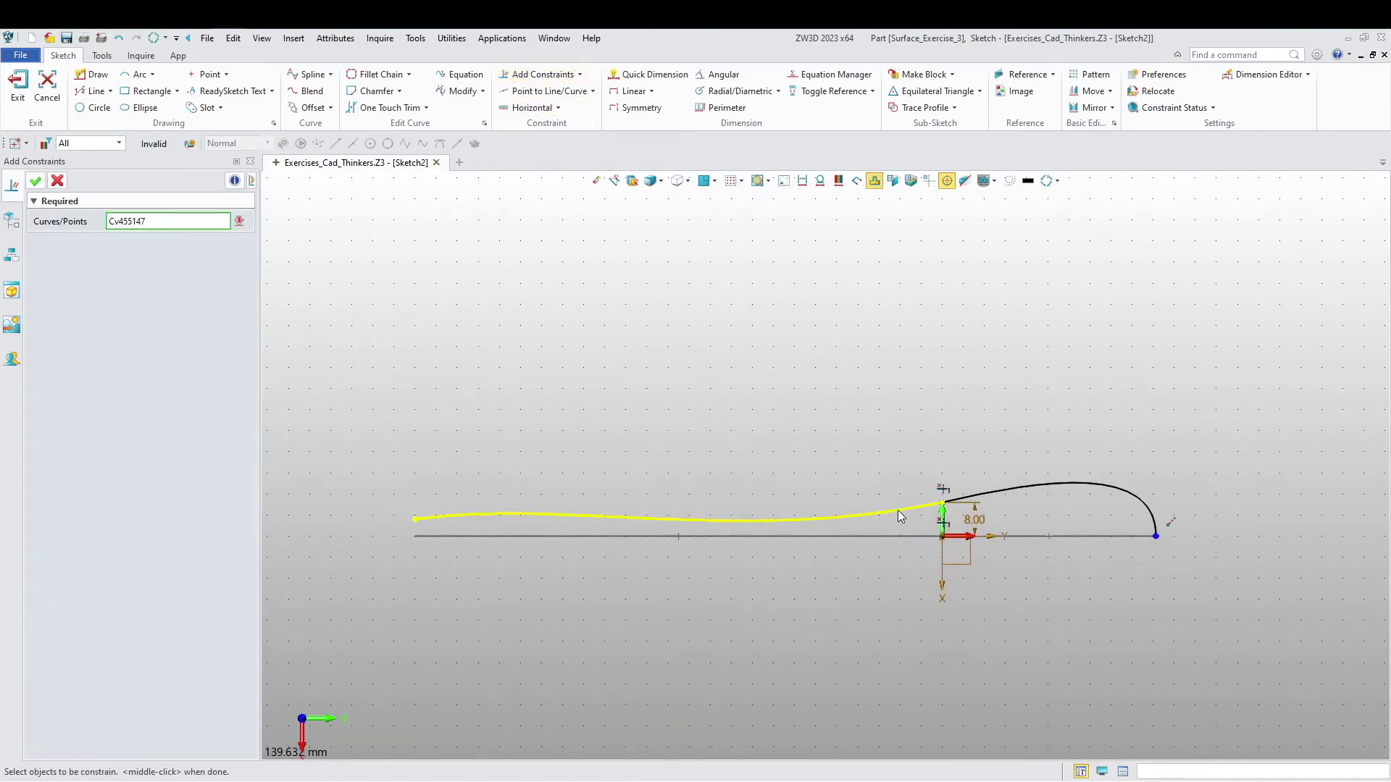
{"action": "left_click", "coordinate": [897, 511]}
{"action": "left_click", "coordinate": [930, 505]}
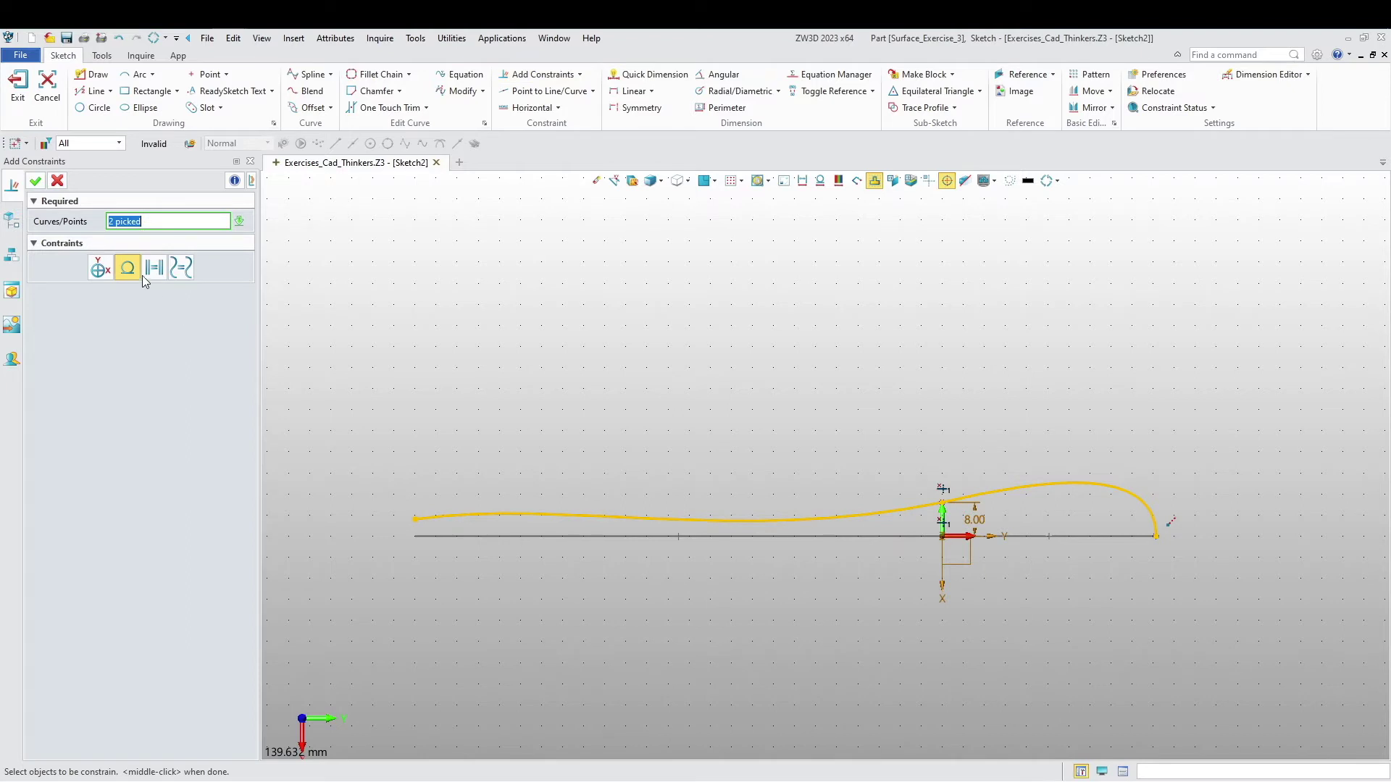
{"action": "left_click", "coordinate": [34, 181]}
{"action": "scroll", "coordinate": [702, 429], "scroll_direction": "up", "scroll_amount": 2}
{"action": "left_click", "coordinate": [882, 567]}
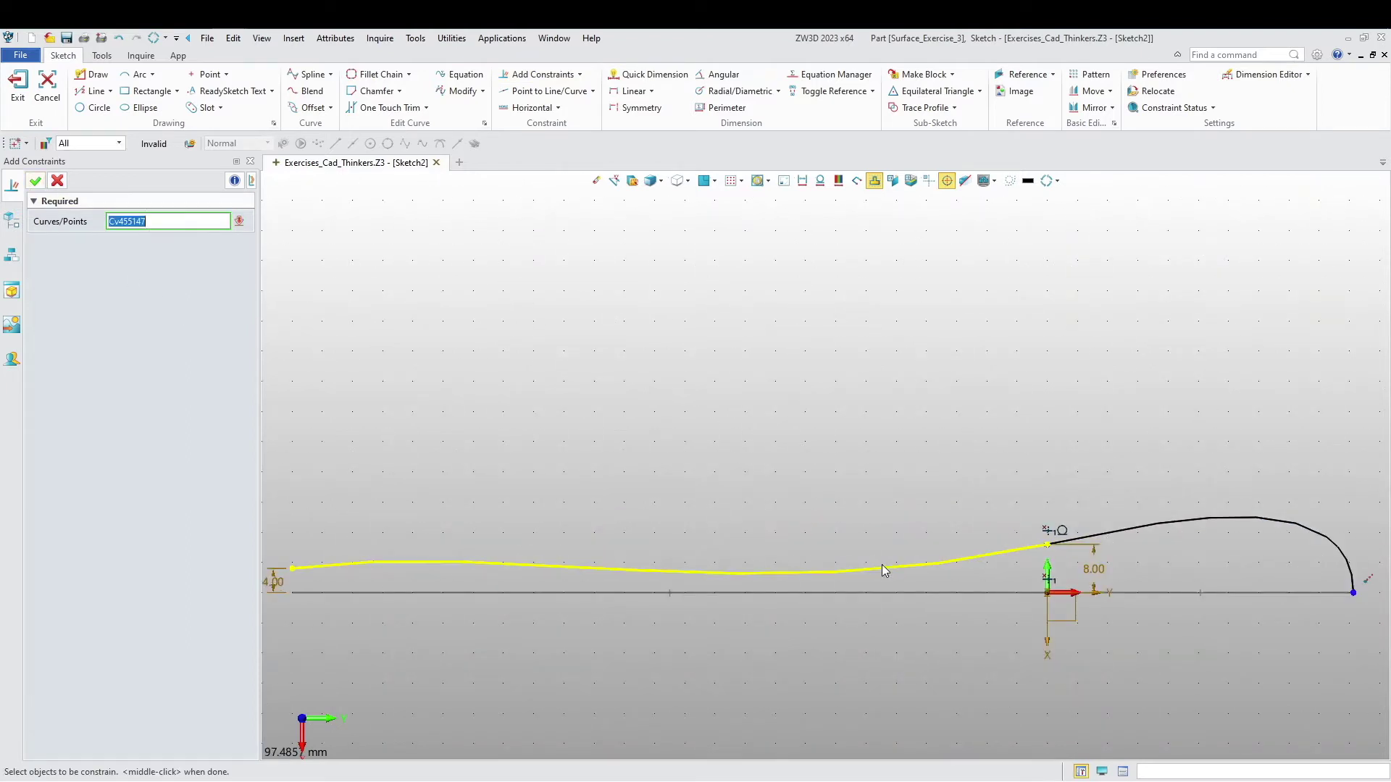
{"action": "left_click", "coordinate": [881, 566]}
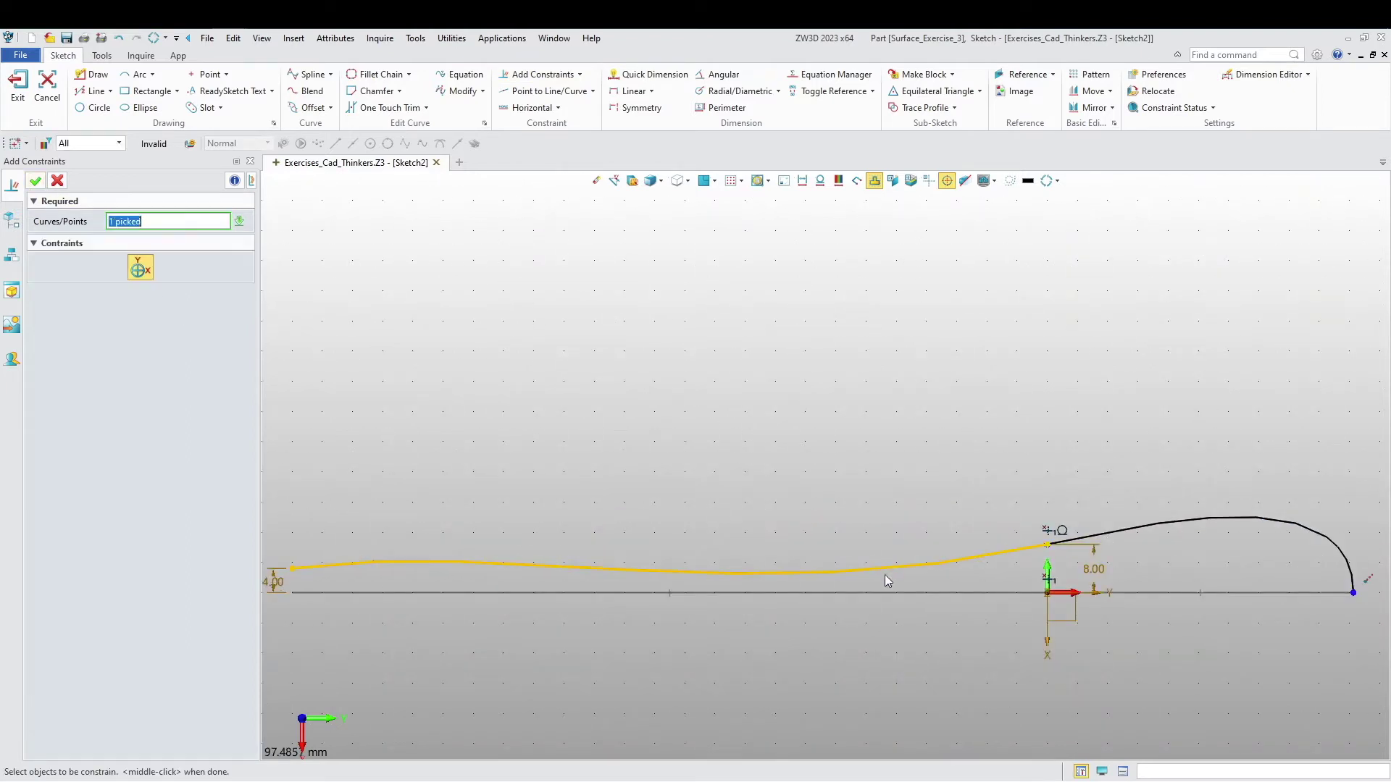
{"action": "key", "text": "Escape"}
Flatten the shared tangent direction slightly at the splines' junction using the handle spline's tangent handle.
{"action": "left_click", "coordinate": [998, 557]}
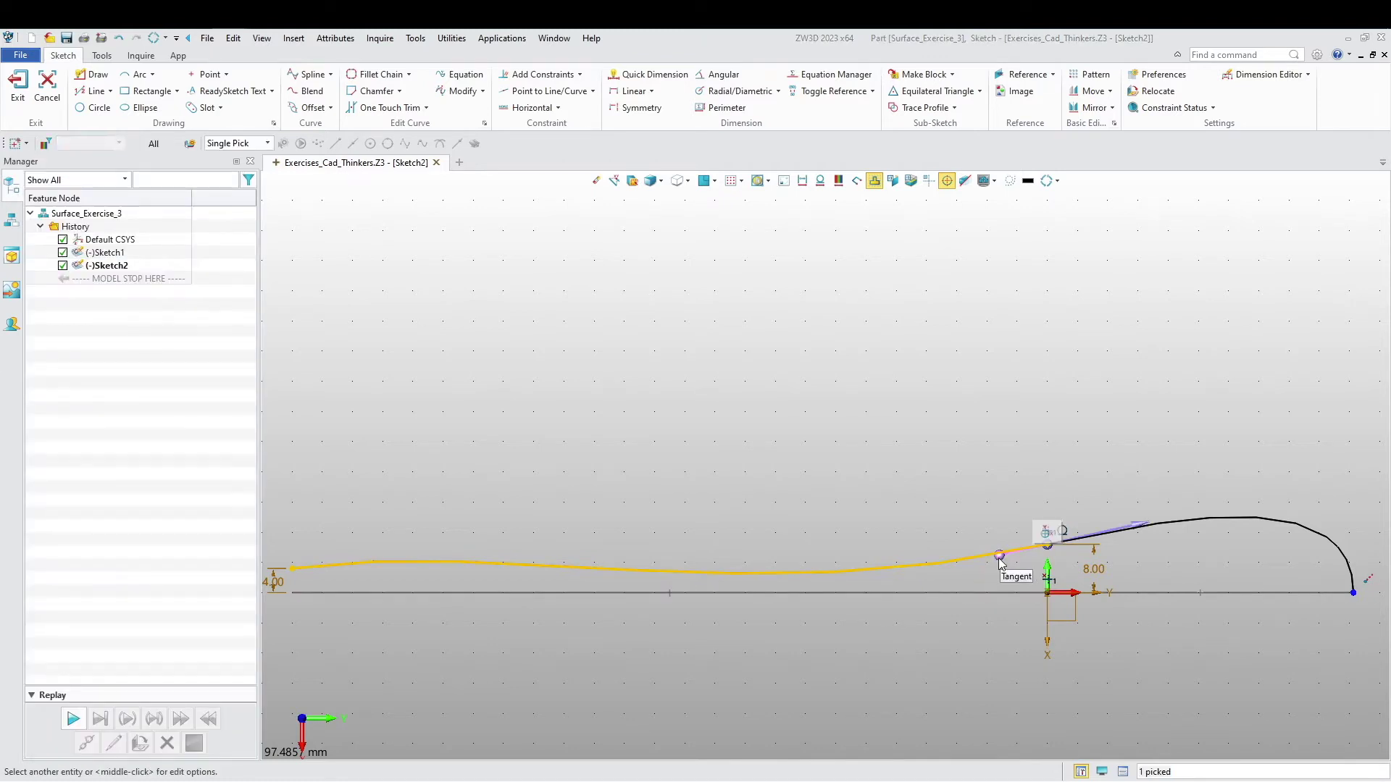
{"action": "left_click", "coordinate": [997, 555]}
{"action": "left_click", "coordinate": [997, 555]}
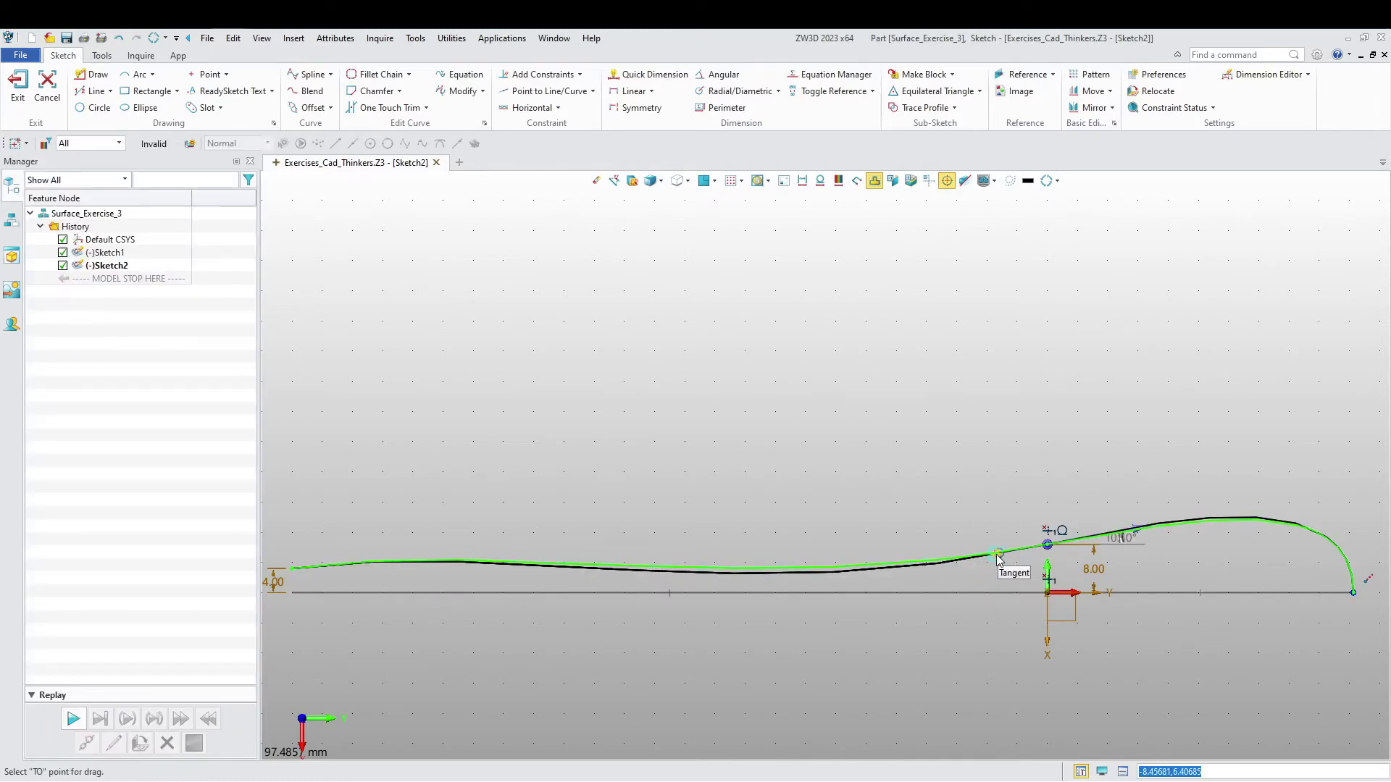
{"action": "right_click", "coordinate": [503, 665]}
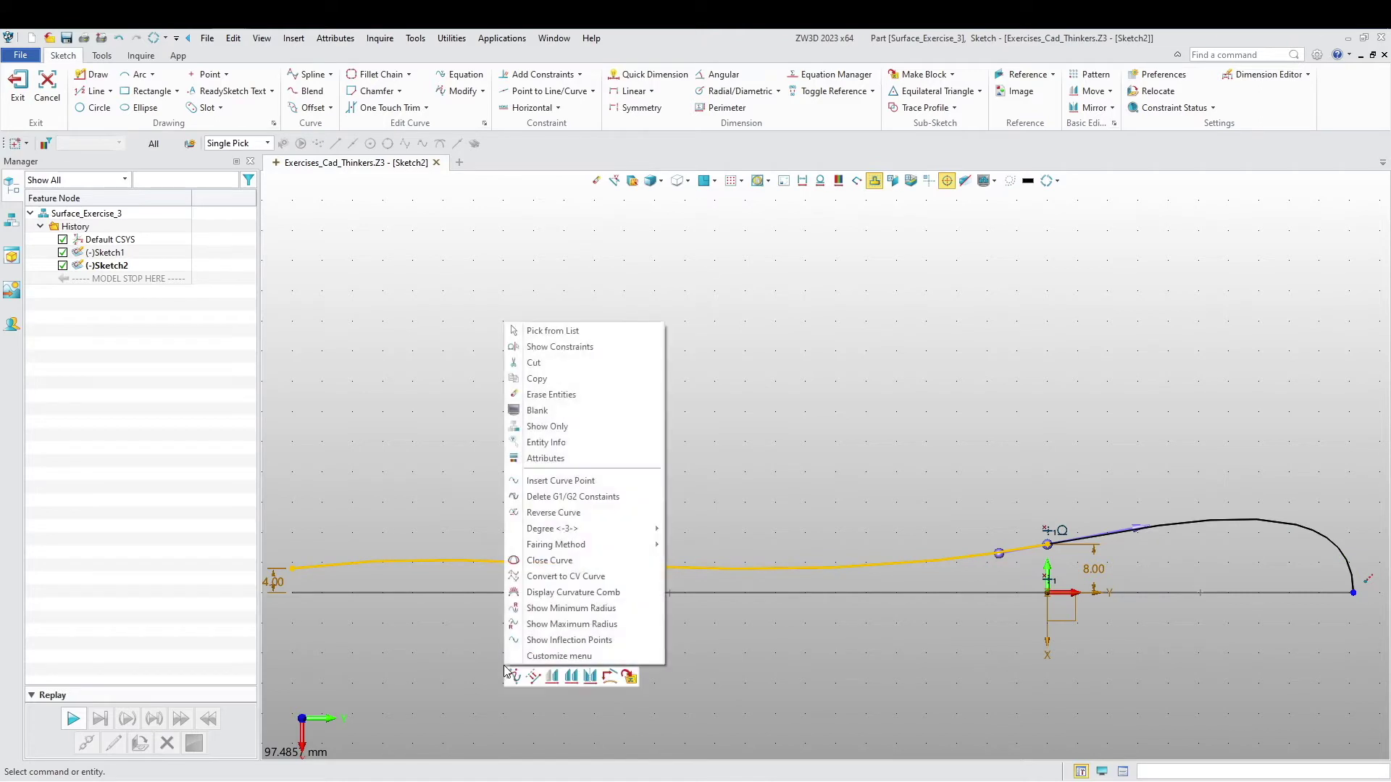
{"action": "left_click", "coordinate": [418, 668]}
Shorten the tangent magnitude at the handle spline's free end to reduce the bulge there.
{"action": "middle_click_drag", "start_coordinate": [444, 663], "coordinate": [587, 643]}
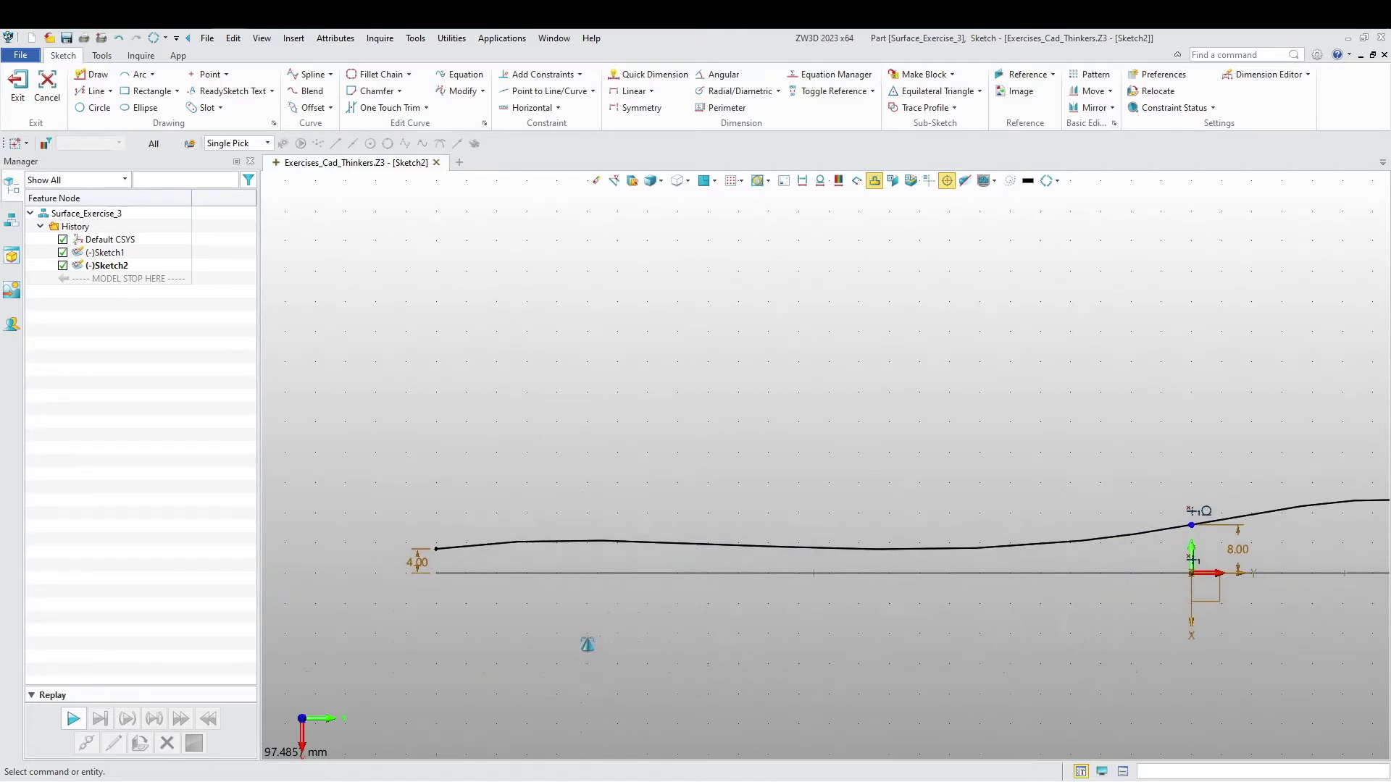
{"action": "mouse_move", "coordinate": [517, 535]}
{"action": "left_mouse_down"}
{"action": "mouse_move", "coordinate": [558, 533]}
{"action": "mouse_move", "coordinate": [534, 535]}
{"action": "left_mouse_up"}
{"action": "left_click", "coordinate": [524, 540]}
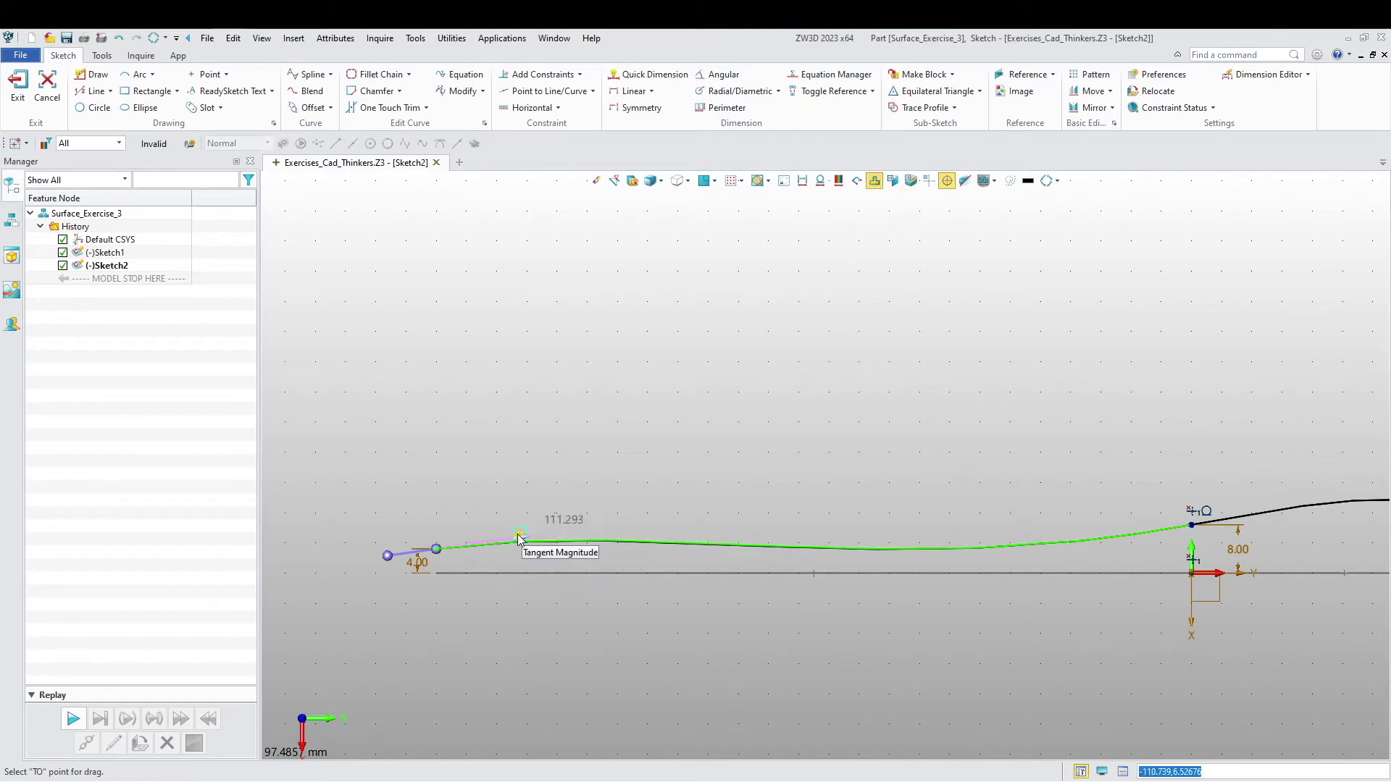
{"action": "left_click", "coordinate": [499, 538]}
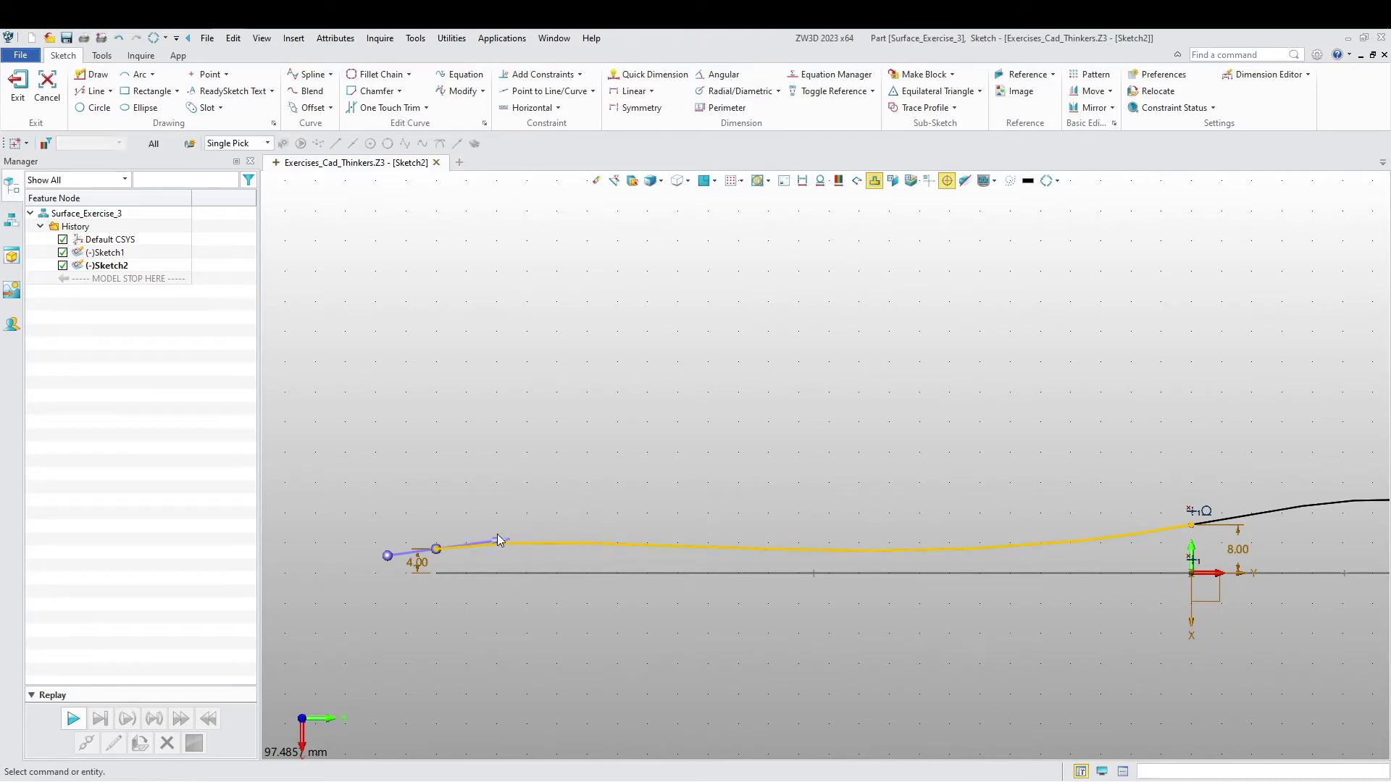
{"action": "left_click", "coordinate": [524, 668]}
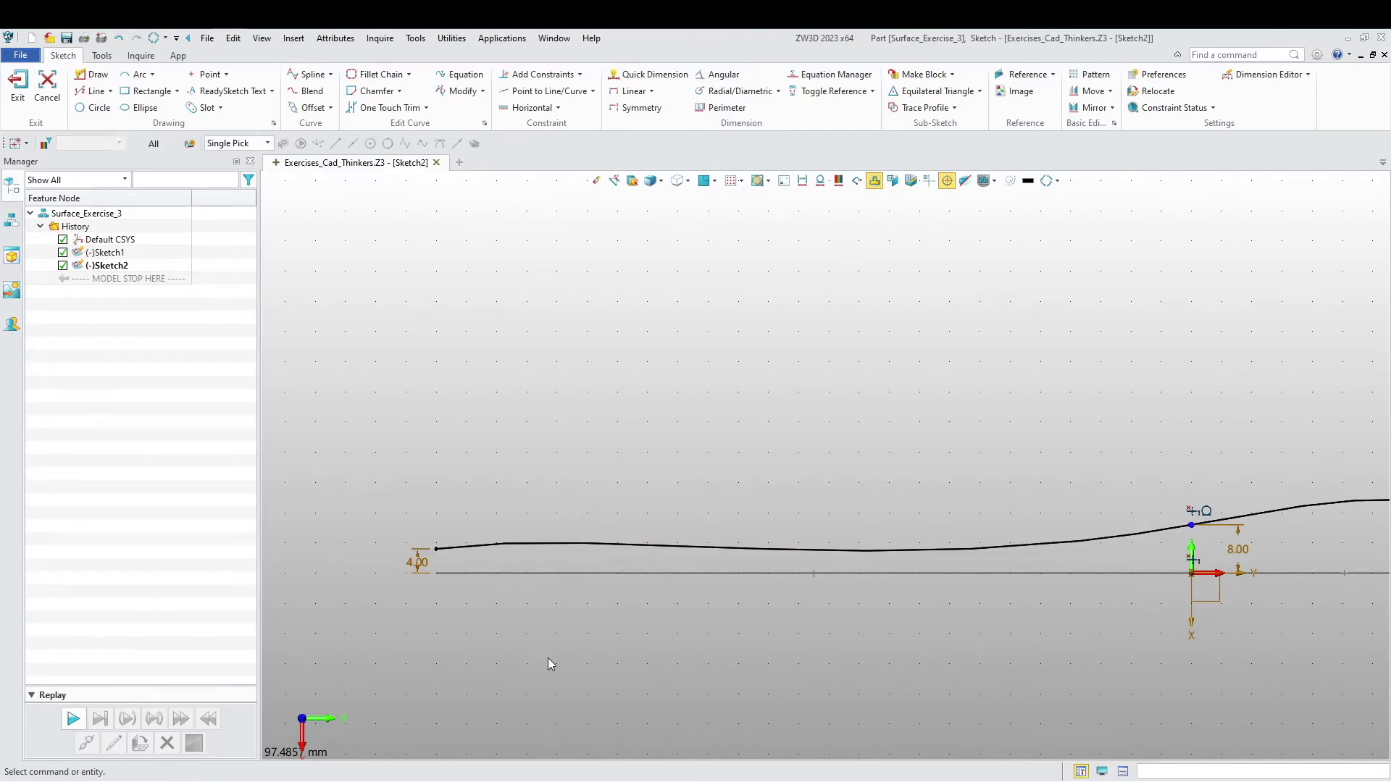
{"action": "left_click", "coordinate": [508, 543]}
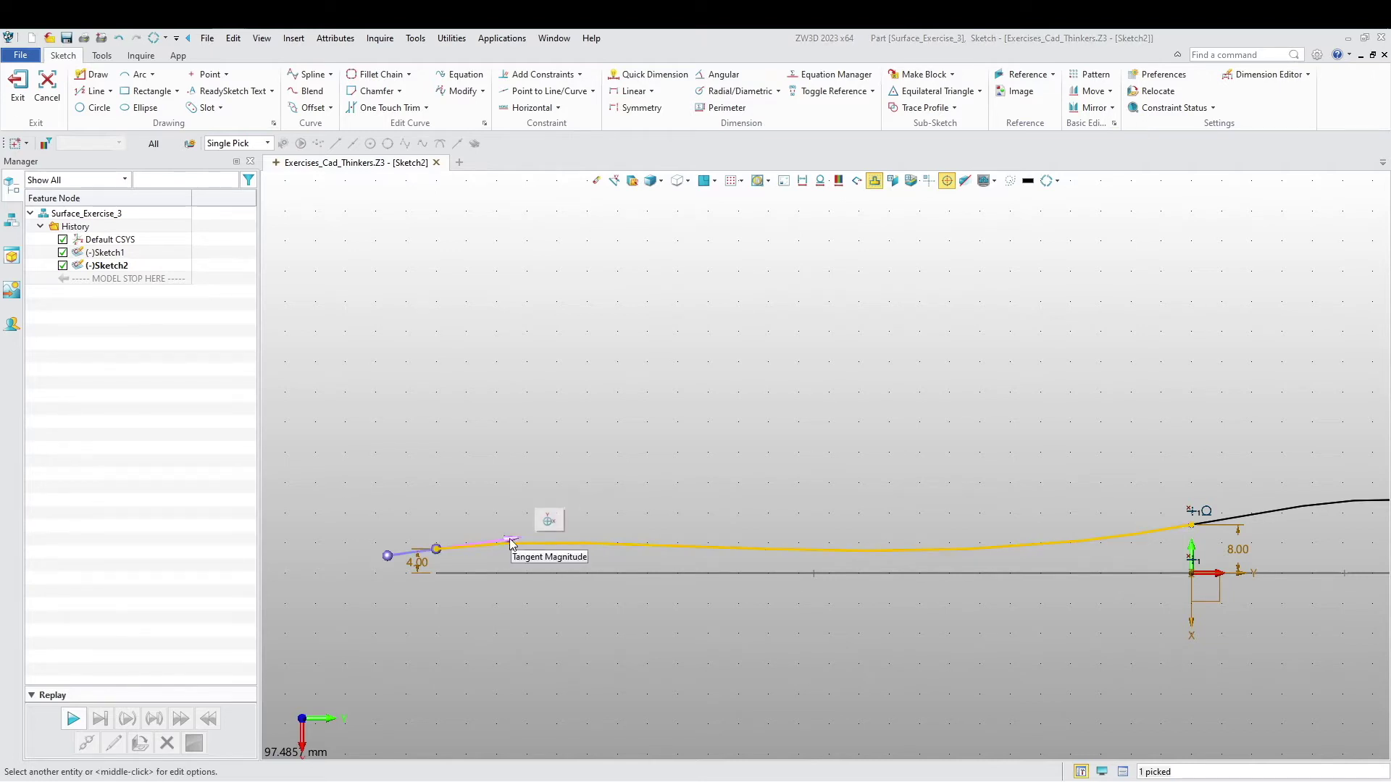
{"action": "left_click_drag", "start_coordinate": [510, 541], "coordinate": [498, 543]}
{"action": "left_click", "coordinate": [510, 627]}
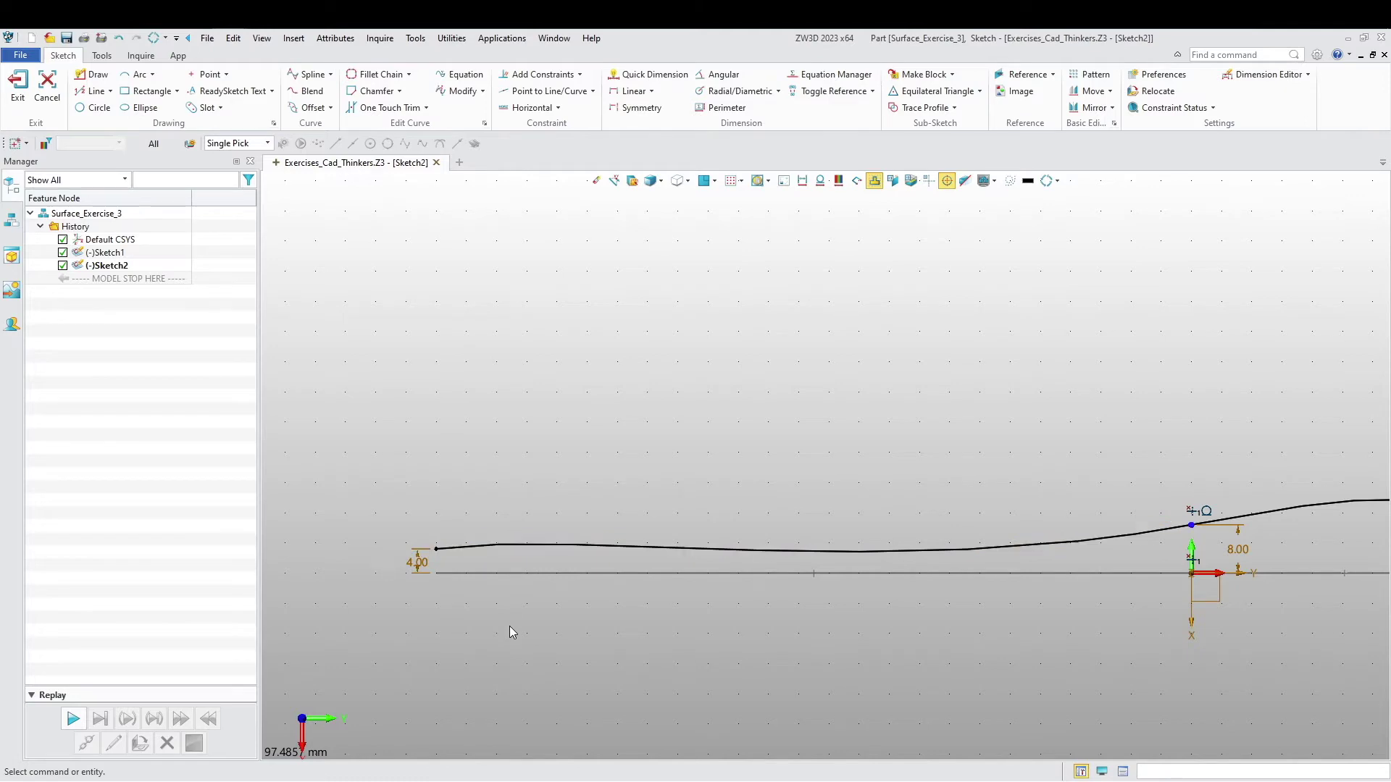
Lengthen the bowl spline's tangent magnitude at its tip on the reference line to make the bowl's end fuller.
{"action": "left_click", "coordinate": [1122, 537]}
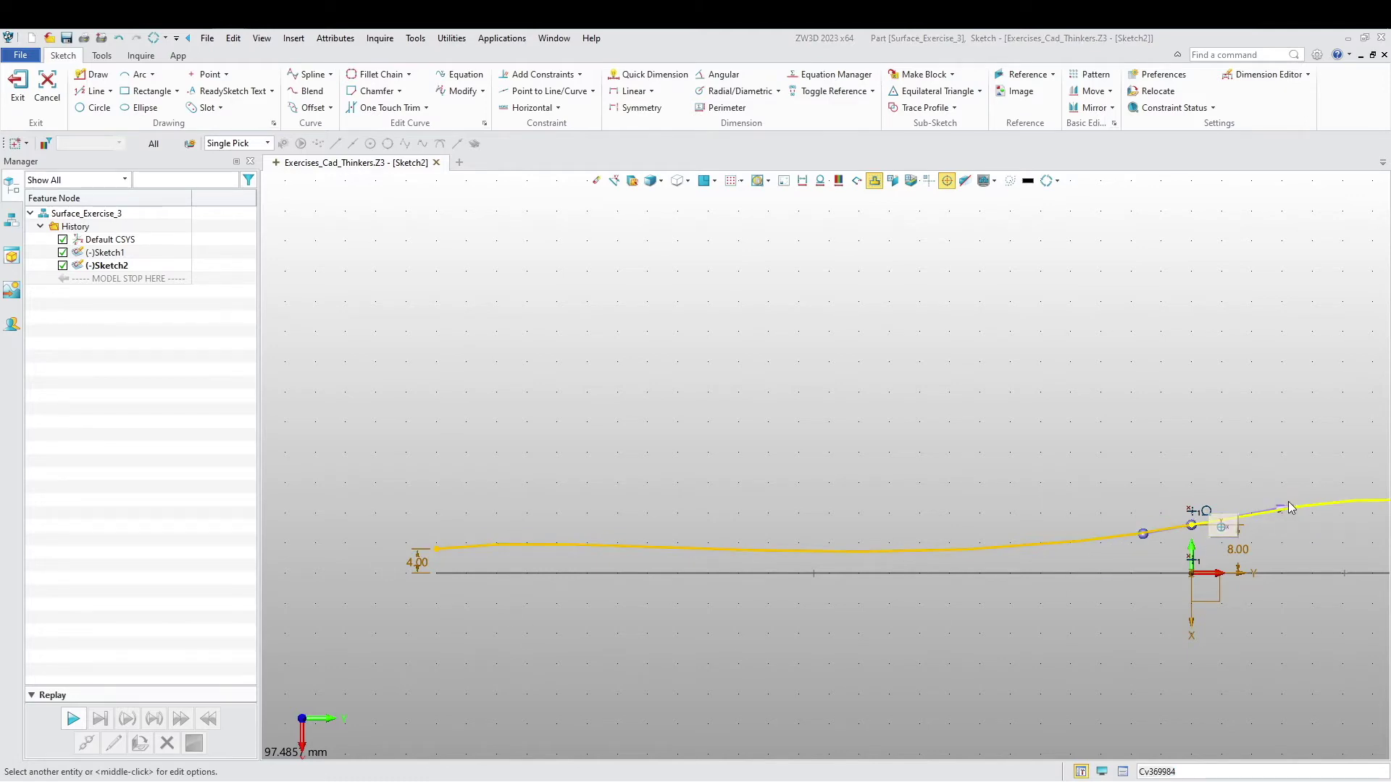
{"action": "key", "text": "Escape"}
{"action": "scroll", "coordinate": [942, 671], "scroll_direction": "down", "scroll_amount": 3}
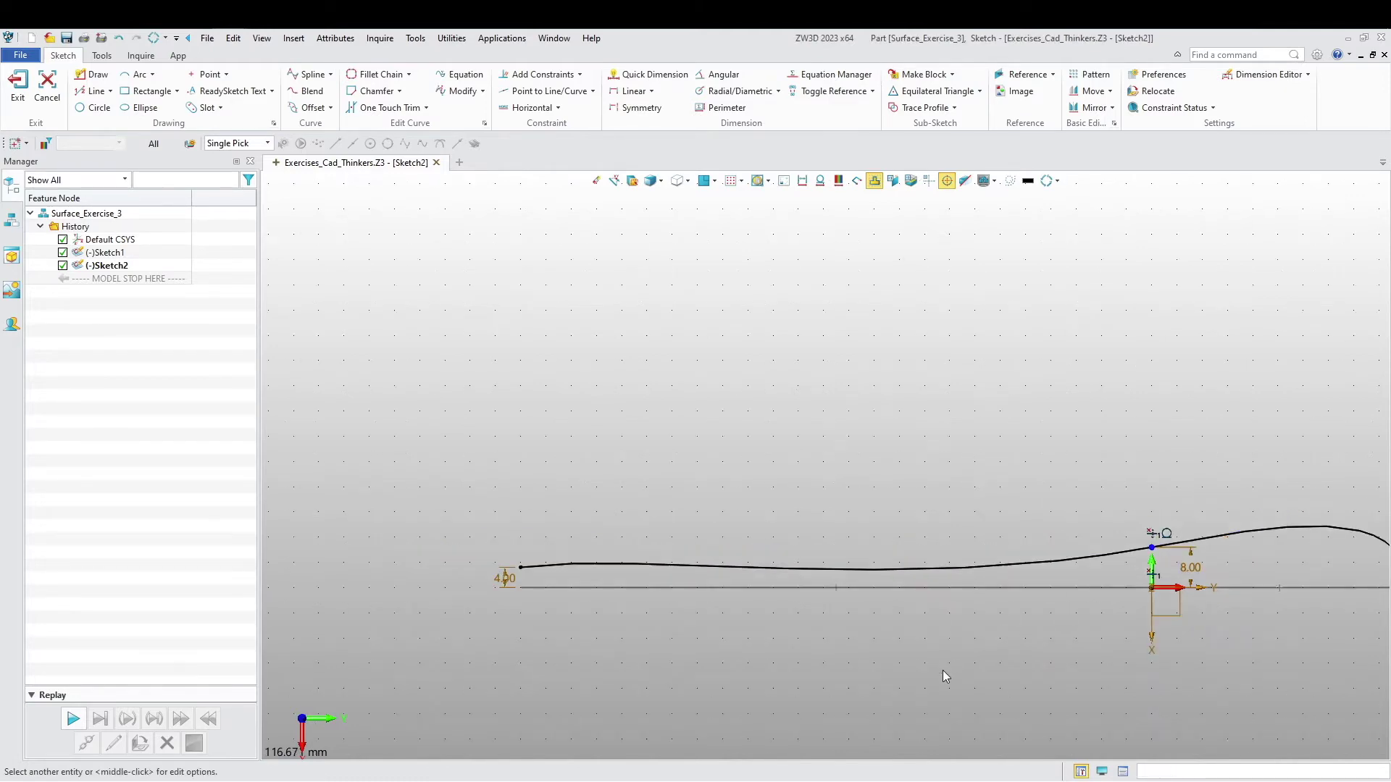
{"action": "scroll", "coordinate": [806, 552], "scroll_direction": "down", "scroll_amount": 3}
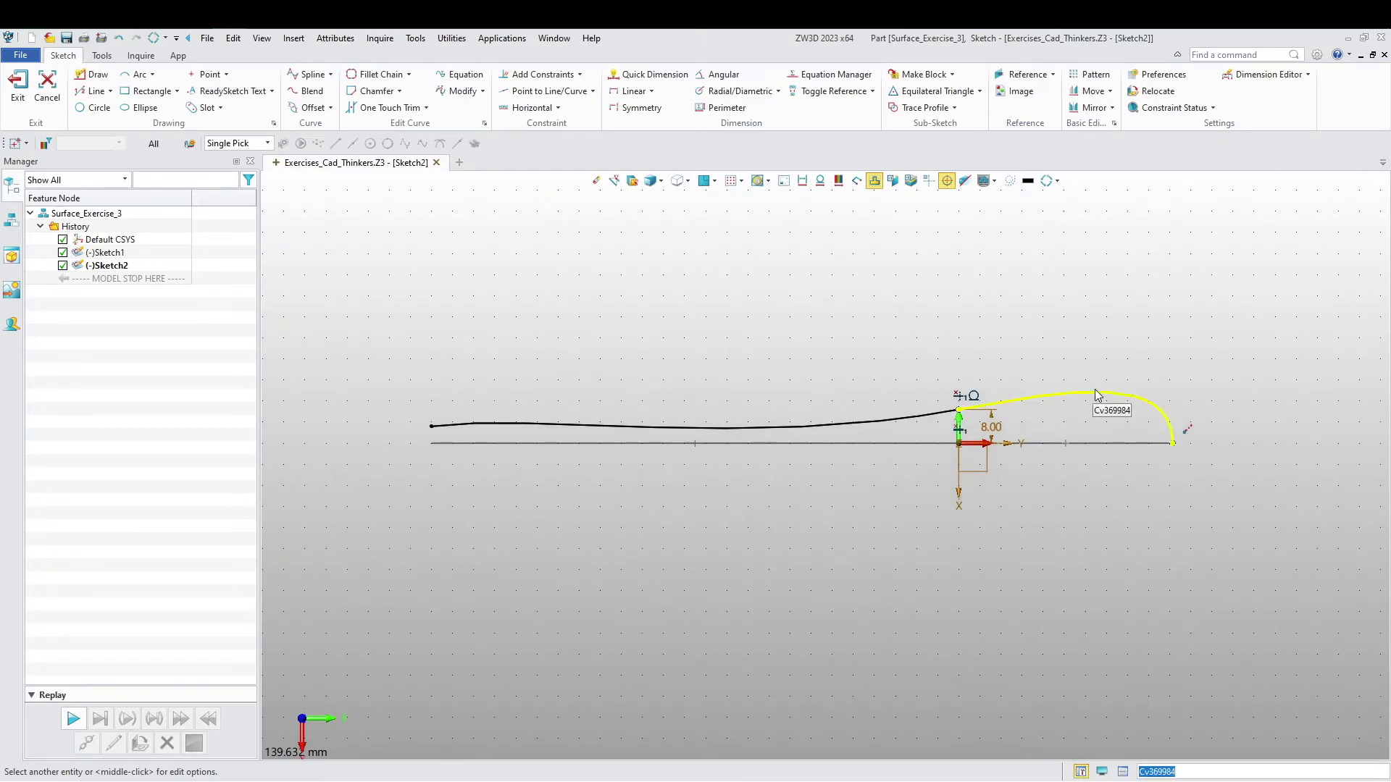
{"action": "left_click", "coordinate": [1088, 397]}
{"action": "scroll", "coordinate": [1152, 475], "scroll_direction": "up", "scroll_amount": 3}
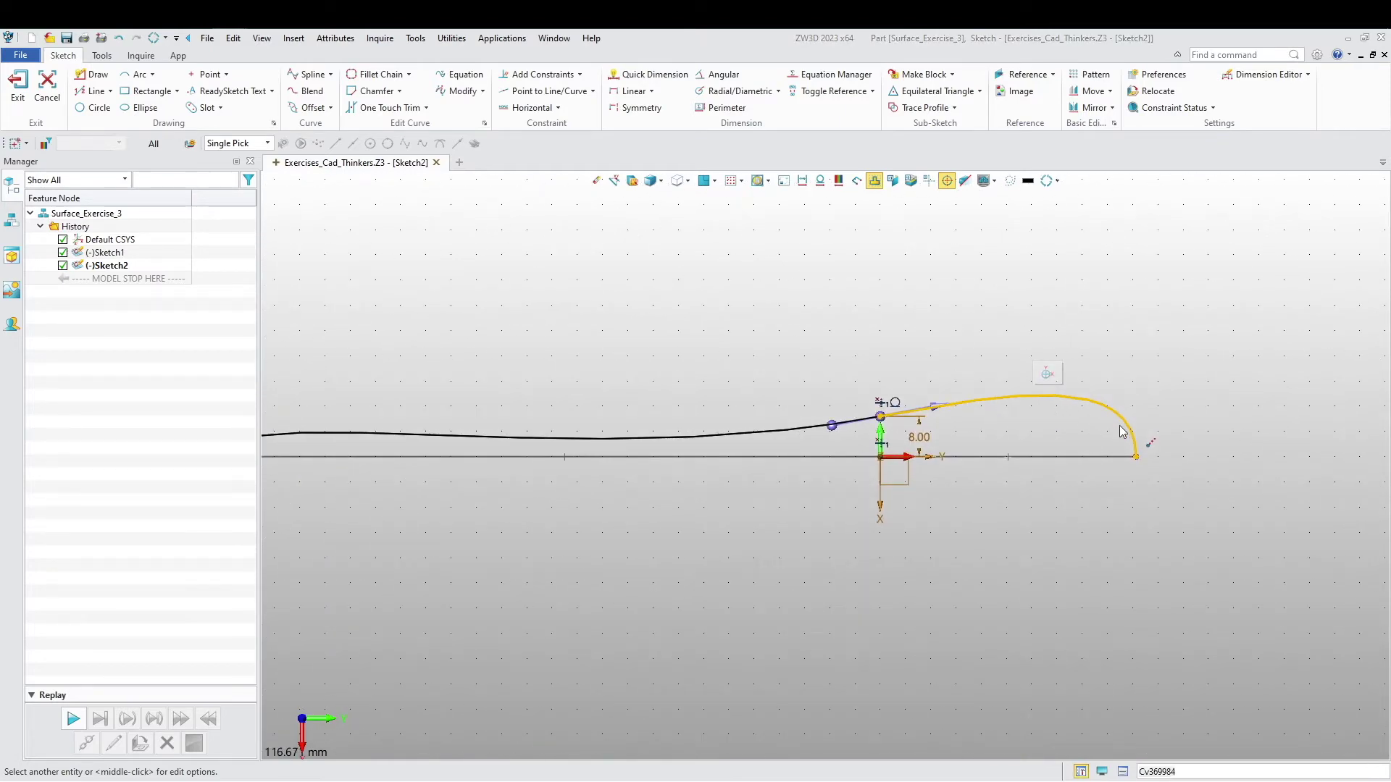
{"action": "left_click", "coordinate": [1136, 457]}
{"action": "left_click_drag", "start_coordinate": [1136, 515], "coordinate": [1136, 539]}
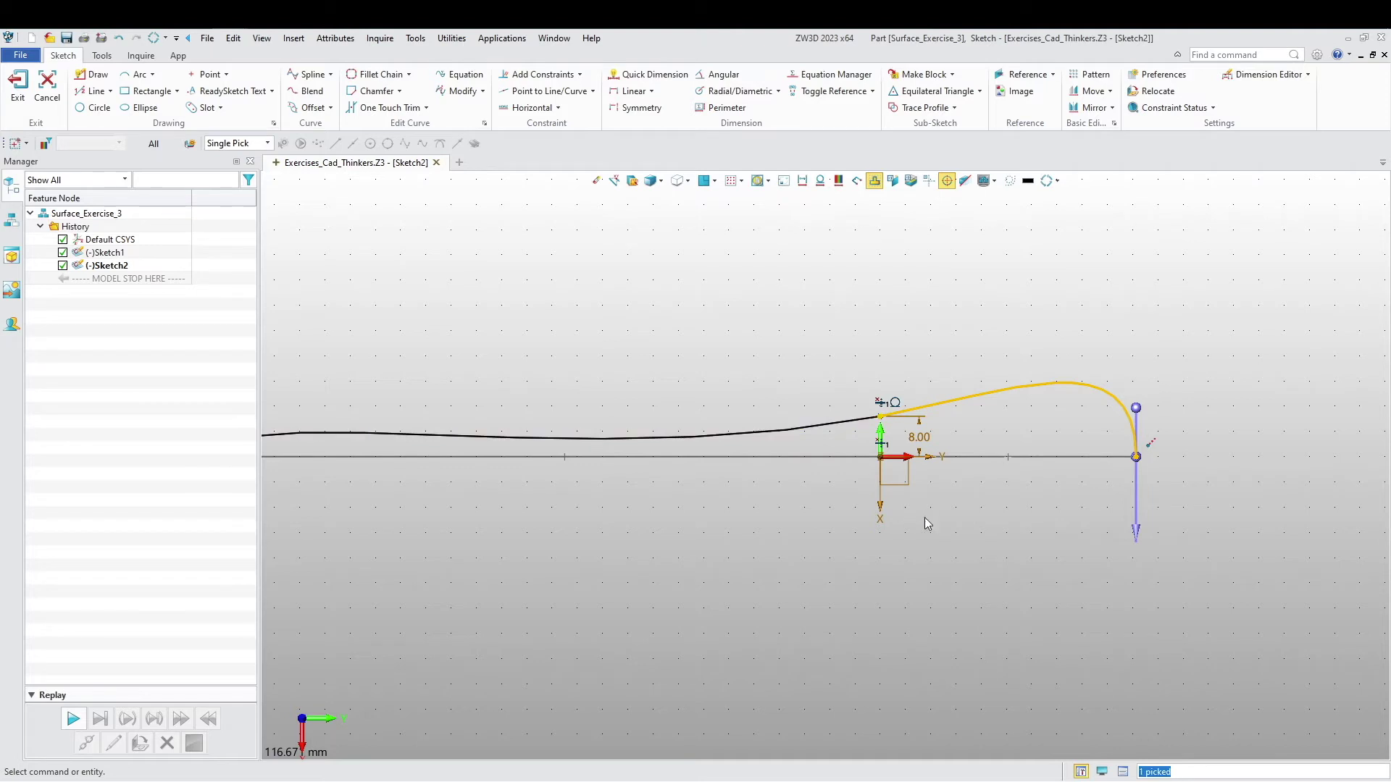
Shorten the bowl spline's tangent magnitude at the junction slightly and steepen the tangent direction shared by both splines.
{"action": "left_click", "coordinate": [945, 404]}
{"action": "scroll", "coordinate": [907, 423], "scroll_direction": "up", "scroll_amount": 2}
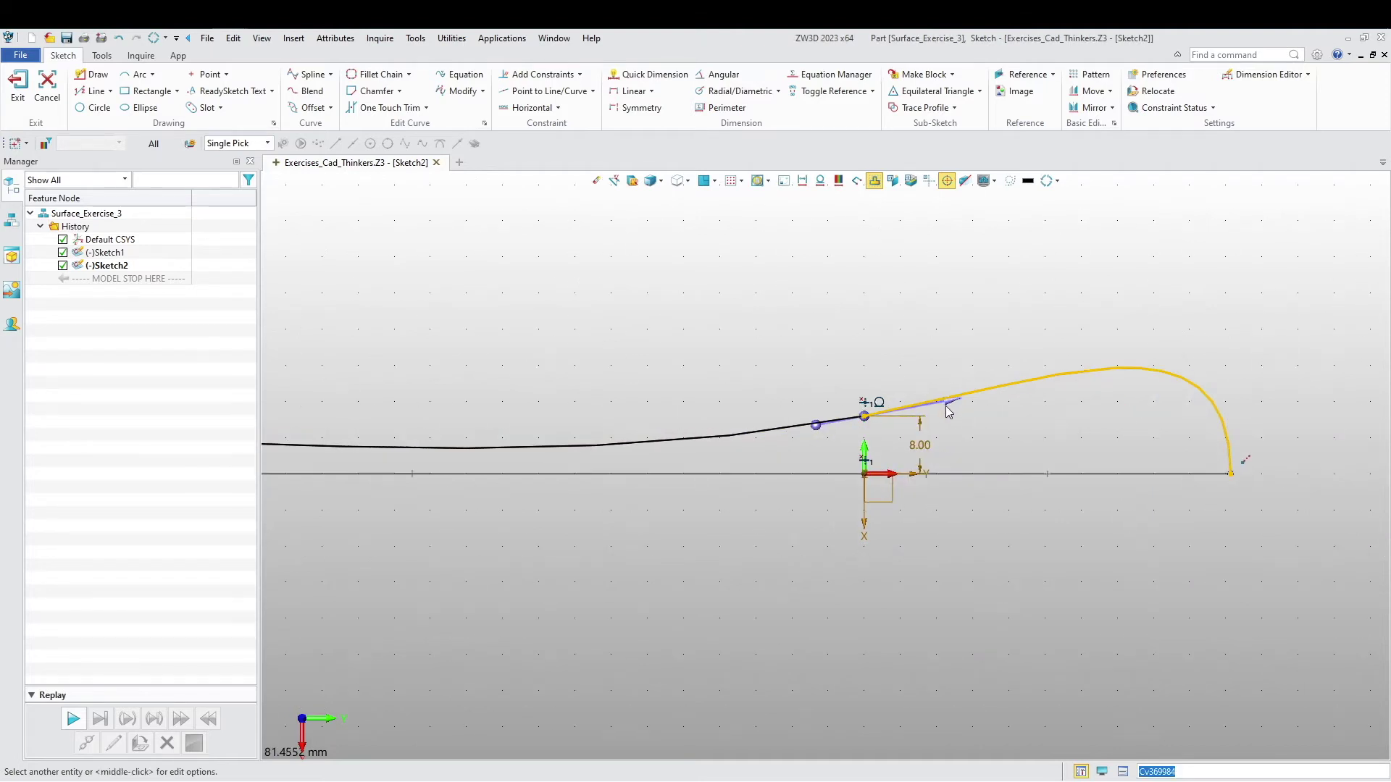
{"action": "left_click_drag", "start_coordinate": [954, 405], "coordinate": [935, 410]}
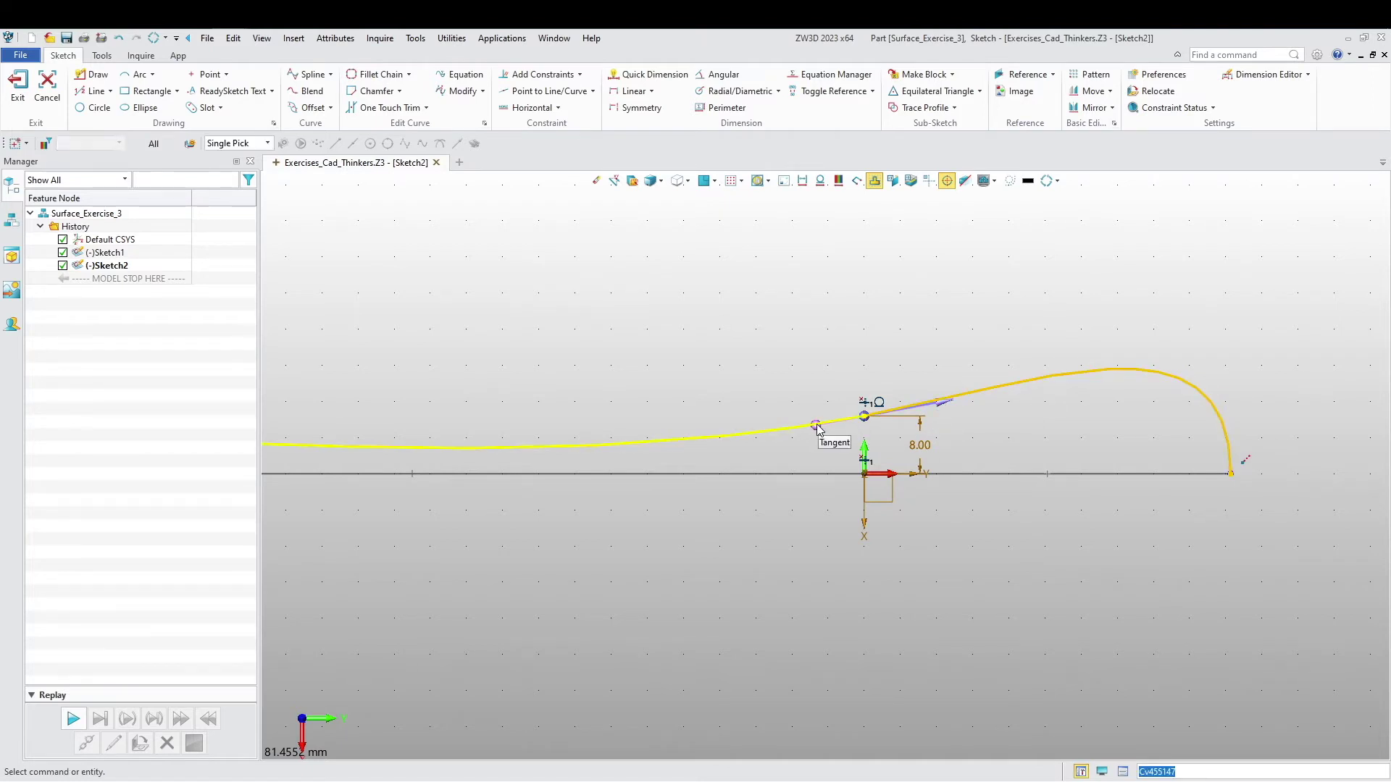
{"action": "left_click_drag", "start_coordinate": [816, 426], "coordinate": [828, 447]}
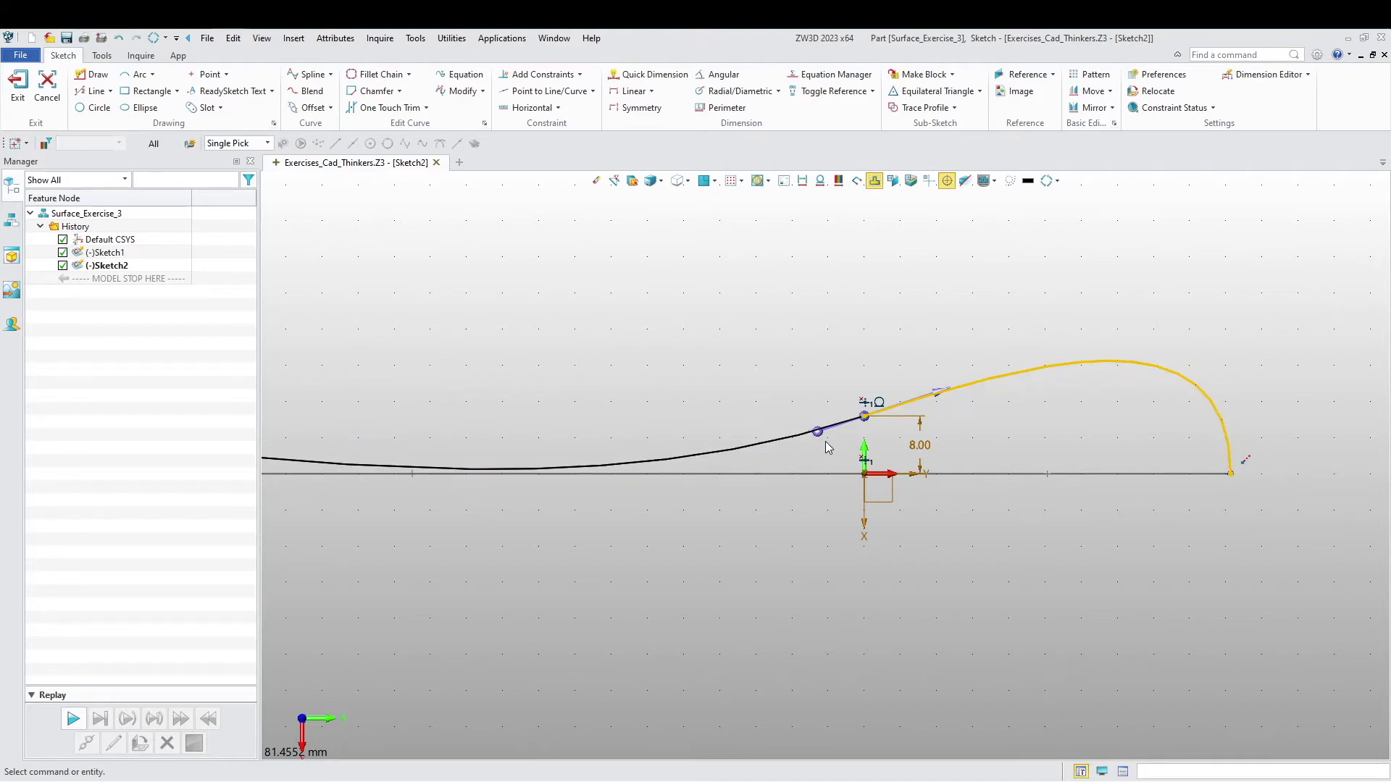
Reduce the slope of the shared junction tangent to lift the handle's narrow part away from the reference line.
{"action": "middle_click_drag", "start_coordinate": [651, 535], "coordinate": [967, 531]}
{"action": "left_click", "coordinate": [982, 453]}
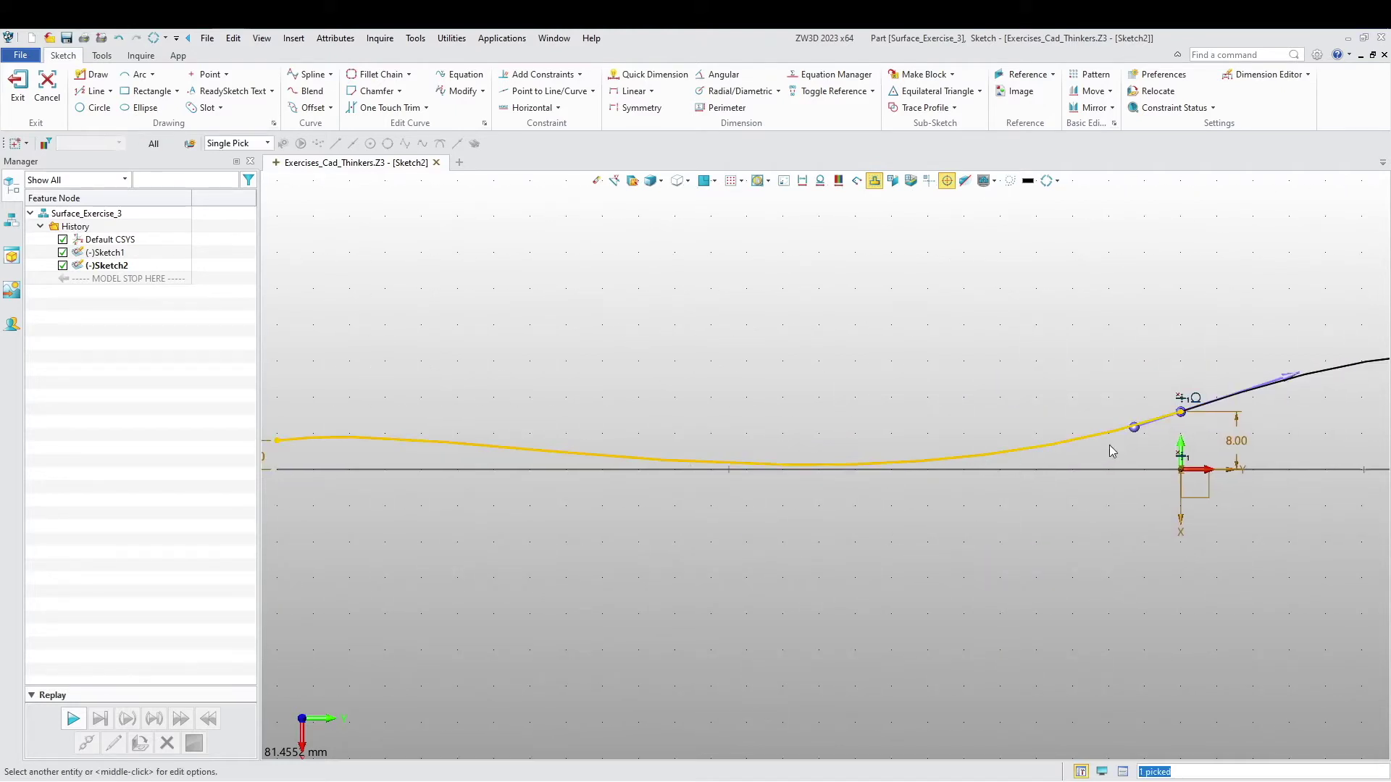
{"action": "left_click_drag", "start_coordinate": [1293, 384], "coordinate": [1241, 391]}
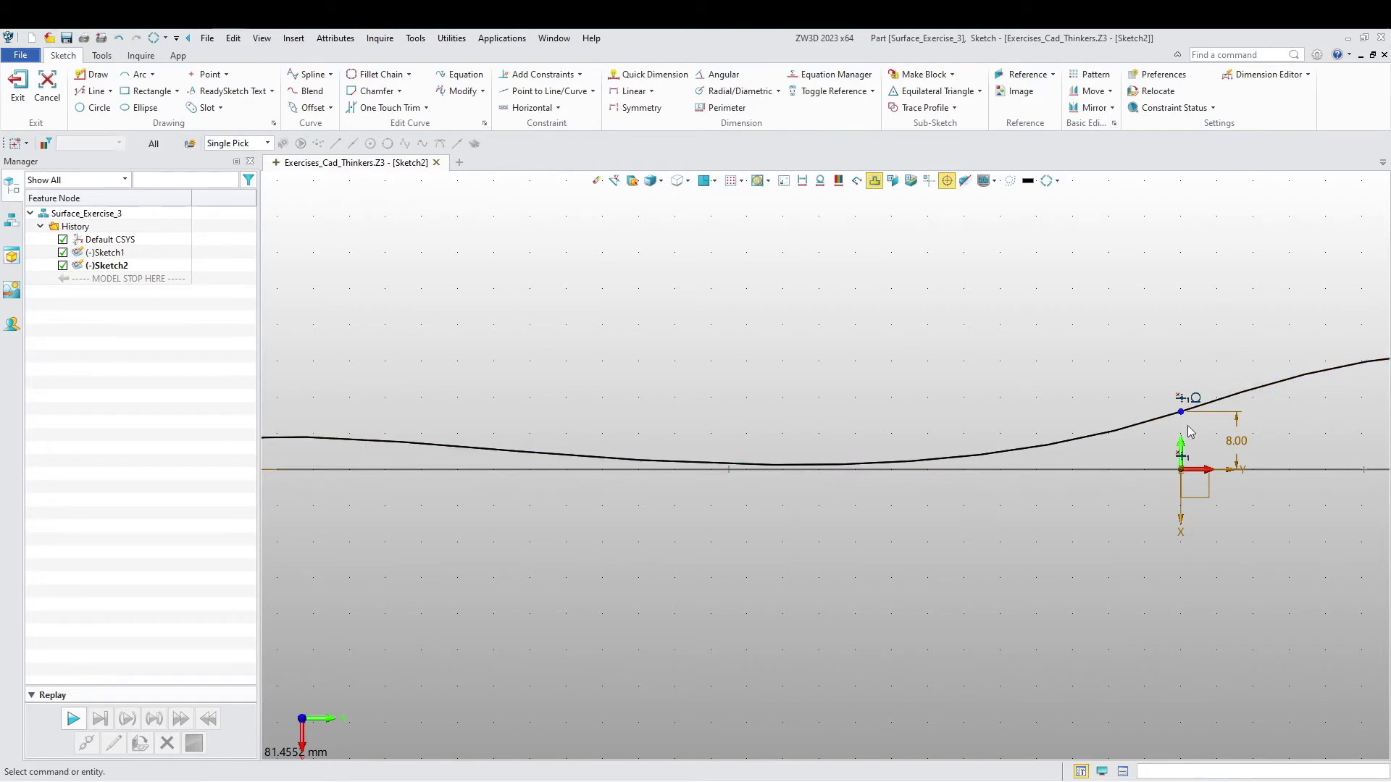
{"action": "left_click", "coordinate": [977, 458]}
{"action": "left_click_drag", "start_coordinate": [1135, 432], "coordinate": [1134, 428]}
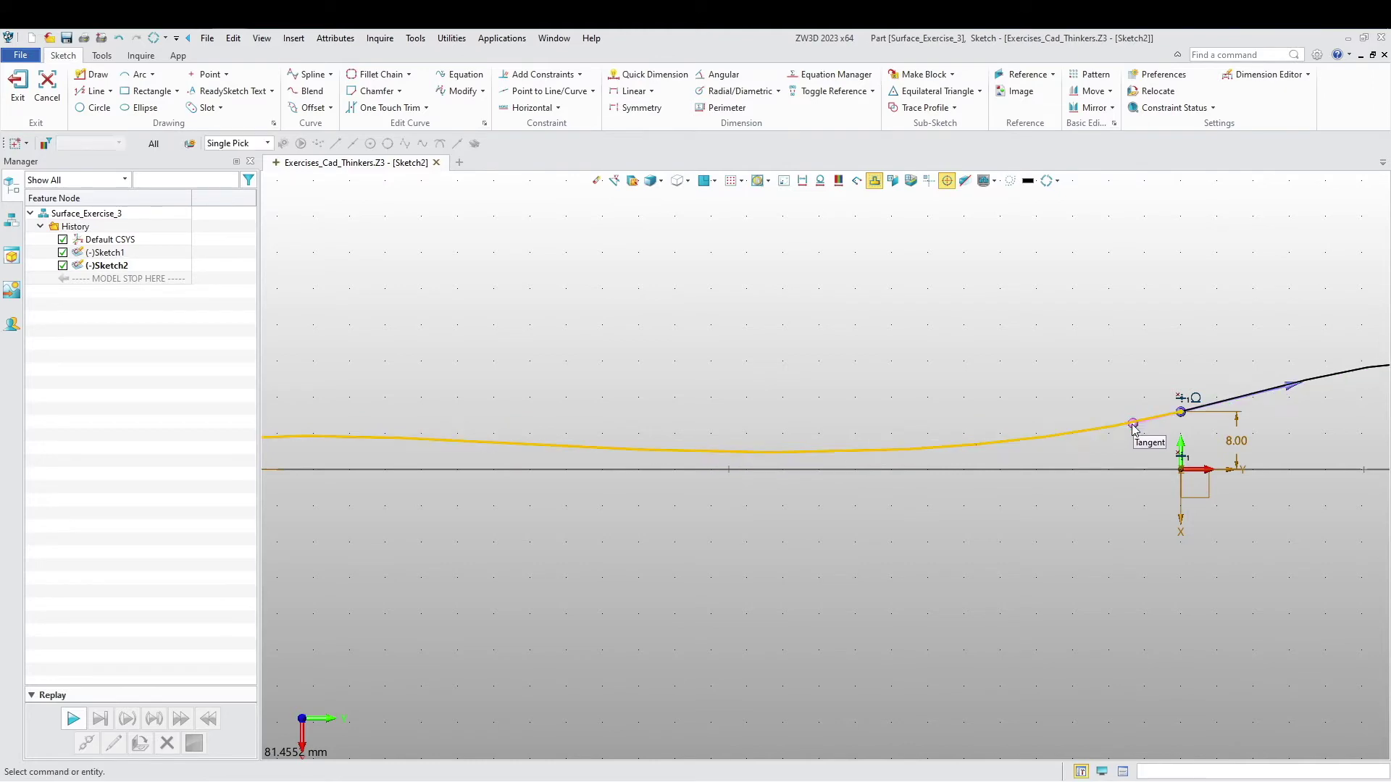
{"action": "left_click", "coordinate": [861, 545]}
Mirror both splines about the reference line, keeping the original entities, and exit the sketch.
{"action": "scroll", "coordinate": [861, 544], "scroll_direction": "down", "scroll_amount": 4}
{"action": "middle_click_drag", "start_coordinate": [889, 569], "coordinate": [834, 516]}
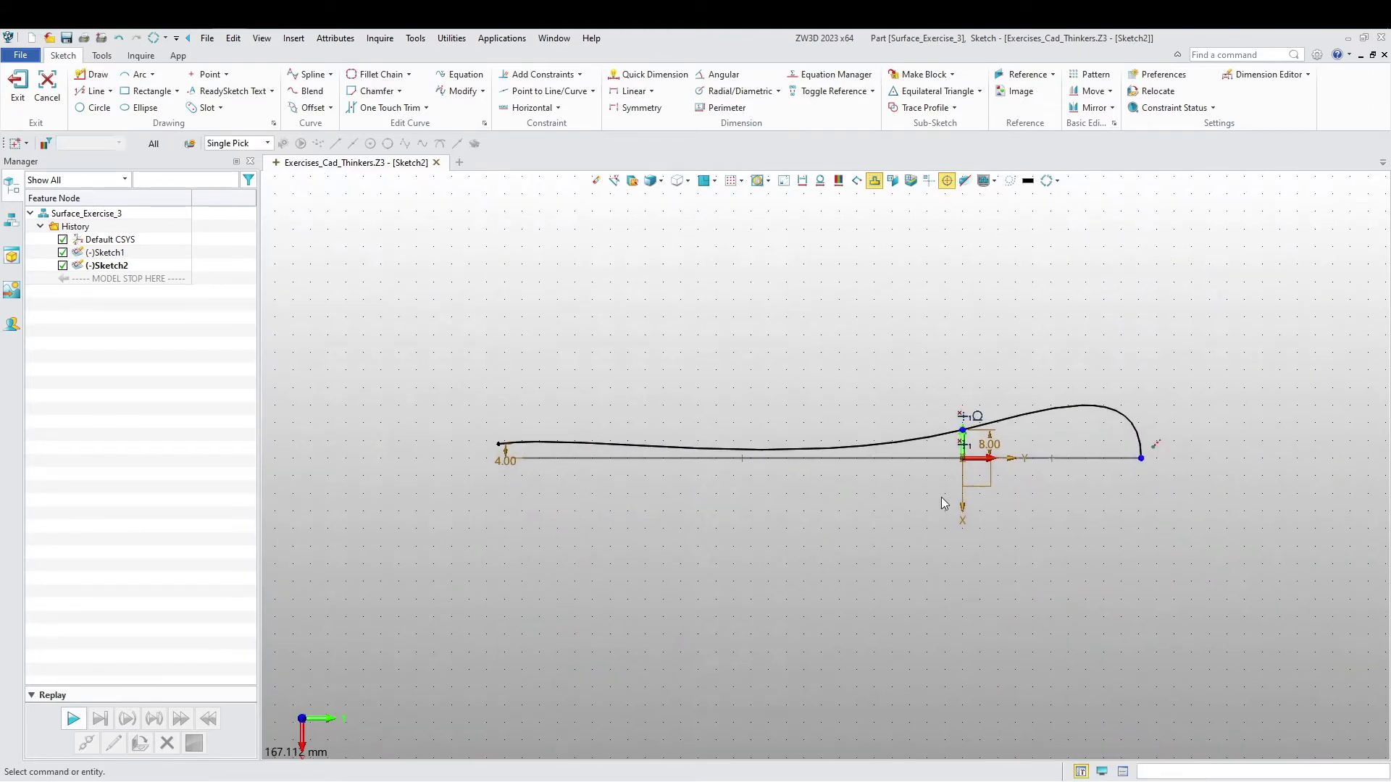
{"action": "scroll", "coordinate": [941, 497], "scroll_direction": "up", "scroll_amount": 2}
{"action": "middle_click_drag", "start_coordinate": [920, 531], "coordinate": [997, 545]}
{"action": "scroll", "coordinate": [1041, 501], "scroll_direction": "up", "scroll_amount": 1}
{"action": "mouse_move", "coordinate": [833, 516]}
{"action": "middle_mouse_down"}
{"action": "mouse_move", "coordinate": [916, 509]}
{"action": "mouse_move", "coordinate": [882, 506]}
{"action": "middle_mouse_up"}
{"action": "scroll", "coordinate": [919, 518], "scroll_direction": "down", "scroll_amount": 1}
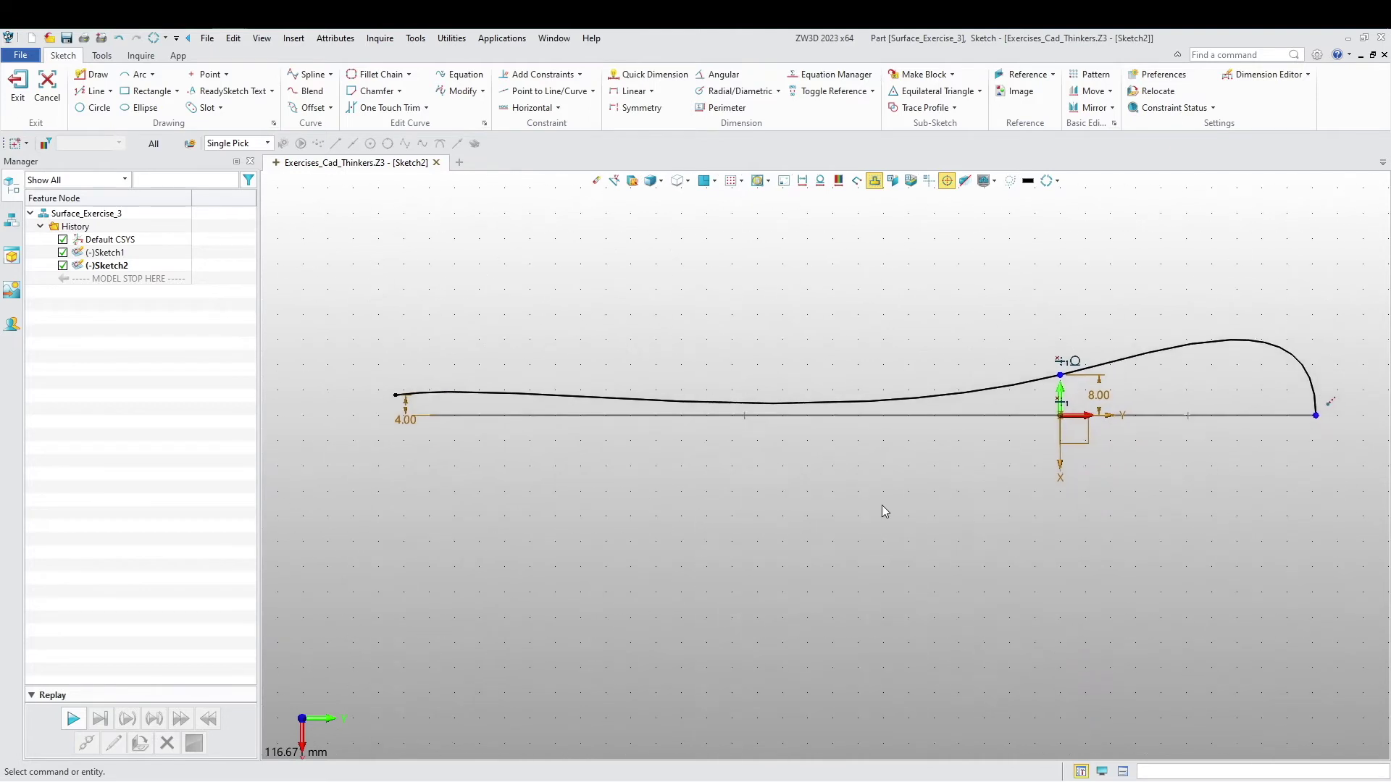
{"action": "left_click", "coordinate": [1094, 109]}
{"action": "left_click", "coordinate": [1115, 358]}
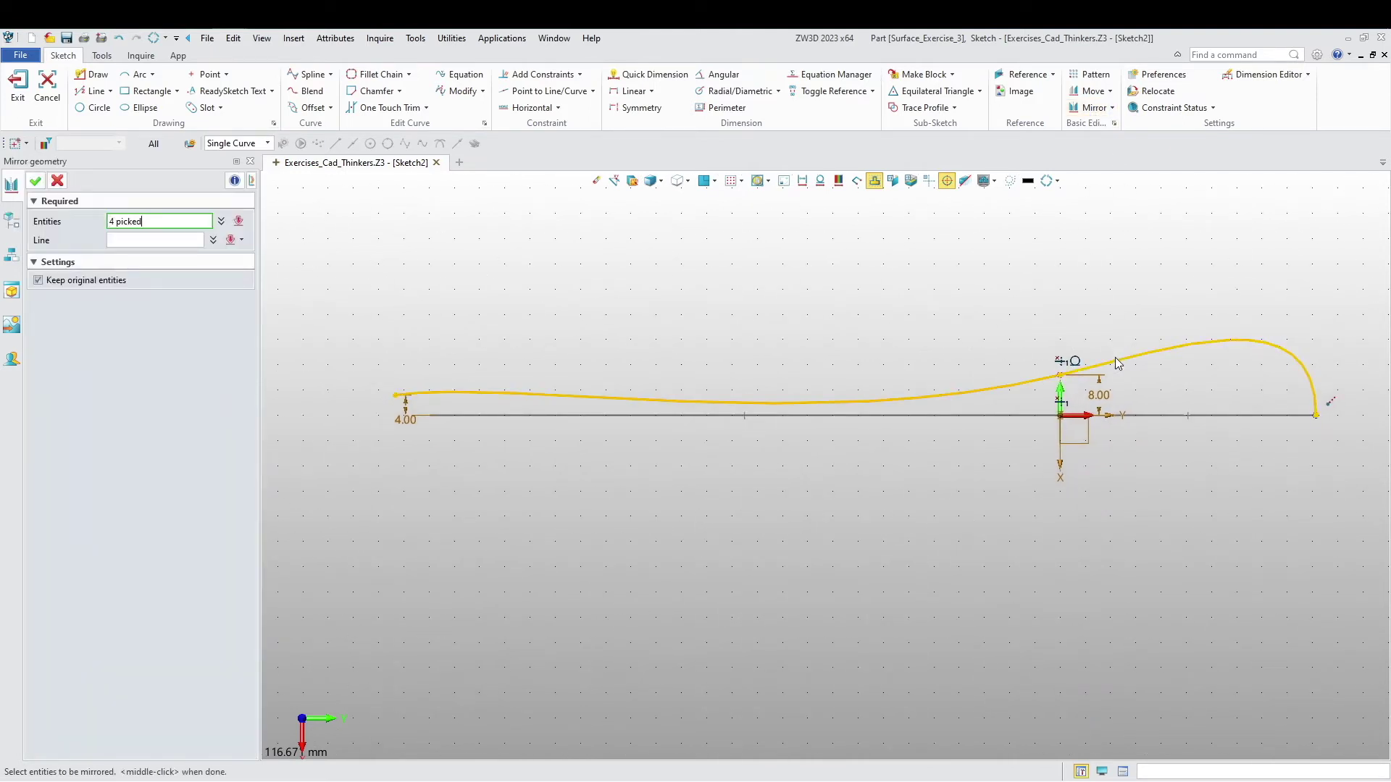
{"action": "middle_click", "coordinate": [1015, 429]}
{"action": "left_click", "coordinate": [1070, 417]}
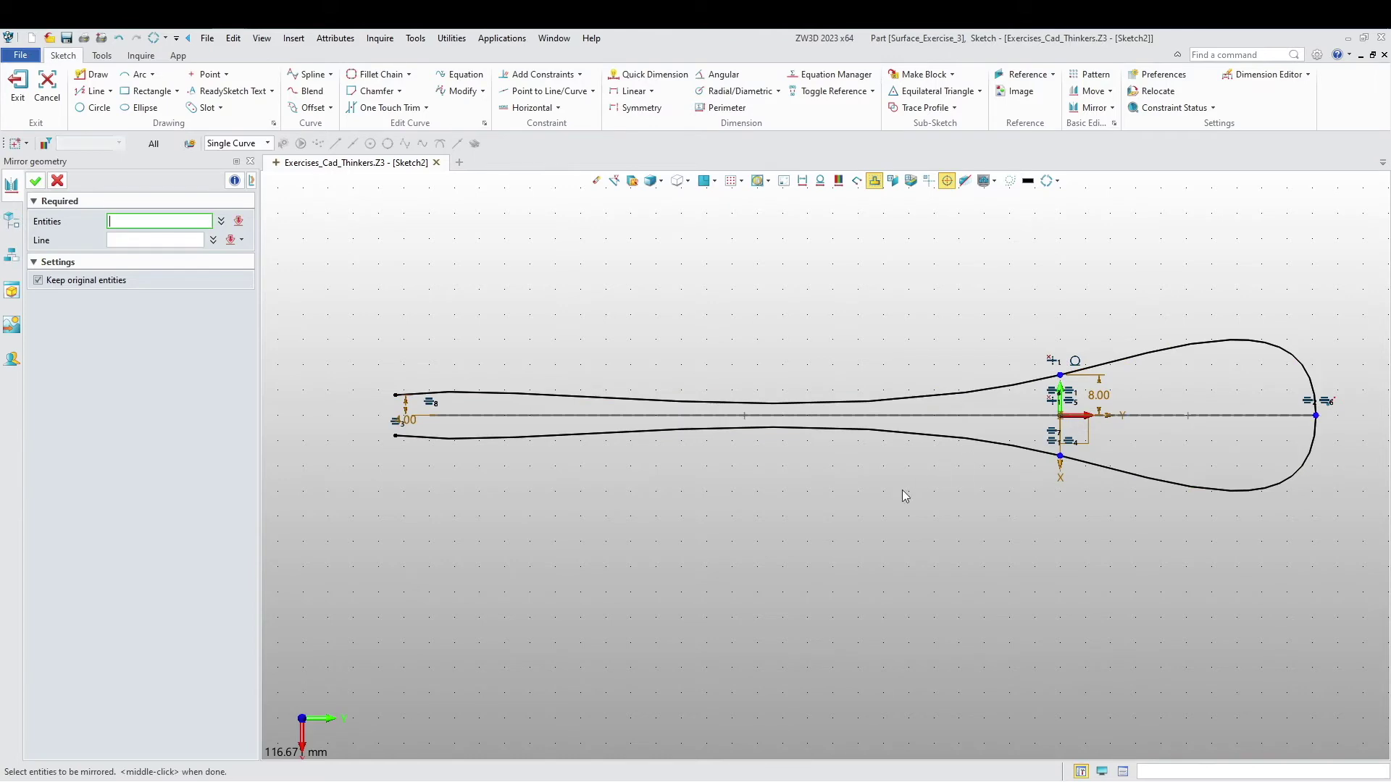
{"action": "scroll", "coordinate": [884, 504], "scroll_direction": "down", "scroll_amount": 3}
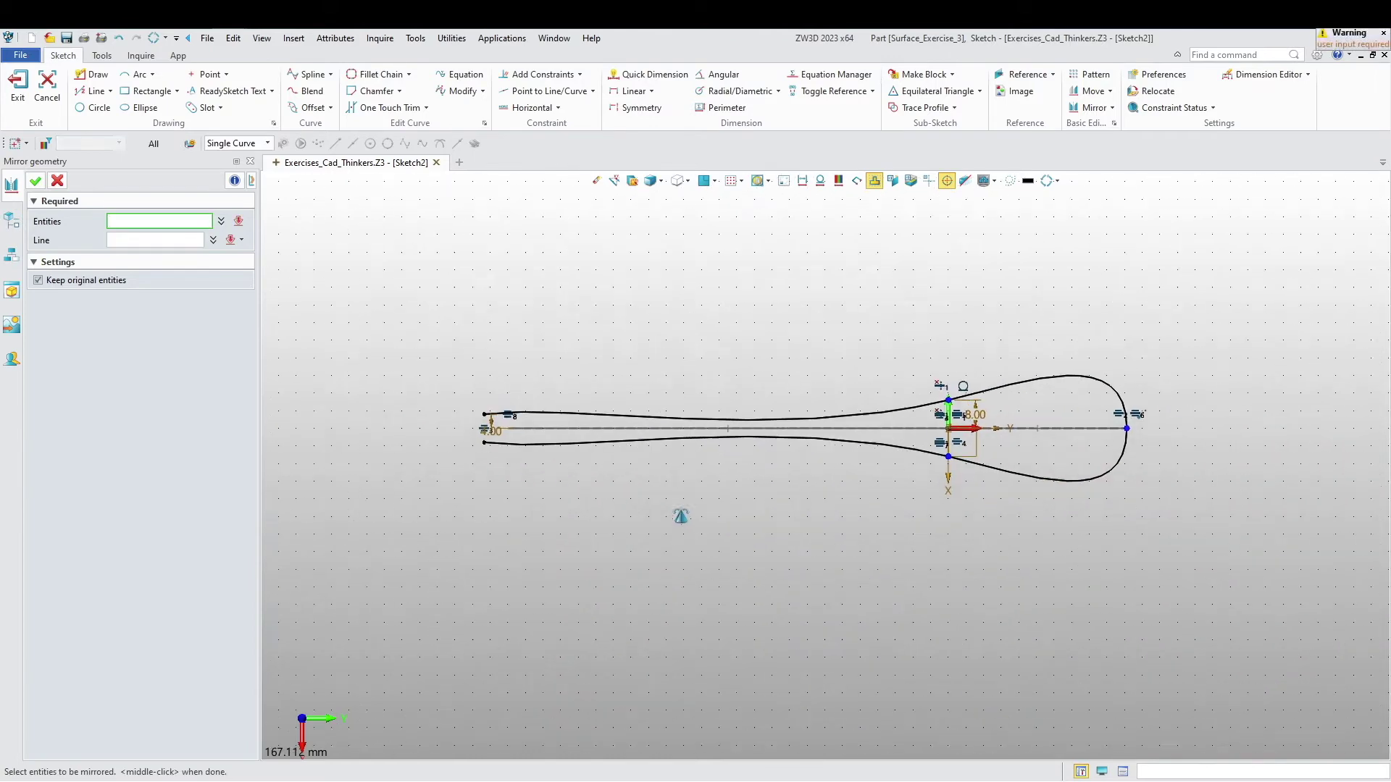
{"action": "left_click", "coordinate": [57, 183]}
{"action": "left_click", "coordinate": [18, 83]}
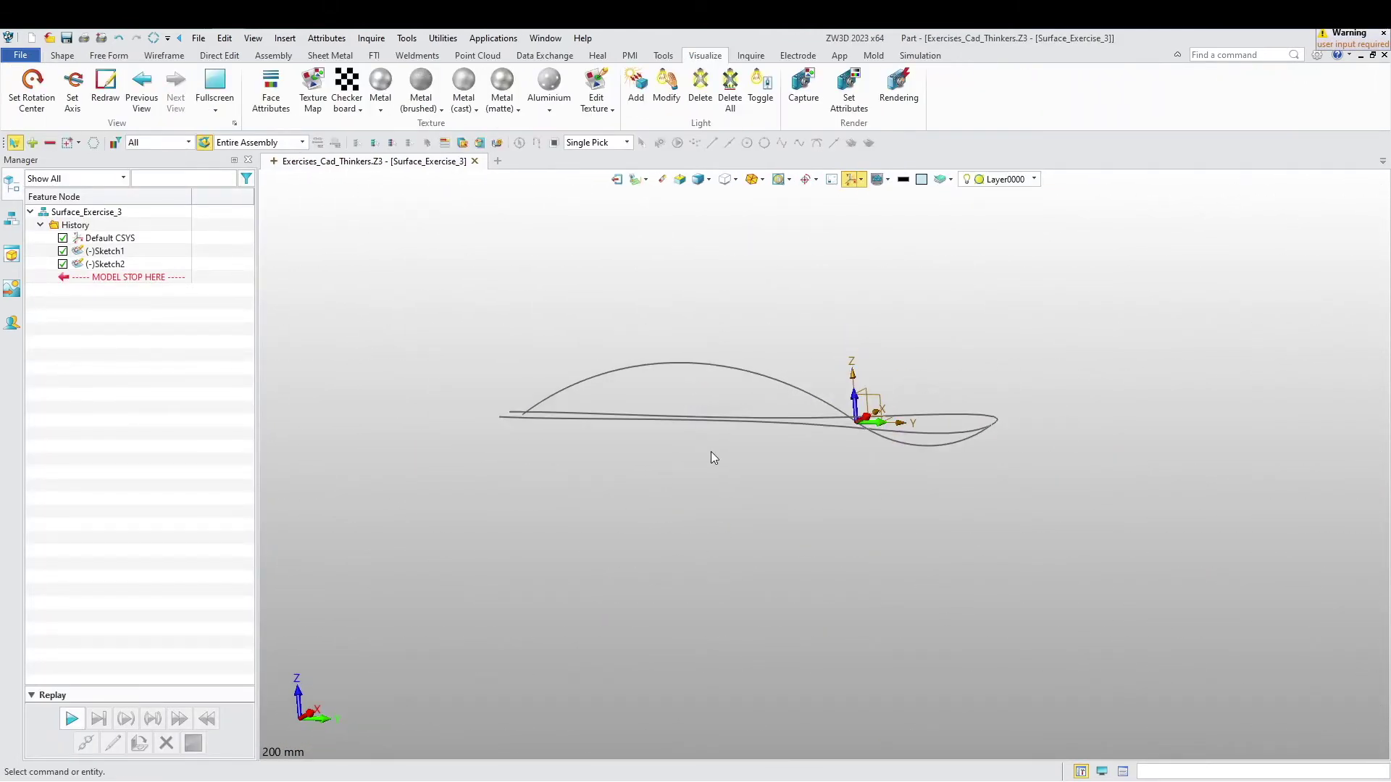
Extrude the two-arc side-profile sketch to both sides as a surface, widening its start side slightly and keeping the end at 21 mm.
{"action": "mouse_move", "coordinate": [714, 457]}
{"action": "right_mouse_down"}
{"action": "mouse_move", "coordinate": [594, 537]}
{"action": "mouse_move", "coordinate": [633, 491]}
{"action": "mouse_move", "coordinate": [630, 515]}
{"action": "right_mouse_up"}
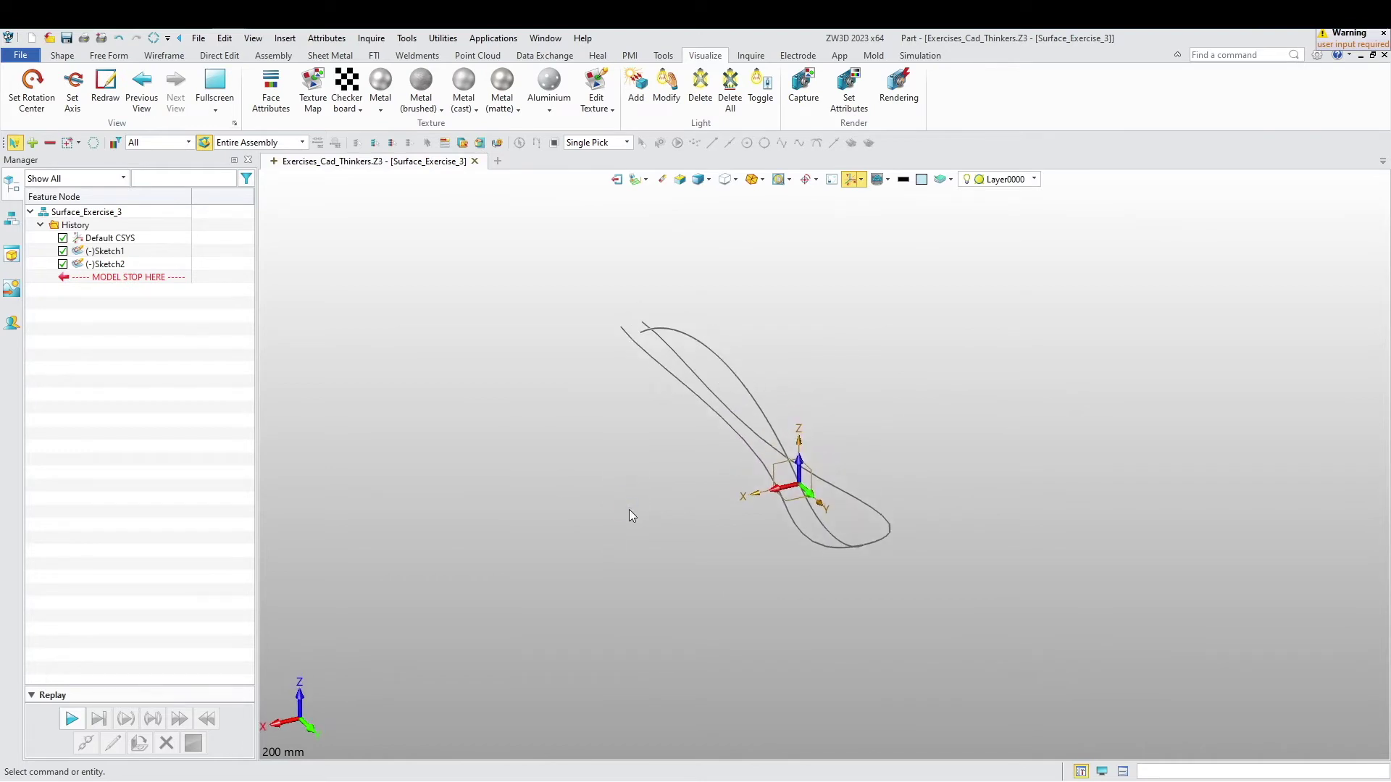
{"action": "left_click", "coordinate": [62, 55]}
{"action": "left_click", "coordinate": [87, 101]}
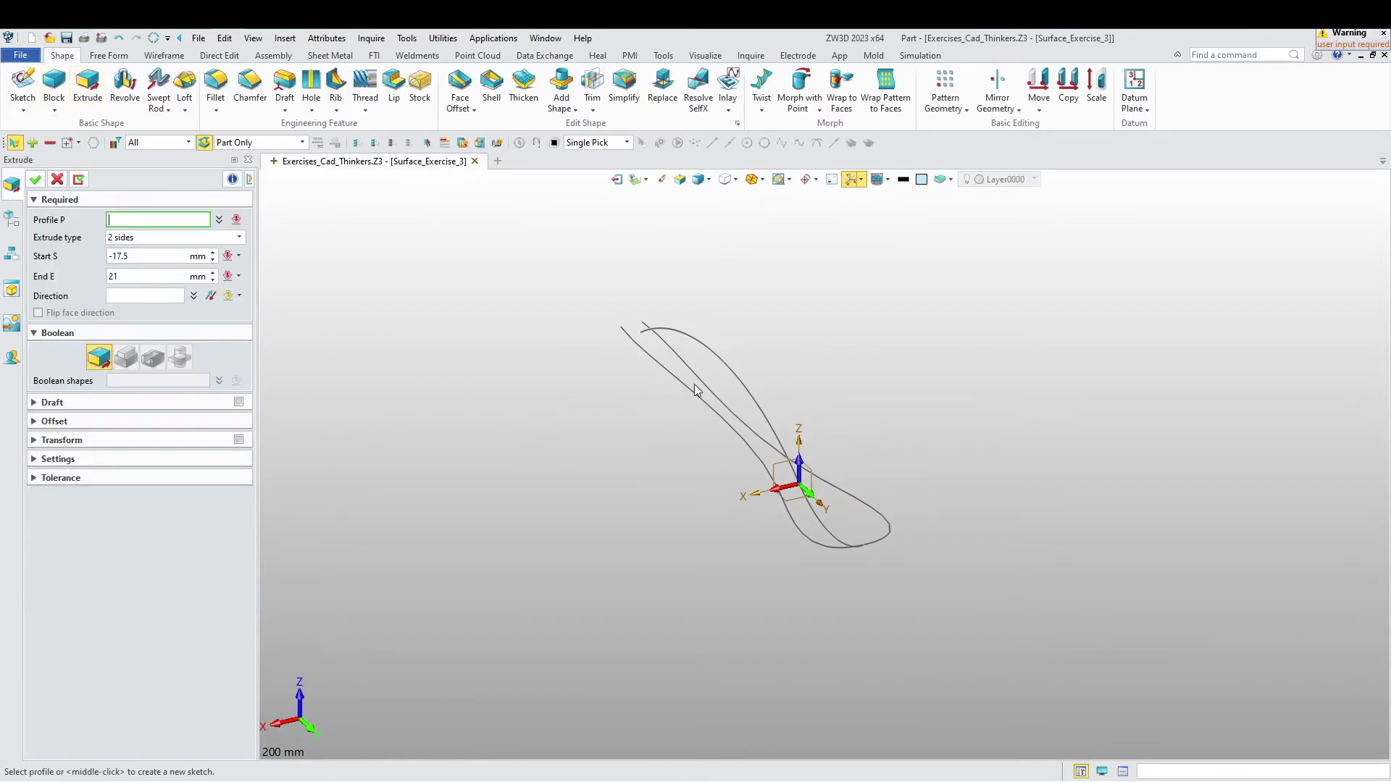
{"action": "left_click", "coordinate": [723, 381]}
{"action": "mouse_move", "coordinate": [666, 464]}
{"action": "right_mouse_down"}
{"action": "mouse_move", "coordinate": [647, 494]}
{"action": "mouse_move", "coordinate": [661, 476]}
{"action": "right_mouse_up"}
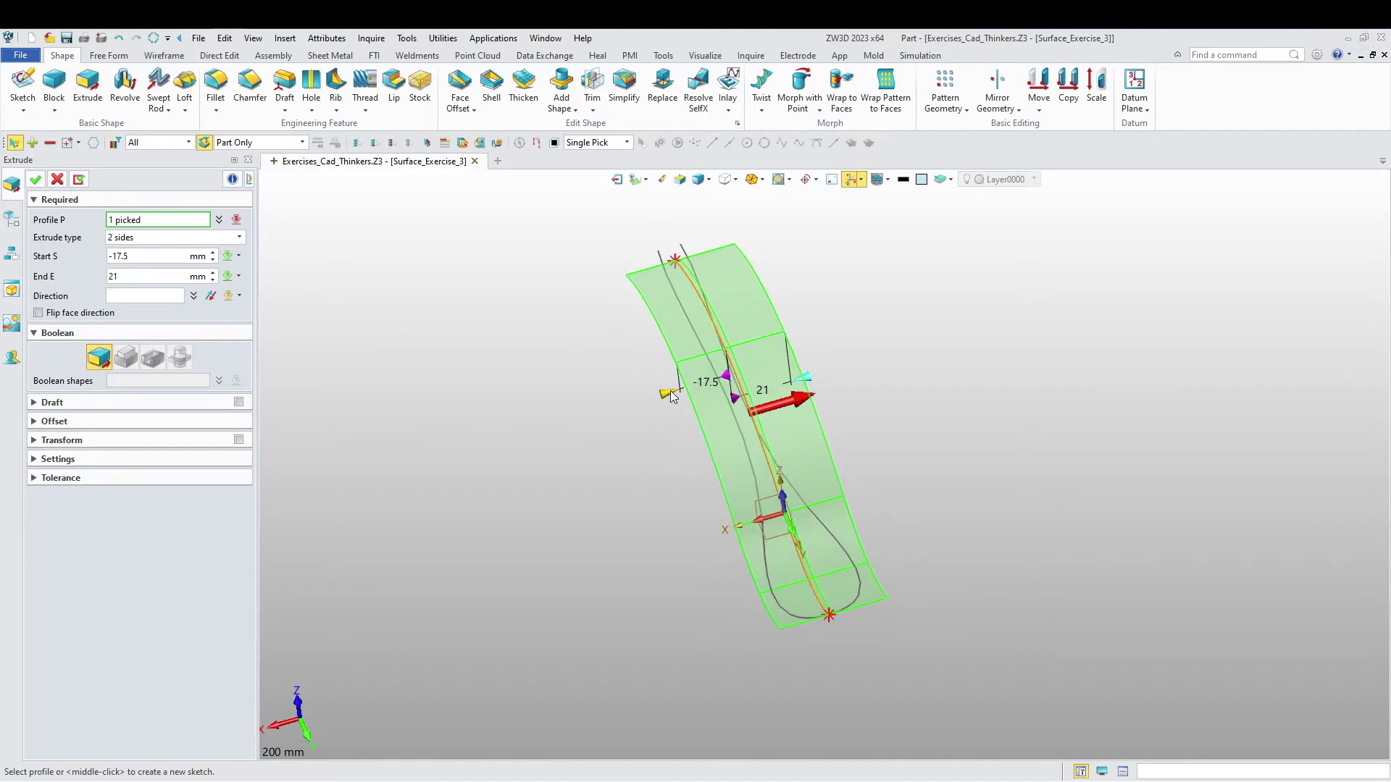
{"action": "left_click_drag", "start_coordinate": [670, 396], "coordinate": [662, 400]}
{"action": "right_click_drag", "start_coordinate": [658, 460], "coordinate": [663, 420]}
{"action": "right_click_drag", "start_coordinate": [650, 497], "coordinate": [683, 500]}
{"action": "left_click", "coordinate": [35, 181]}
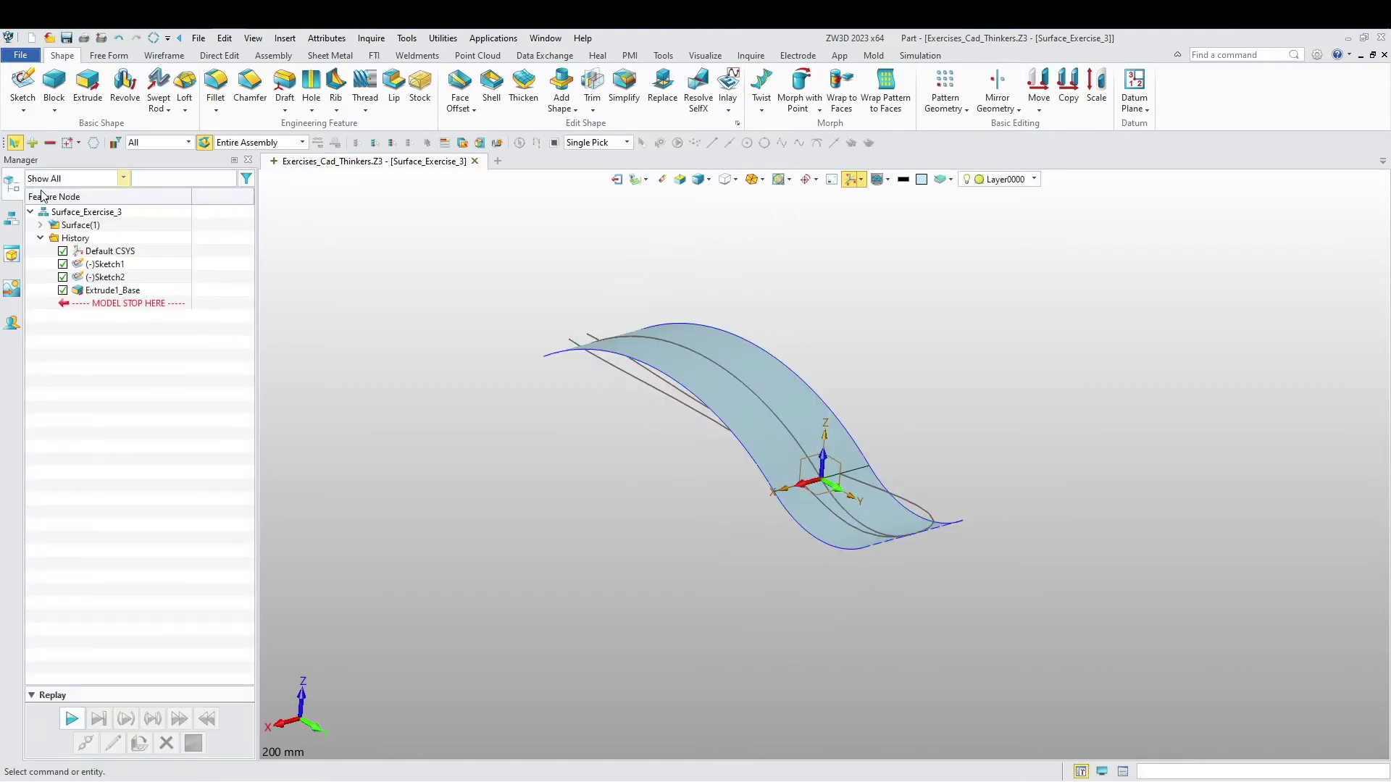
Project the mirrored top-view outline sketch onto both faces of the extruded surface, trimmed to the face boundaries.
{"action": "mouse_move", "coordinate": [481, 430]}
{"action": "right_mouse_down"}
{"action": "mouse_move", "coordinate": [505, 458]}
{"action": "mouse_move", "coordinate": [500, 440]}
{"action": "right_mouse_up"}
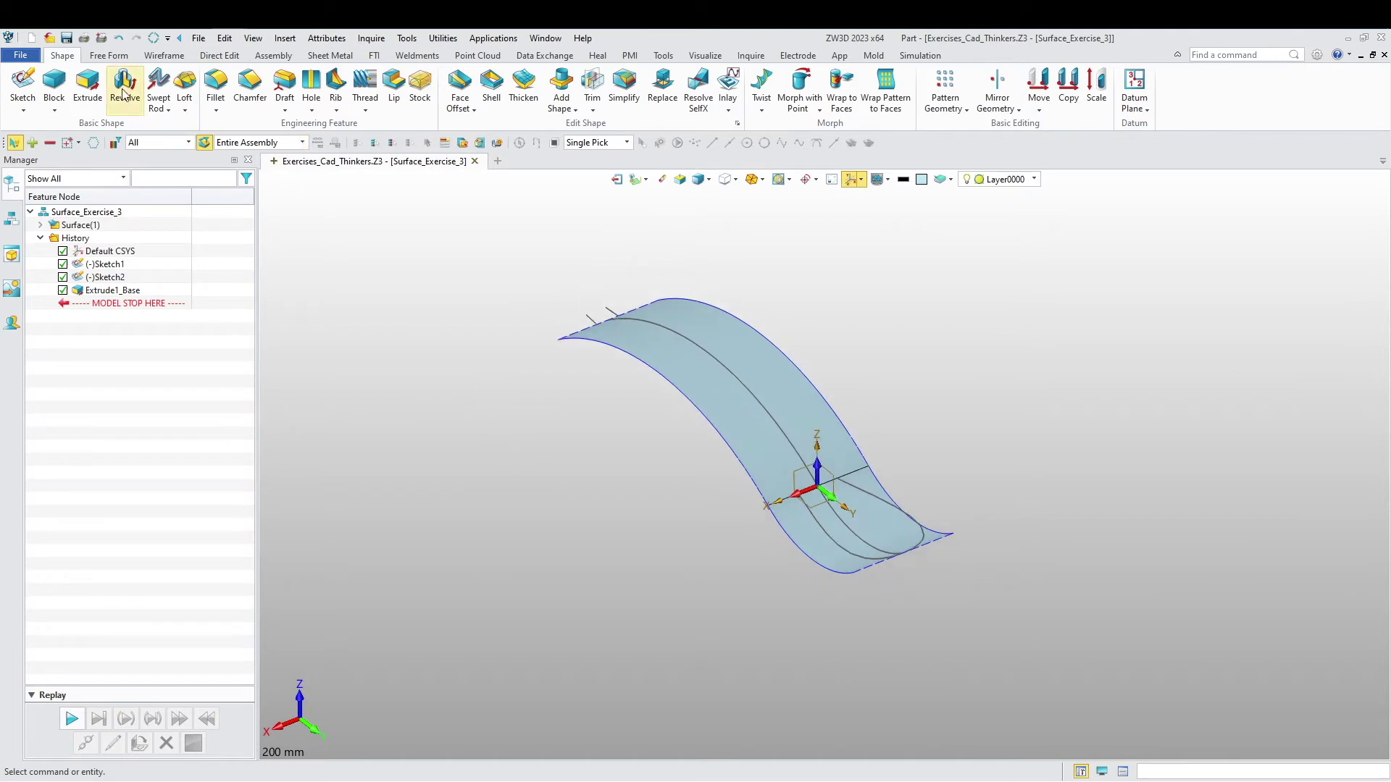
{"action": "left_click", "coordinate": [156, 56]}
{"action": "left_click", "coordinate": [253, 81]}
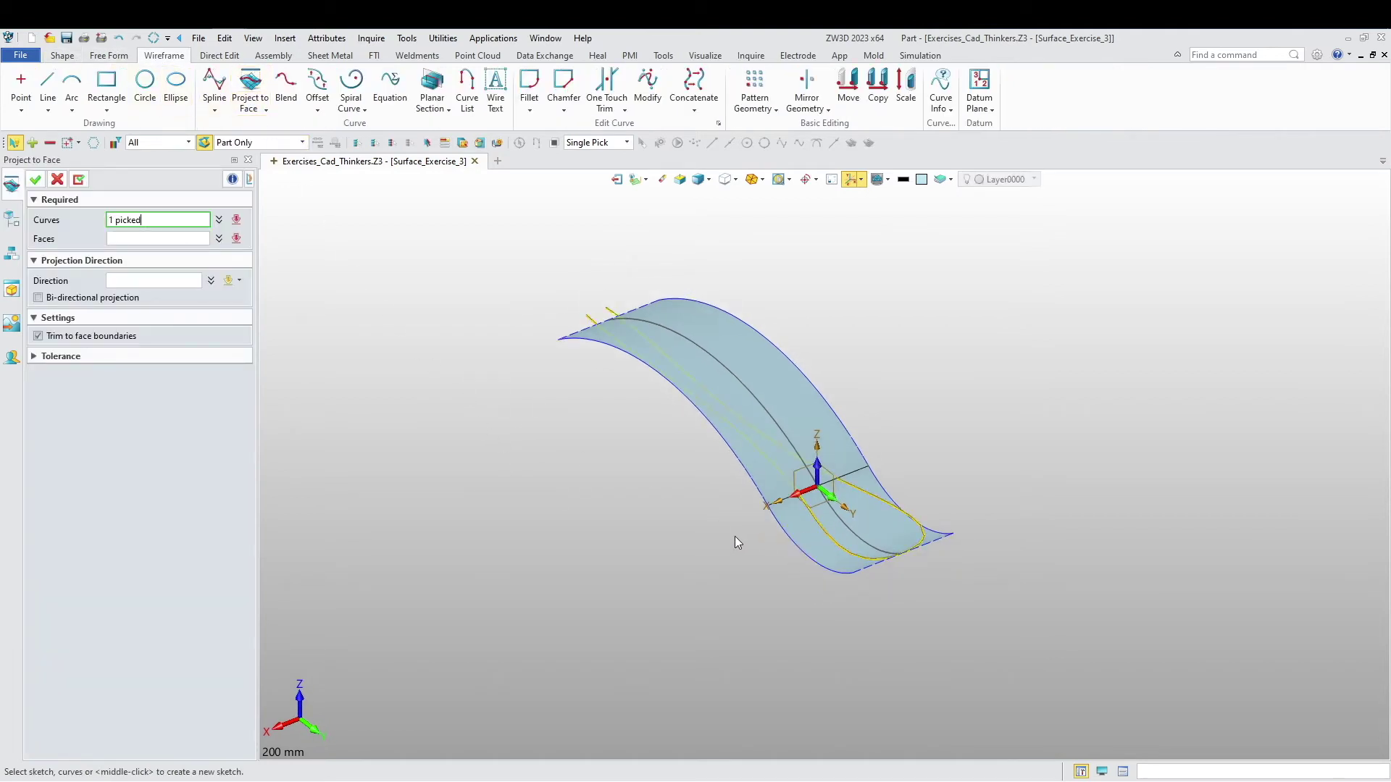
{"action": "right_click_drag", "start_coordinate": [735, 542], "coordinate": [688, 505]}
{"action": "middle_click", "coordinate": [685, 503]}
{"action": "left_click", "coordinate": [764, 422]}
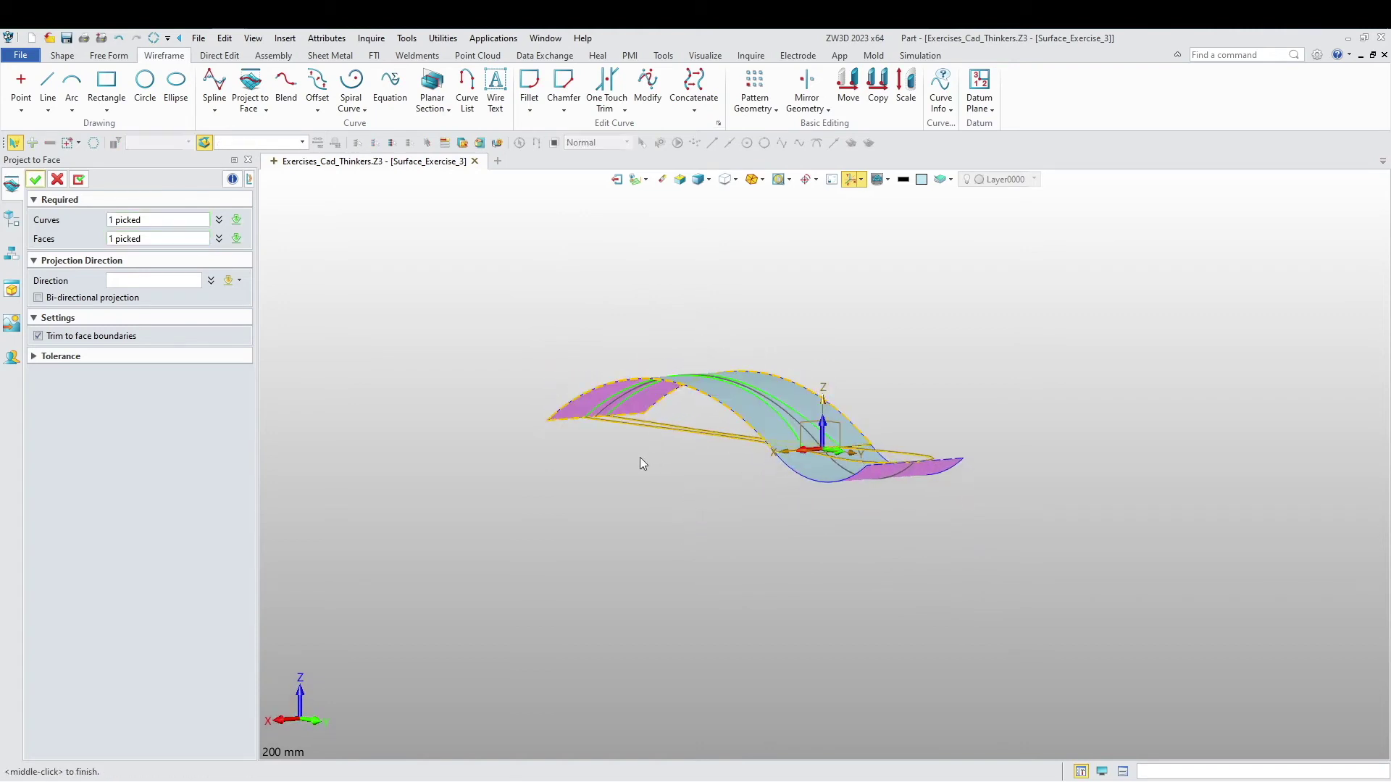
{"action": "left_click", "coordinate": [172, 239]}
{"action": "left_click", "coordinate": [815, 491]}
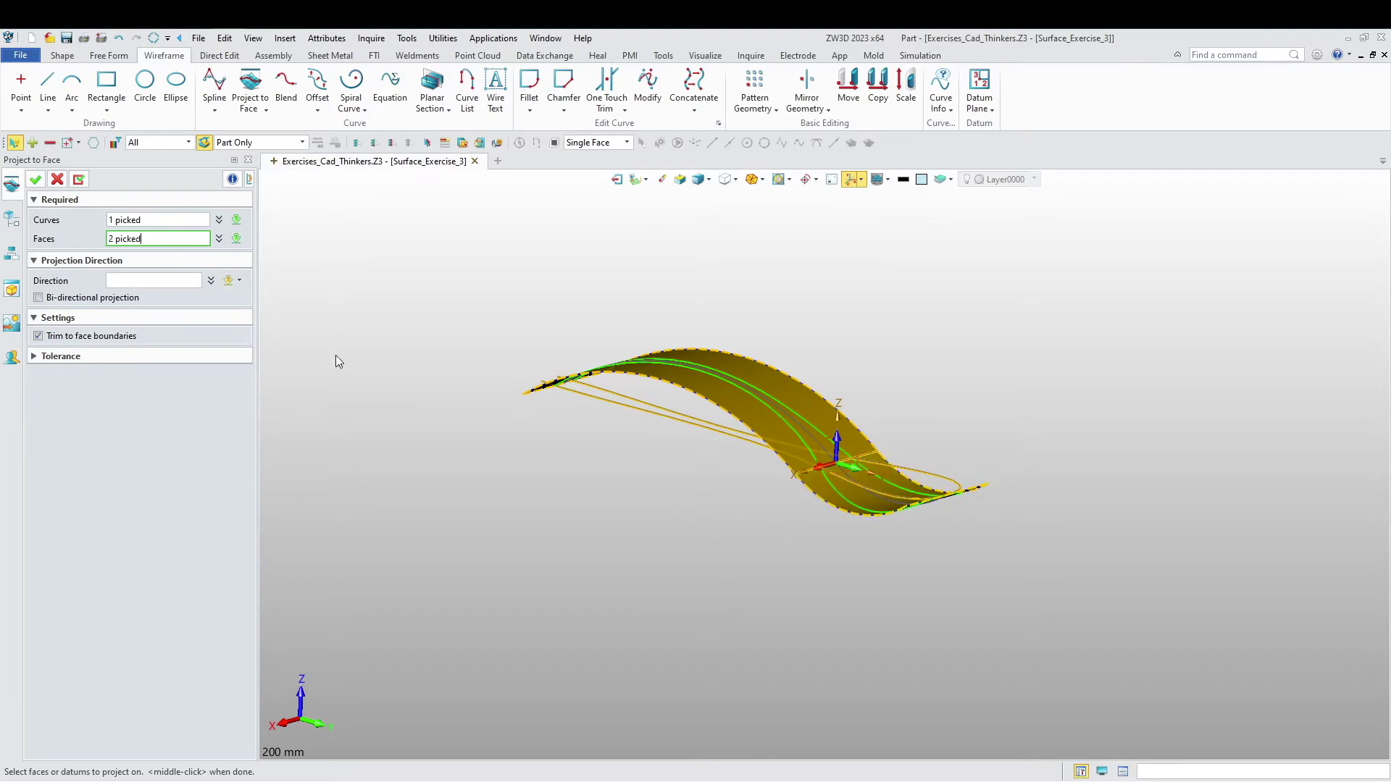
{"action": "left_click", "coordinate": [36, 180]}
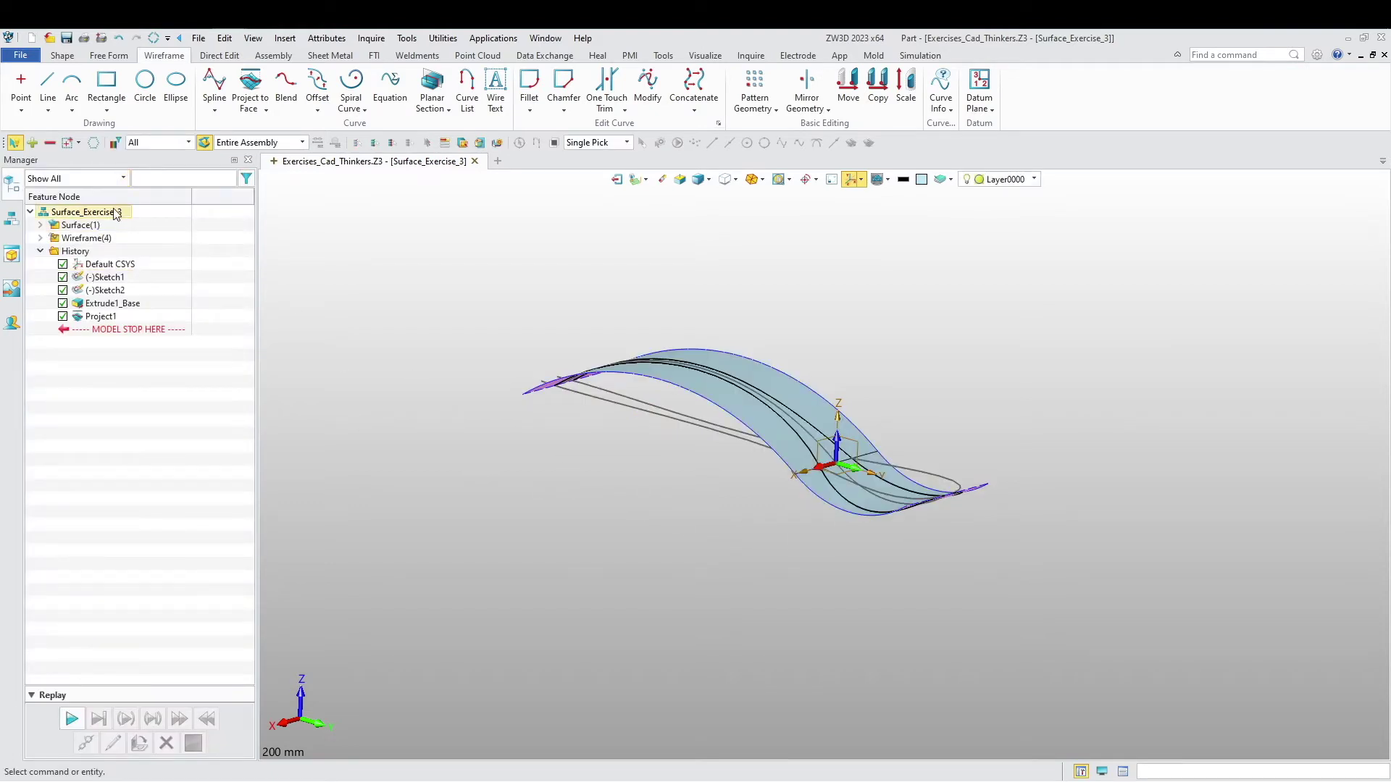
Erase the extruded surface and keep the projected curves.
{"action": "middle_click", "coordinate": [411, 362]}
{"action": "scroll", "coordinate": [412, 363], "scroll_direction": "down", "scroll_amount": 1}
{"action": "right_click_drag", "start_coordinate": [487, 448], "coordinate": [511, 479]}
{"action": "left_click", "coordinate": [661, 179]}
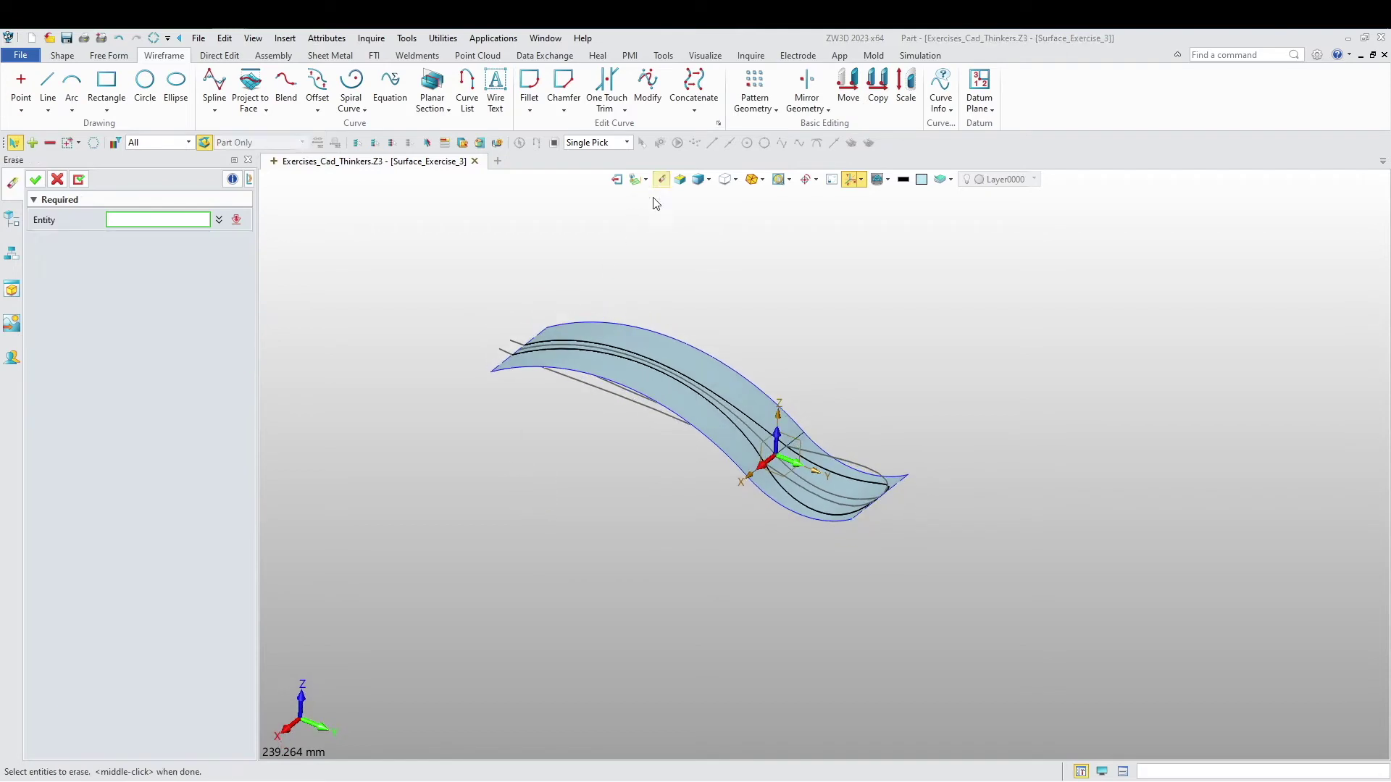
{"action": "left_click", "coordinate": [616, 378]}
{"action": "left_click", "coordinate": [769, 495]}
{"action": "middle_click", "coordinate": [642, 562]}
{"action": "scroll", "coordinate": [620, 418], "scroll_direction": "up", "scroll_amount": 2}
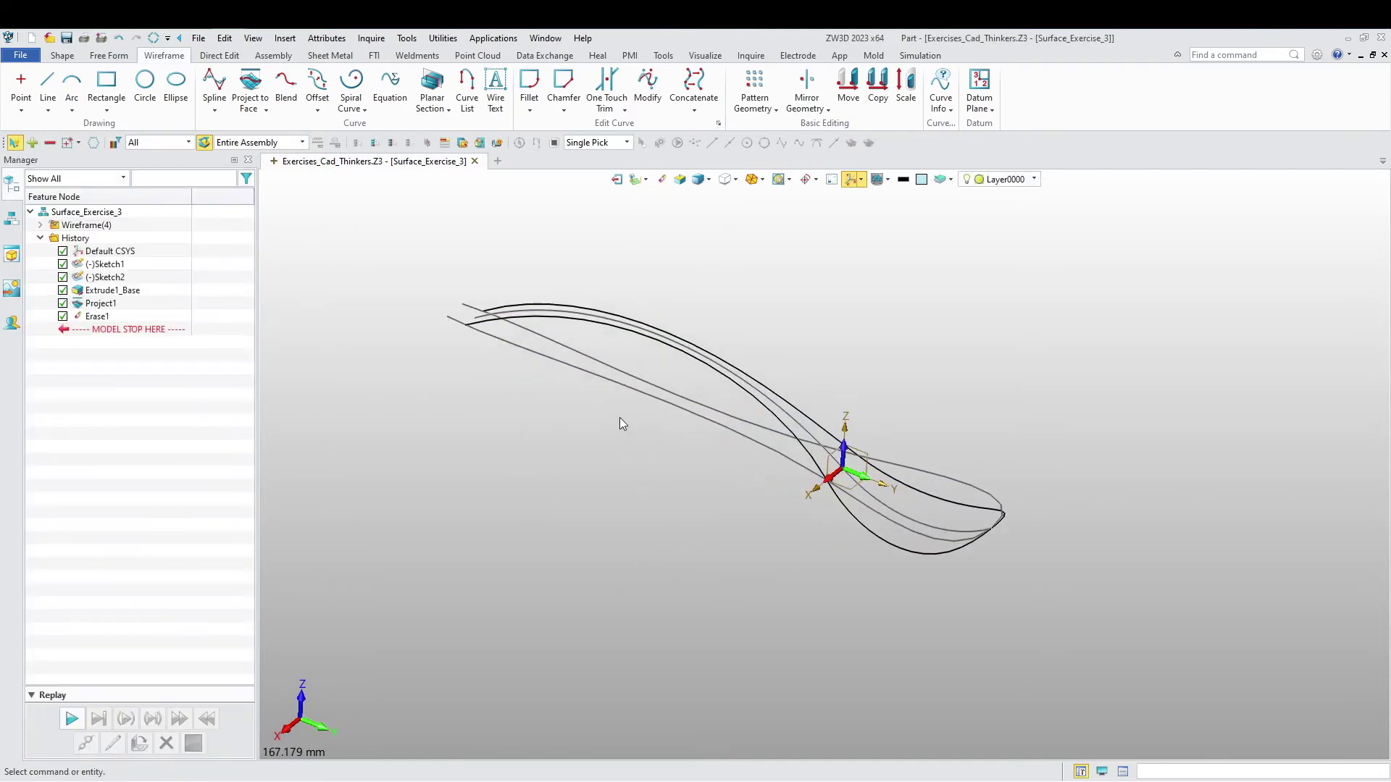
Hide the side-profile and top-view sketches and check the projected spoon outline from the side and front.
{"action": "mouse_move", "coordinate": [619, 418]}
{"action": "right_mouse_down"}
{"action": "mouse_move", "coordinate": [615, 506]}
{"action": "mouse_move", "coordinate": [615, 481]}
{"action": "mouse_move", "coordinate": [581, 441]}
{"action": "mouse_move", "coordinate": [599, 454]}
{"action": "mouse_move", "coordinate": [603, 414]}
{"action": "mouse_move", "coordinate": [497, 413]}
{"action": "mouse_move", "coordinate": [517, 428]}
{"action": "mouse_move", "coordinate": [505, 438]}
{"action": "right_mouse_up"}
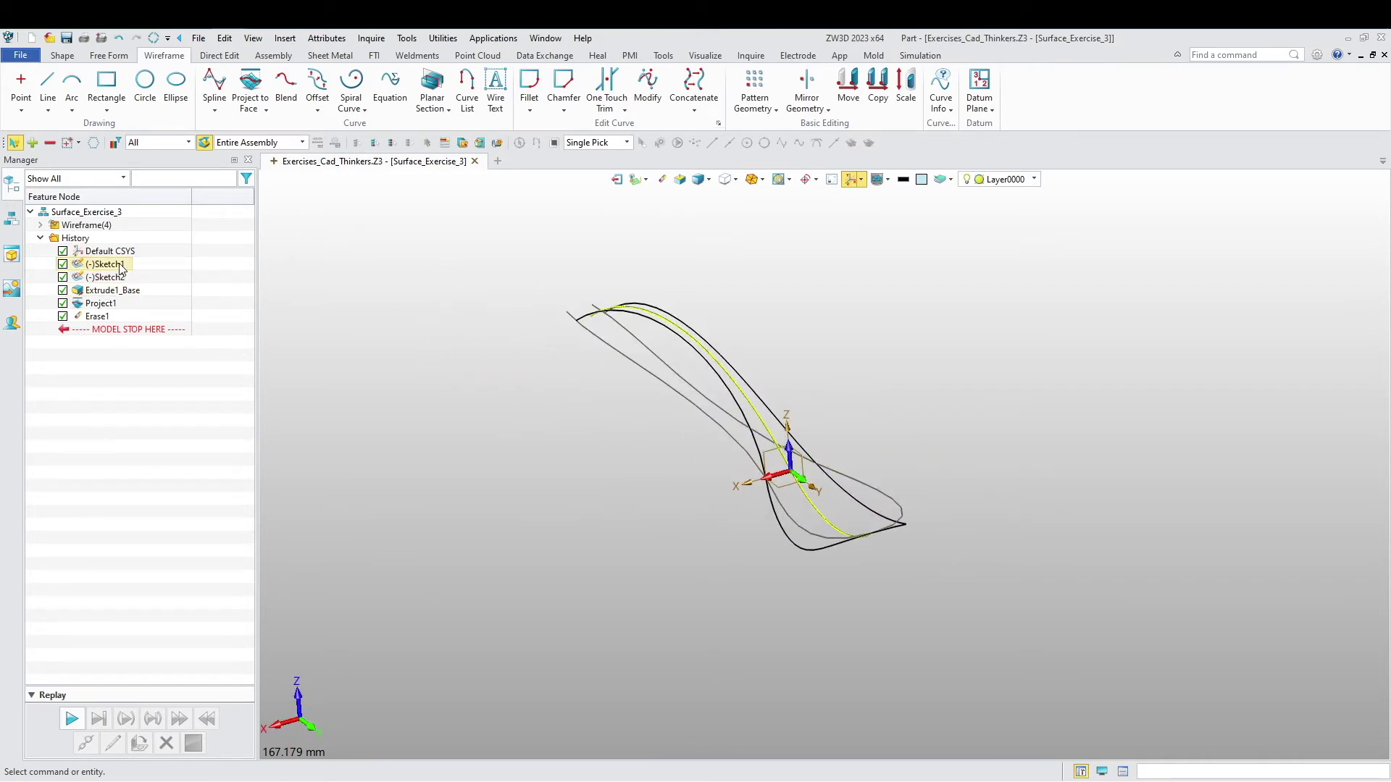
{"action": "right_click", "coordinate": [80, 264]}
{"action": "left_click", "coordinate": [132, 268]}
{"action": "right_click", "coordinate": [100, 278]}
{"action": "left_click", "coordinate": [131, 282]}
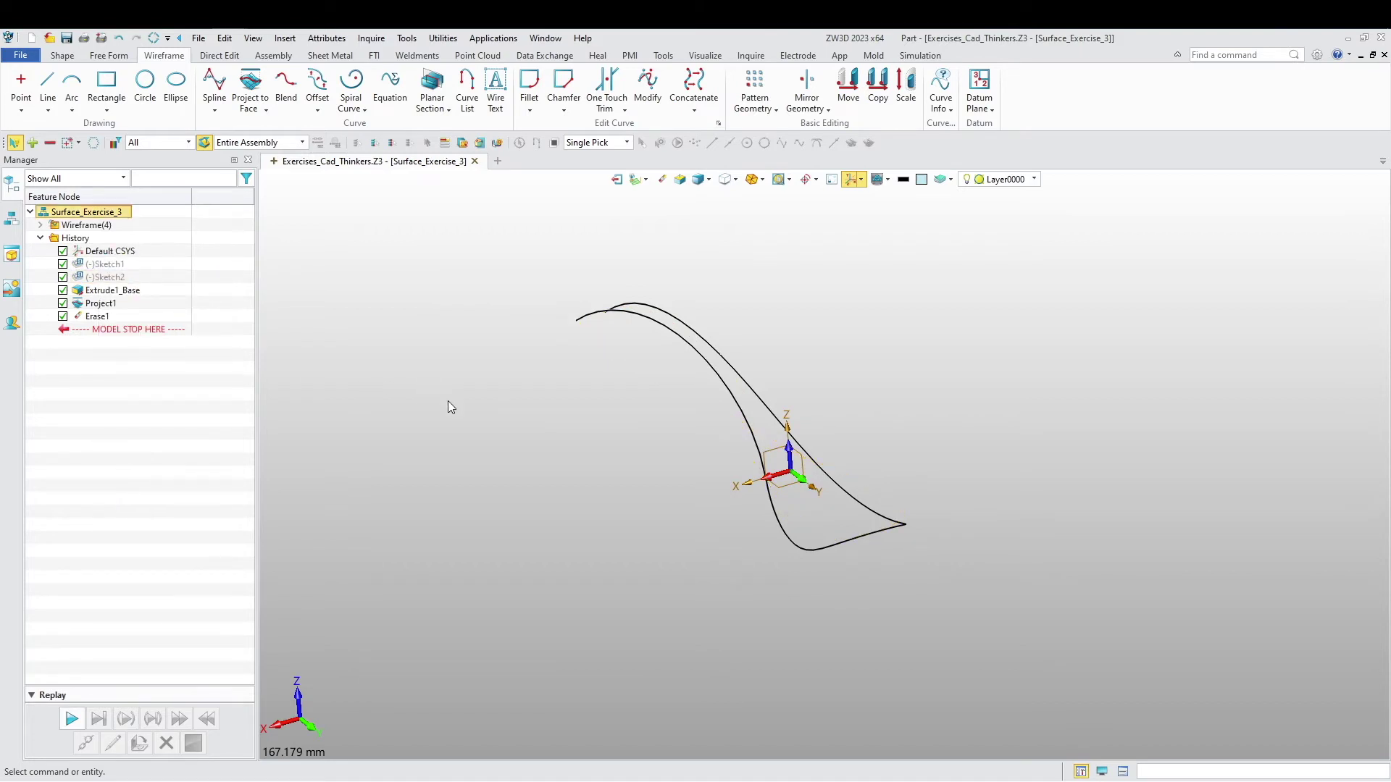
{"action": "key", "text": "ctrl+Right"}
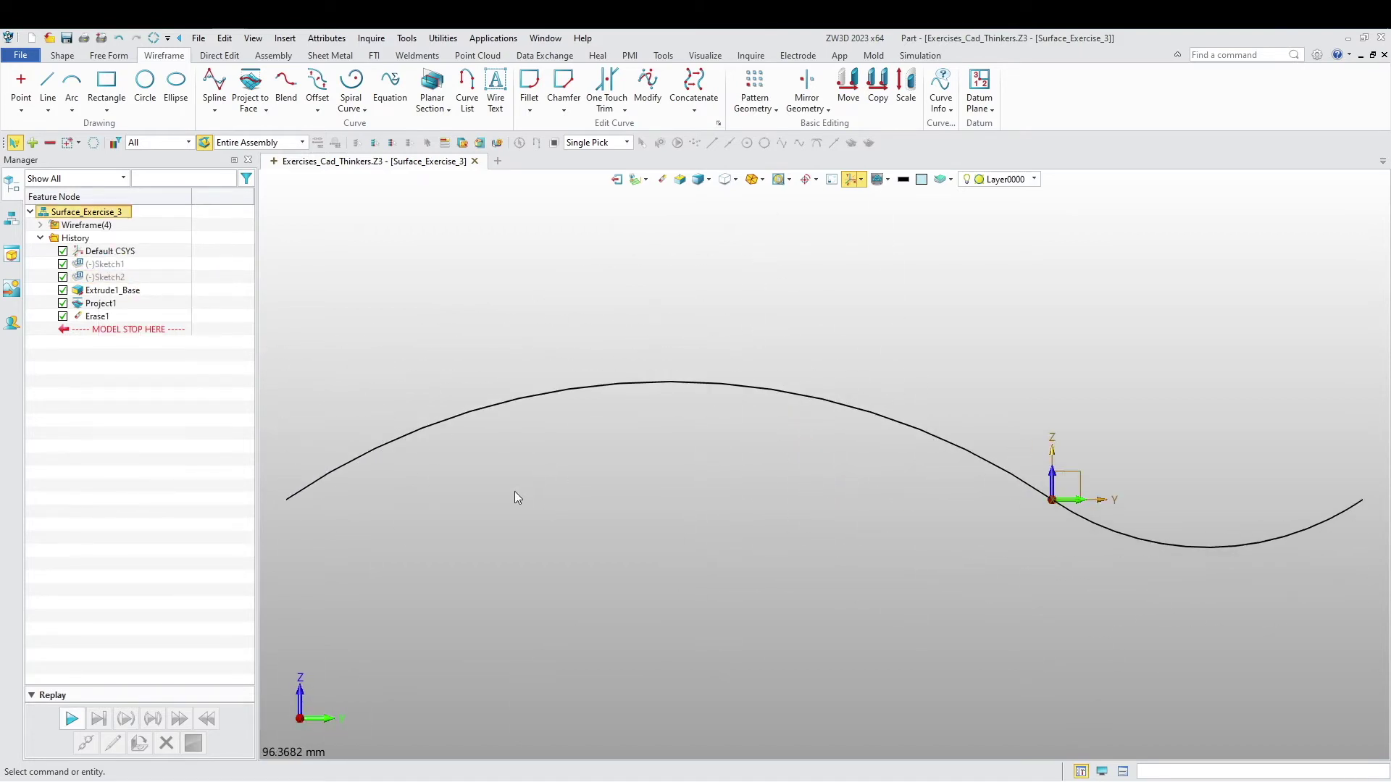
{"action": "key", "text": "ctrl+Down"}
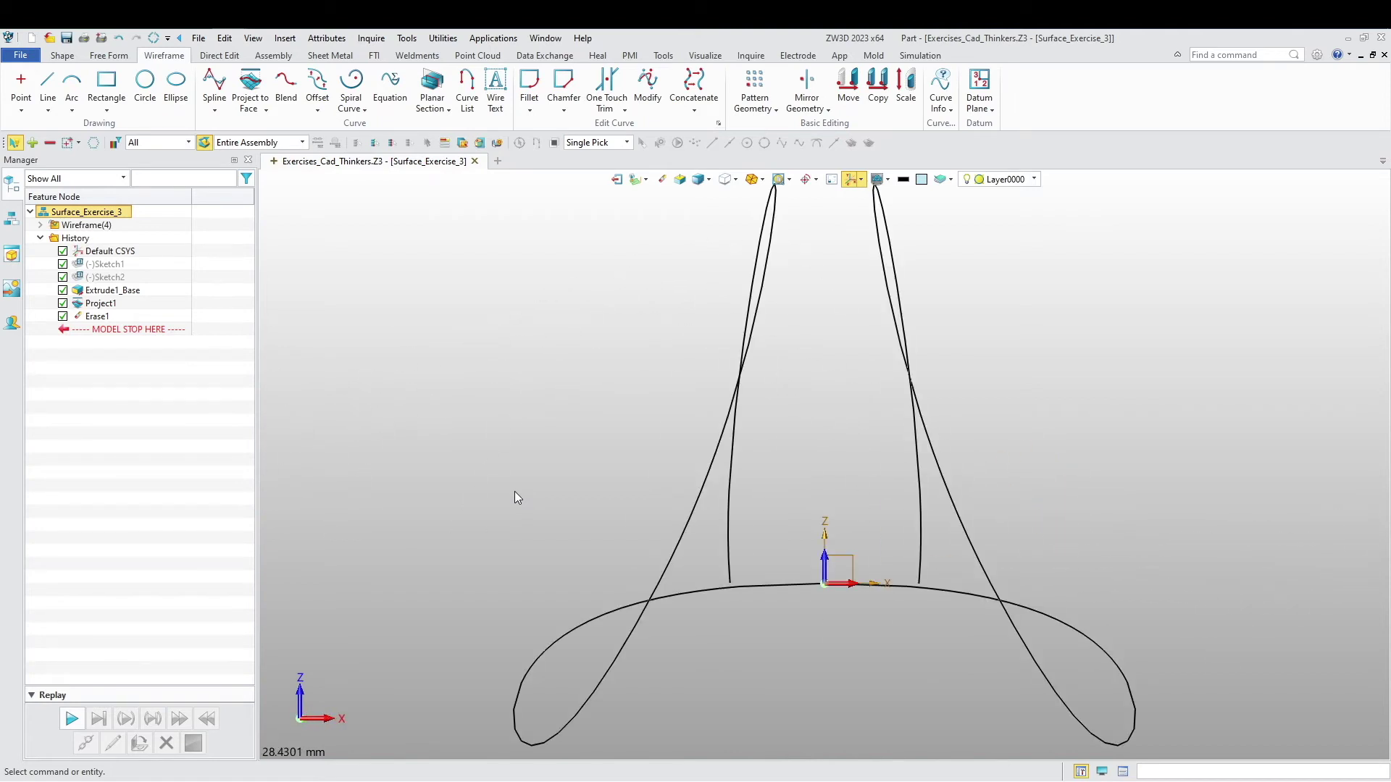
{"action": "scroll", "coordinate": [572, 463], "scroll_direction": "down", "scroll_amount": 5}
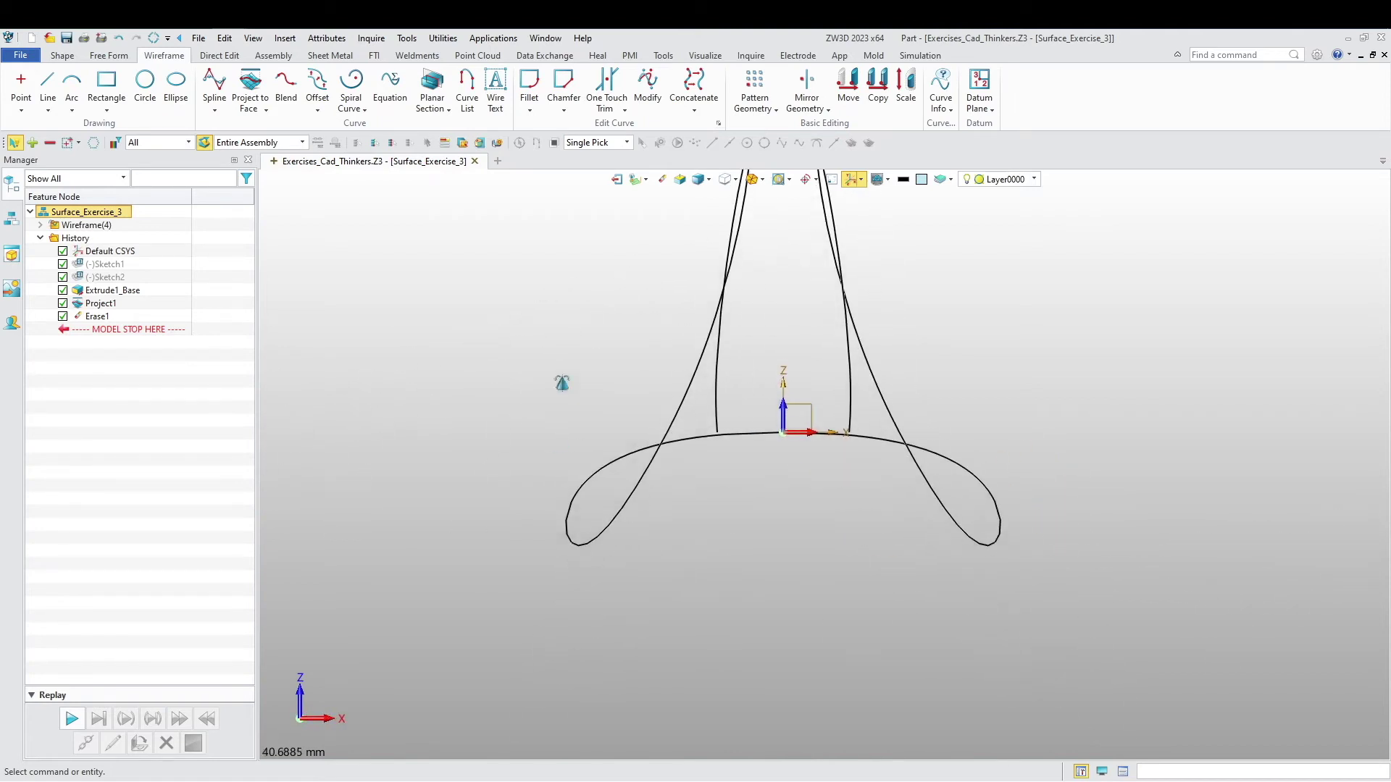
{"action": "middle_click_drag", "start_coordinate": [582, 472], "coordinate": [710, 208]}
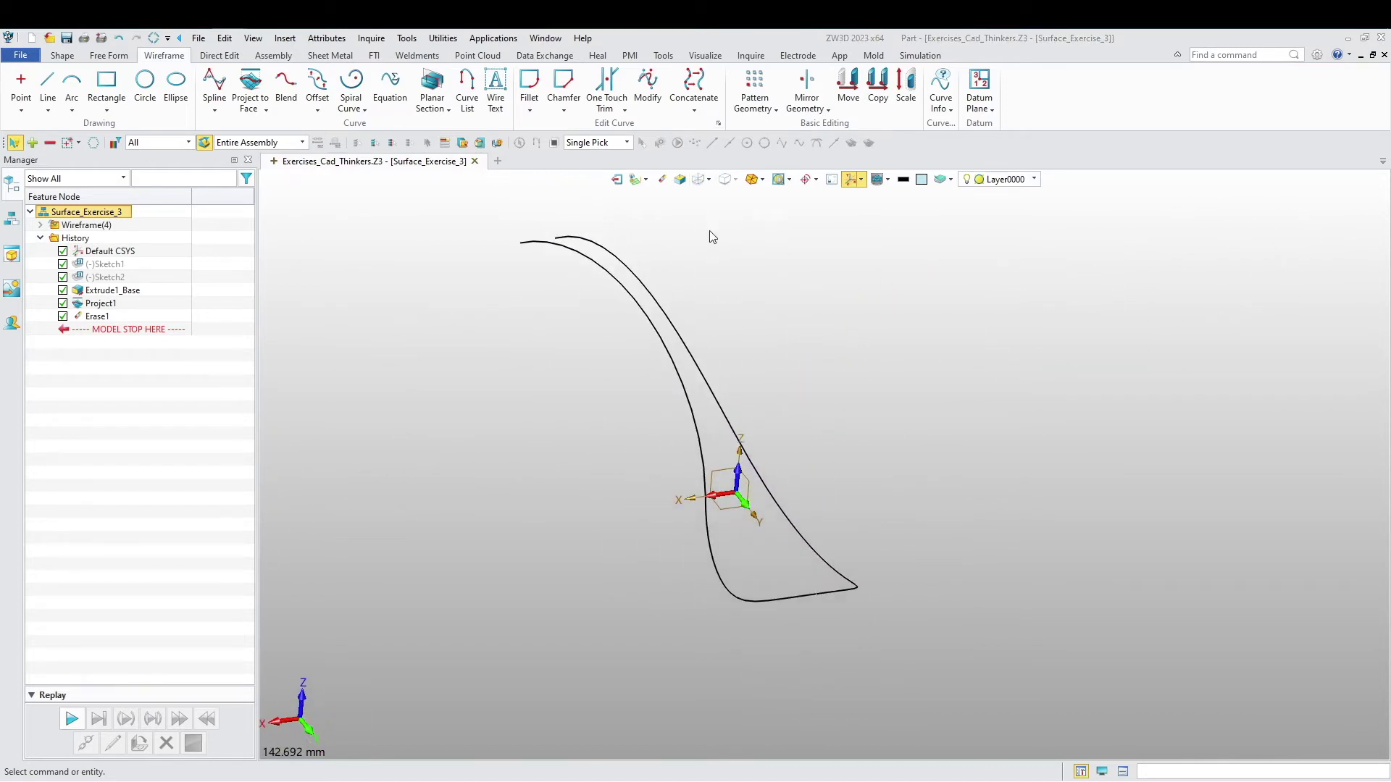
{"action": "mouse_move", "coordinate": [804, 377]}
{"action": "middle_mouse_down"}
{"action": "mouse_move", "coordinate": [813, 398]}
{"action": "mouse_move", "coordinate": [770, 247]}
{"action": "mouse_move", "coordinate": [754, 407]}
{"action": "mouse_move", "coordinate": [773, 407]}
{"action": "mouse_move", "coordinate": [779, 384]}
{"action": "middle_mouse_up"}
Insert a datum plane through the bowl, offset -22.5 mm from the default XZ plane.
{"action": "right_click", "coordinate": [779, 382]}
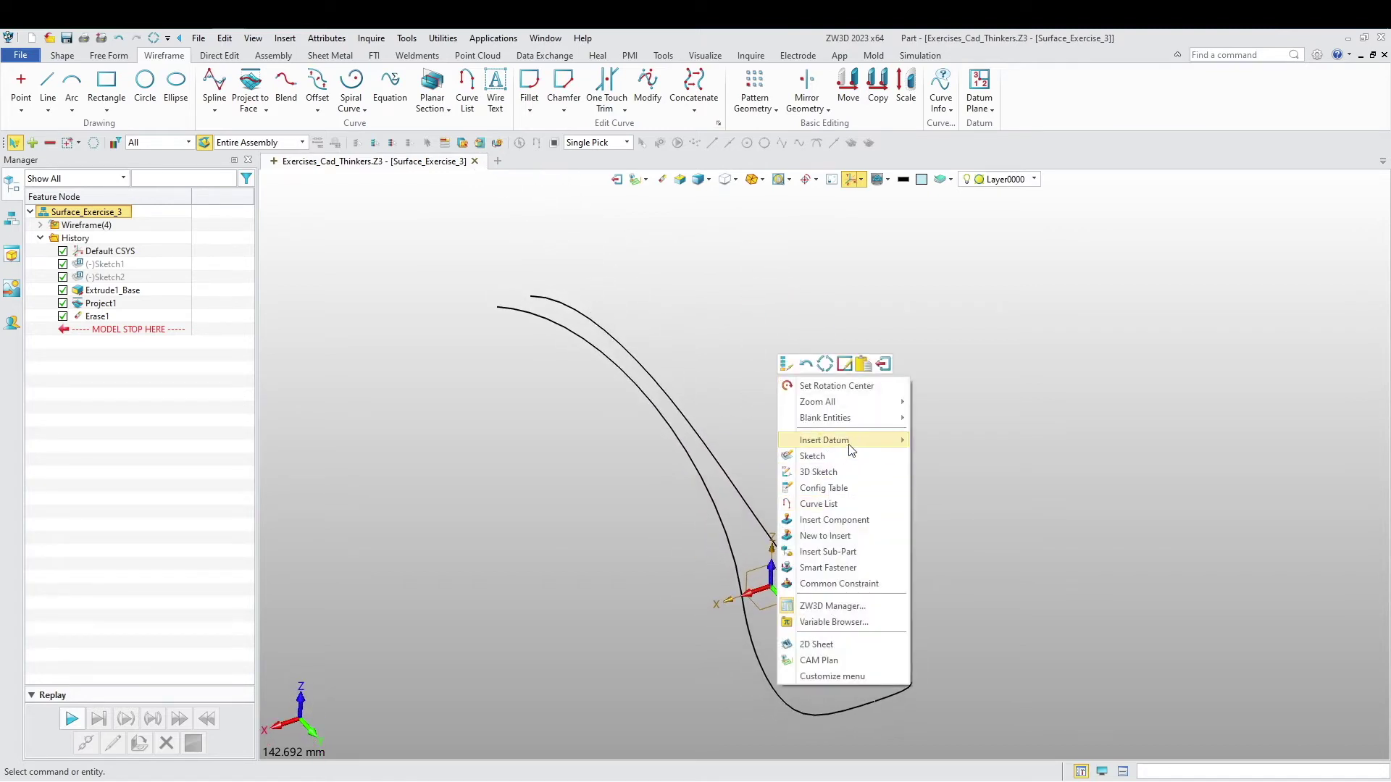
{"action": "mouse_move", "coordinate": [852, 451]}
{"action": "left_click", "coordinate": [965, 462]}
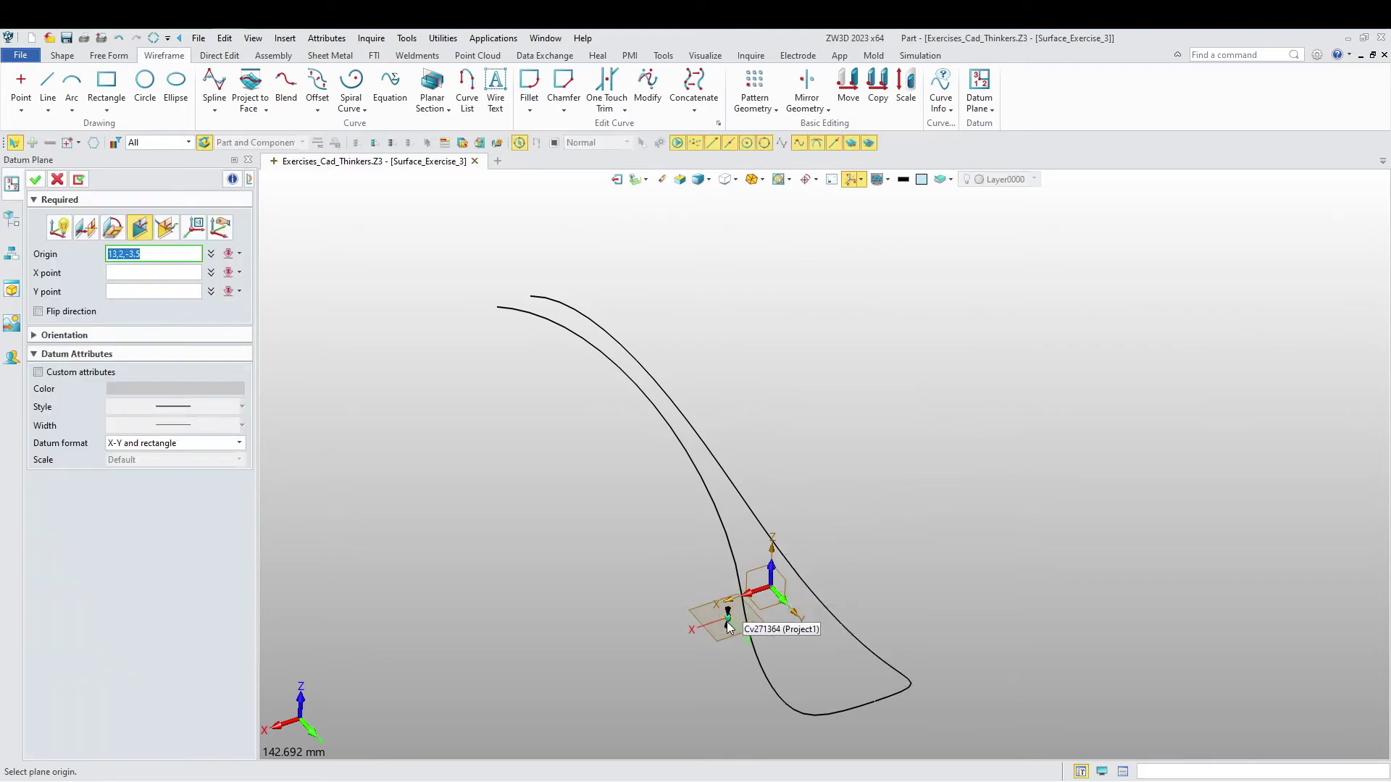
{"action": "scroll", "coordinate": [777, 533], "scroll_direction": "up", "scroll_amount": 3}
{"action": "left_click", "coordinate": [794, 536]}
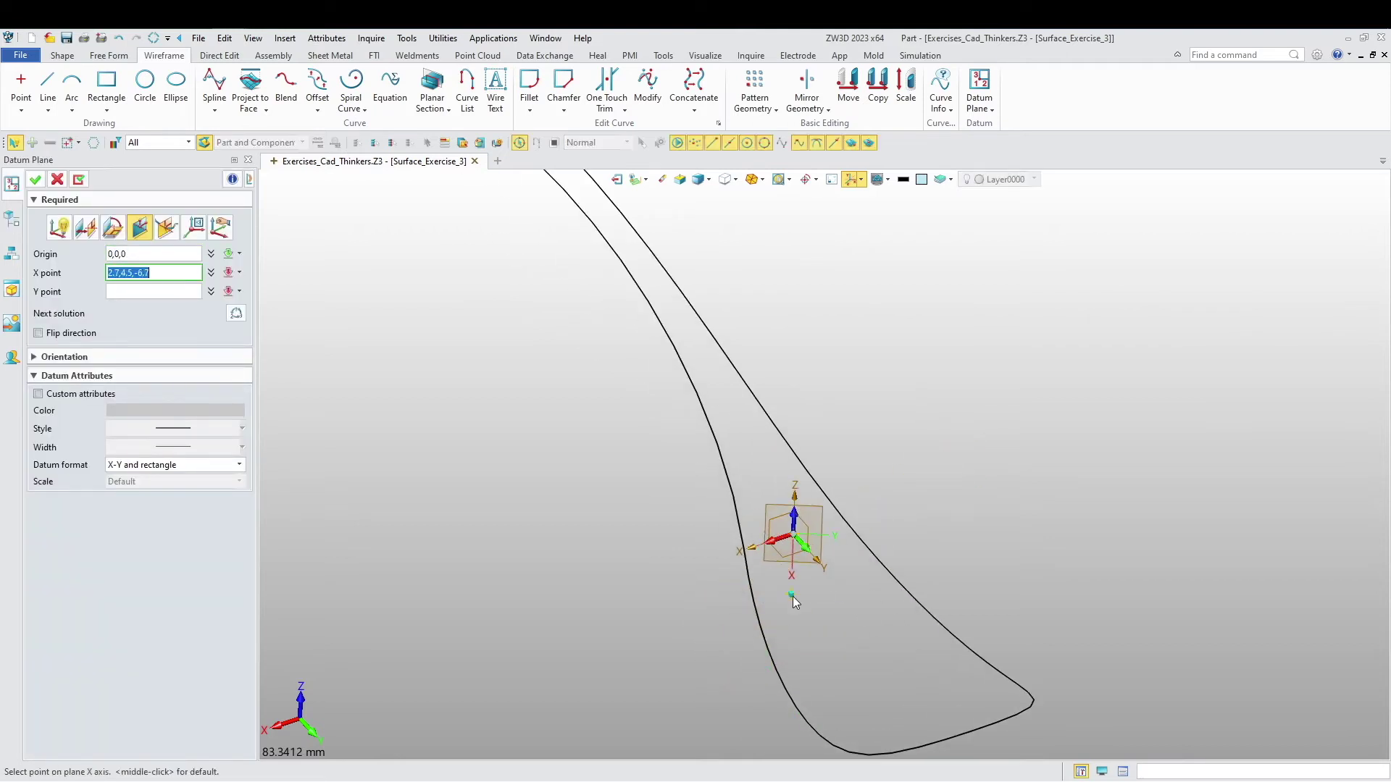
{"action": "key", "text": "BackSpace"}
{"action": "left_click", "coordinate": [87, 230]}
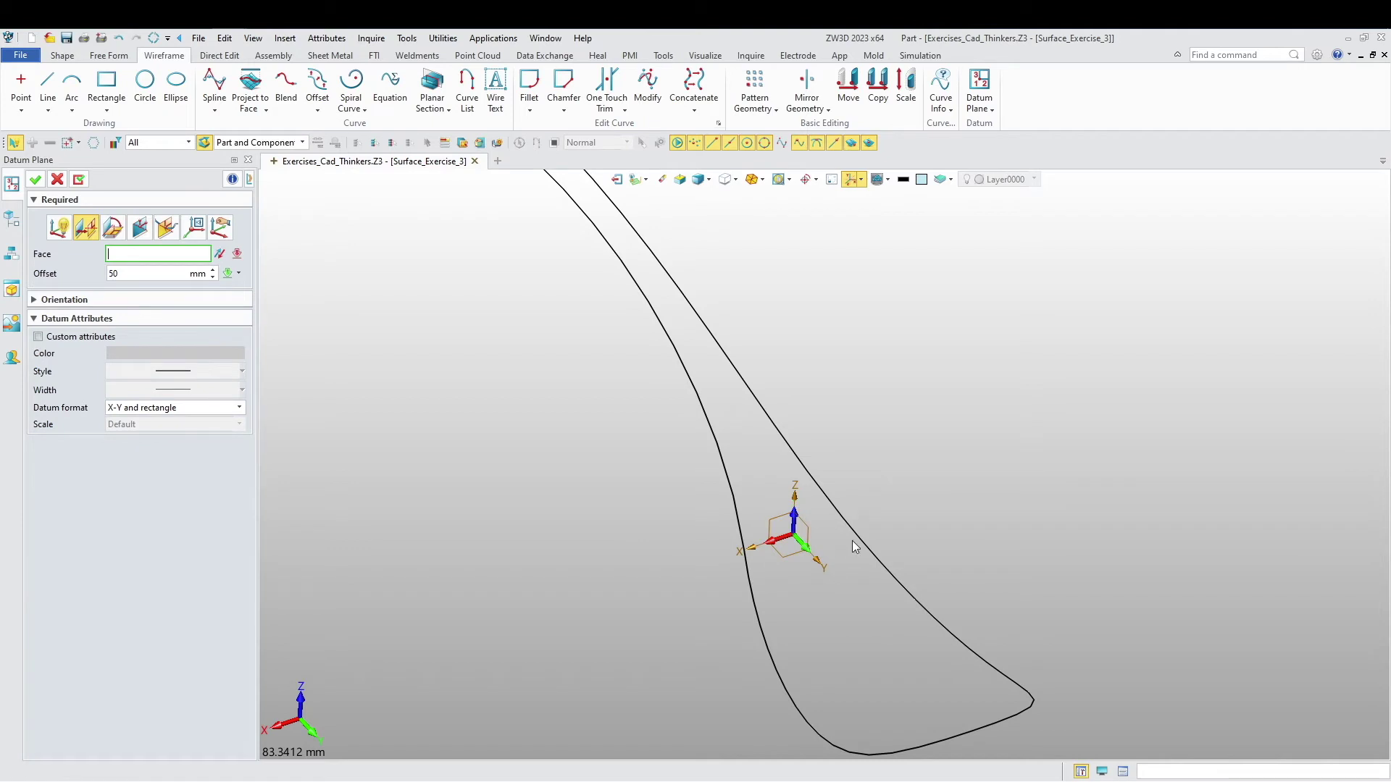
{"action": "left_click", "coordinate": [790, 540]}
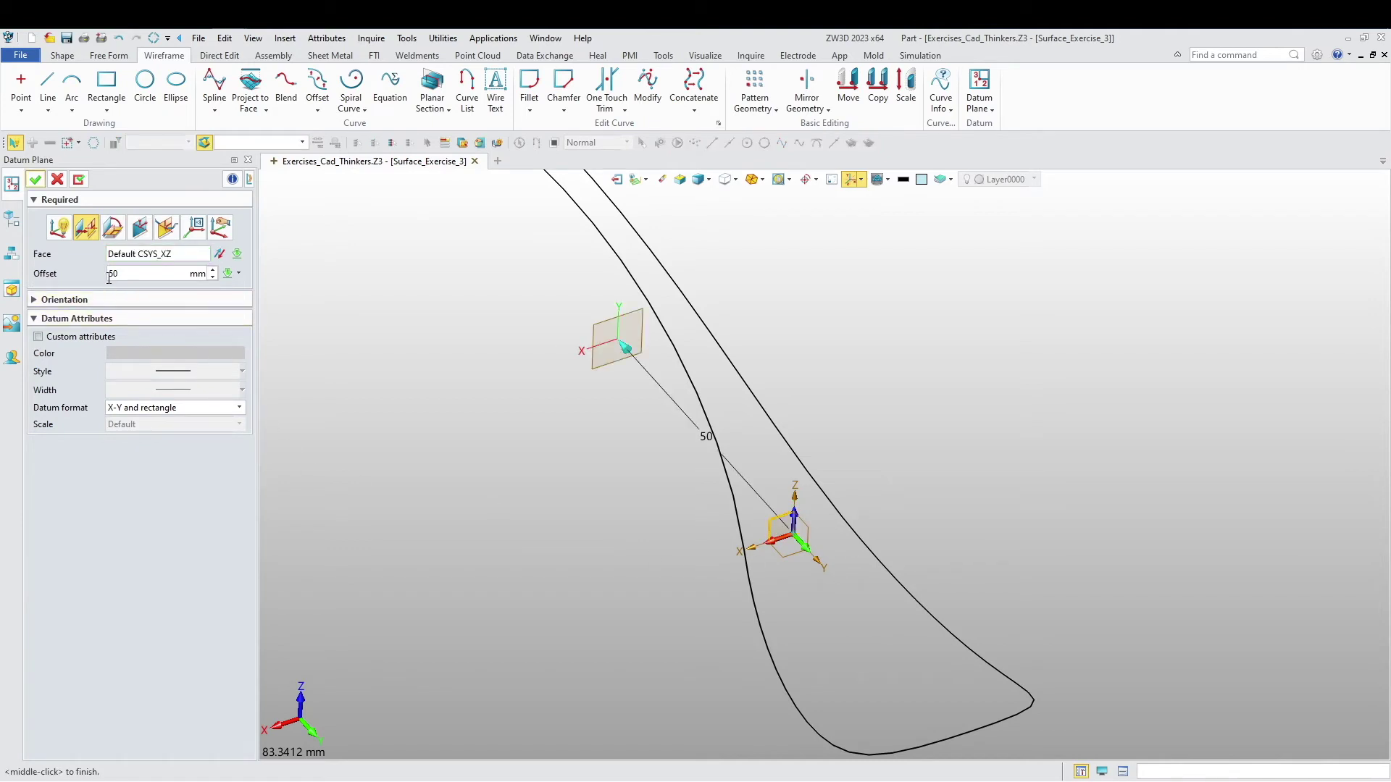
{"action": "left_click_drag", "start_coordinate": [120, 273], "coordinate": [73, 280]}
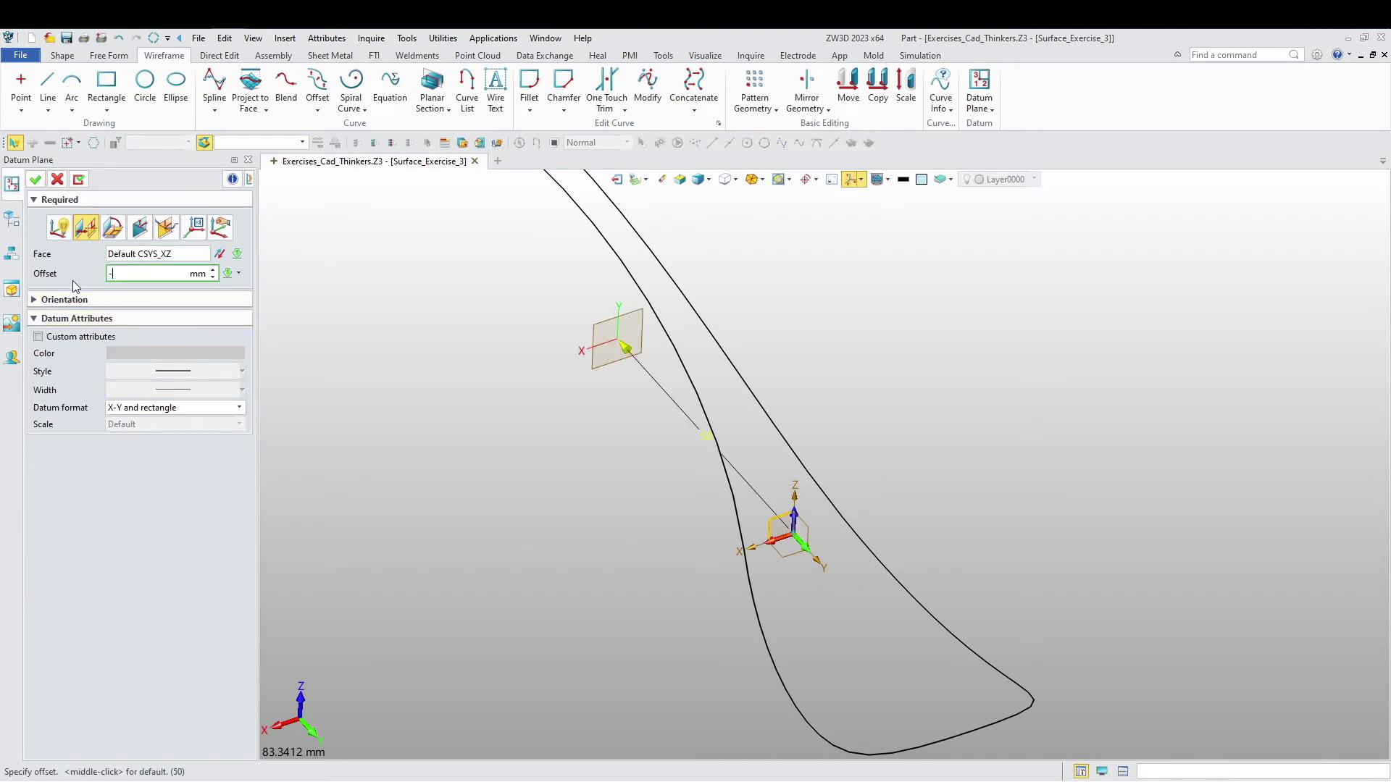
{"action": "type", "text": "-22.5"}
{"action": "key", "text": "Return"}
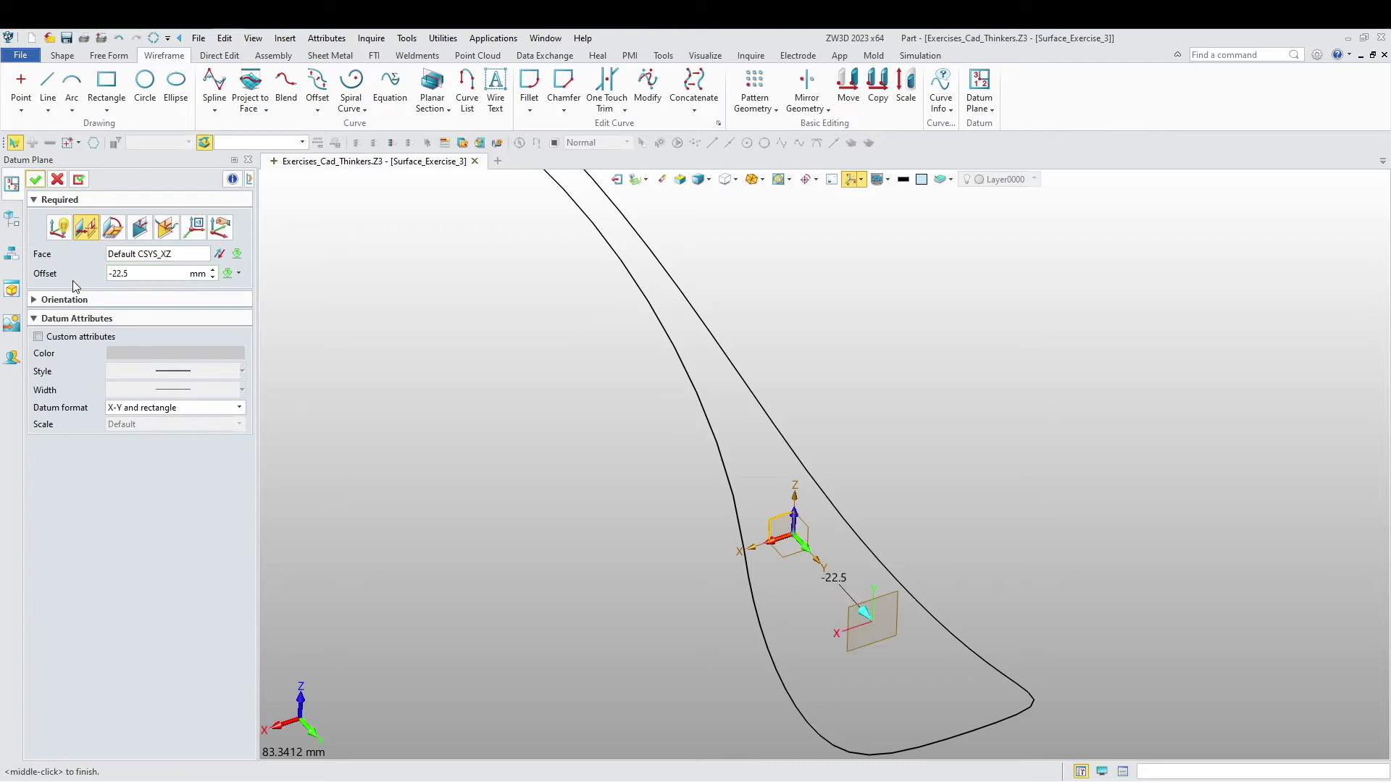
{"action": "left_click", "coordinate": [35, 179]}
{"action": "middle_click", "coordinate": [637, 497]}
{"action": "left_click", "coordinate": [770, 527]}
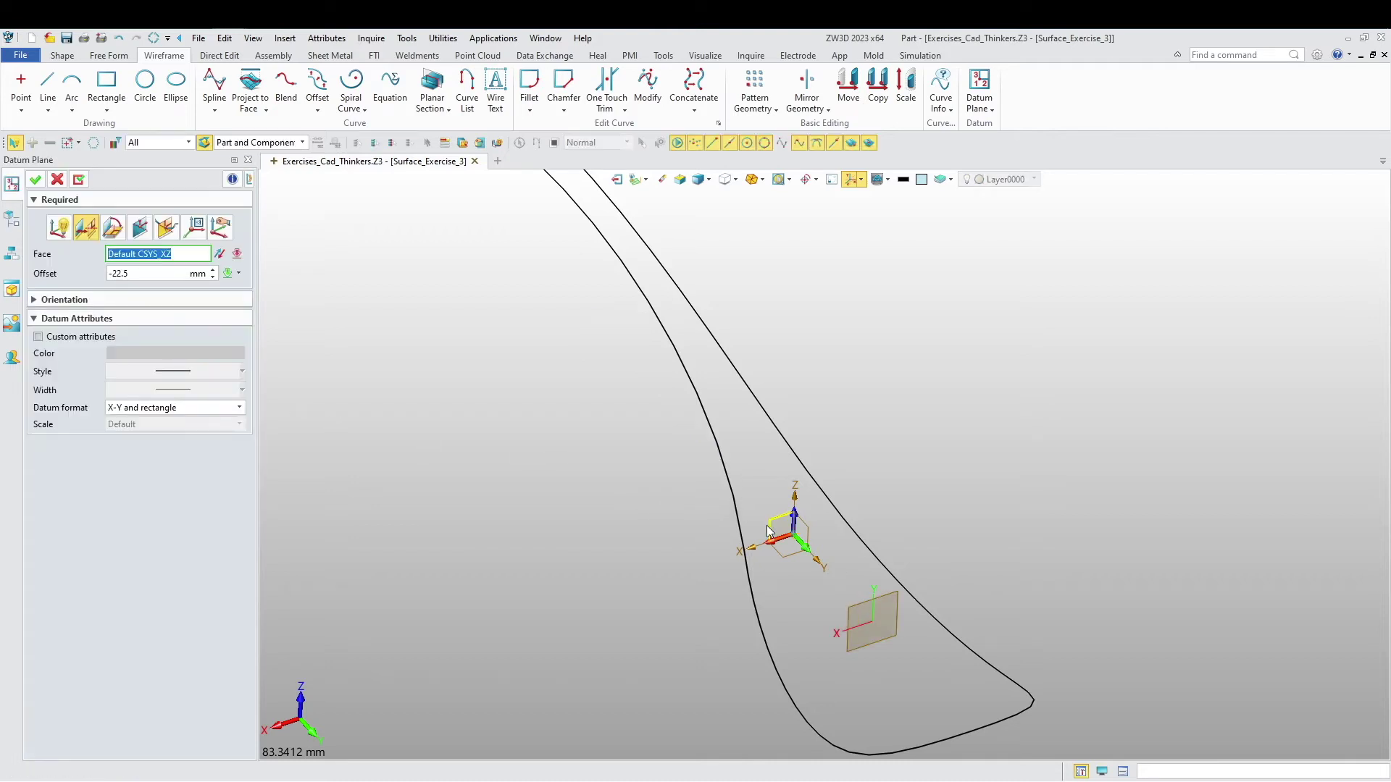
{"action": "left_click", "coordinate": [35, 179]}
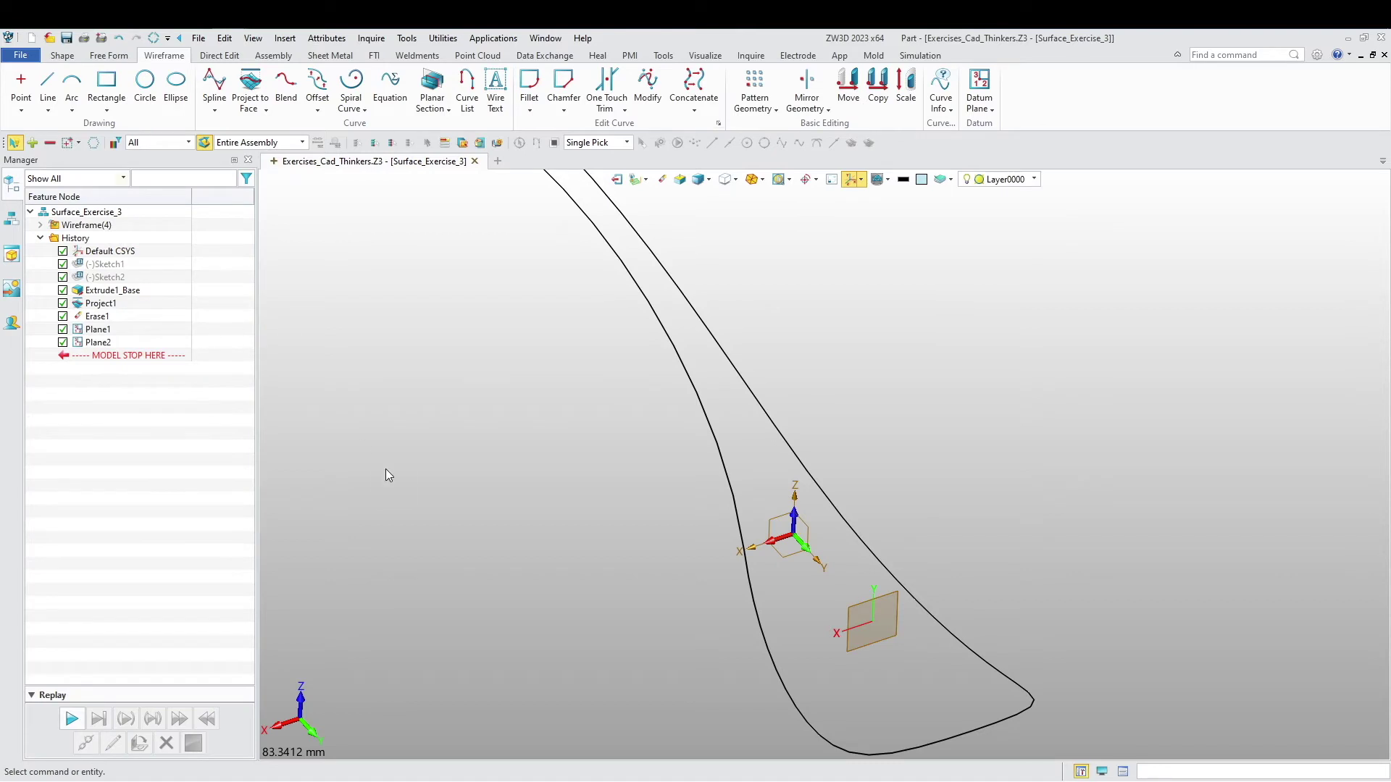
{"action": "middle_click", "coordinate": [455, 439]}
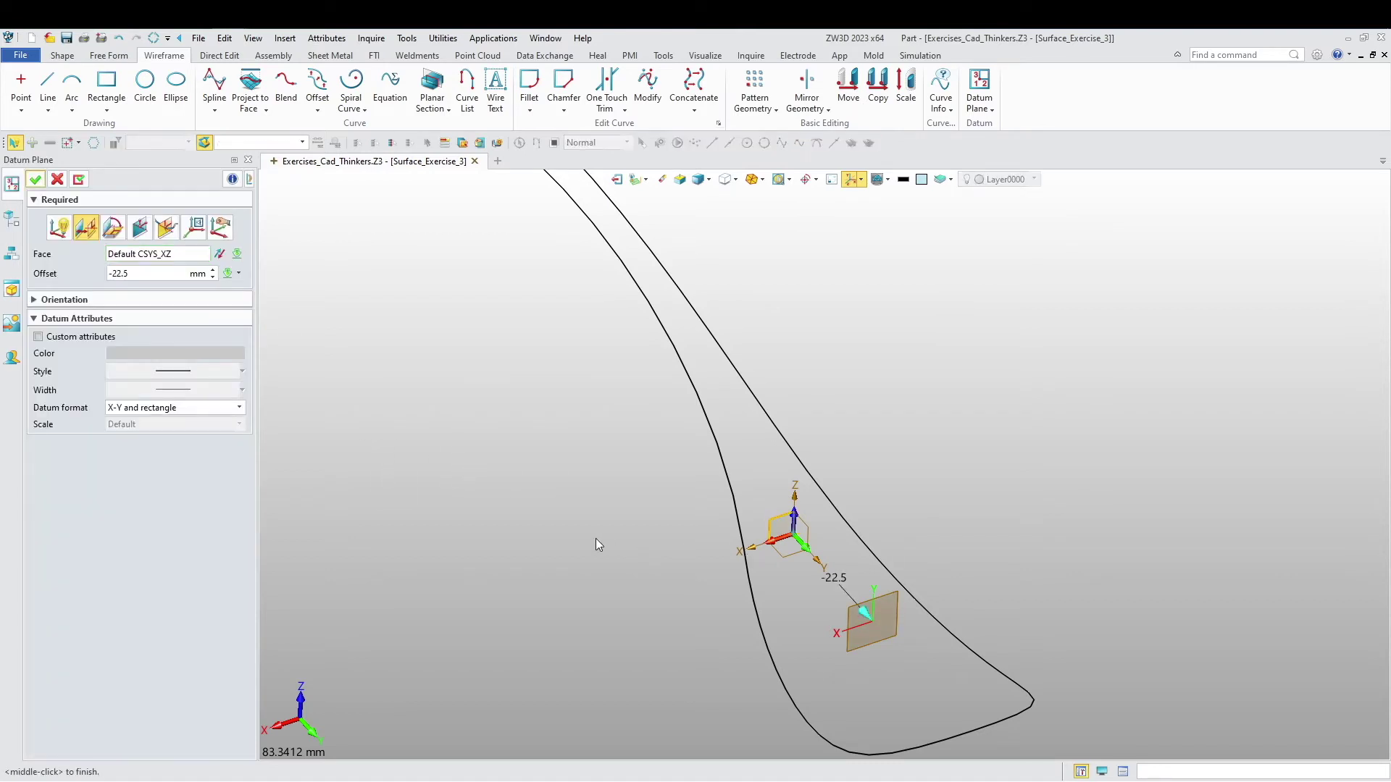
{"action": "middle_click", "coordinate": [436, 503]}
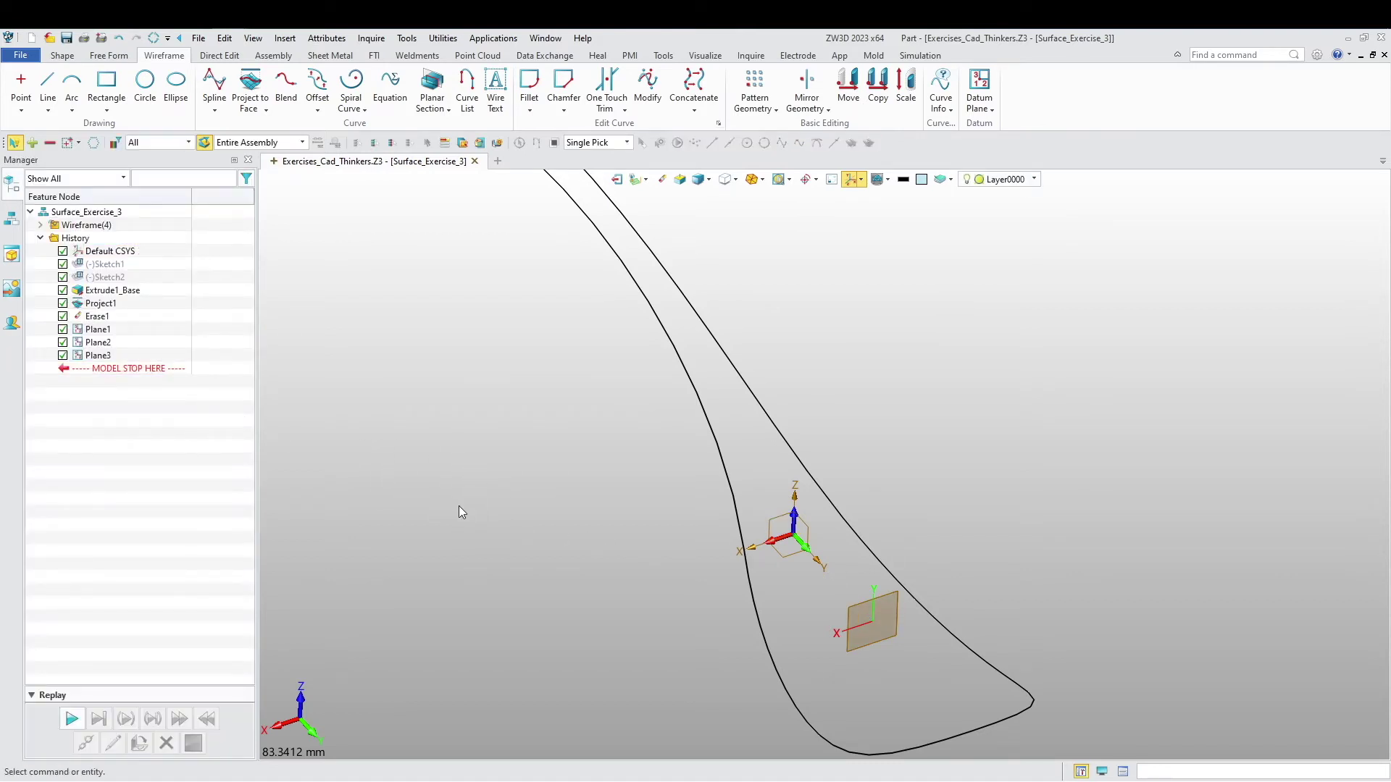
{"action": "key", "text": "ctrl+z"}
{"action": "key", "text": "ctrl+z"}
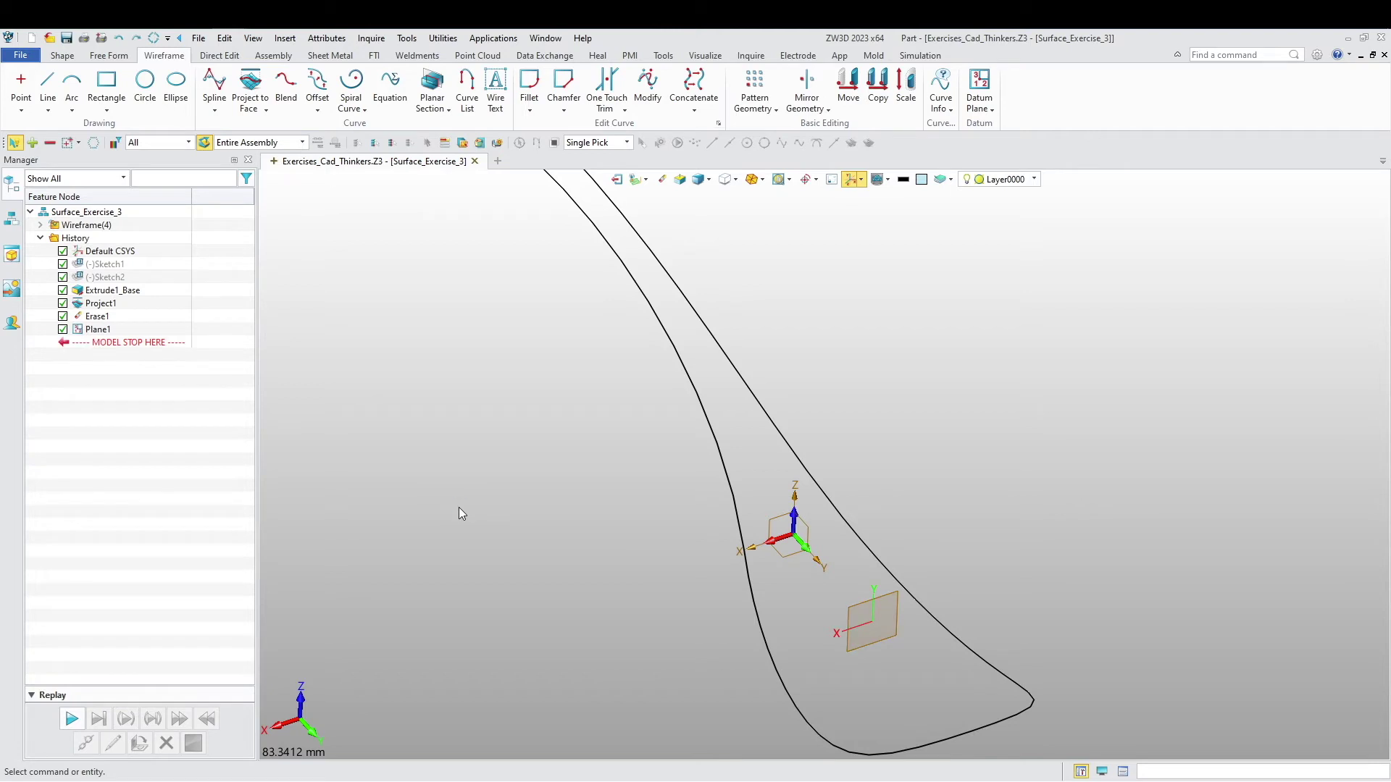
{"action": "key", "text": "ctrl+z"}
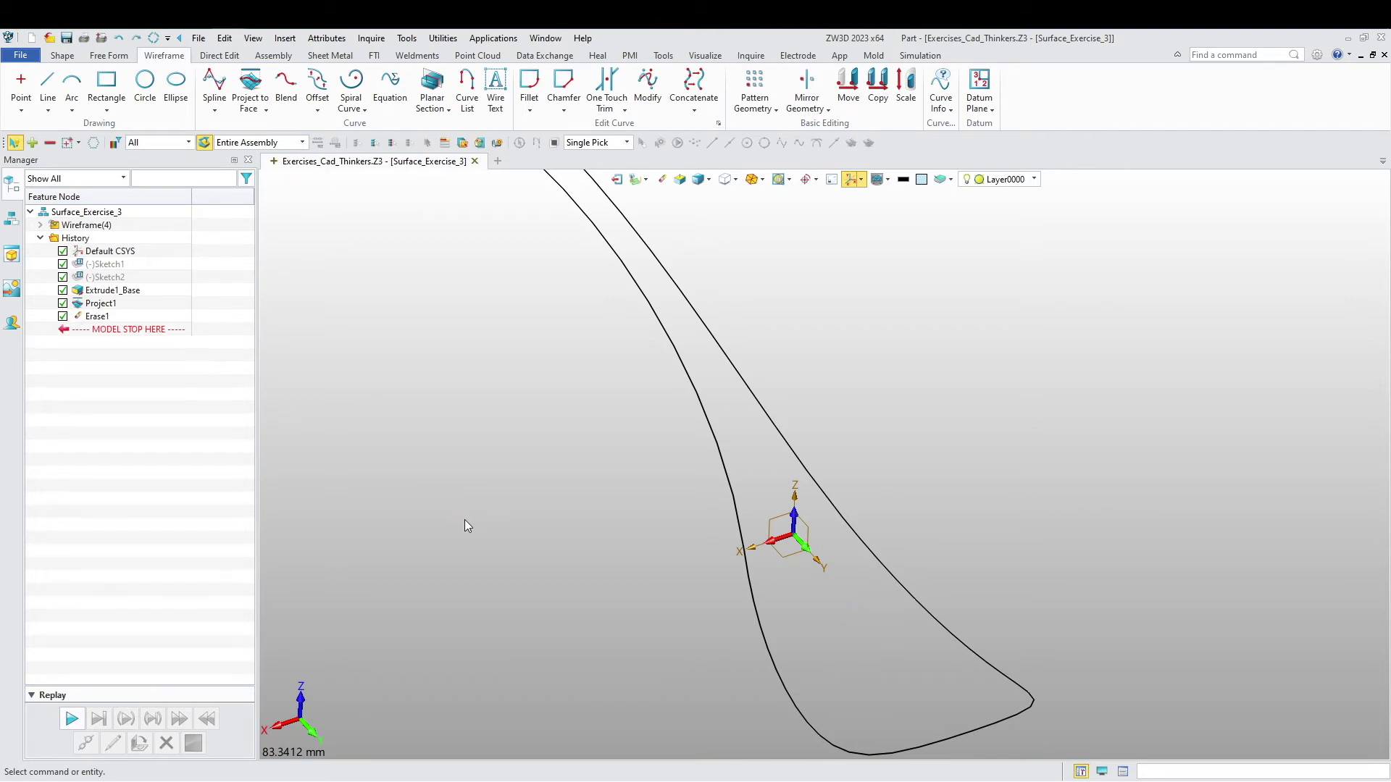
{"action": "key", "text": "ctrl+y"}
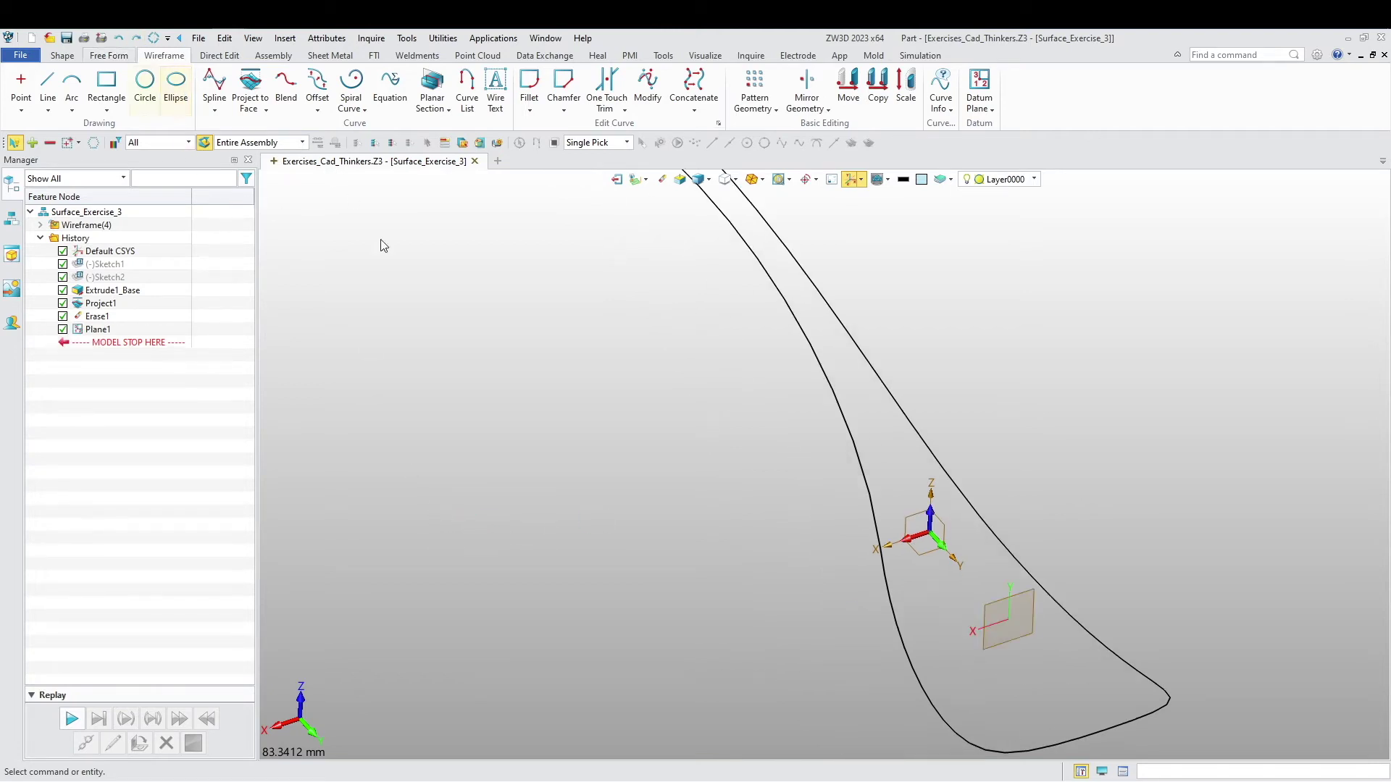
Insert a datum plane along the spoon handle, offset 50 mm from the default XZ plane.
{"action": "right_click", "coordinate": [539, 395]}
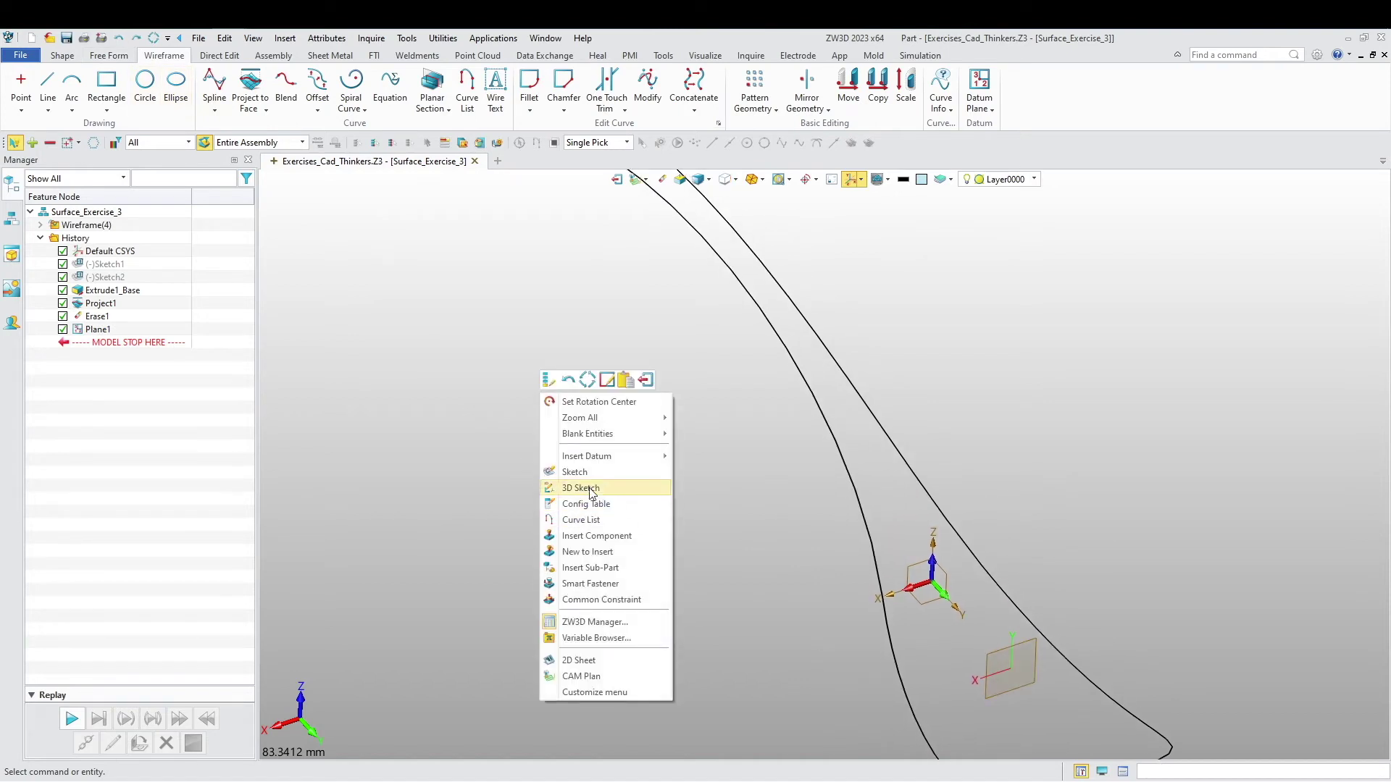
{"action": "mouse_move", "coordinate": [622, 455]}
{"action": "left_click", "coordinate": [716, 473]}
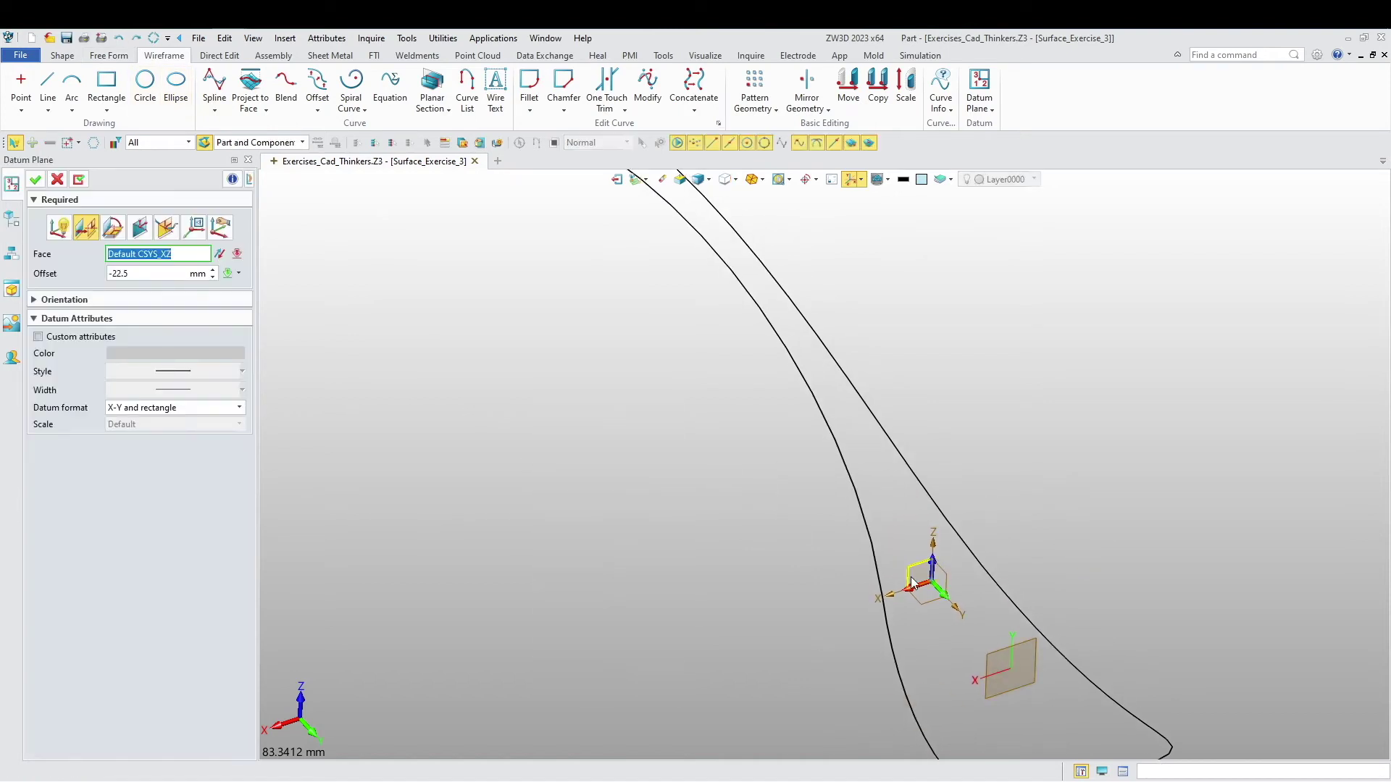
{"action": "left_click", "coordinate": [45, 275]}
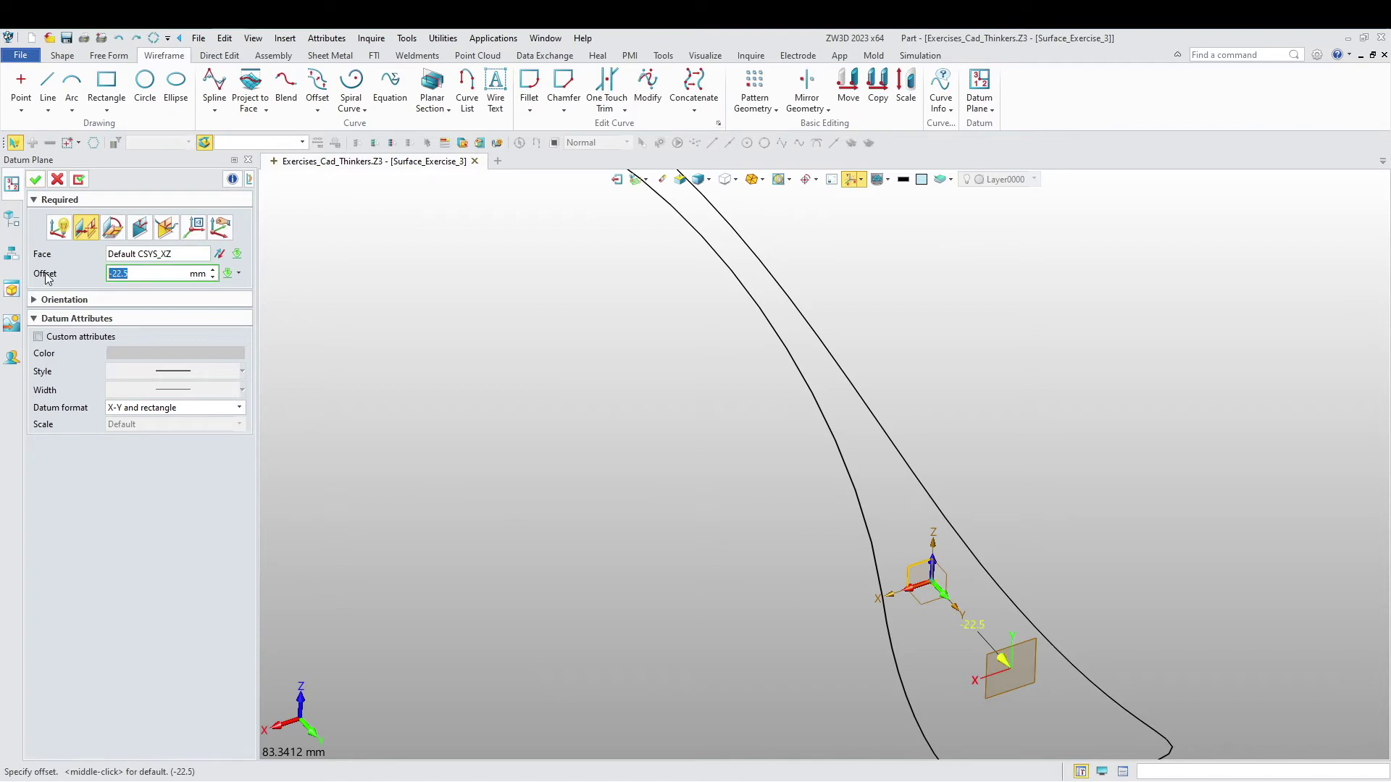
{"action": "key", "text": "Return"}
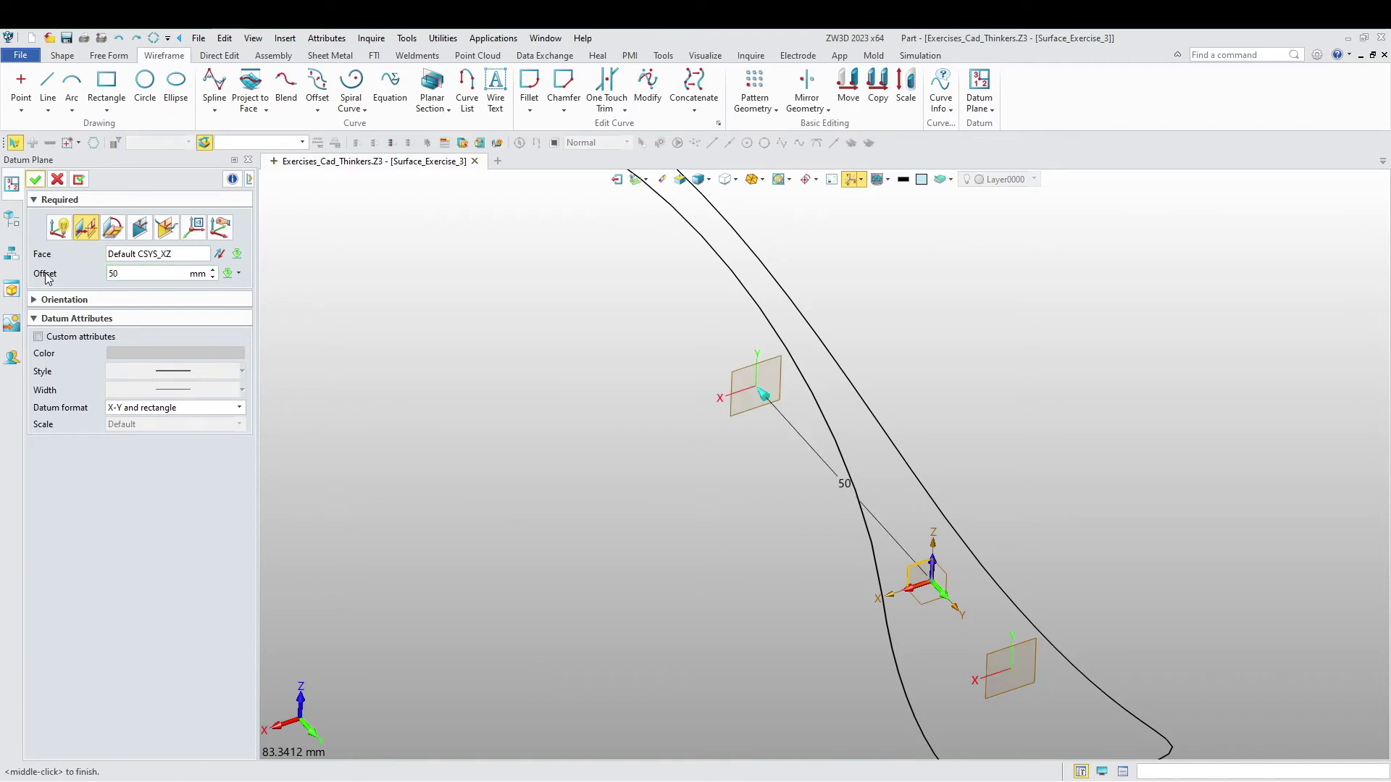
{"action": "scroll", "coordinate": [323, 461], "scroll_direction": "down", "scroll_amount": 1}
{"action": "middle_click", "coordinate": [322, 455]}
Begin a three-point datum plane with its origin at 50 percent between the two end points of the handle curves.
{"action": "scroll", "coordinate": [324, 464], "scroll_direction": "down", "scroll_amount": 4}
{"action": "middle_click_drag", "start_coordinate": [365, 503], "coordinate": [469, 612]}
{"action": "middle_click", "coordinate": [435, 448]}
{"action": "scroll", "coordinate": [433, 446], "scroll_direction": "up", "scroll_amount": 3}
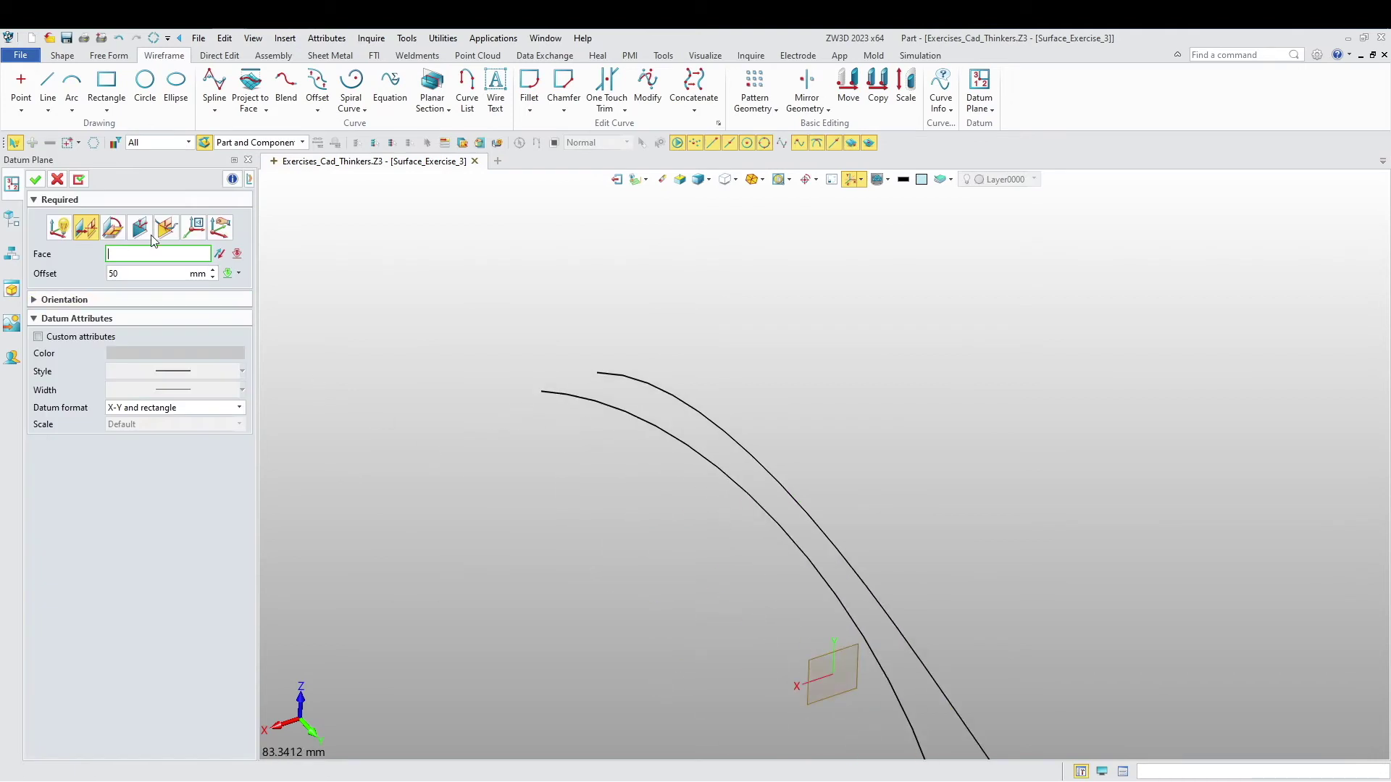
{"action": "right_click", "coordinate": [427, 331]}
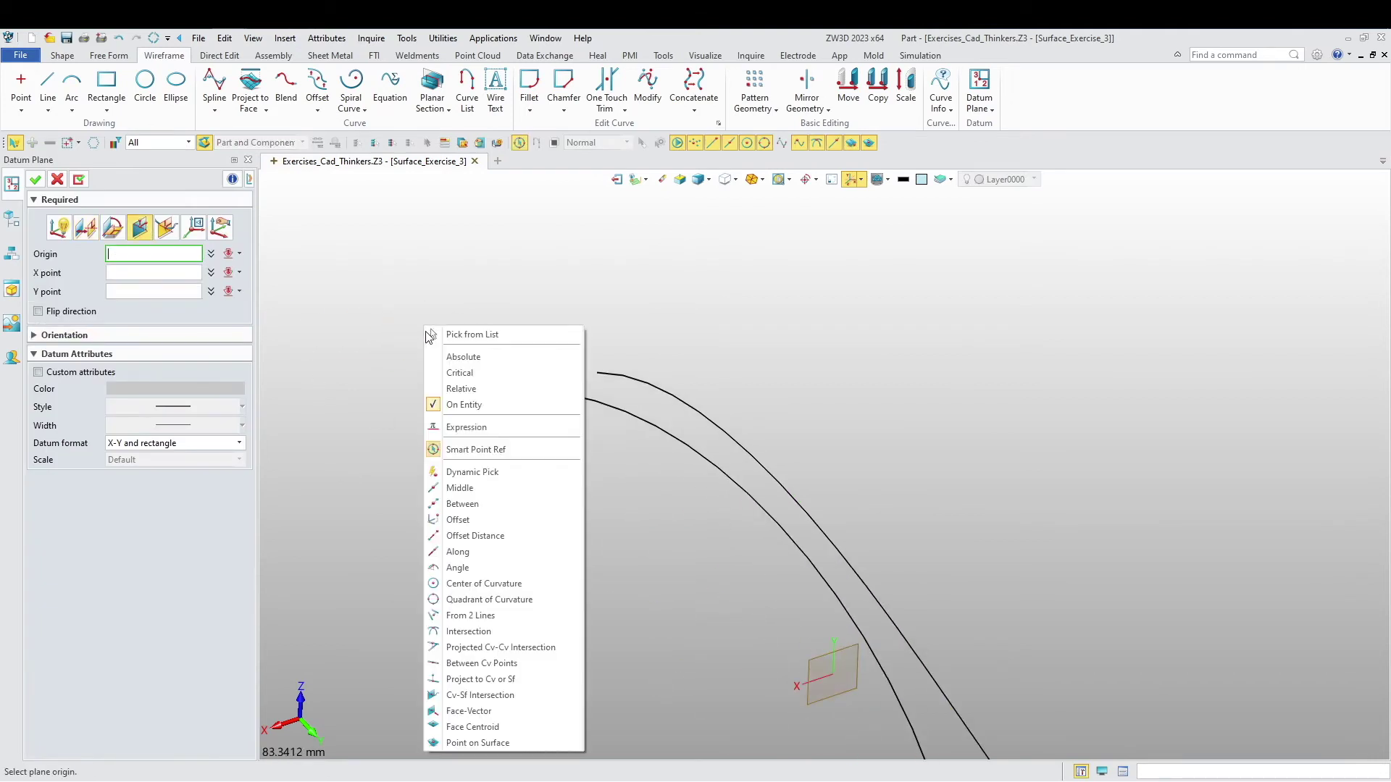
{"action": "left_click", "coordinate": [472, 505]}
{"action": "left_click", "coordinate": [540, 397]}
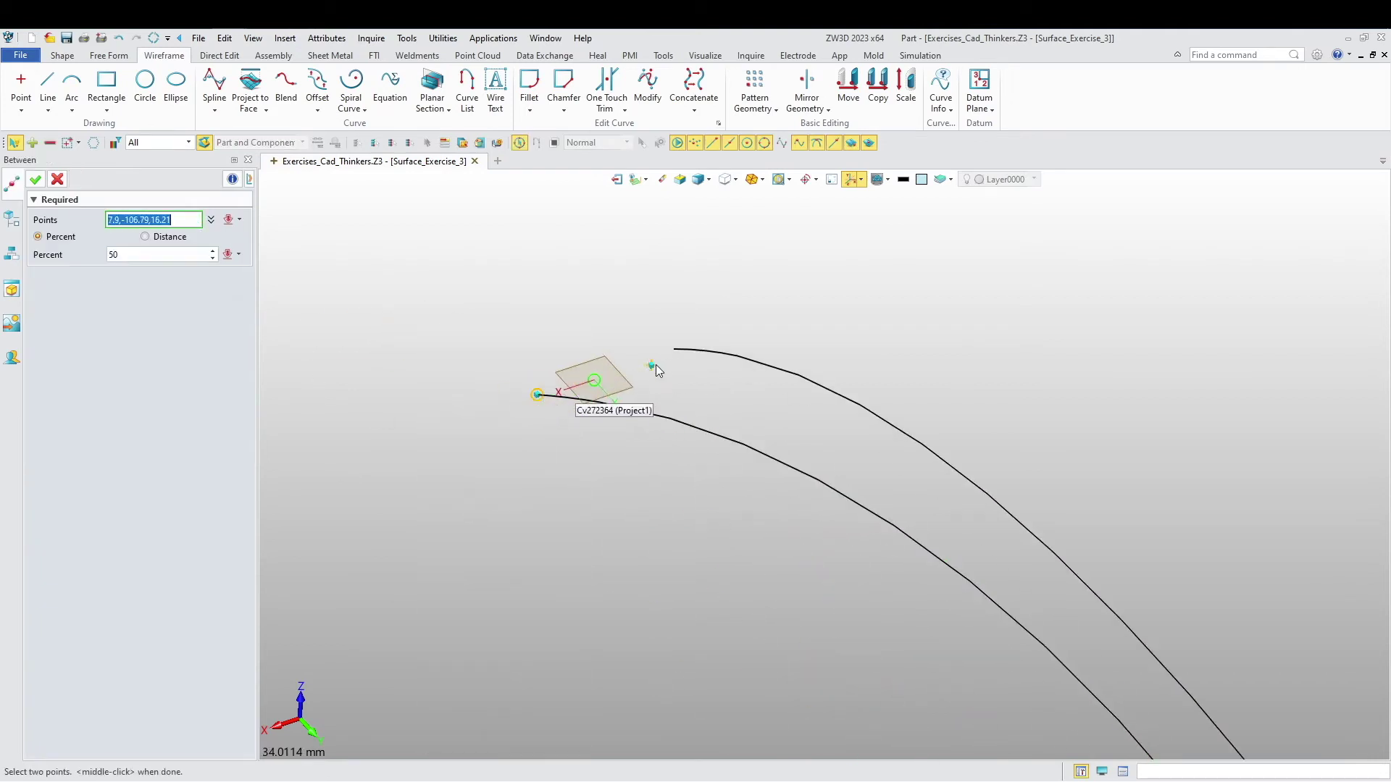
{"action": "left_click", "coordinate": [674, 350]}
{"action": "middle_click", "coordinate": [525, 333]}
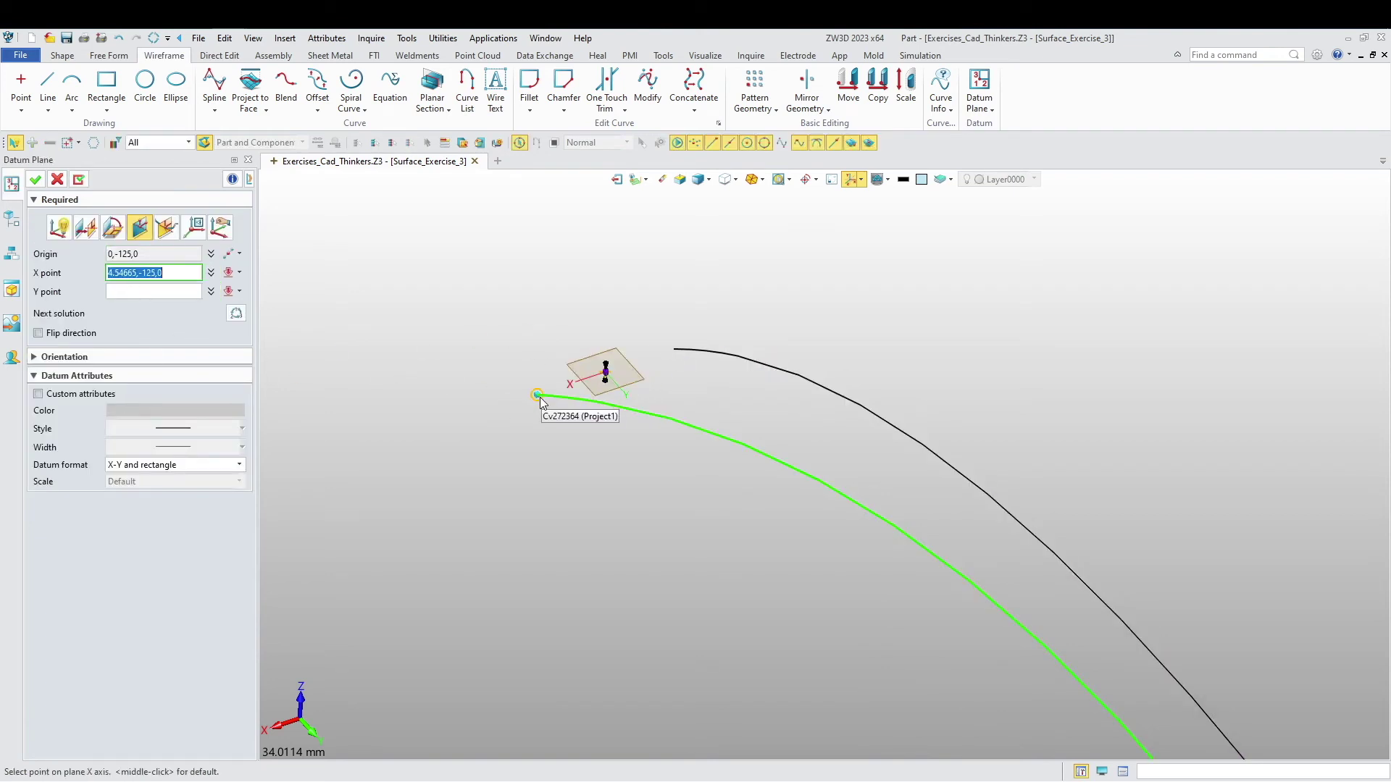
Align the new plane's X direction with a handle curve end point, set its X angle to 90 degrees and create it.
{"action": "left_click", "coordinate": [562, 402]}
{"action": "left_click", "coordinate": [92, 338]}
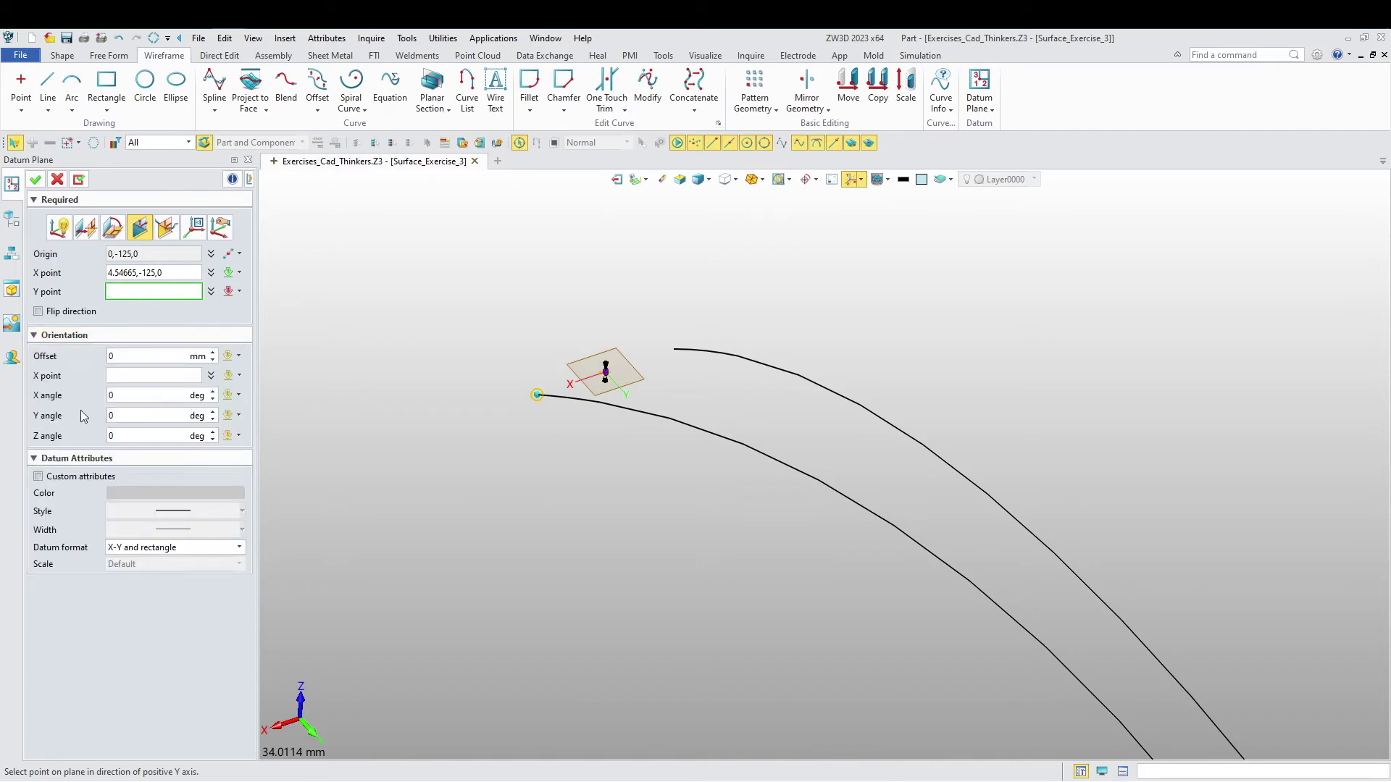
{"action": "type", "text": "90"}
{"action": "key", "text": "Return"}
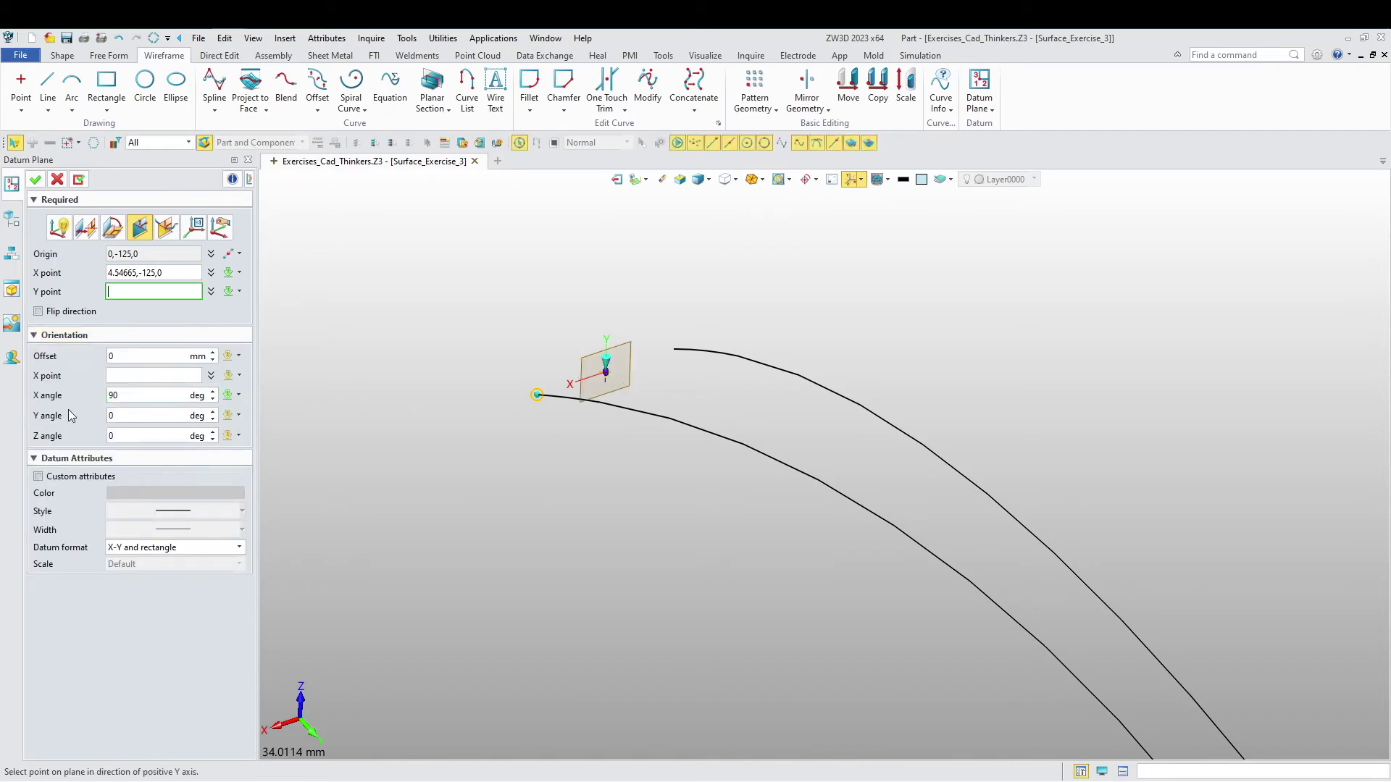
{"action": "left_click", "coordinate": [34, 179]}
Start a sketch on the datum plane through the spoon bowl.
{"action": "scroll", "coordinate": [591, 357], "scroll_direction": "down", "scroll_amount": 6}
{"action": "right_click_drag", "start_coordinate": [612, 498], "coordinate": [599, 587]}
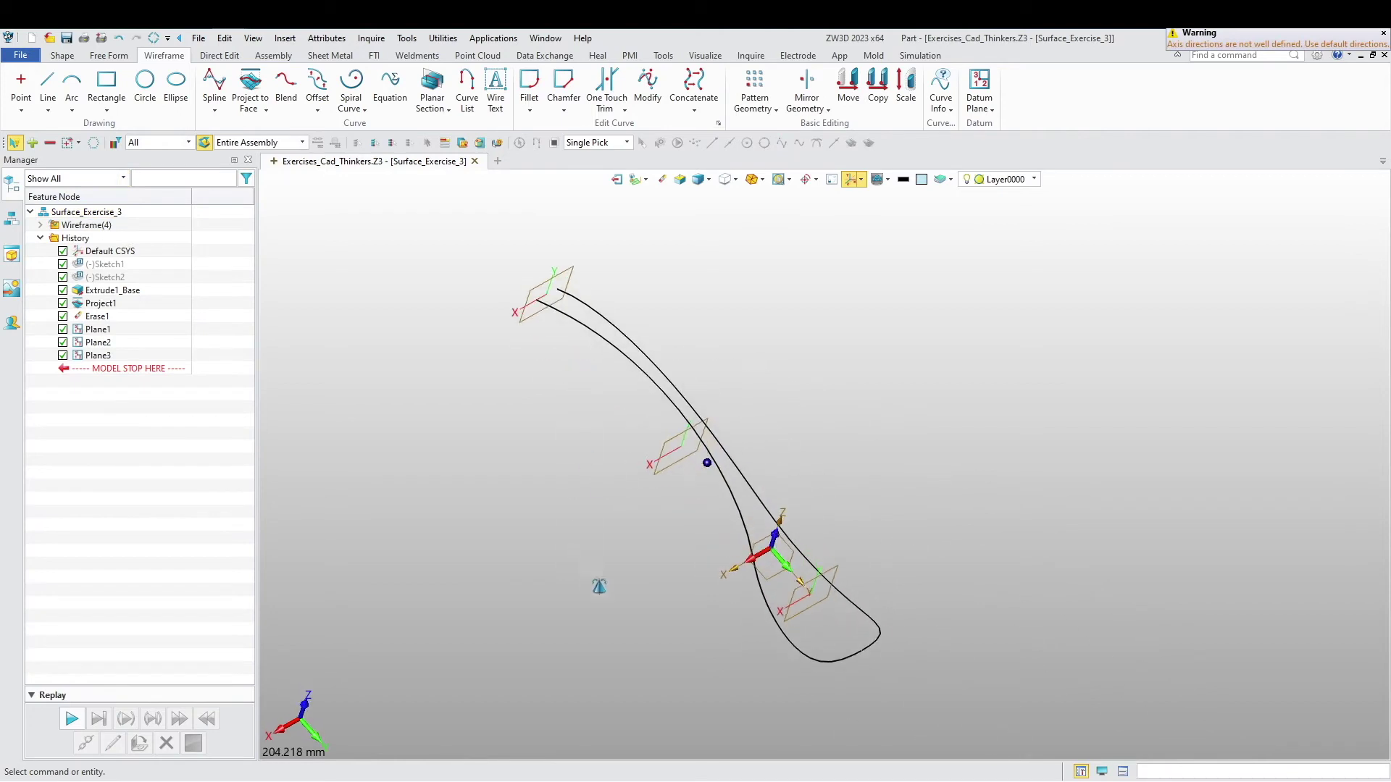
{"action": "middle_click_drag", "start_coordinate": [600, 585], "coordinate": [546, 476]}
{"action": "right_click", "coordinate": [542, 513]}
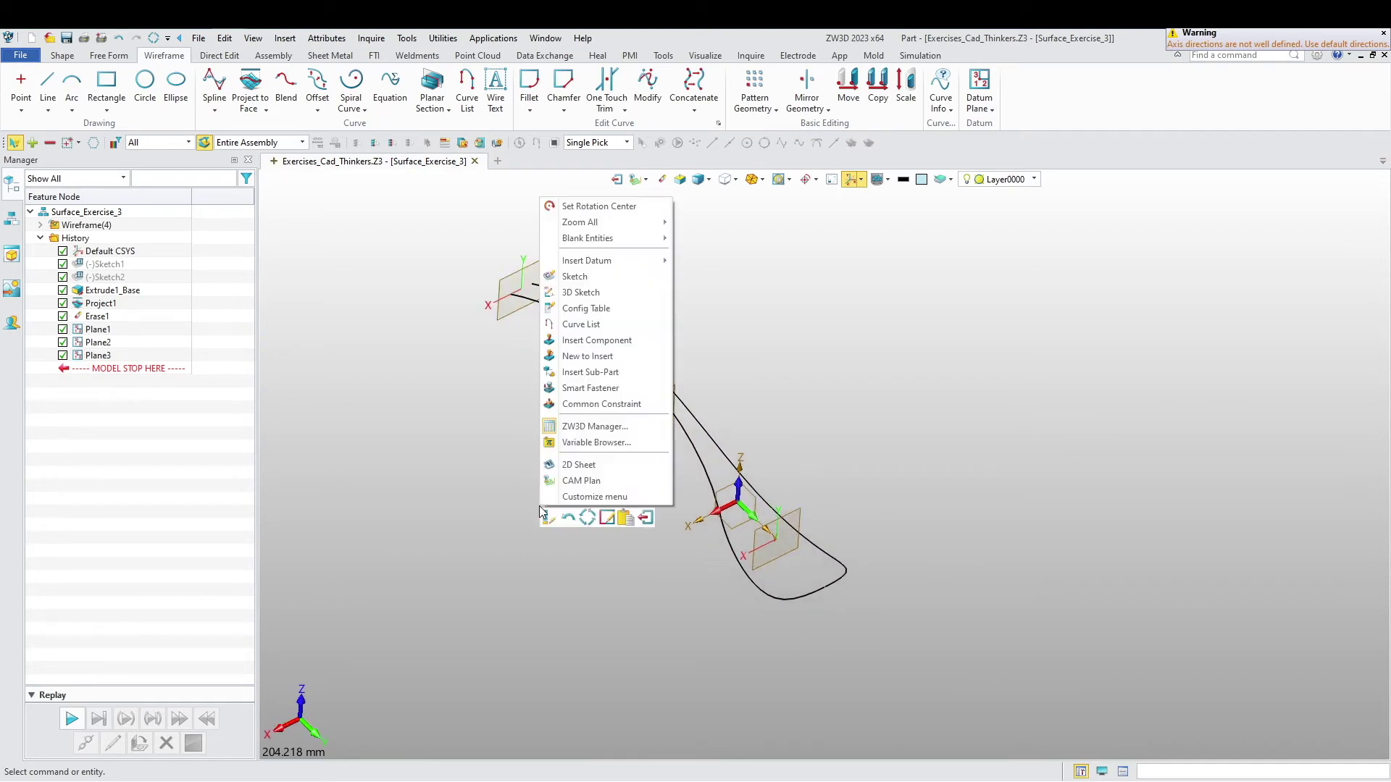
{"action": "left_click", "coordinate": [575, 276]}
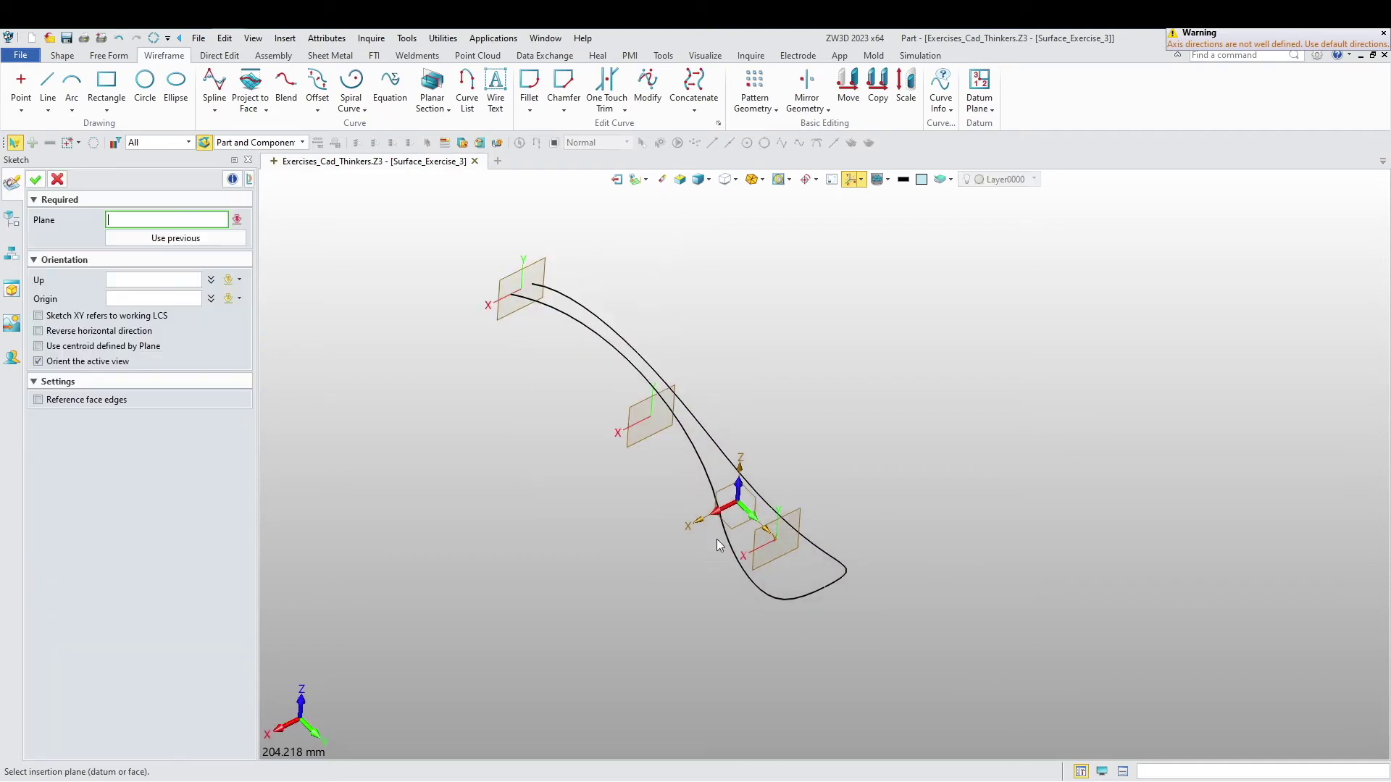
{"action": "left_click", "coordinate": [779, 554]}
{"action": "middle_click", "coordinate": [668, 578]}
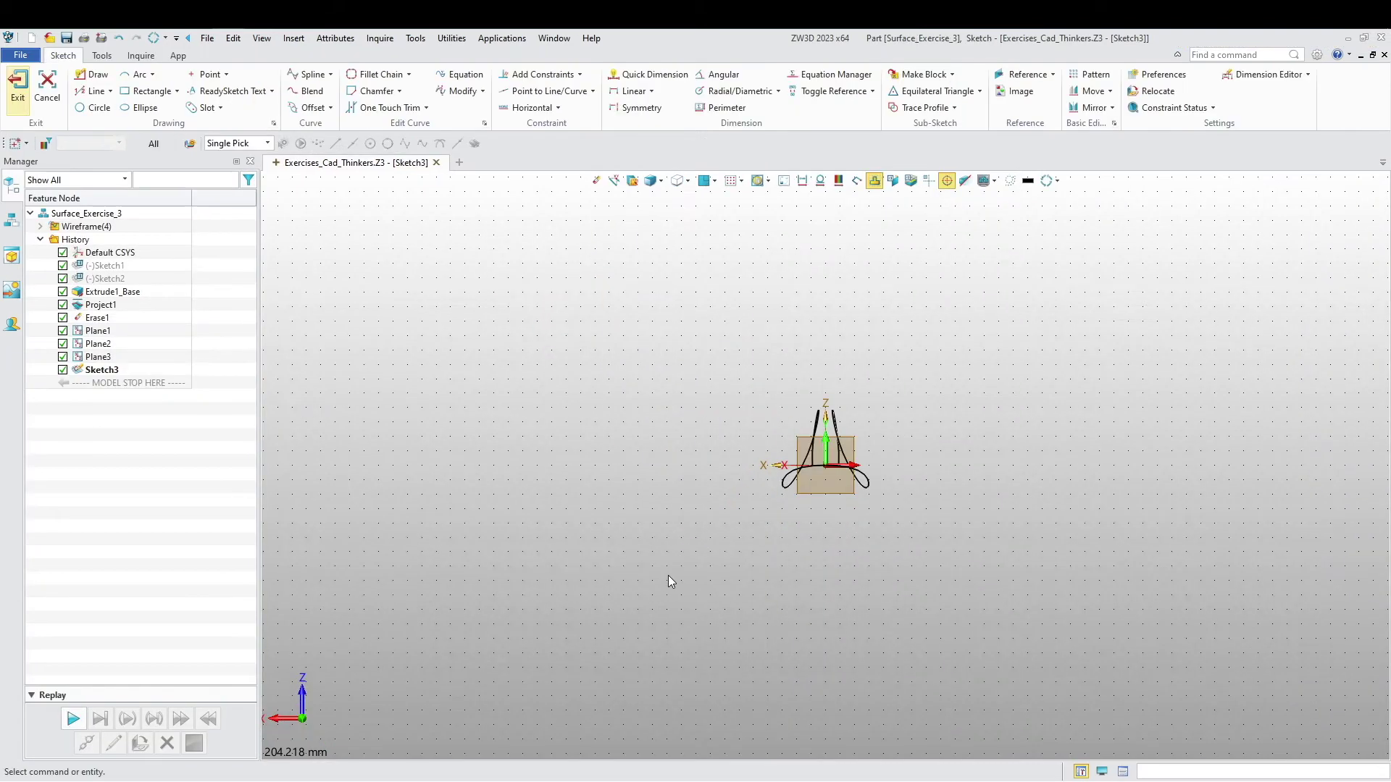
Reference the points where the two bowl outline curves intersect the sketch plane as construction geometry.
{"action": "right_click_drag", "start_coordinate": [443, 601], "coordinate": [673, 616]}
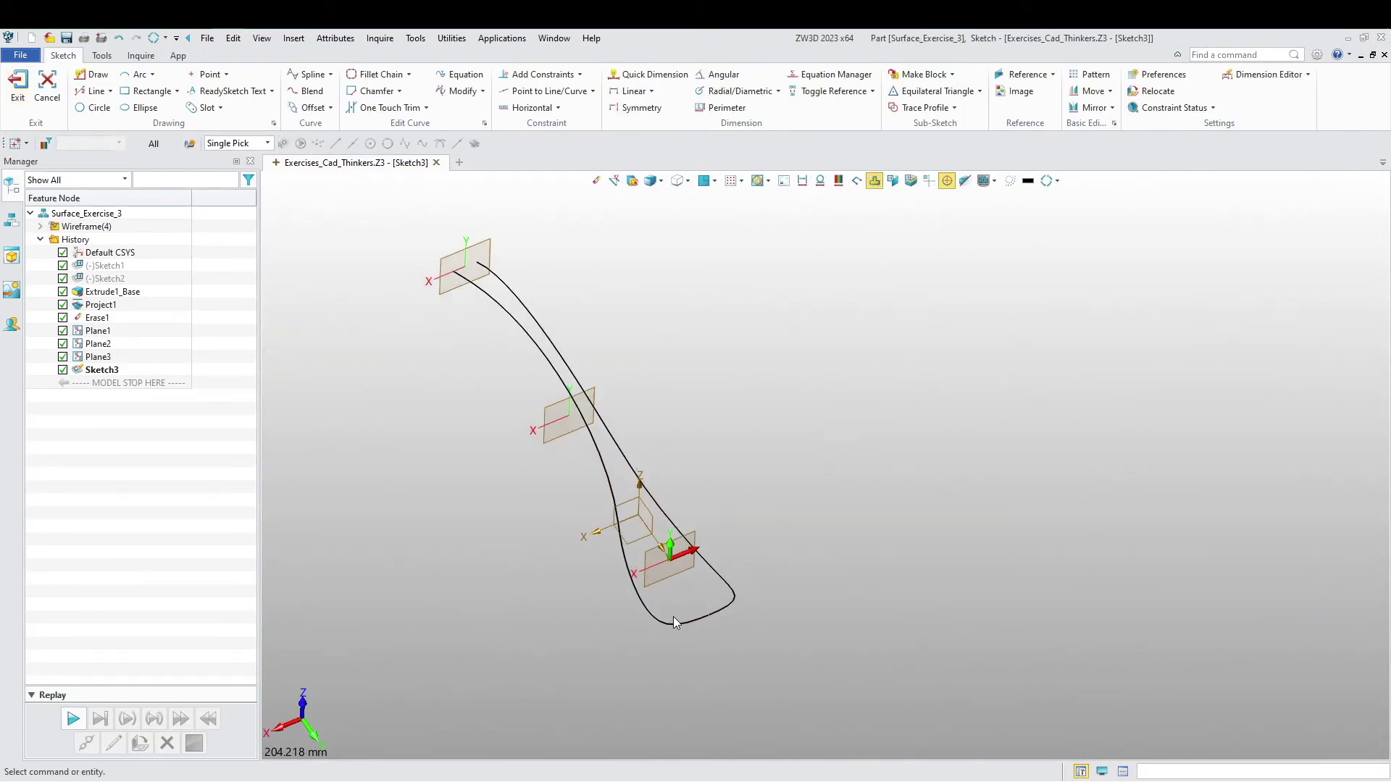
{"action": "scroll", "coordinate": [680, 629], "scroll_direction": "up", "scroll_amount": 4}
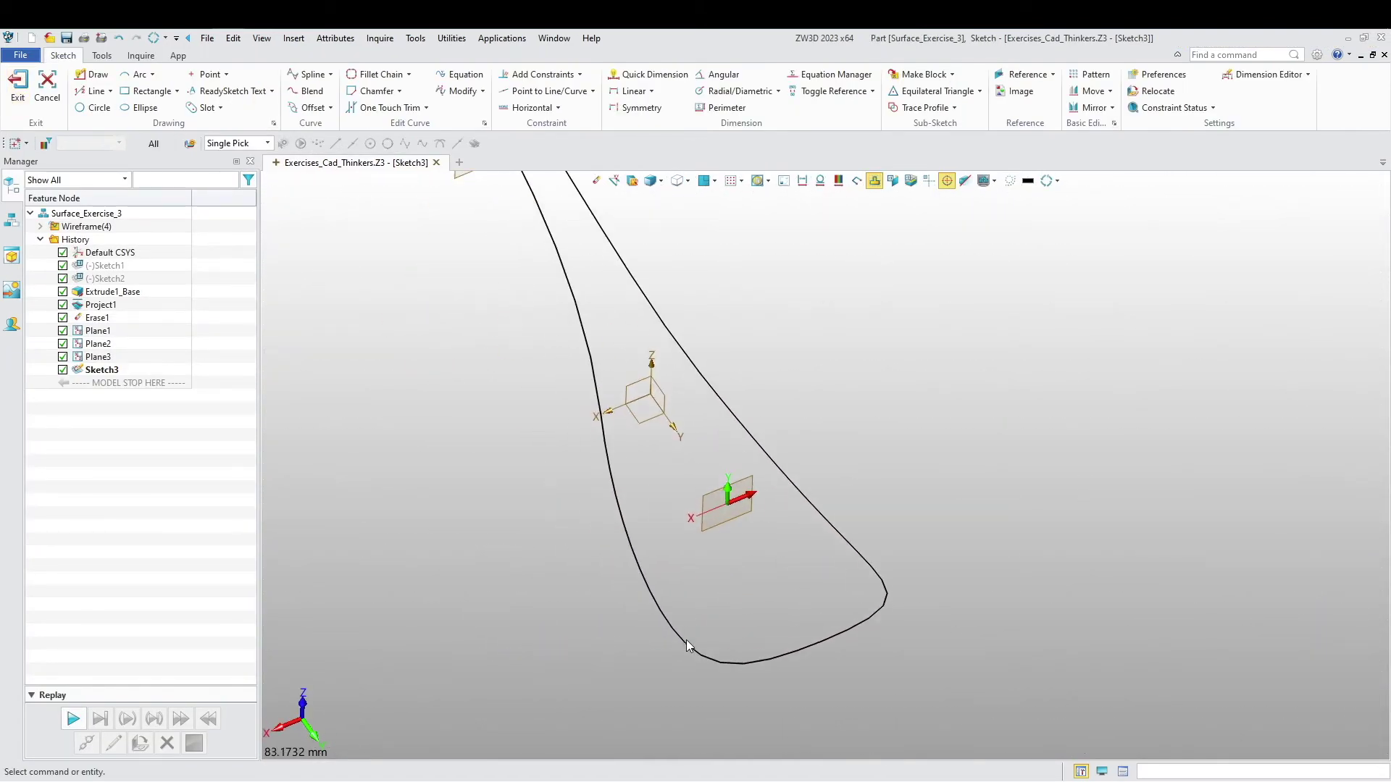
{"action": "left_click", "coordinate": [1025, 74]}
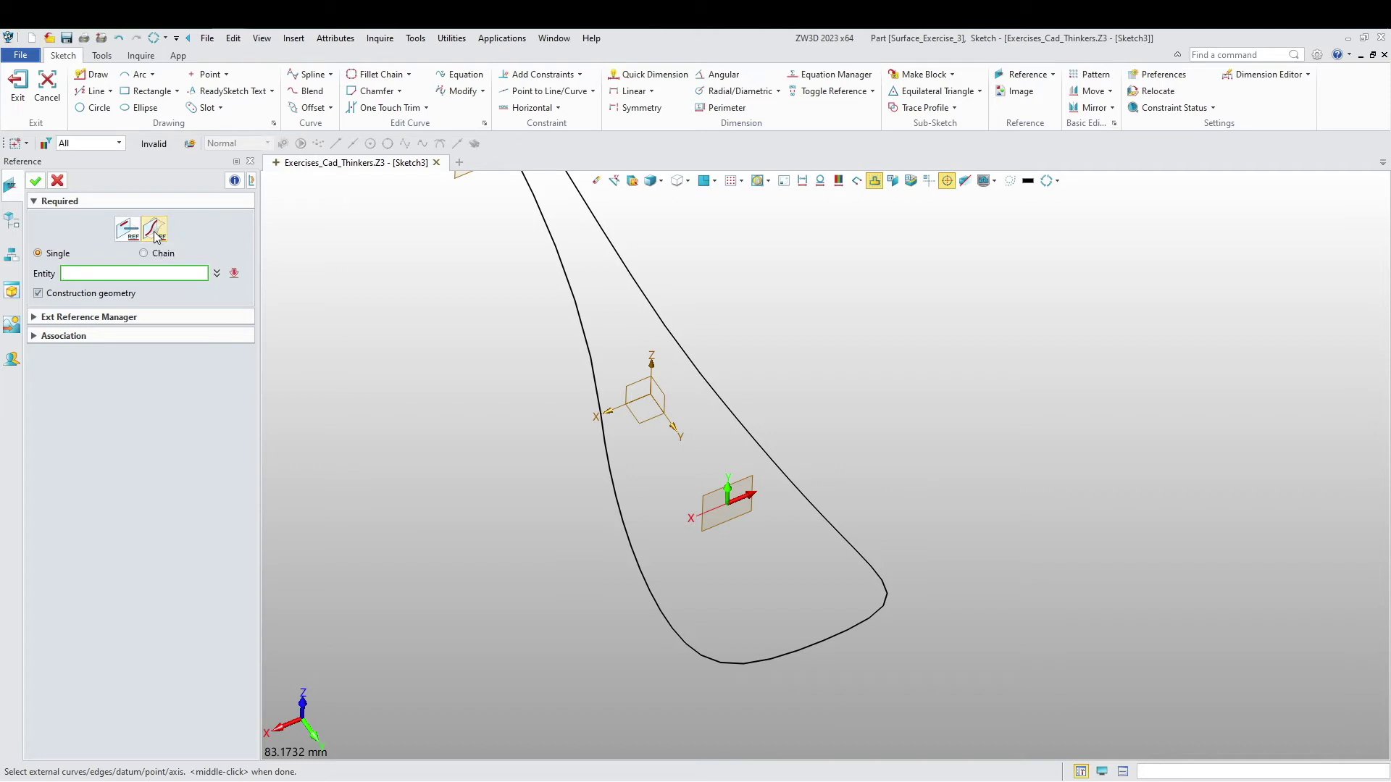
{"action": "left_click", "coordinate": [804, 502]}
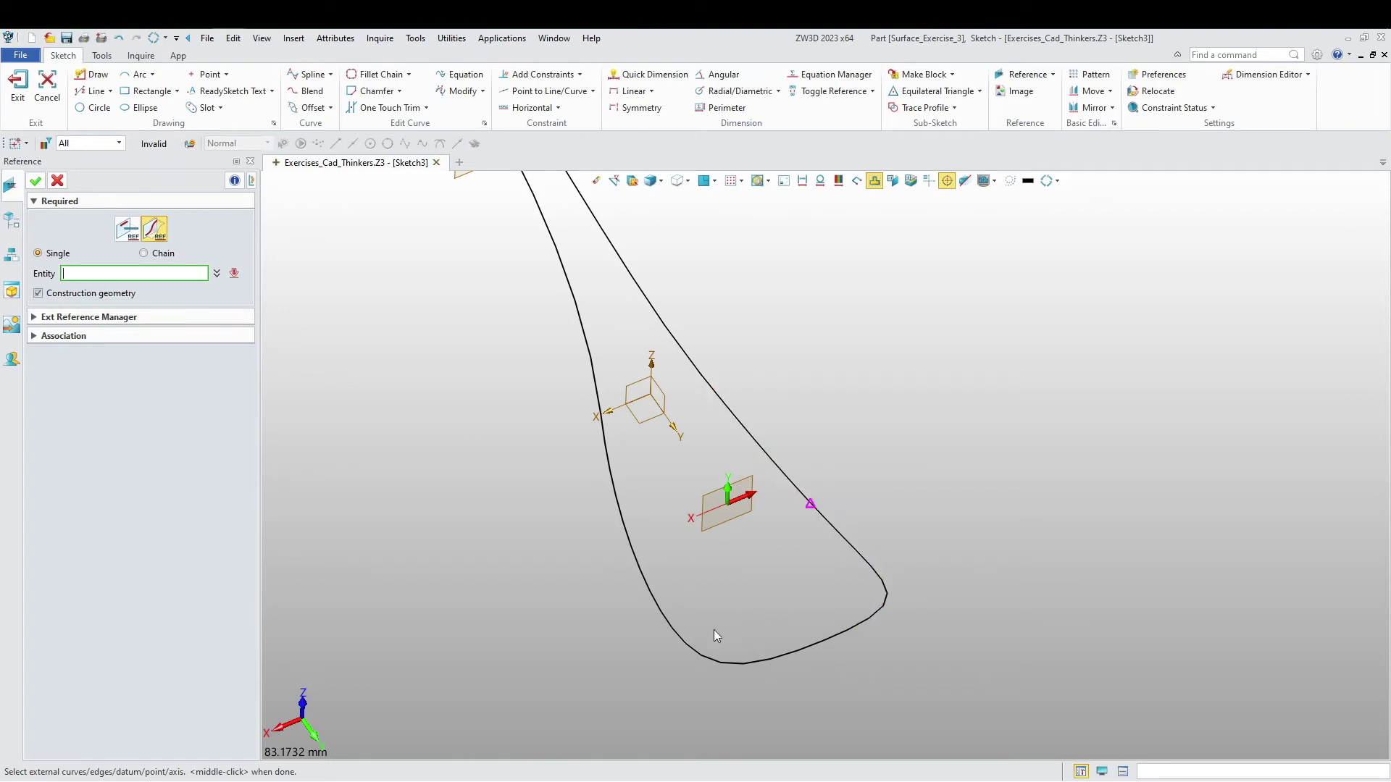
{"action": "left_click", "coordinate": [656, 615]}
Draw a downward-bulging arc between the two bowl reference points with a radius of about 15.9 mm.
{"action": "left_click", "coordinate": [136, 74]}
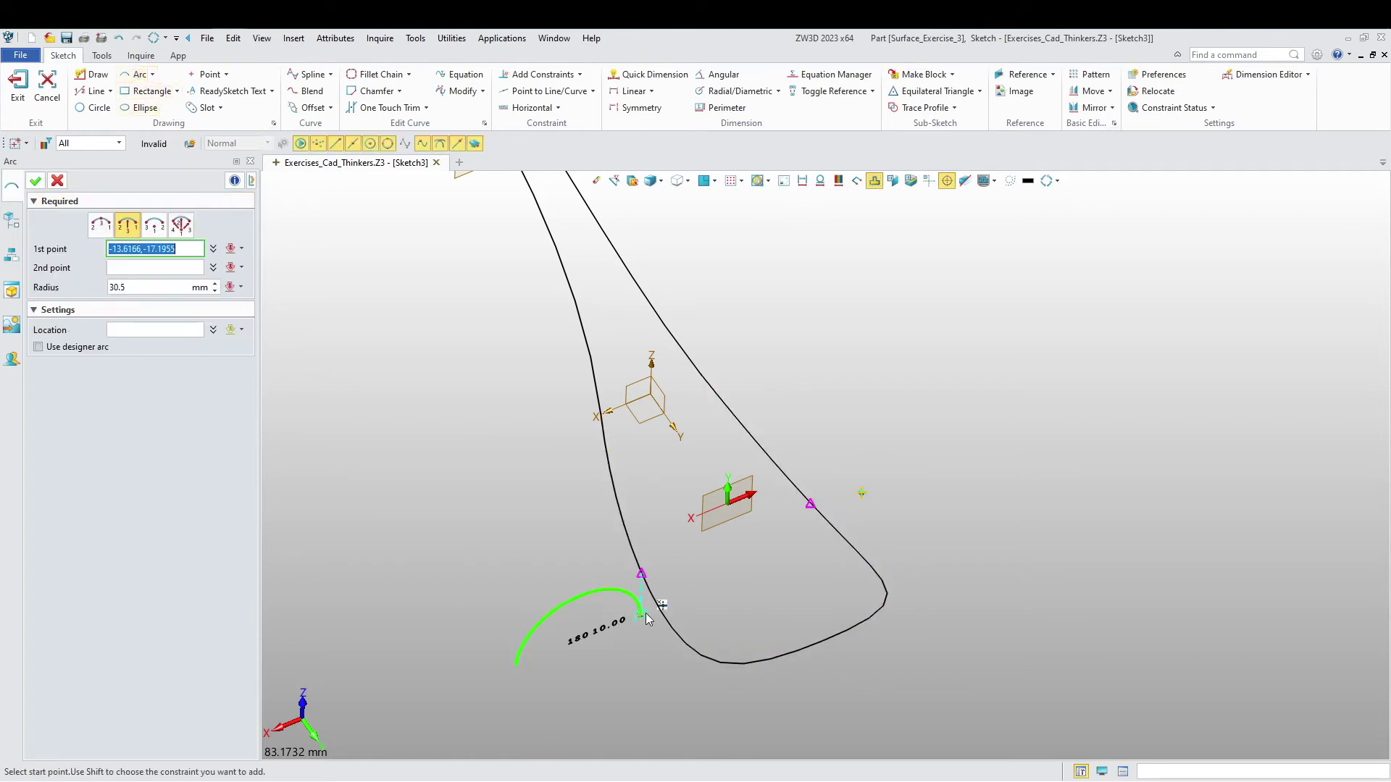
{"action": "left_click", "coordinate": [642, 575]}
{"action": "left_click", "coordinate": [810, 504]}
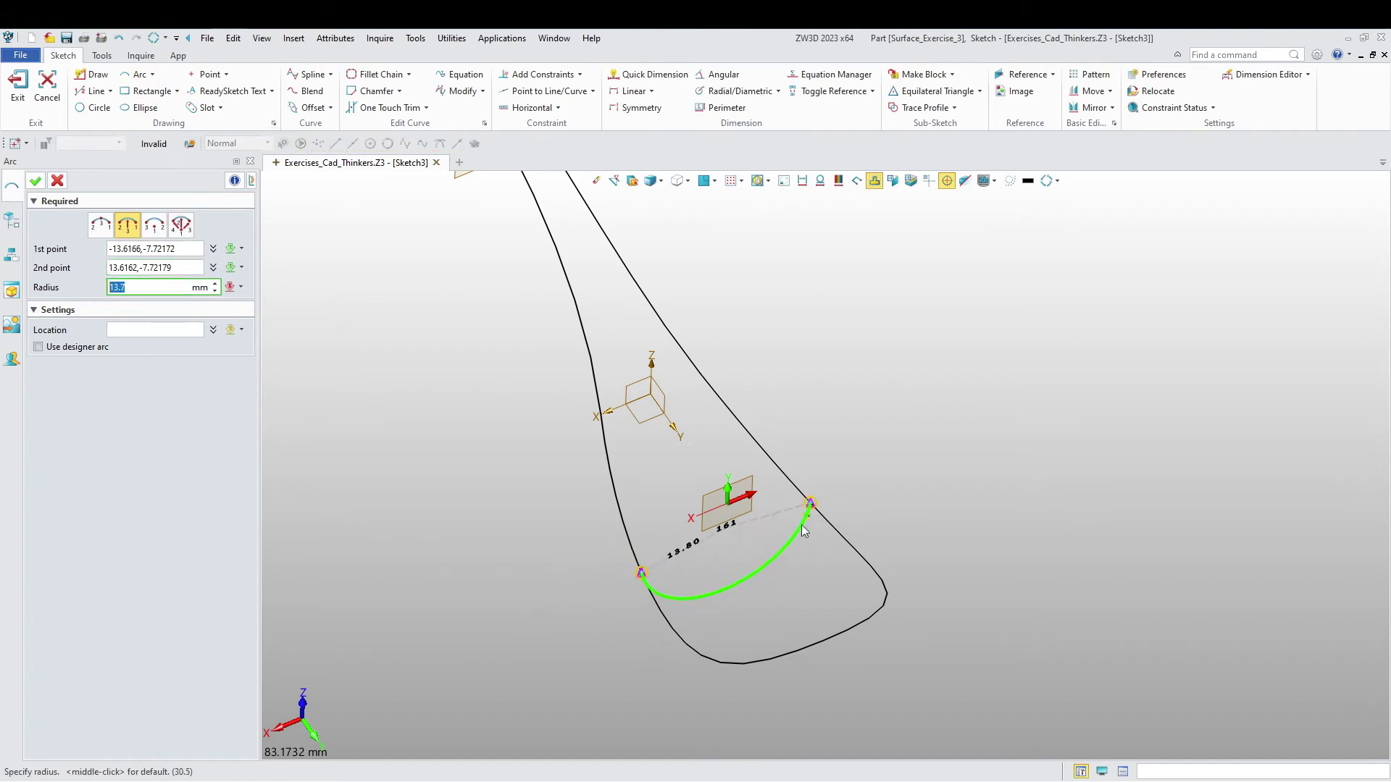
{"action": "left_click", "coordinate": [742, 567]}
{"action": "middle_click", "coordinate": [705, 587]}
Set the bowl arc's radius to 22 mm and finish the sketch.
{"action": "scroll", "coordinate": [732, 572], "scroll_direction": "up", "scroll_amount": 3}
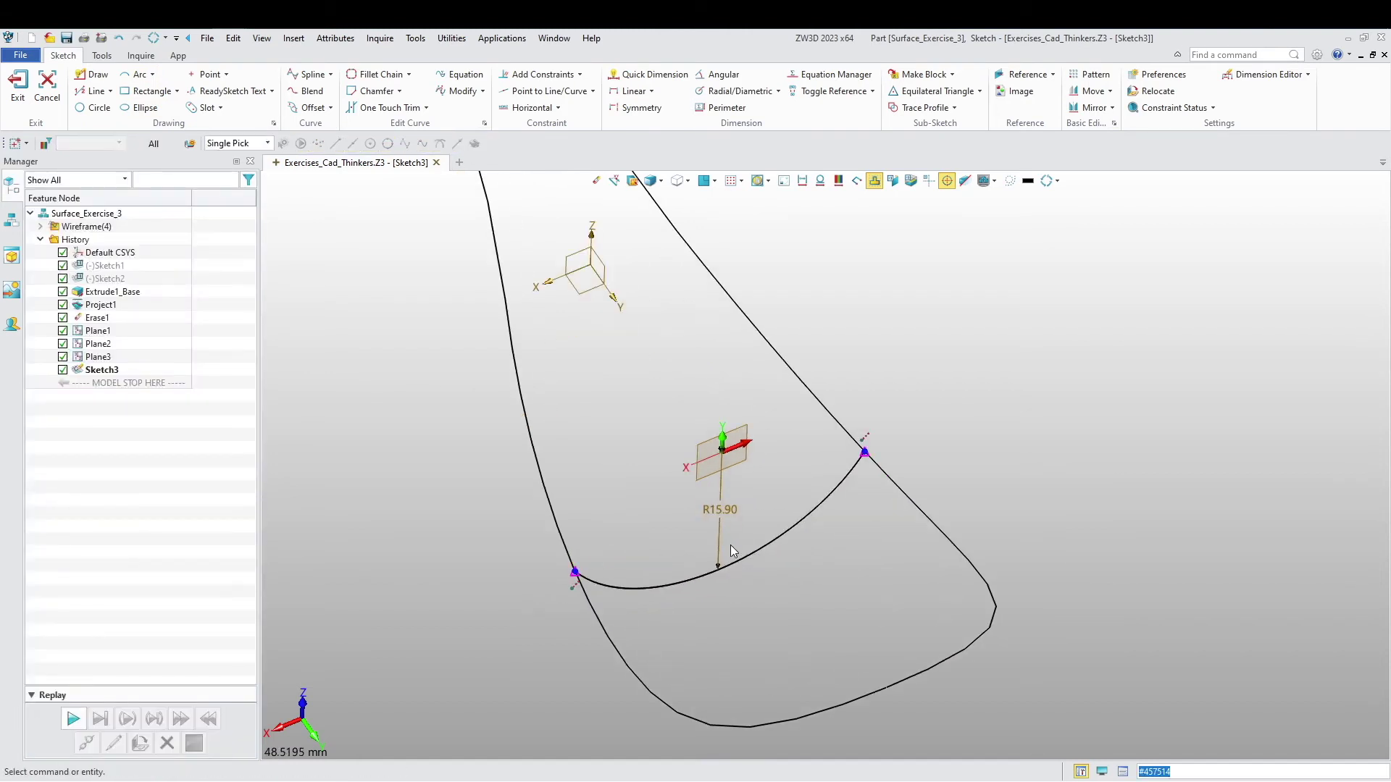
{"action": "double_click", "coordinate": [722, 526]}
{"action": "type", "text": "22"}
{"action": "key", "text": "Return"}
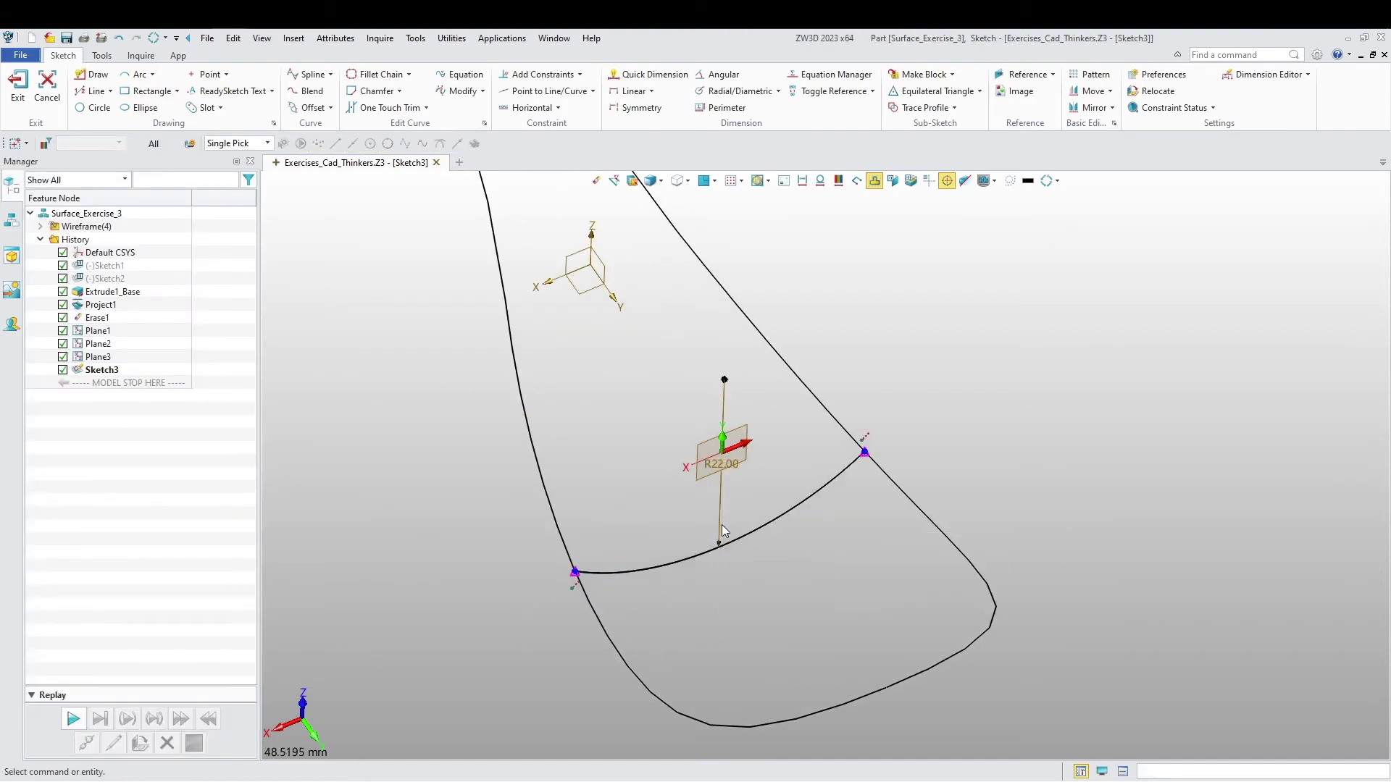
{"action": "mouse_move", "coordinate": [624, 552]}
{"action": "middle_mouse_down"}
{"action": "mouse_move", "coordinate": [526, 532]}
{"action": "mouse_move", "coordinate": [332, 281]}
{"action": "middle_mouse_up"}
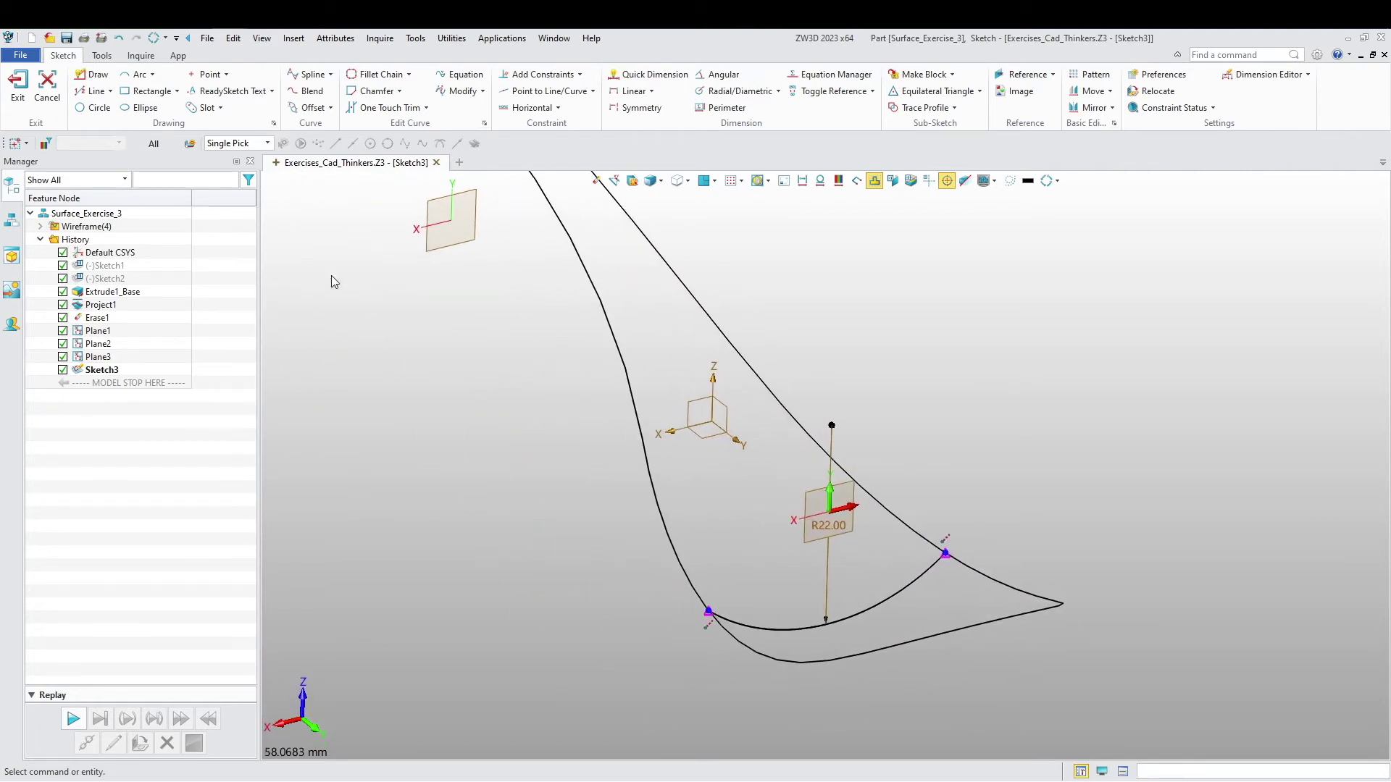
{"action": "left_click", "coordinate": [17, 85]}
Start a sketch on the default XZ plane at the neck of the spoon.
{"action": "right_click", "coordinate": [390, 323]}
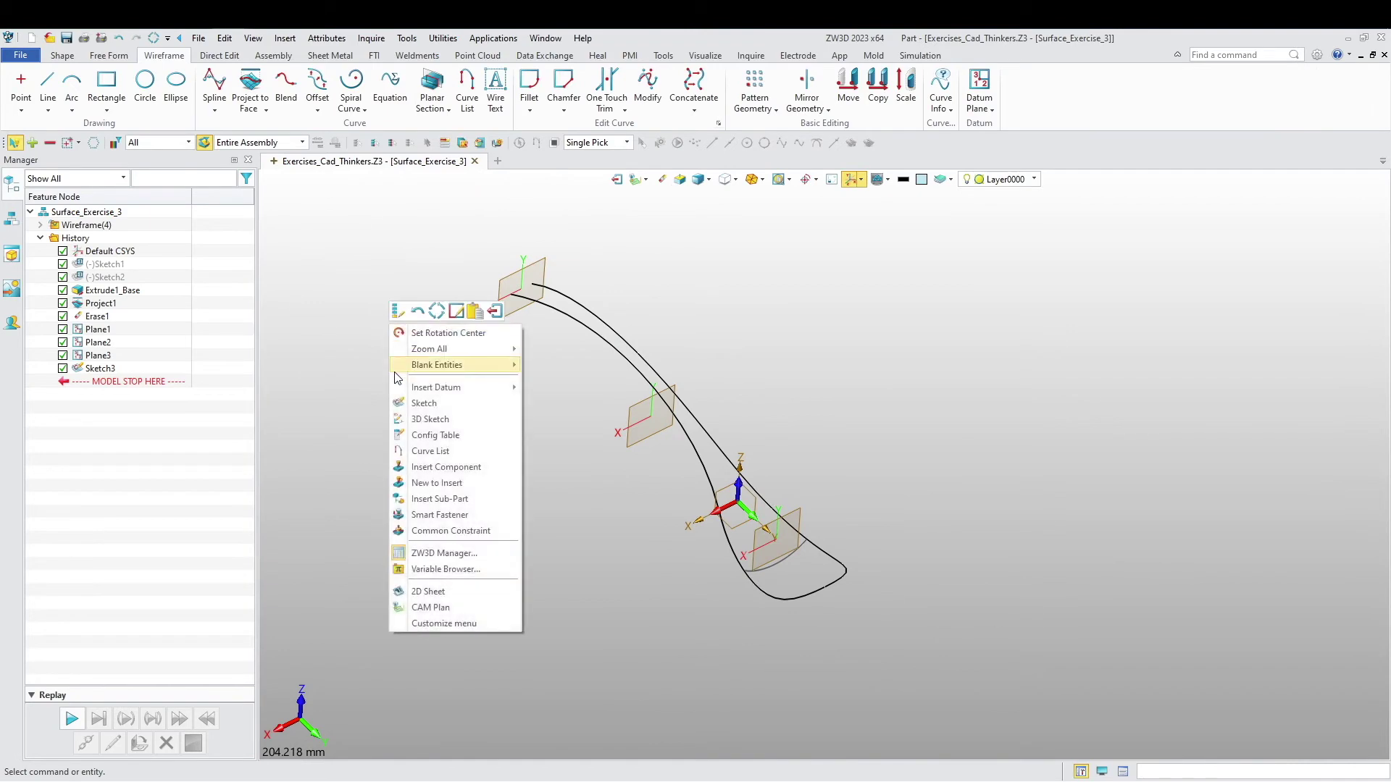
{"action": "left_click", "coordinate": [457, 403]}
{"action": "scroll", "coordinate": [684, 536], "scroll_direction": "up", "scroll_amount": 3}
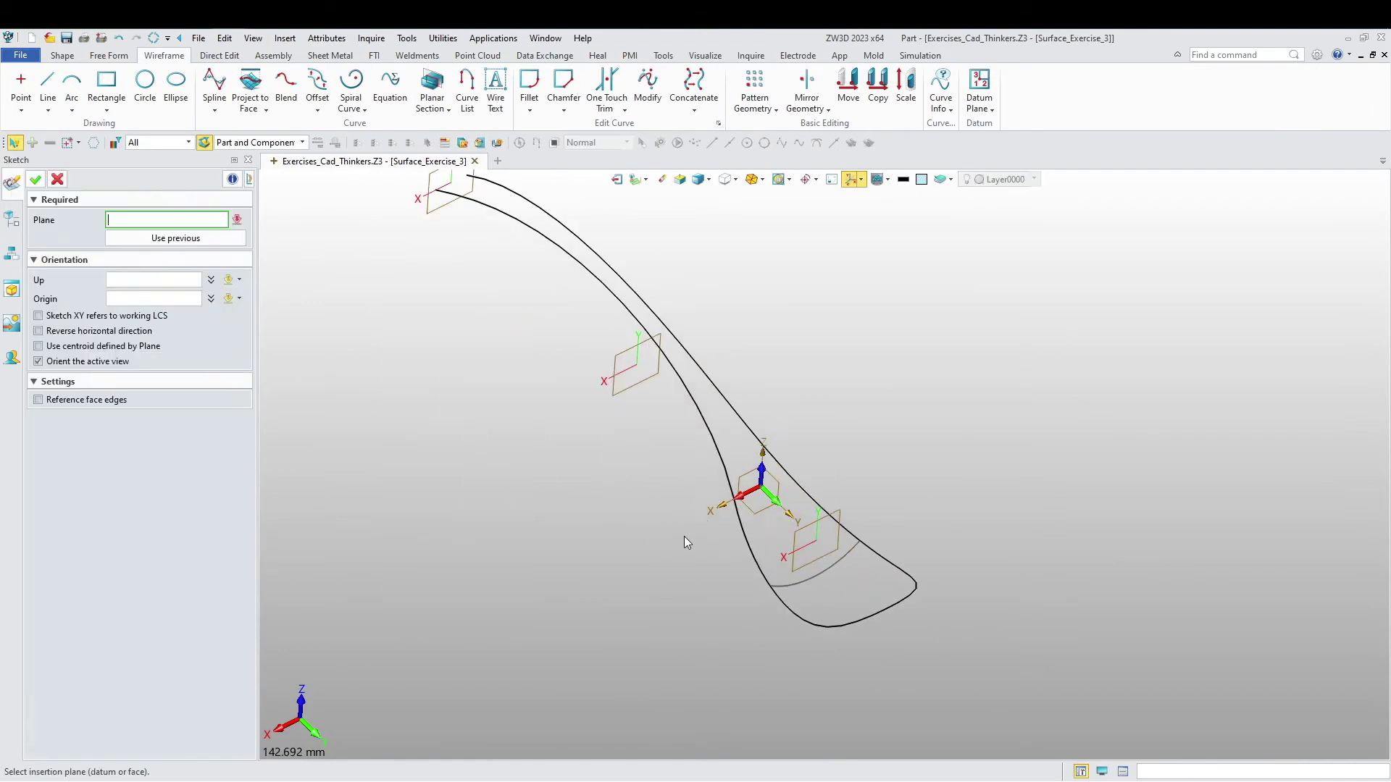
{"action": "left_click", "coordinate": [757, 489]}
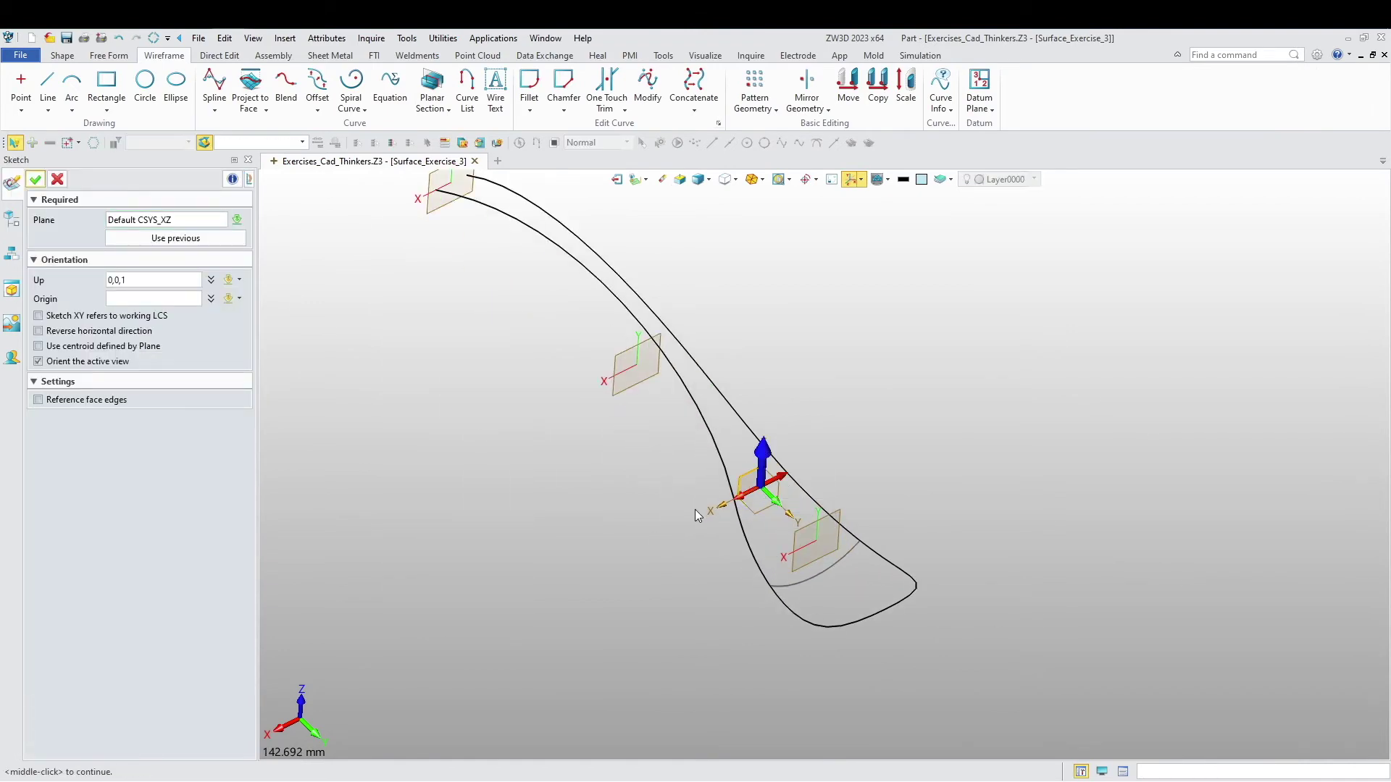
{"action": "middle_click", "coordinate": [685, 510]}
{"action": "scroll", "coordinate": [730, 477], "scroll_direction": "up", "scroll_amount": 2}
{"action": "mouse_move", "coordinate": [615, 513]}
{"action": "right_mouse_down"}
{"action": "mouse_move", "coordinate": [658, 559]}
{"action": "mouse_move", "coordinate": [652, 570]}
{"action": "right_mouse_up"}
Reference the points where both outline curves cross the XZ sketch plane as construction geometry.
{"action": "left_click", "coordinate": [1028, 74]}
{"action": "left_click", "coordinate": [906, 490]}
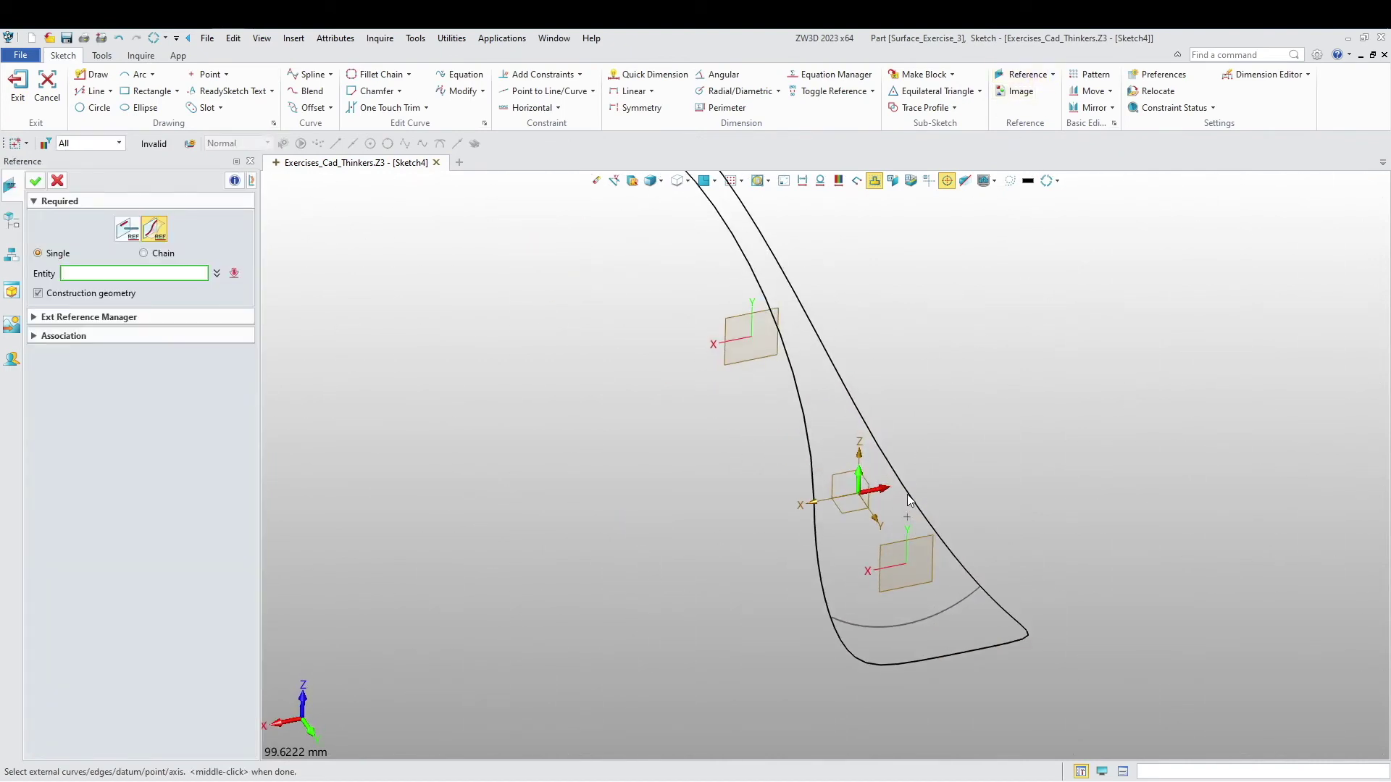
{"action": "left_click", "coordinate": [906, 496]}
{"action": "left_click", "coordinate": [818, 531]}
Draw a downward-bulging arc between the two neck reference points with a radius of about 10 mm.
{"action": "left_click", "coordinate": [137, 74]}
{"action": "left_click", "coordinate": [819, 507]}
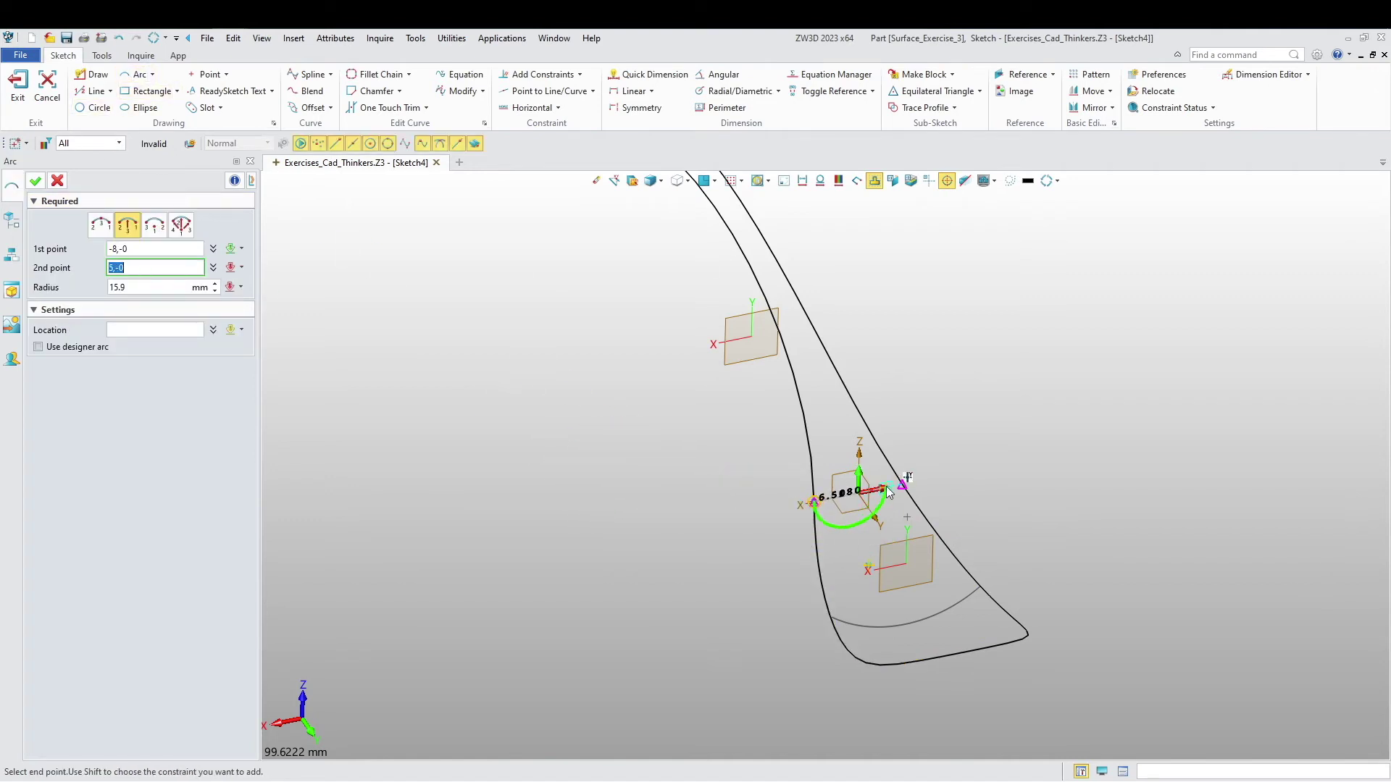
{"action": "left_click", "coordinate": [903, 484]}
{"action": "middle_click", "coordinate": [826, 529]}
{"action": "middle_click", "coordinate": [819, 533]}
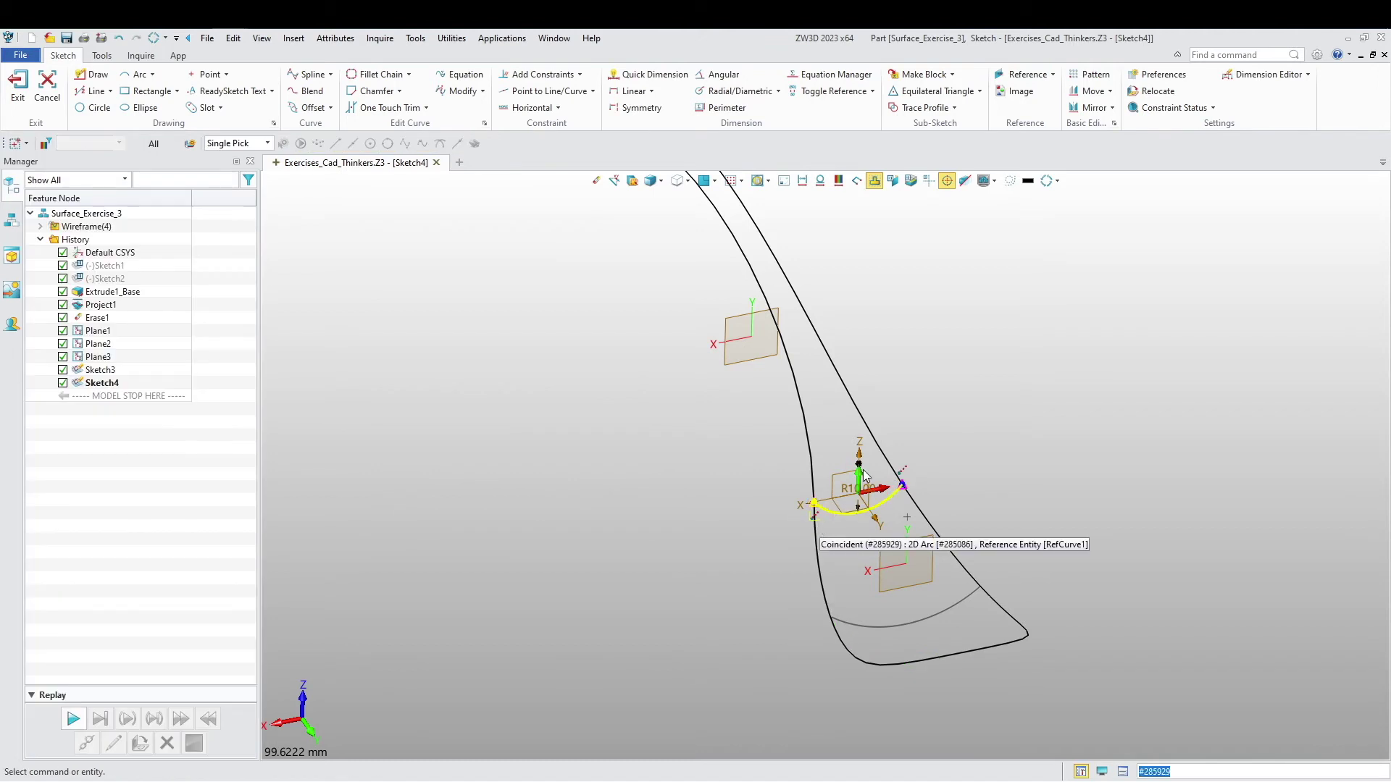
Set the neck arc's radius to 20 mm and finish the sketch.
{"action": "scroll", "coordinate": [862, 506], "scroll_direction": "up", "scroll_amount": 4}
{"action": "double_click", "coordinate": [844, 558]}
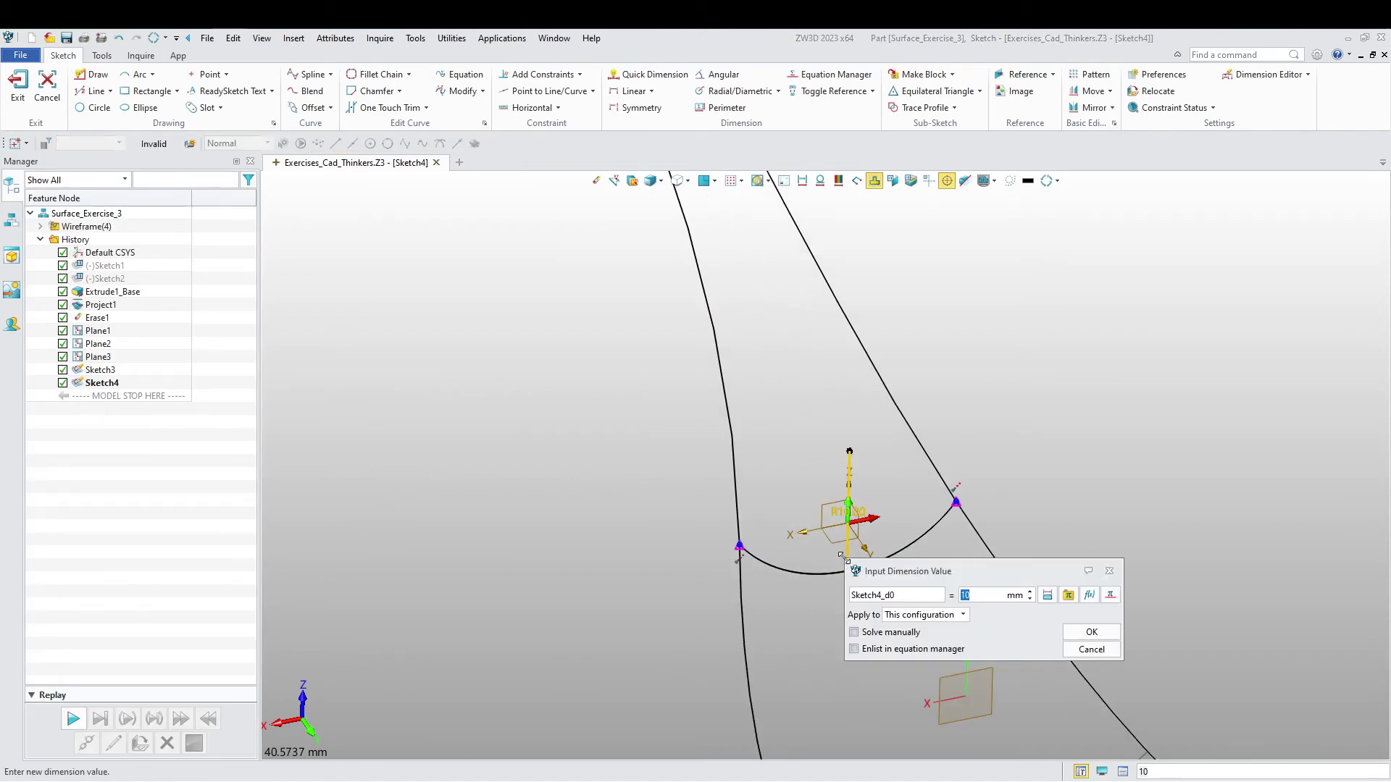
{"action": "type", "text": "20"}
{"action": "key", "text": "Return"}
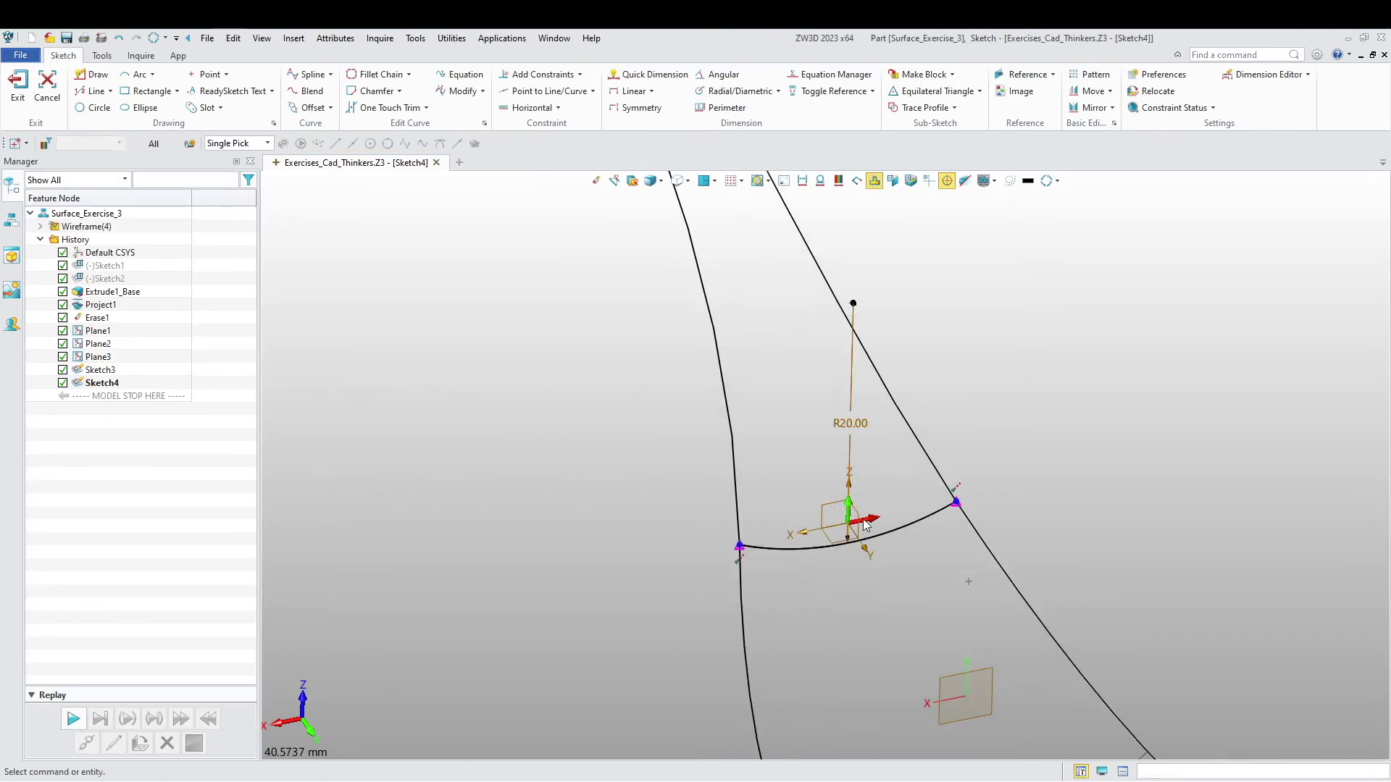
{"action": "scroll", "coordinate": [844, 558], "scroll_direction": "down", "scroll_amount": 3}
{"action": "left_click", "coordinate": [18, 85]}
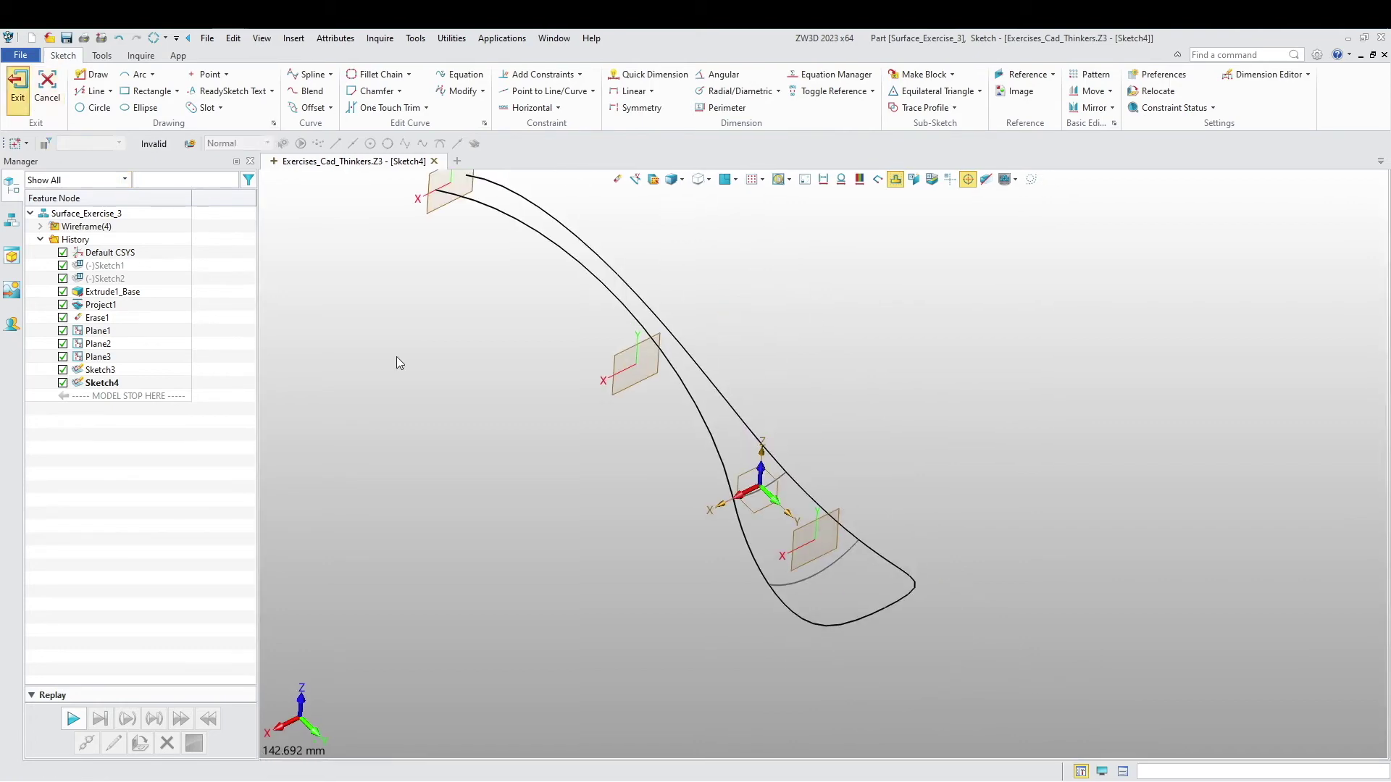
Start a sketch on the mid-handle datum plane and reference the points where both outline curves cross it as construction geometry.
{"action": "right_click", "coordinate": [572, 395]}
{"action": "left_click", "coordinate": [607, 476]}
{"action": "left_click", "coordinate": [629, 369]}
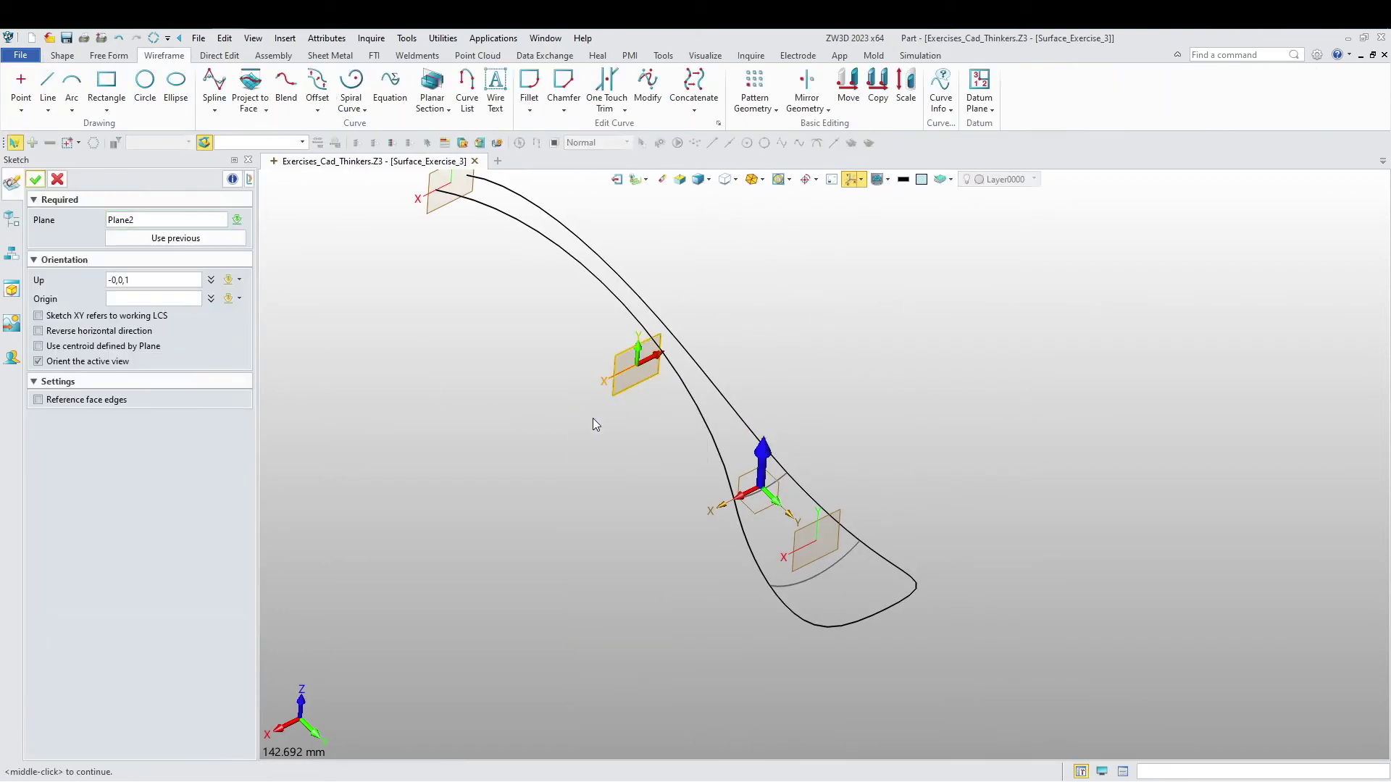
{"action": "middle_click", "coordinate": [590, 428]}
{"action": "mouse_move", "coordinate": [589, 433]}
{"action": "right_mouse_down"}
{"action": "mouse_move", "coordinate": [573, 411]}
{"action": "mouse_move", "coordinate": [578, 490]}
{"action": "mouse_move", "coordinate": [605, 572]}
{"action": "right_mouse_up"}
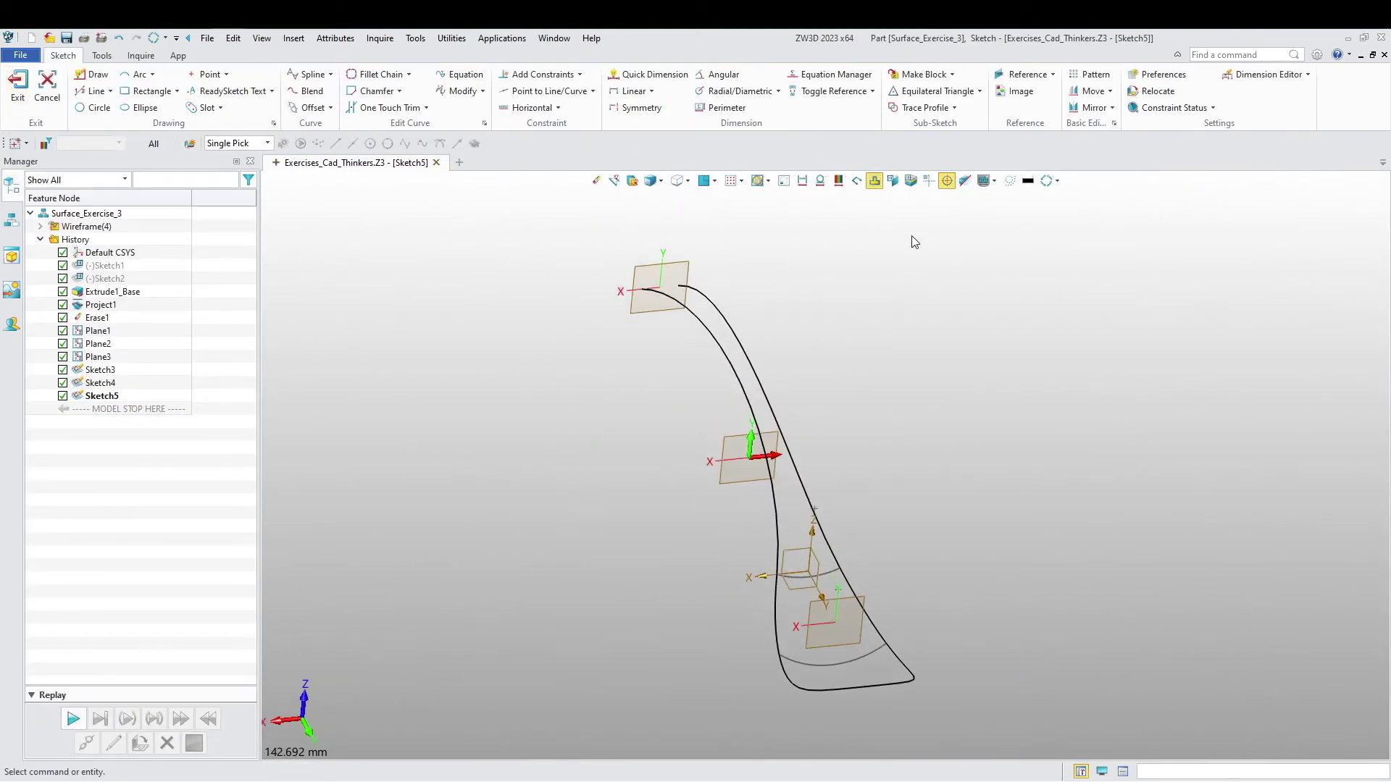
{"action": "left_click", "coordinate": [1021, 78]}
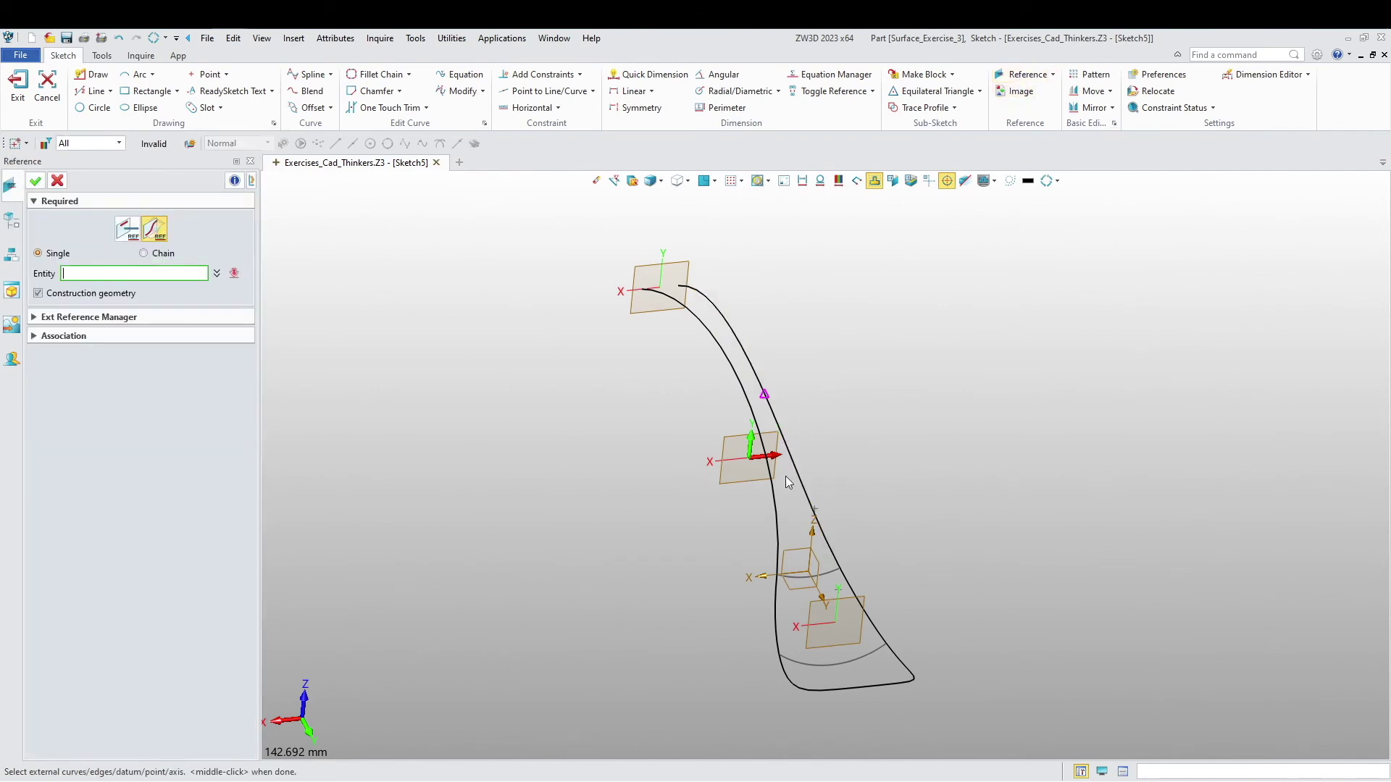
{"action": "scroll", "coordinate": [726, 418], "scroll_direction": "up", "scroll_amount": 3}
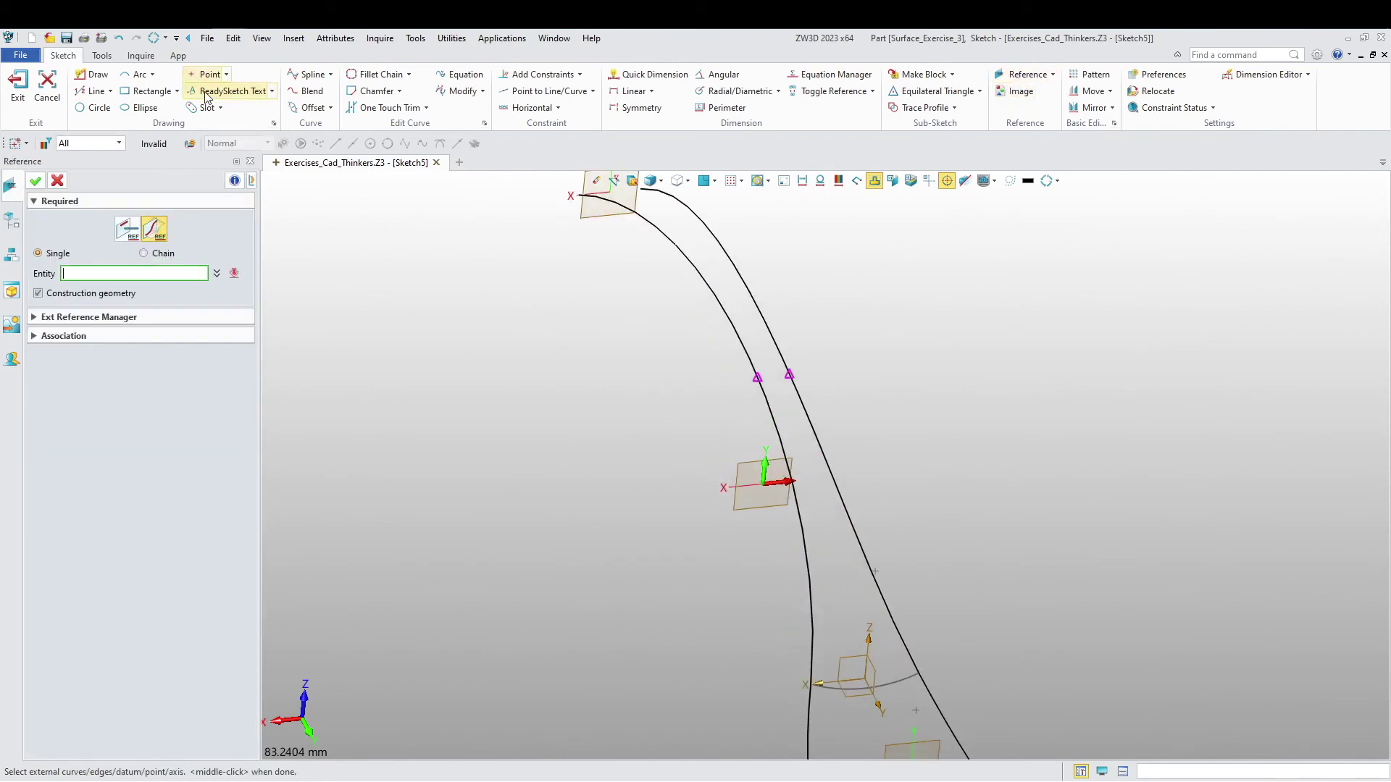
Draw a downward-bulging arc between the two mid-handle reference points with a radius of about 3.5 mm.
{"action": "left_click", "coordinate": [138, 74]}
{"action": "scroll", "coordinate": [794, 407], "scroll_direction": "up", "scroll_amount": 2}
{"action": "left_click", "coordinate": [718, 346]}
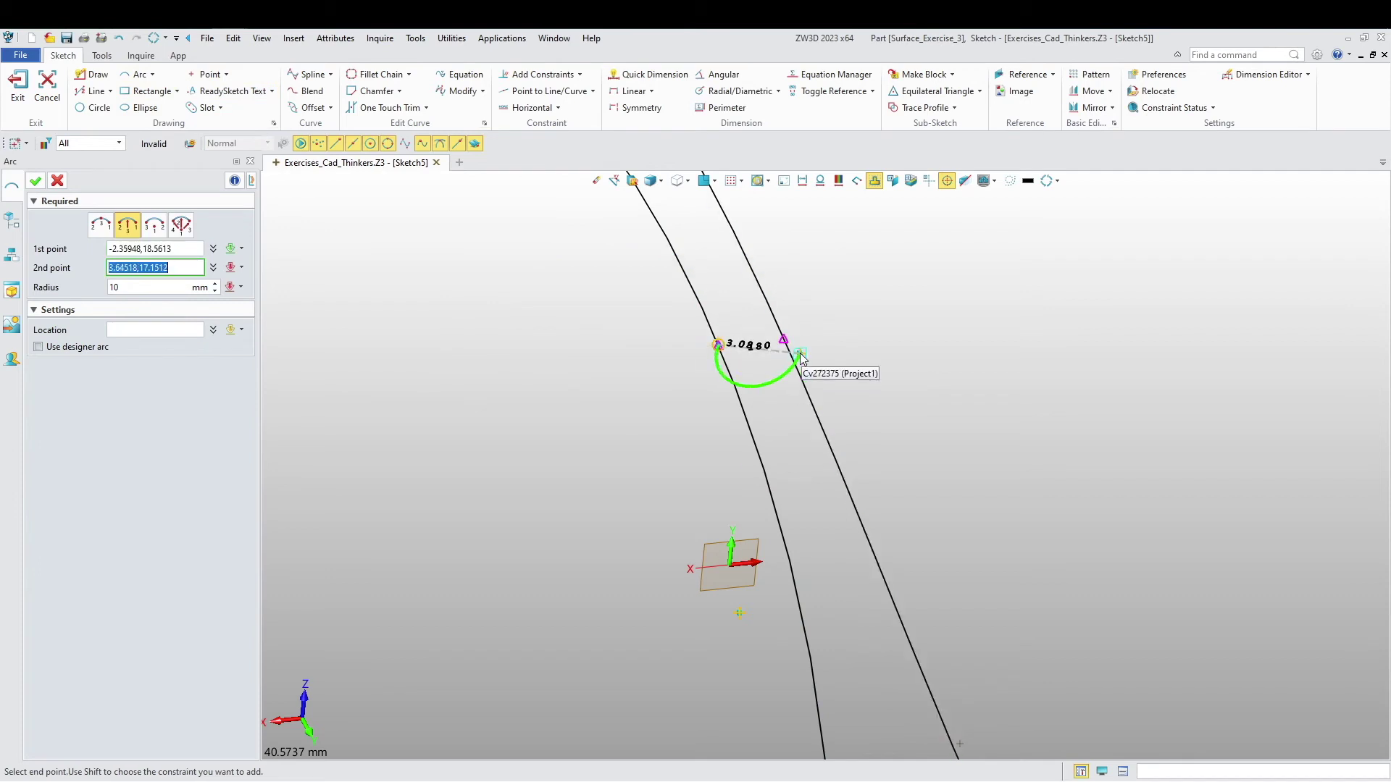
{"action": "left_click", "coordinate": [784, 338]}
{"action": "scroll", "coordinate": [762, 356], "scroll_direction": "up", "scroll_amount": 3}
{"action": "left_click", "coordinate": [745, 348]}
{"action": "middle_click", "coordinate": [716, 392]}
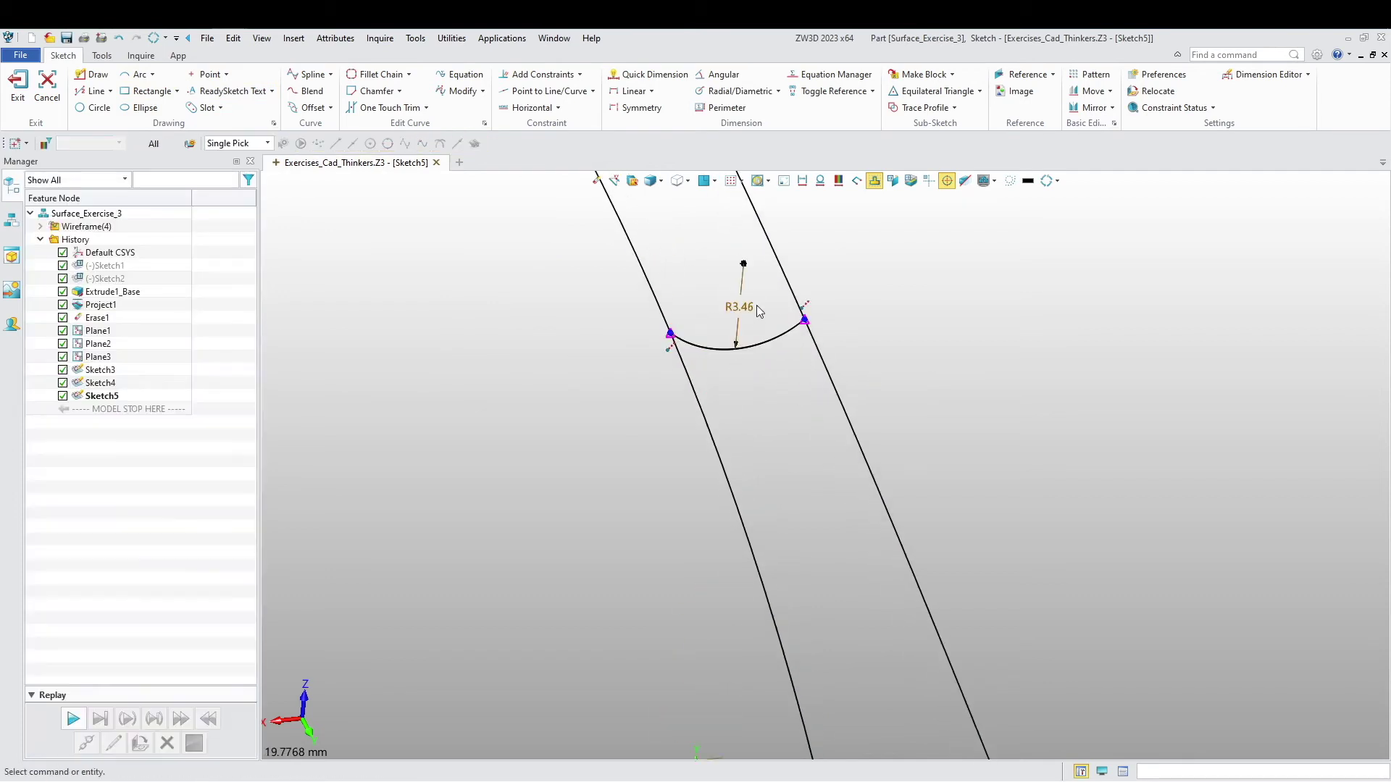
Set the mid-handle arc's radius to 20 mm and finish the sketch.
{"action": "double_click", "coordinate": [743, 294]}
{"action": "type", "text": "20"}
{"action": "key", "text": "Return"}
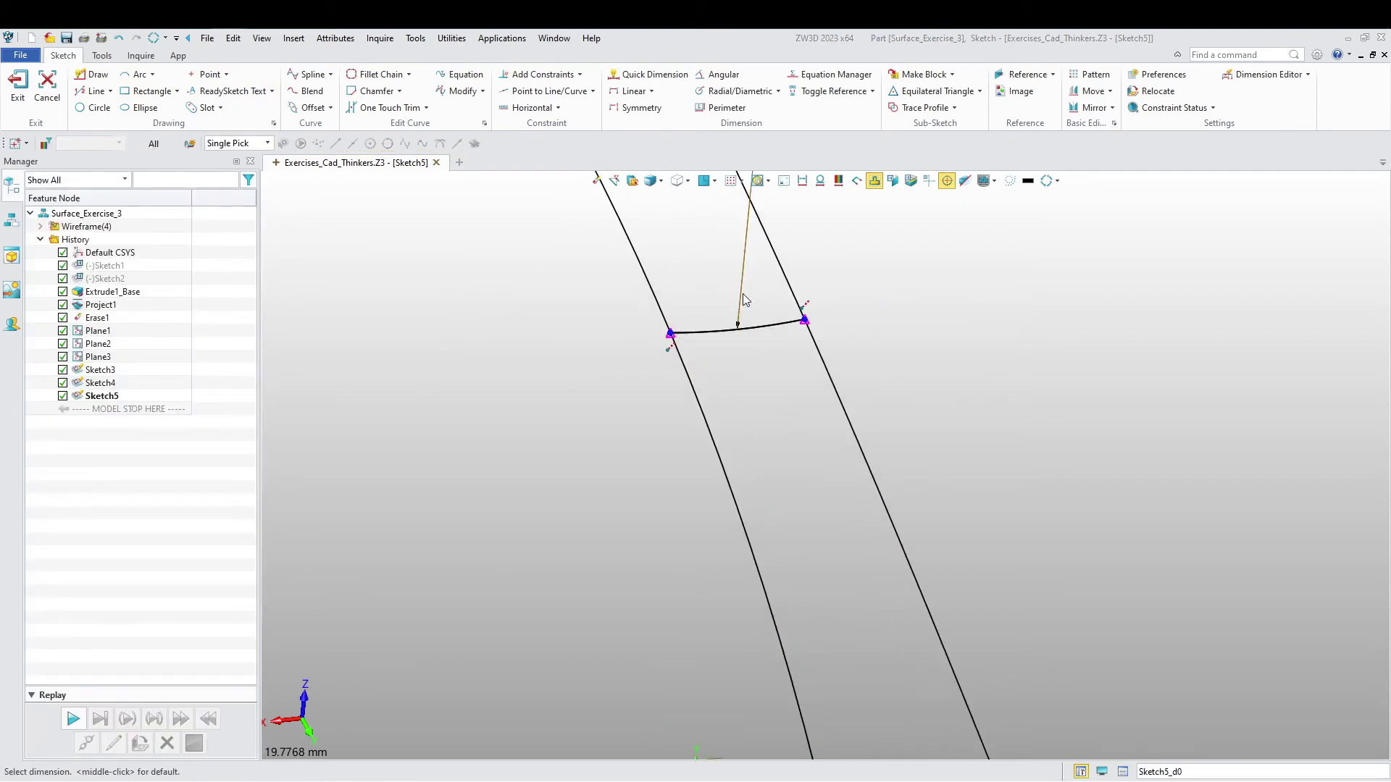
{"action": "scroll", "coordinate": [685, 467], "scroll_direction": "down", "scroll_amount": 3}
{"action": "scroll", "coordinate": [685, 467], "scroll_direction": "down", "scroll_amount": 3}
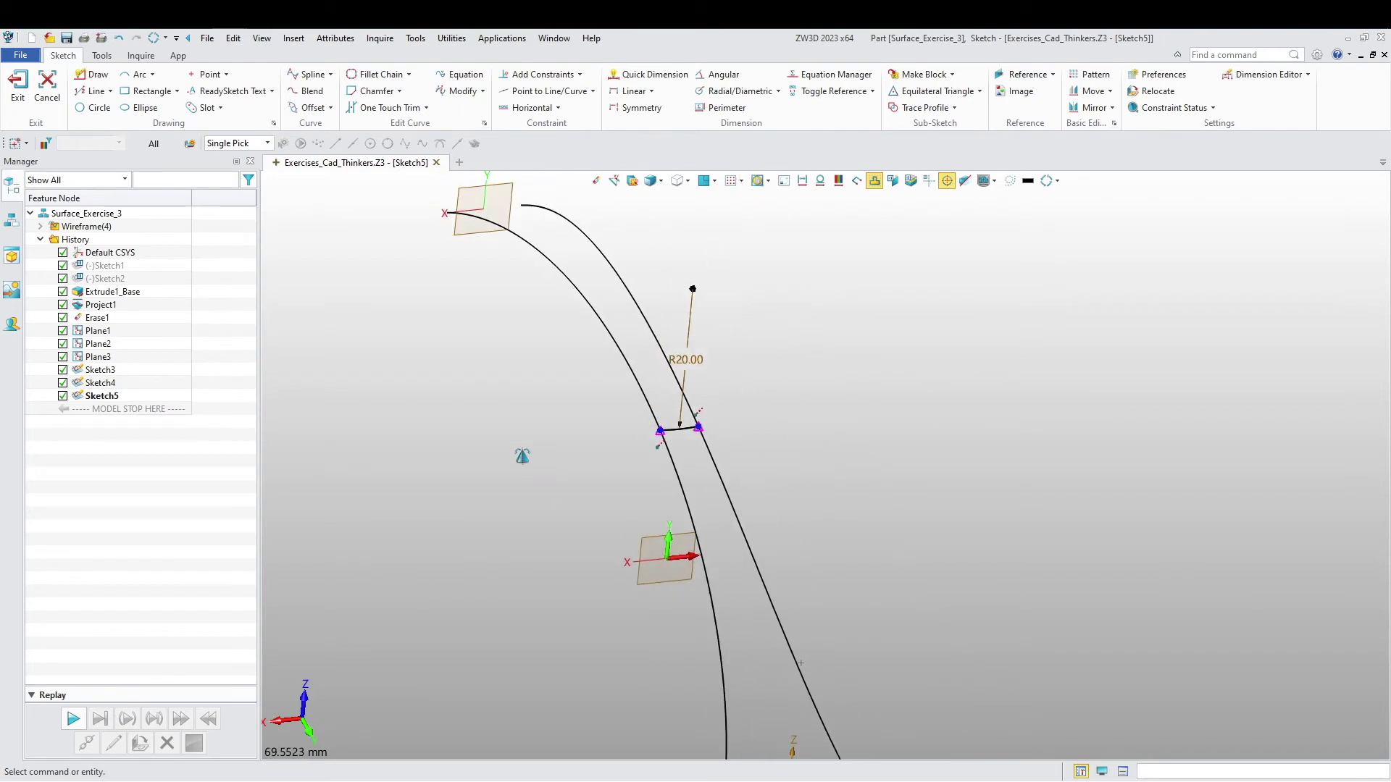
{"action": "left_click", "coordinate": [18, 86]}
Start a sketch on the datum plane at the free end of the handle.
{"action": "scroll", "coordinate": [512, 465], "scroll_direction": "up", "scroll_amount": 4}
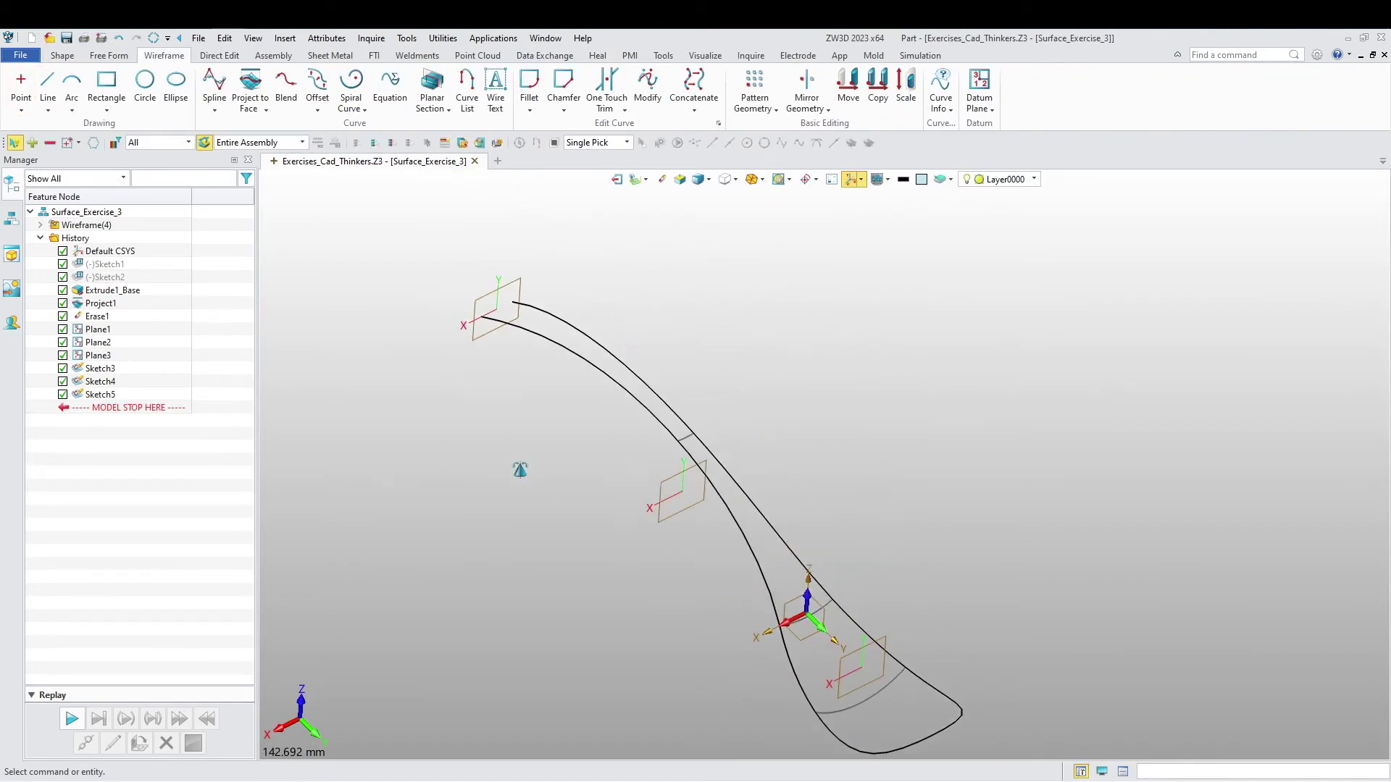
{"action": "right_click", "coordinate": [398, 330]}
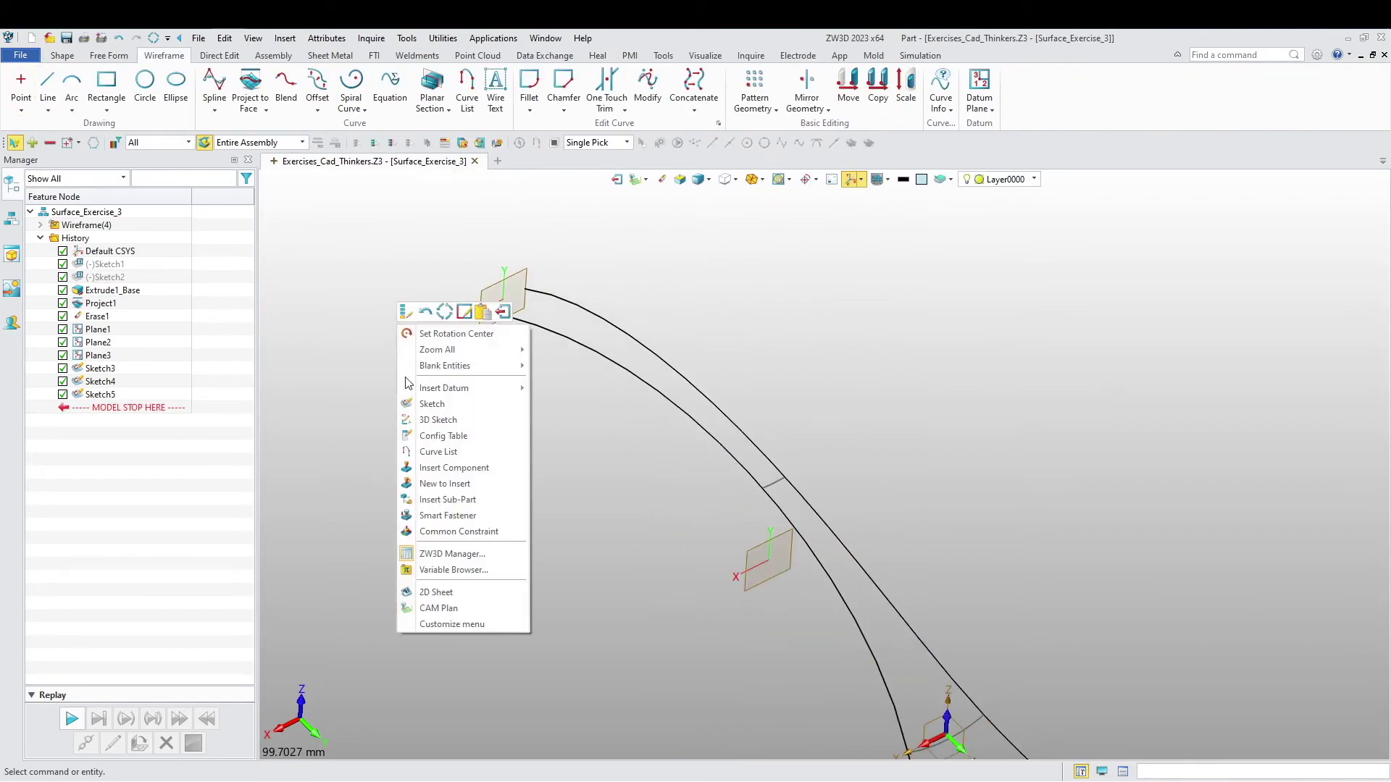
{"action": "left_click", "coordinate": [448, 404]}
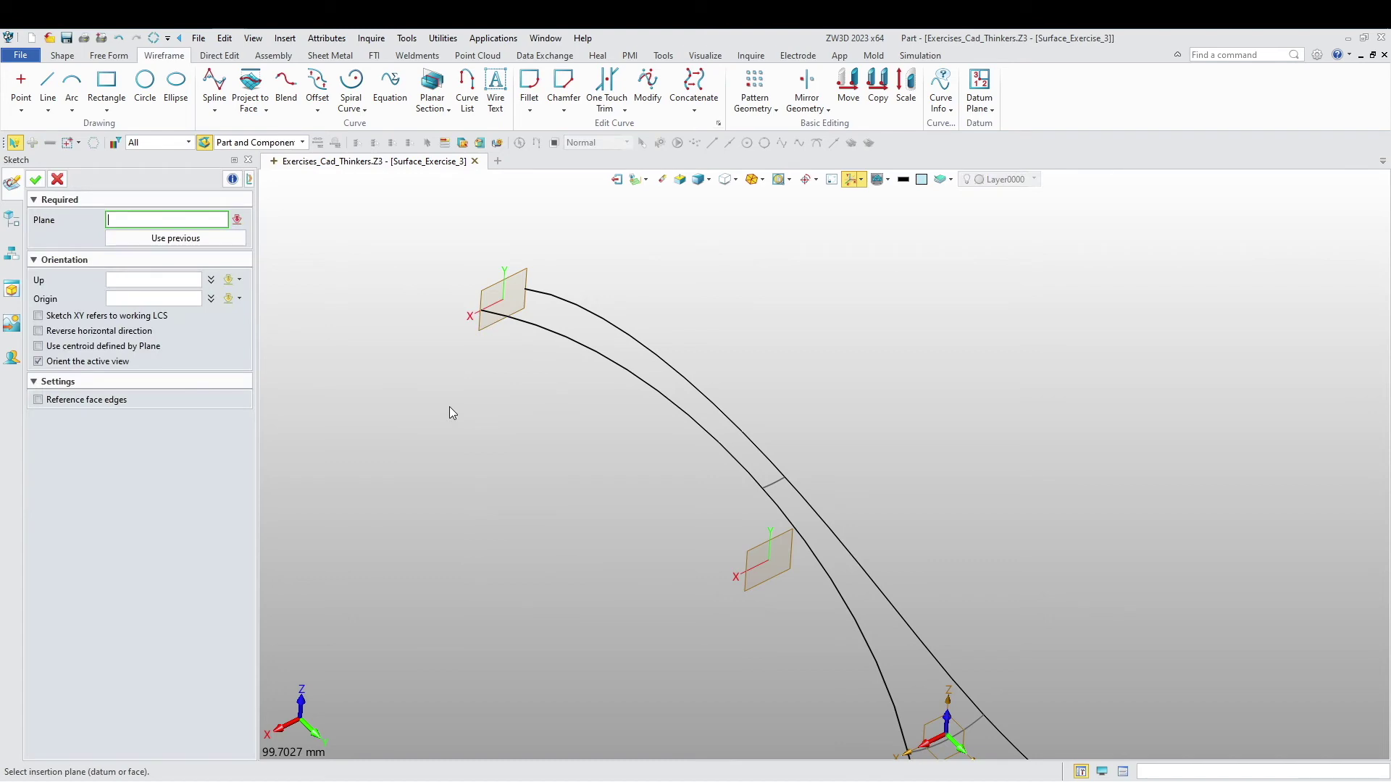
{"action": "left_click", "coordinate": [467, 294]}
{"action": "middle_click", "coordinate": [467, 294]}
{"action": "right_click_drag", "start_coordinate": [647, 517], "coordinate": [808, 445]}
{"action": "middle_click_drag", "start_coordinate": [809, 445], "coordinate": [798, 416]}
{"action": "scroll", "coordinate": [799, 416], "scroll_direction": "up", "scroll_amount": 3}
{"action": "mouse_move", "coordinate": [799, 416]}
{"action": "right_mouse_down"}
{"action": "mouse_move", "coordinate": [832, 437]}
{"action": "mouse_move", "coordinate": [749, 434]}
{"action": "mouse_move", "coordinate": [602, 375]}
{"action": "right_mouse_up"}
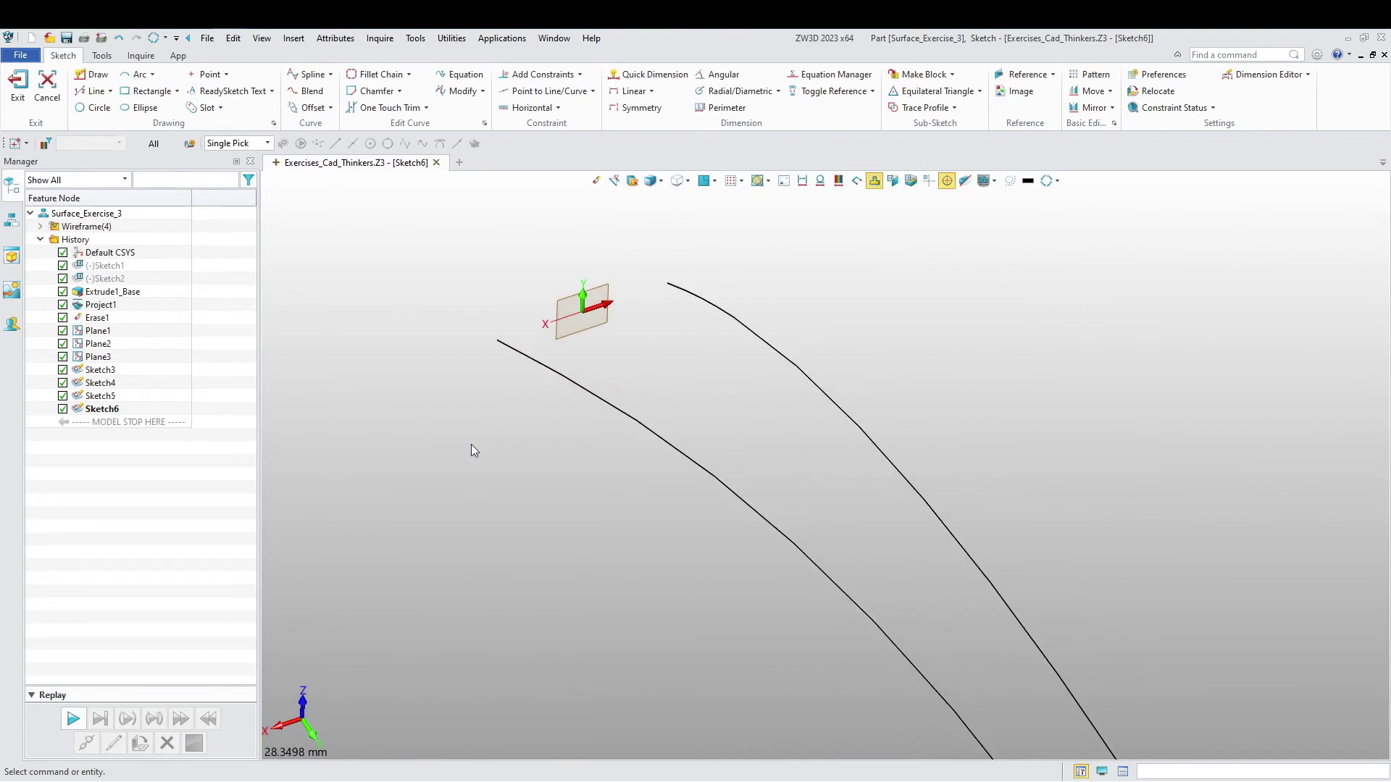
{"action": "right_click_drag", "start_coordinate": [471, 446], "coordinate": [488, 473]}
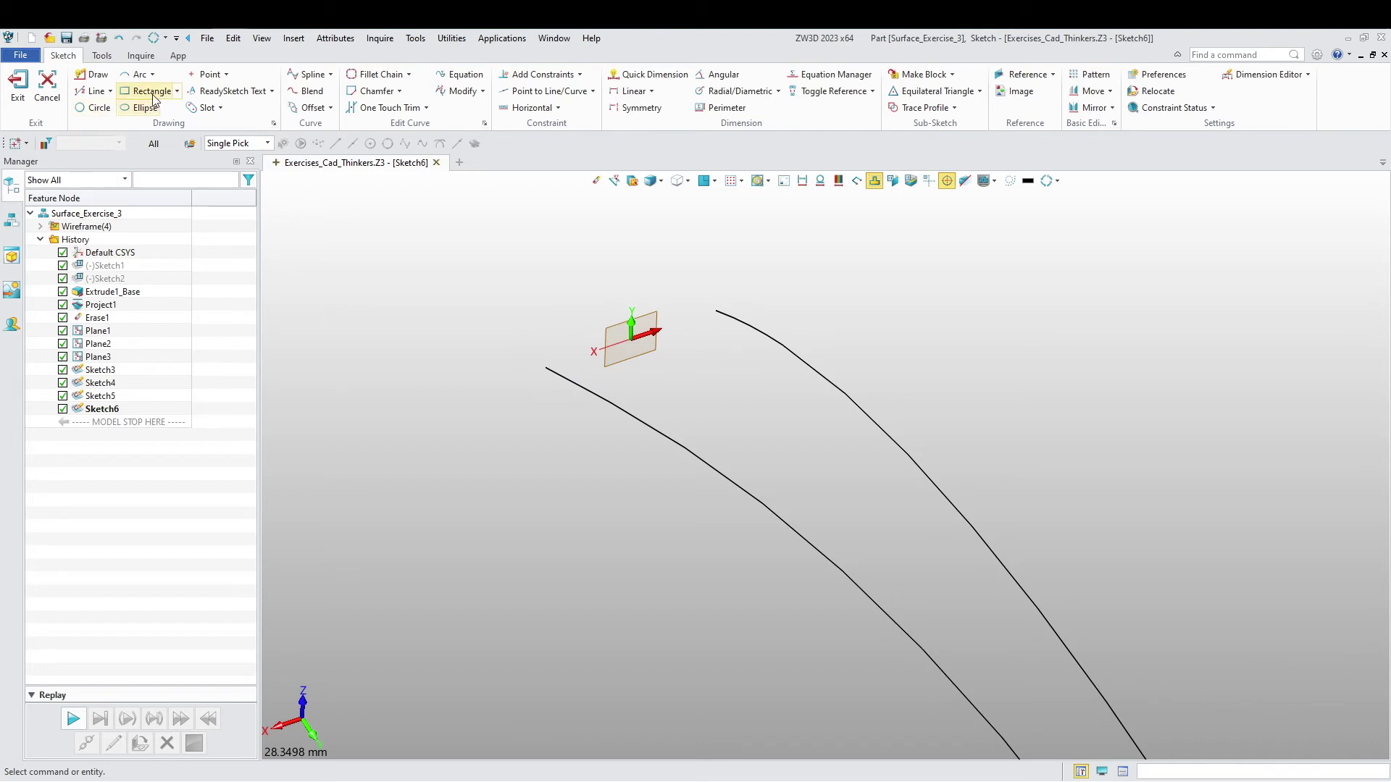
Draw a downward-bulging arc between the end points of the two outline curves at the handle end, radius about 5.7 mm.
{"action": "left_click", "coordinate": [138, 74]}
{"action": "left_click", "coordinate": [546, 368]}
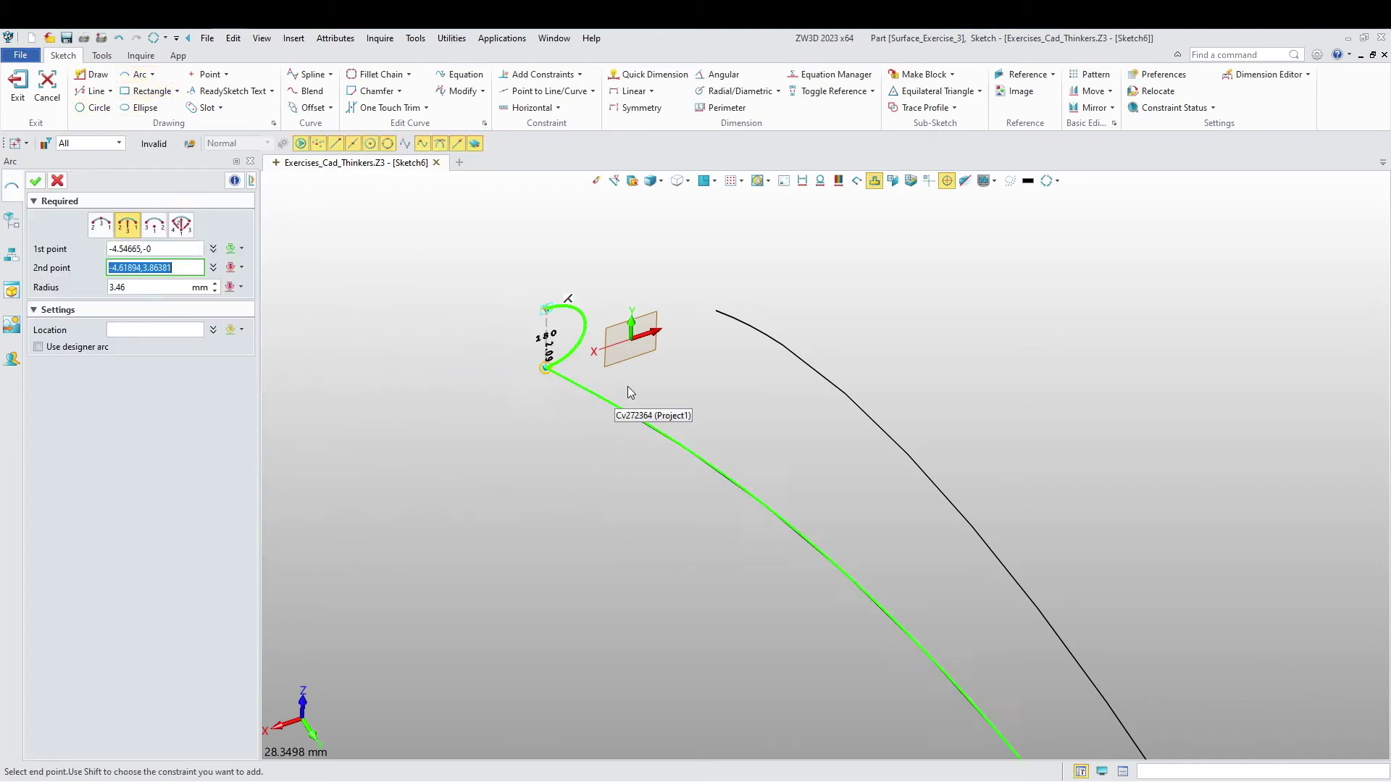
{"action": "left_click", "coordinate": [715, 309]}
{"action": "left_click", "coordinate": [667, 355]}
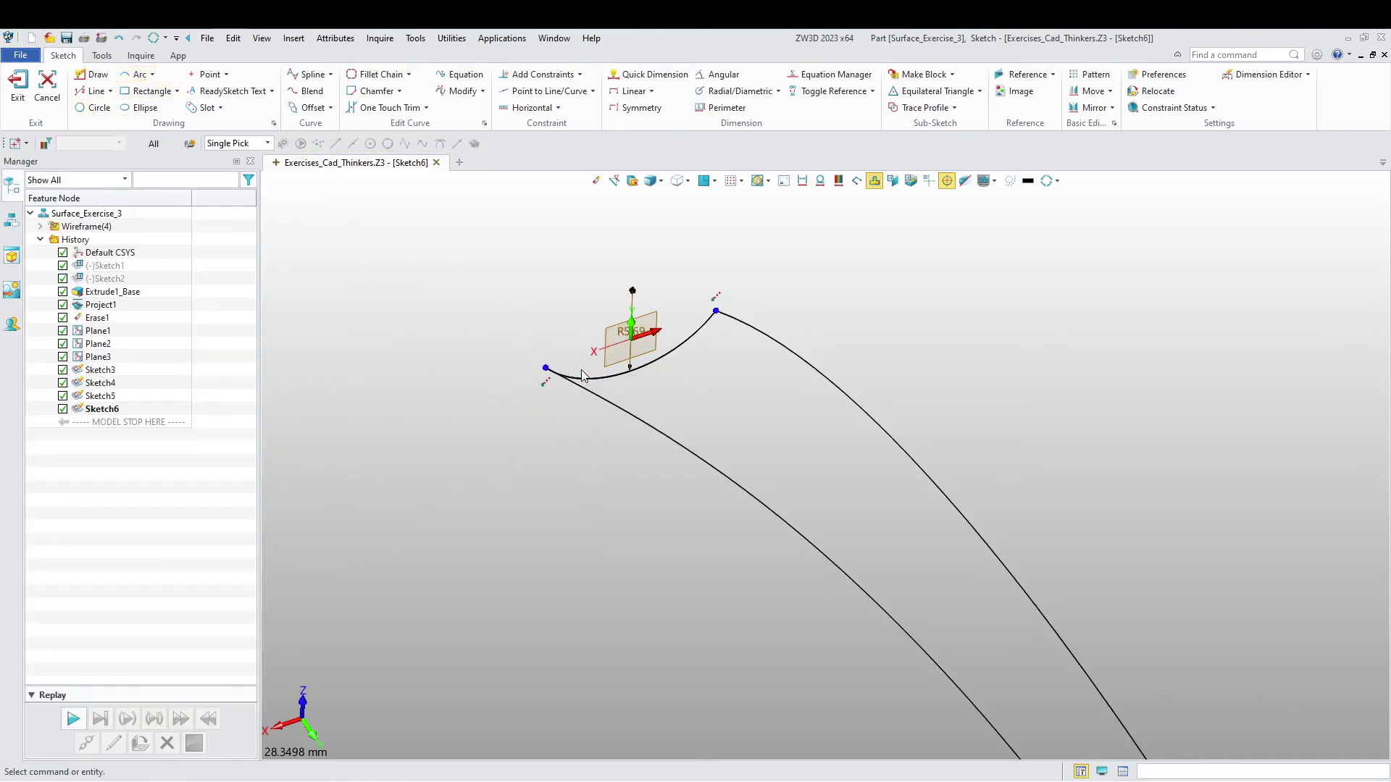
Set the handle-end arc's radius to 20 mm and finish the sketch.
{"action": "double_click", "coordinate": [631, 313]}
{"action": "type", "text": "2"}
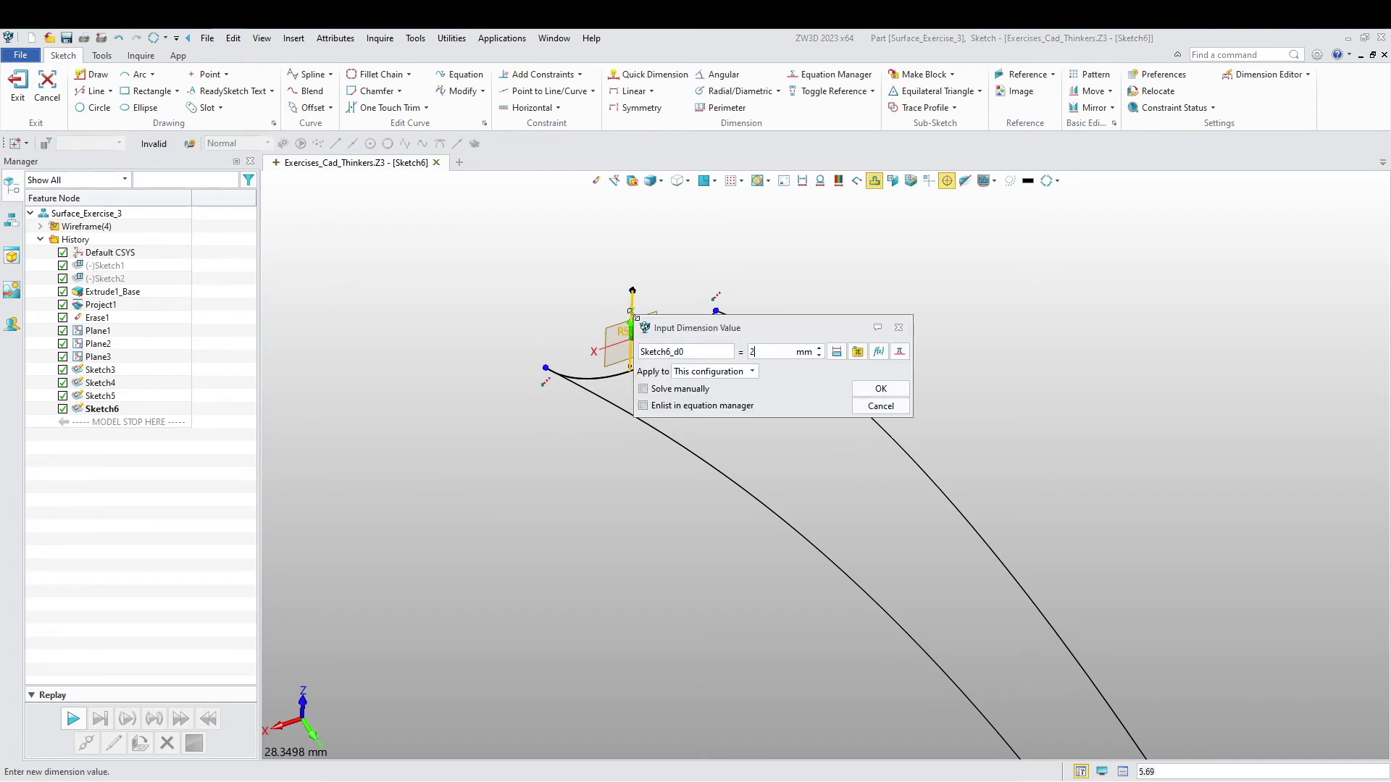
{"action": "type", "text": "0"}
{"action": "key", "text": "Return"}
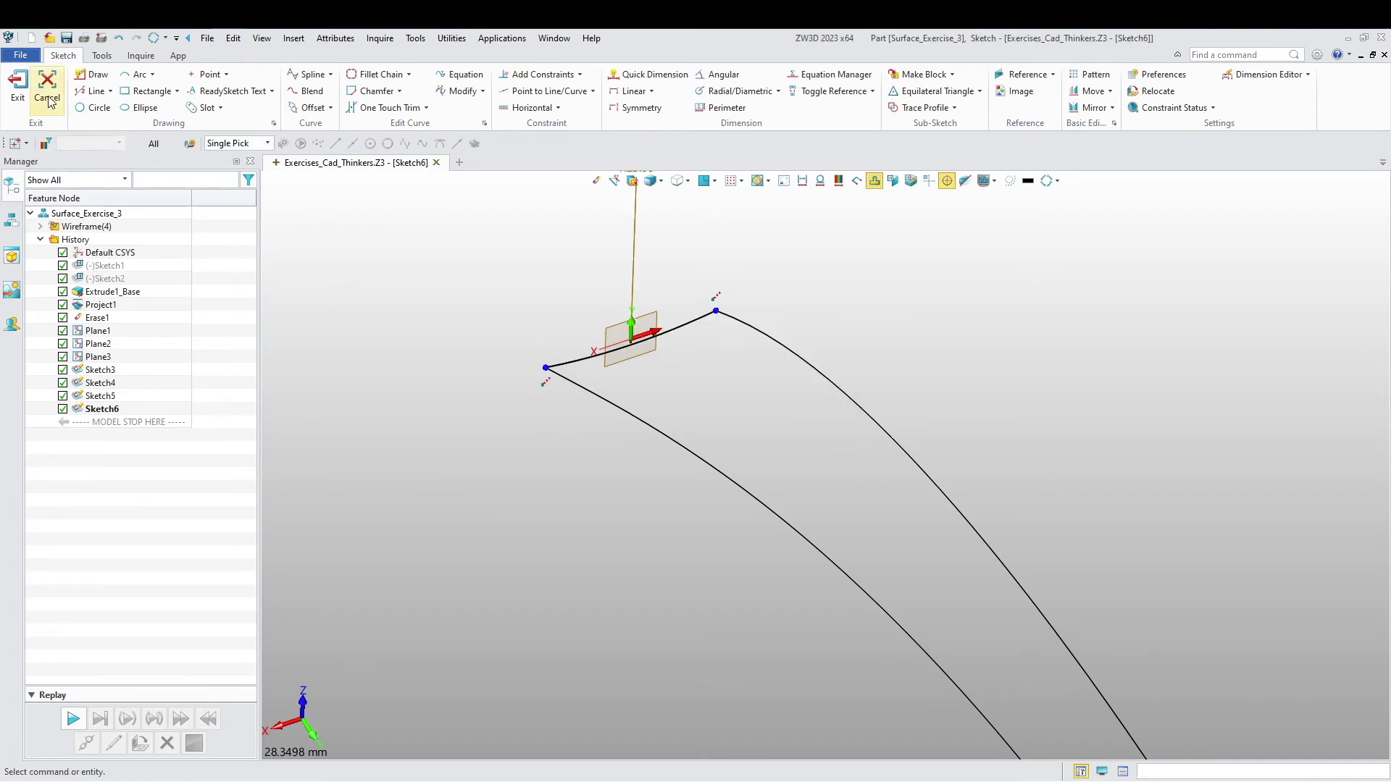
{"action": "left_click", "coordinate": [18, 81]}
Start a Curve Mesh for the handle with the handle-end, mid-handle and neck arcs as three separate U curves.
{"action": "middle_click_drag", "start_coordinate": [635, 571], "coordinate": [724, 464]}
{"action": "left_click", "coordinate": [110, 55]}
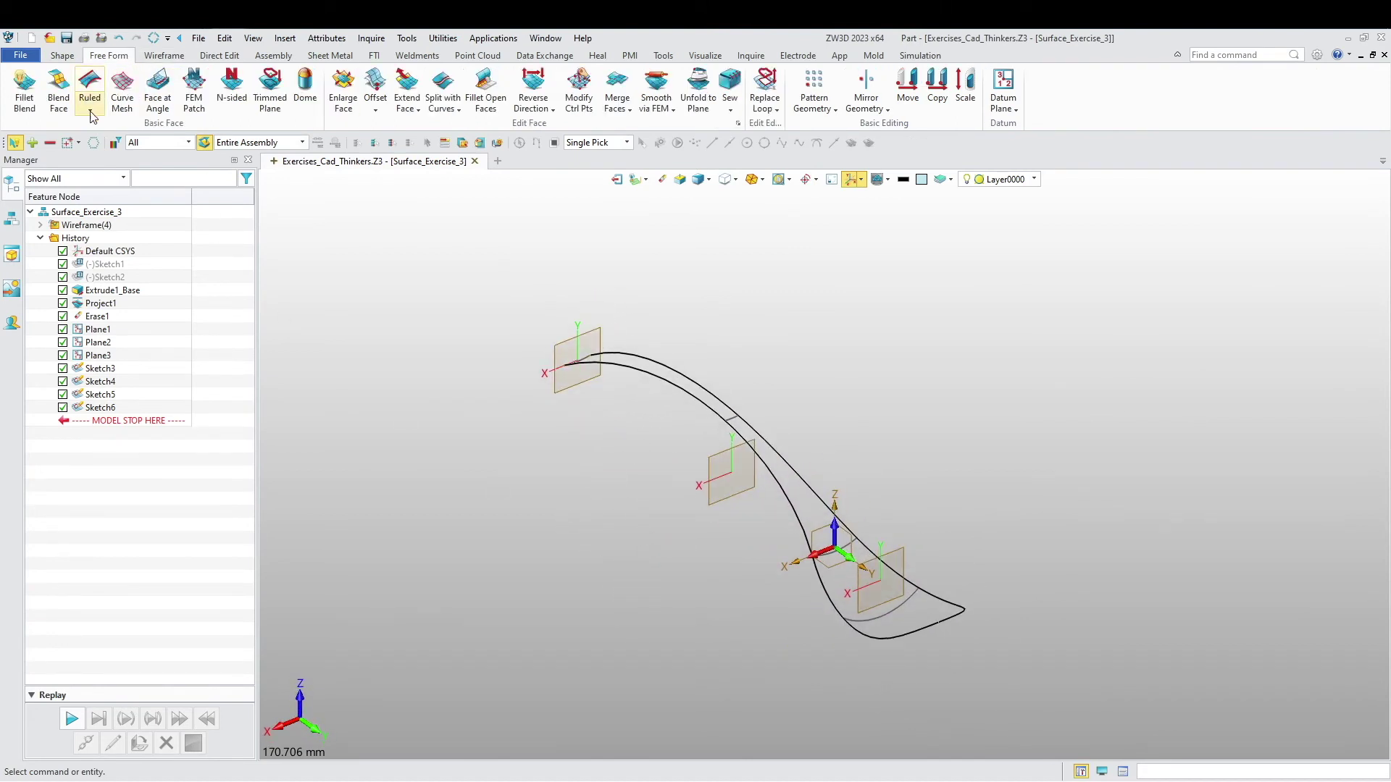
{"action": "left_click", "coordinate": [123, 91]}
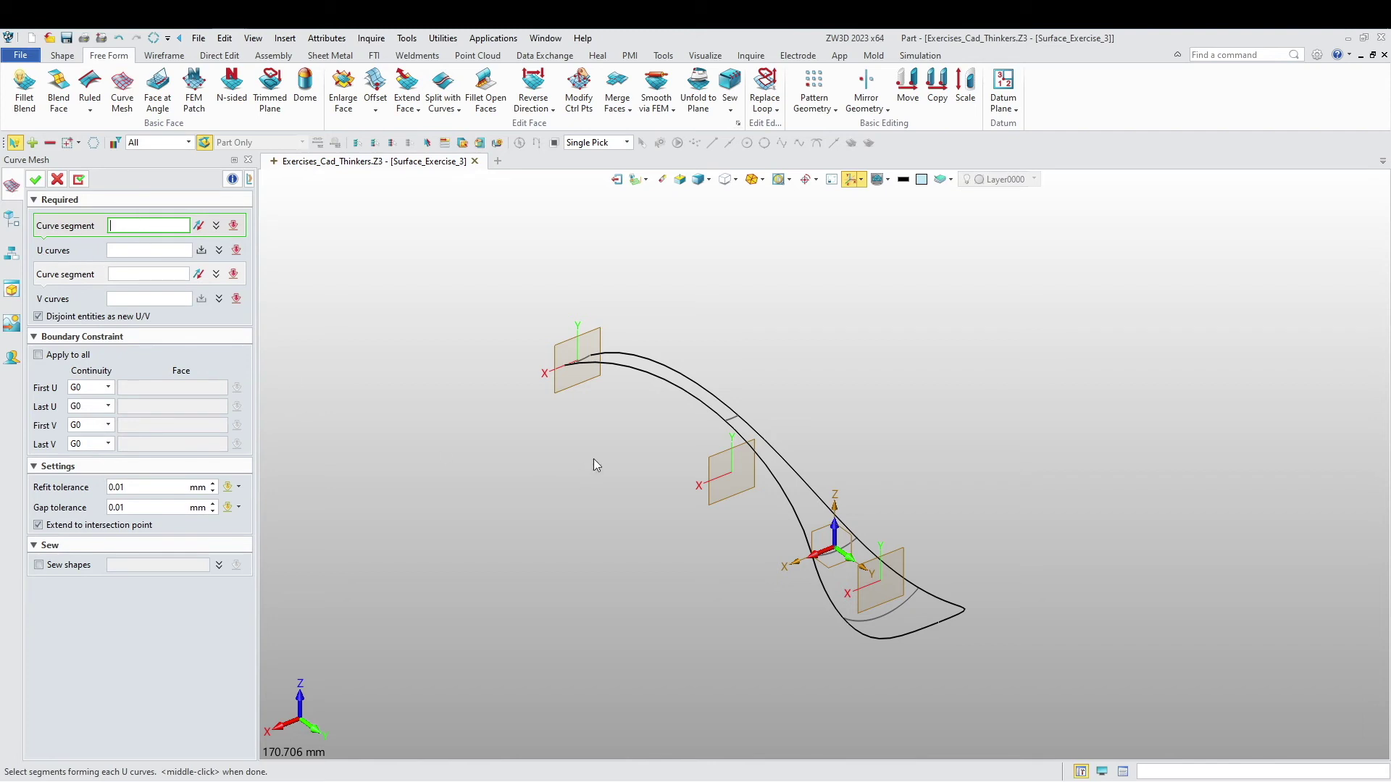
{"action": "scroll", "coordinate": [606, 410], "scroll_direction": "up", "scroll_amount": 6}
{"action": "left_click", "coordinate": [558, 236]}
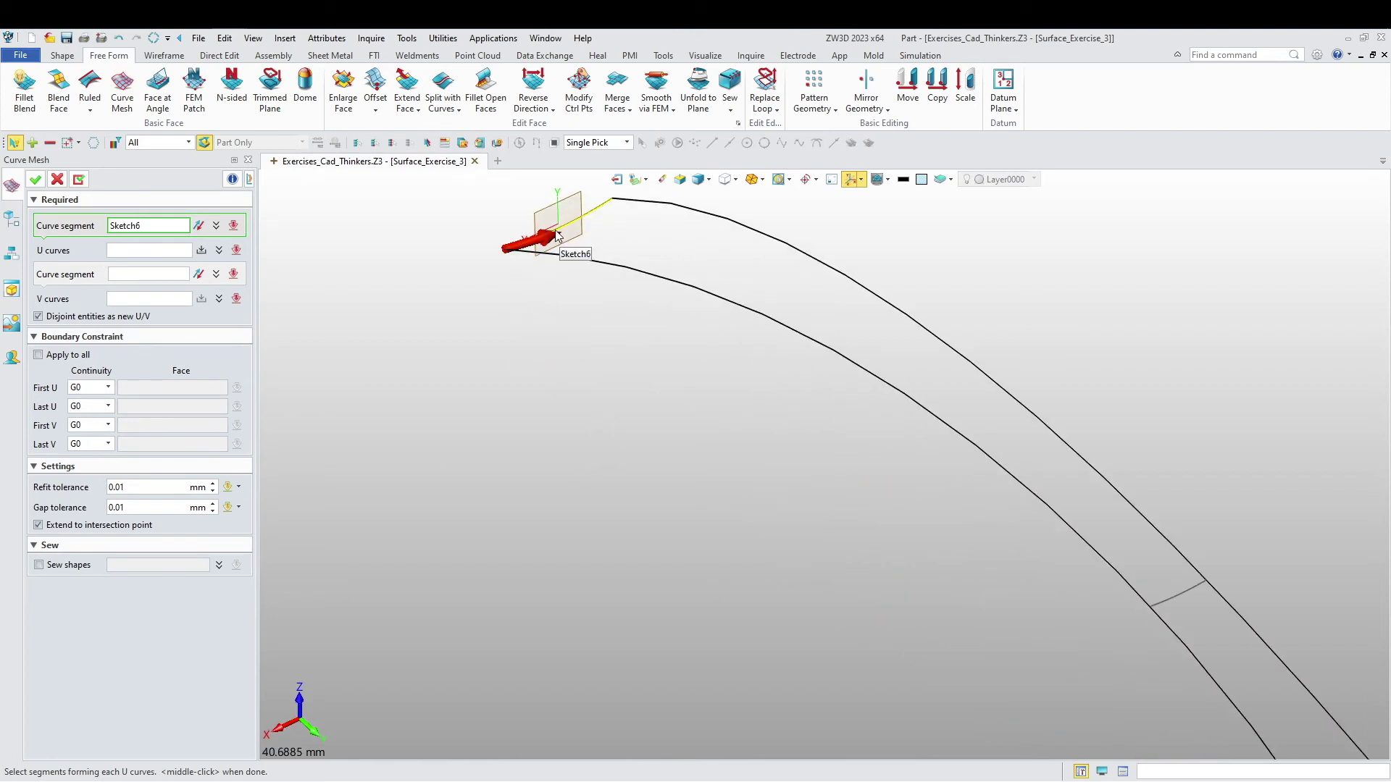
{"action": "middle_click", "coordinate": [481, 329]}
{"action": "scroll", "coordinate": [486, 341], "scroll_direction": "down", "scroll_amount": 3}
{"action": "left_click", "coordinate": [894, 525]}
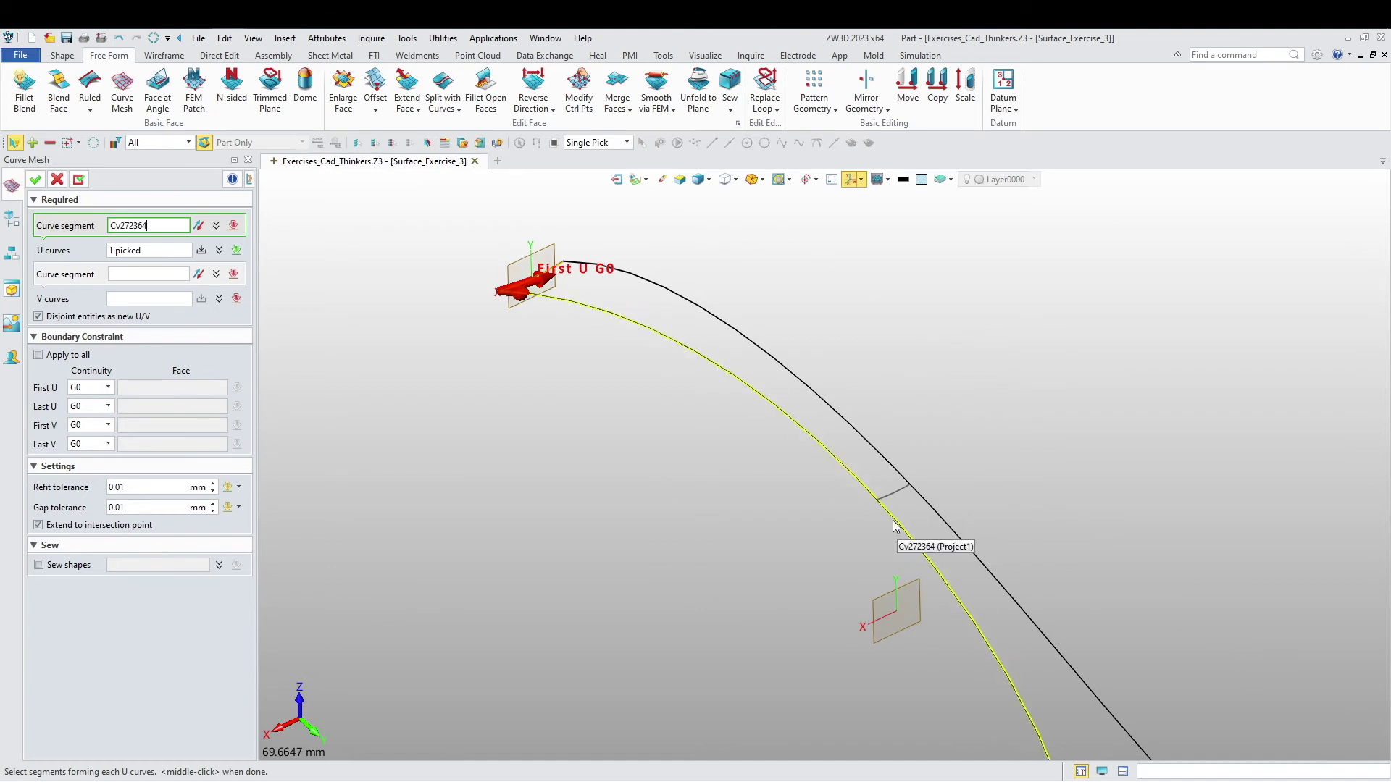
{"action": "middle_click", "coordinate": [629, 535]}
{"action": "scroll", "coordinate": [616, 528], "scroll_direction": "down", "scroll_amount": 3}
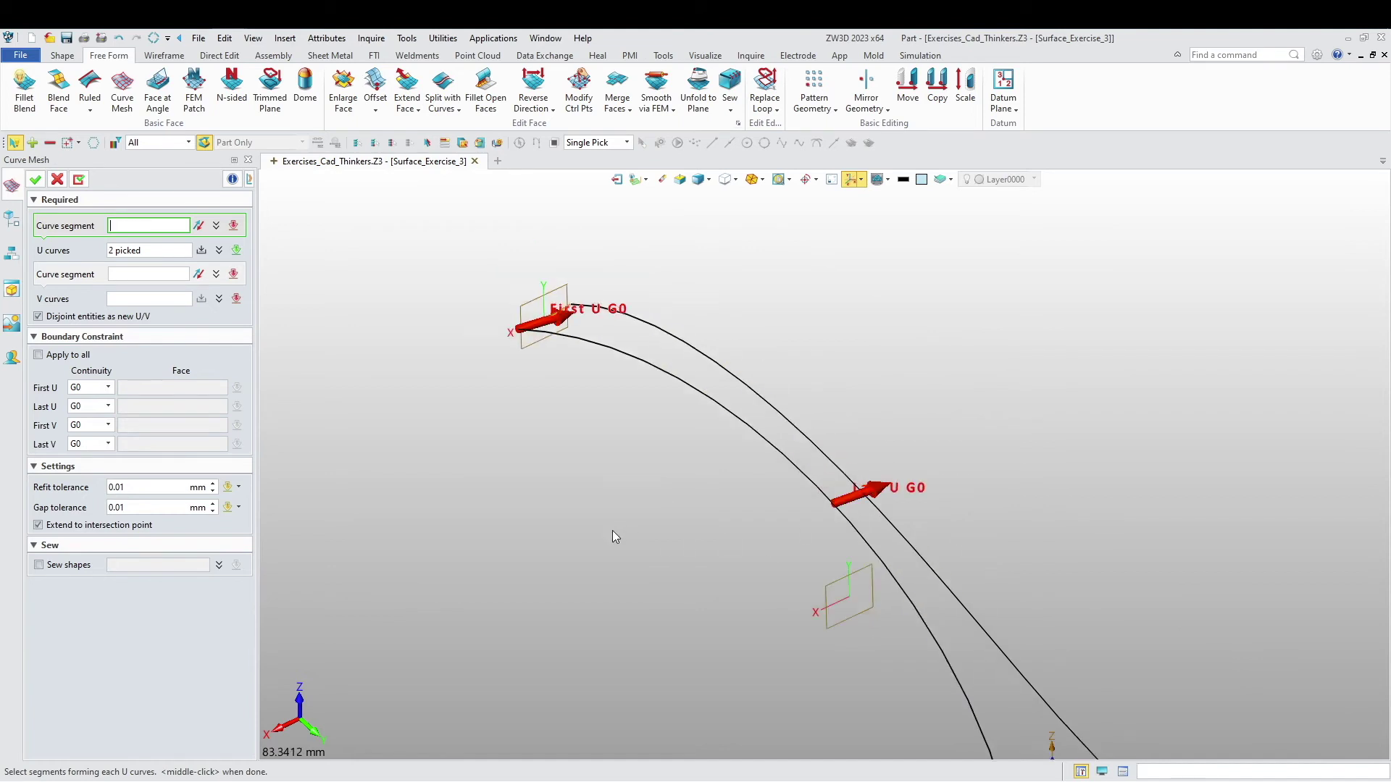
{"action": "left_click", "coordinate": [911, 630]}
{"action": "middle_click", "coordinate": [647, 601]}
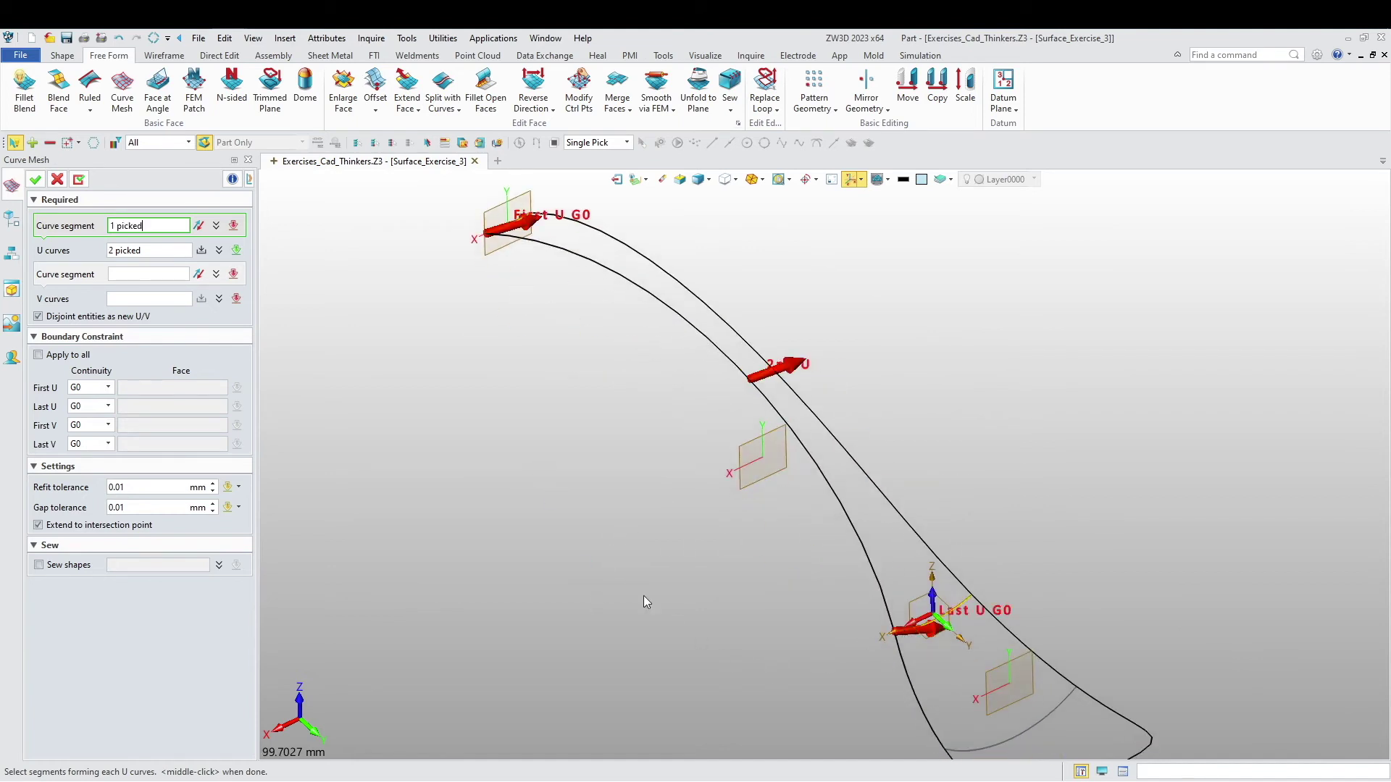
Add the handle's two outline curves as separate V curves and create the handle mesh surface.
{"action": "left_click", "coordinate": [129, 274]}
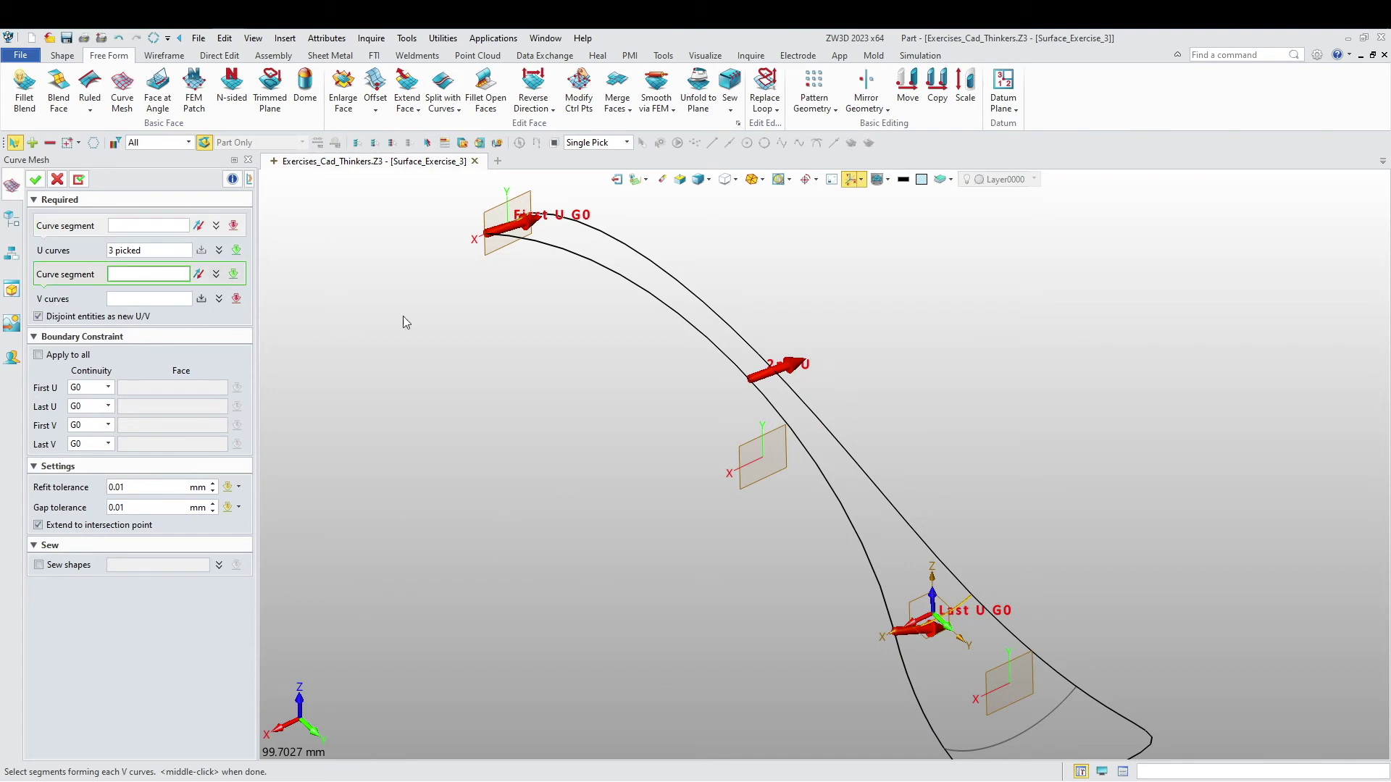
{"action": "left_click", "coordinate": [541, 246]}
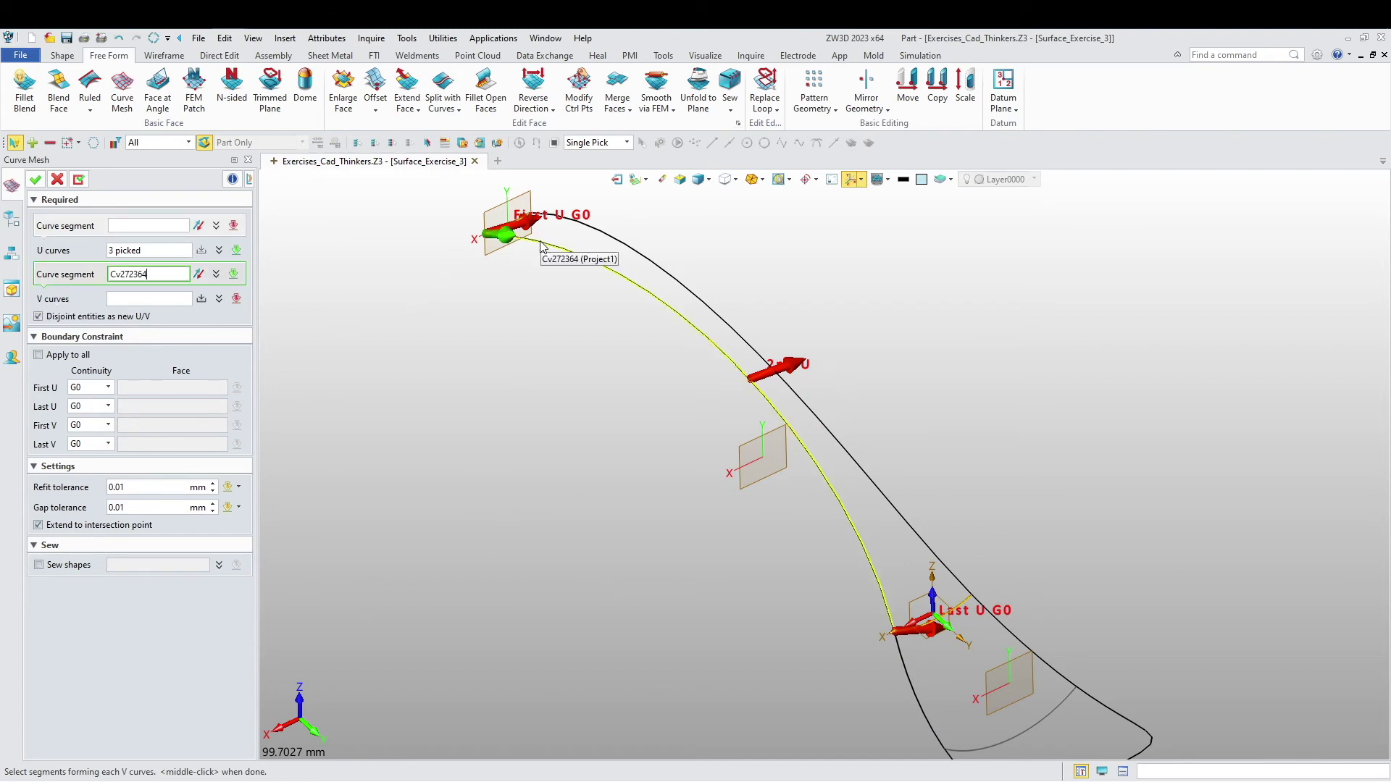
{"action": "middle_click", "coordinate": [405, 314]}
{"action": "left_click", "coordinate": [605, 235]}
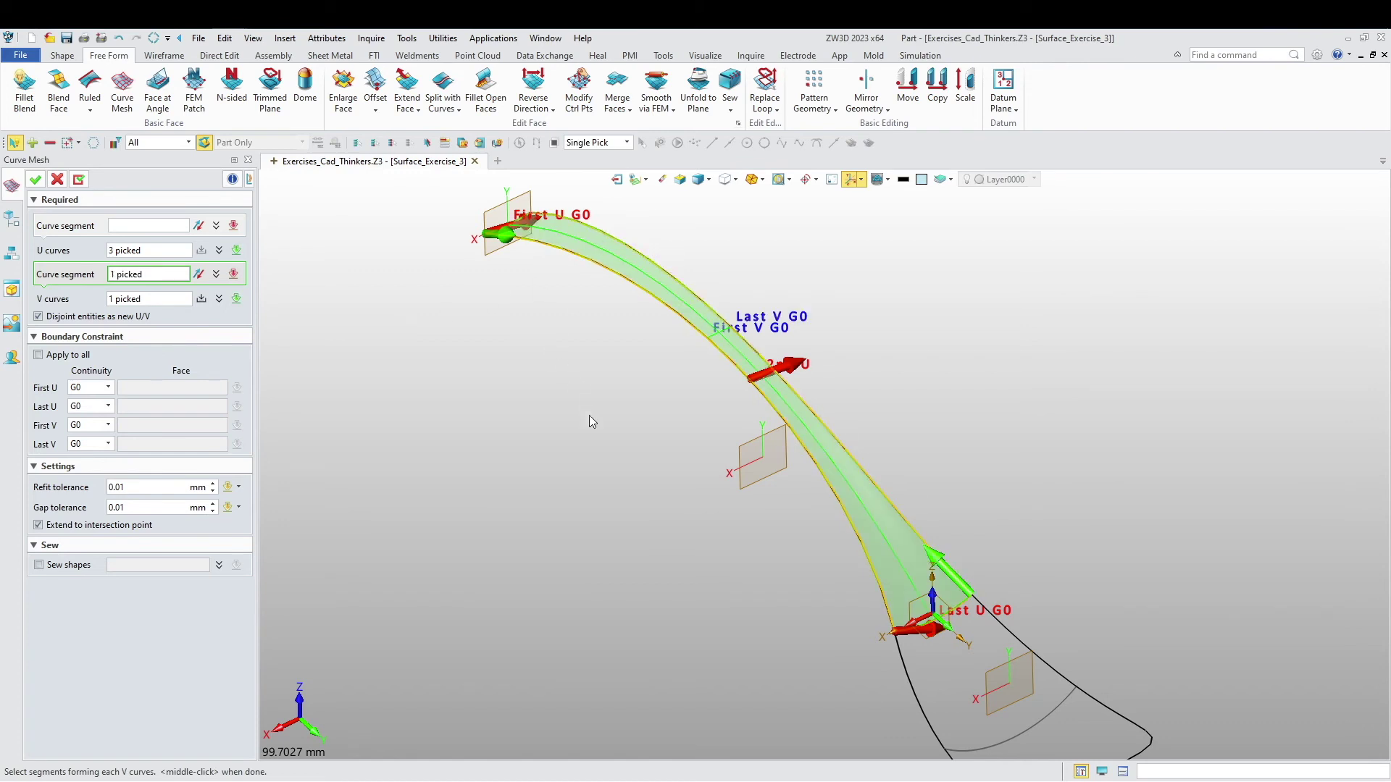
{"action": "middle_click_drag", "start_coordinate": [589, 415], "coordinate": [563, 433]}
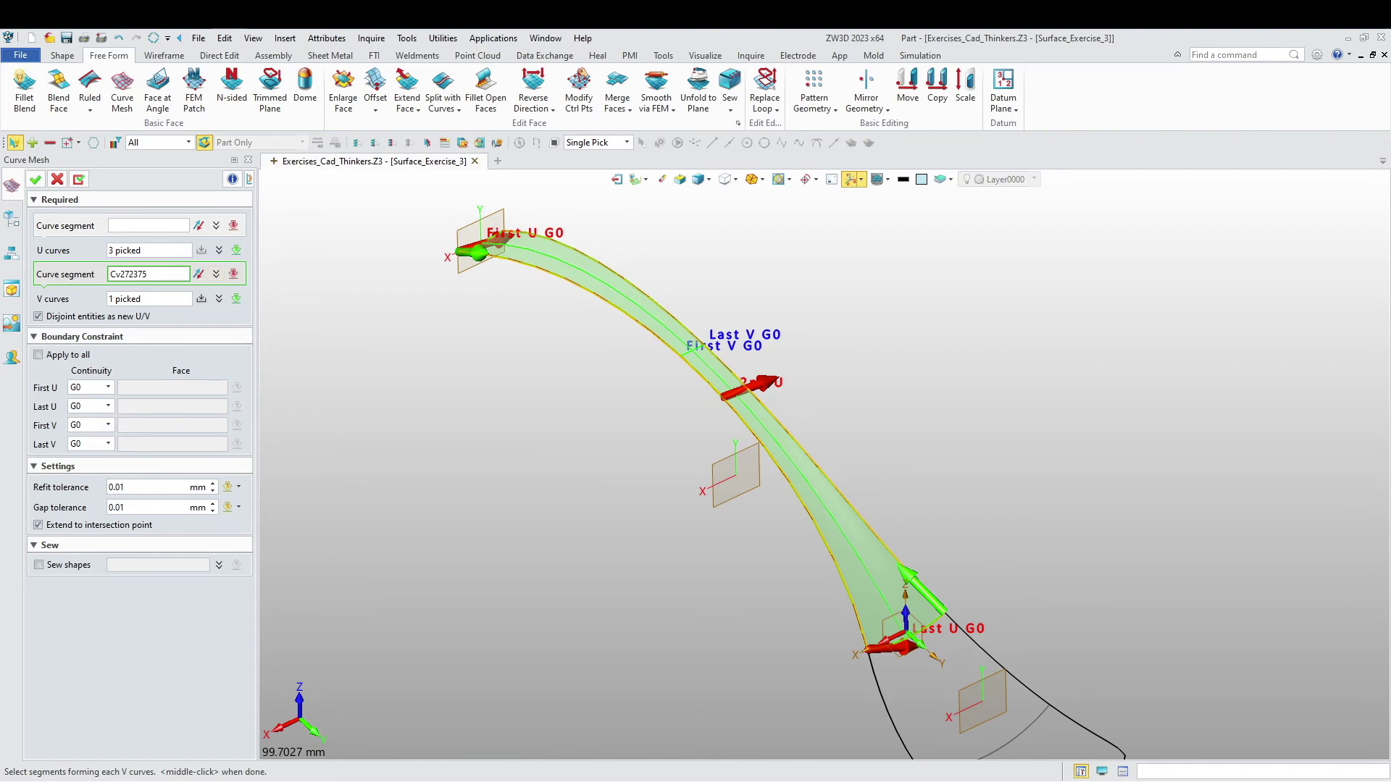
{"action": "left_click", "coordinate": [35, 179]}
Start a second Curve Mesh for the bowl with the neck arc and the bowl arc as separate U curves.
{"action": "right_click_drag", "start_coordinate": [720, 337], "coordinate": [642, 479]}
{"action": "middle_click_drag", "start_coordinate": [642, 478], "coordinate": [594, 376]}
{"action": "right_click_drag", "start_coordinate": [619, 486], "coordinate": [638, 485]}
{"action": "middle_click_drag", "start_coordinate": [637, 485], "coordinate": [561, 434]}
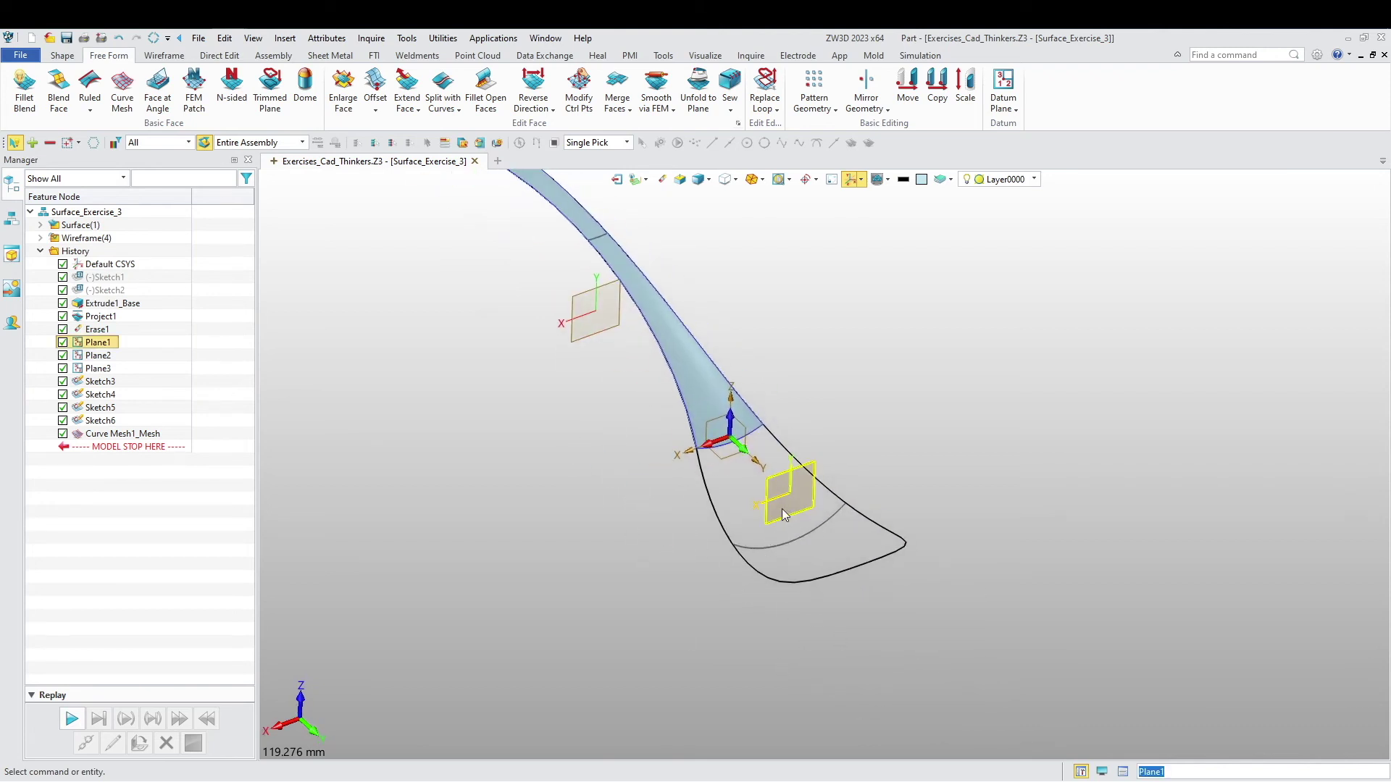
{"action": "left_click", "coordinate": [122, 88]}
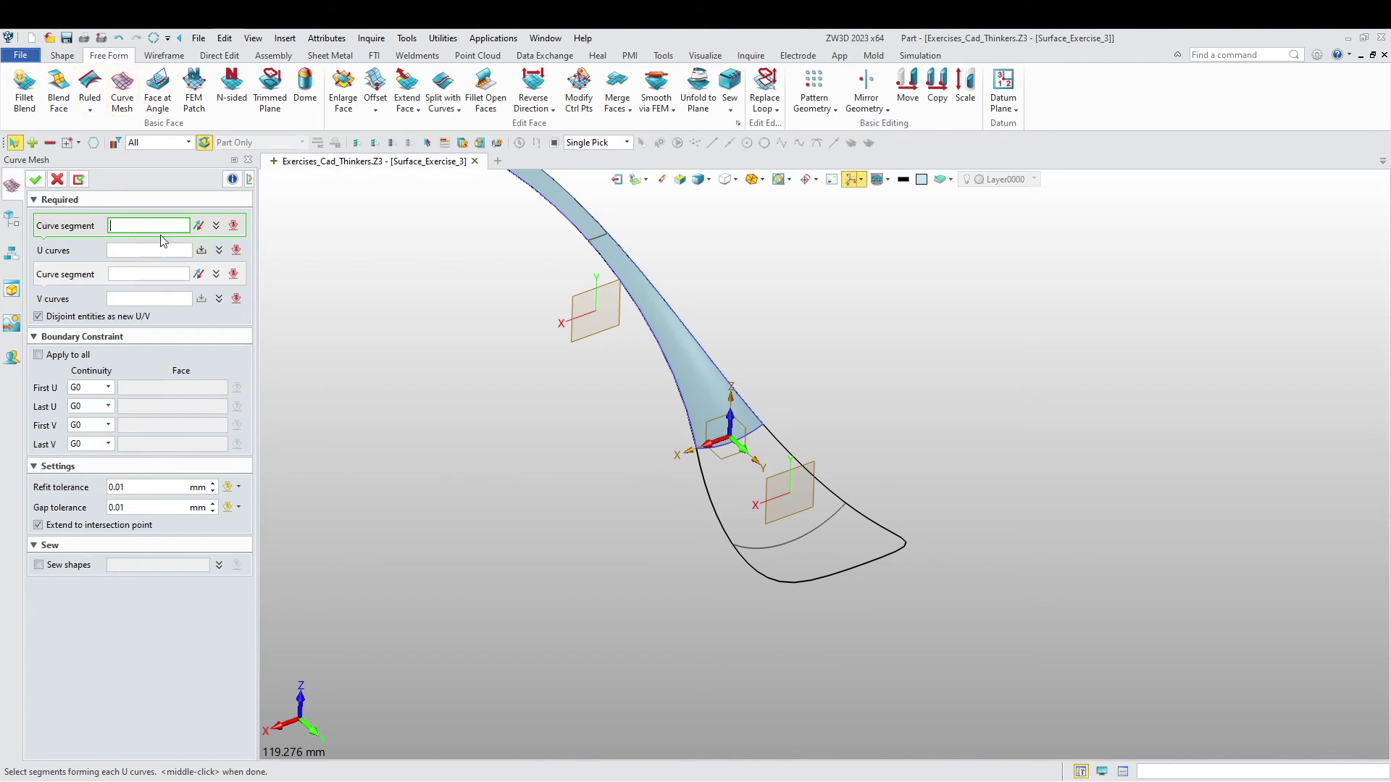
{"action": "left_click", "coordinate": [728, 440]}
{"action": "scroll", "coordinate": [732, 449], "scroll_direction": "up", "scroll_amount": 3}
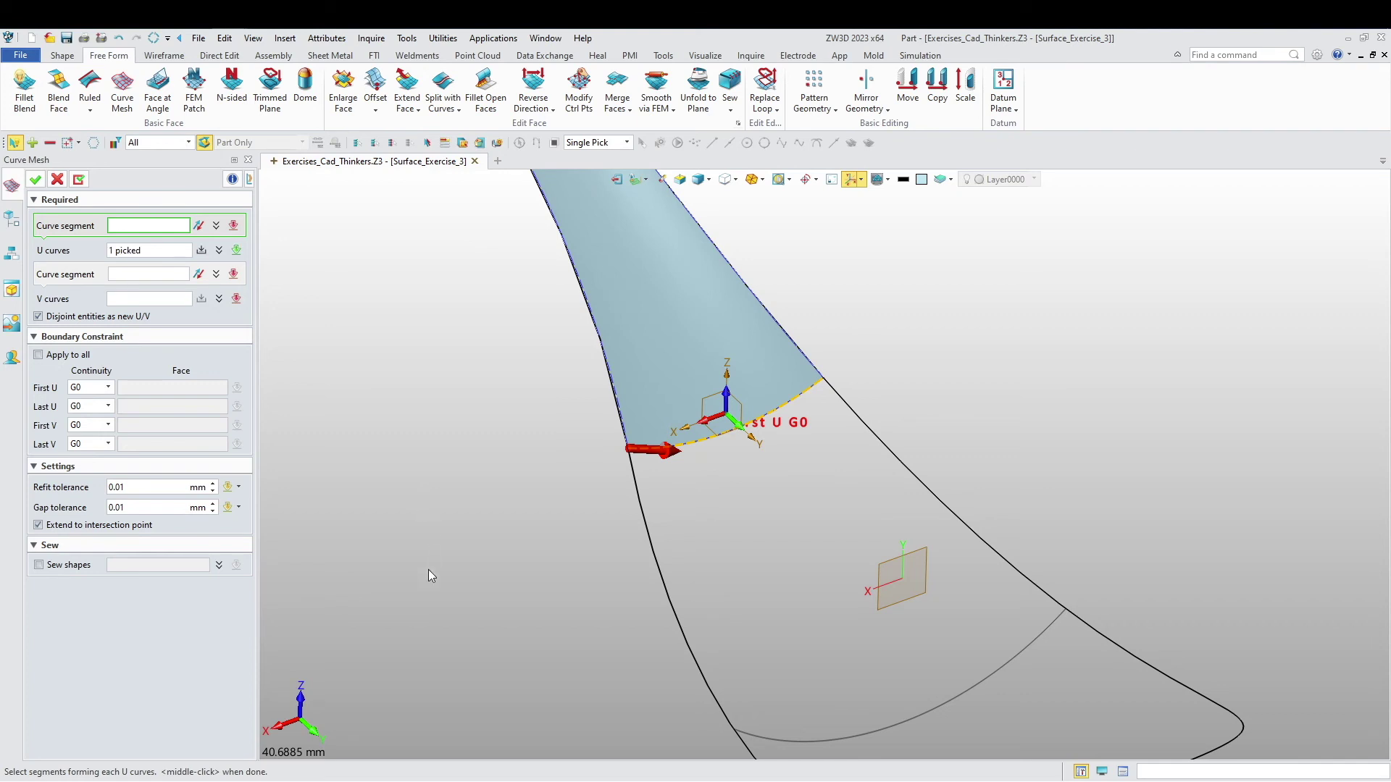
{"action": "right_click_drag", "start_coordinate": [429, 570], "coordinate": [507, 414]}
{"action": "left_click", "coordinate": [862, 587]}
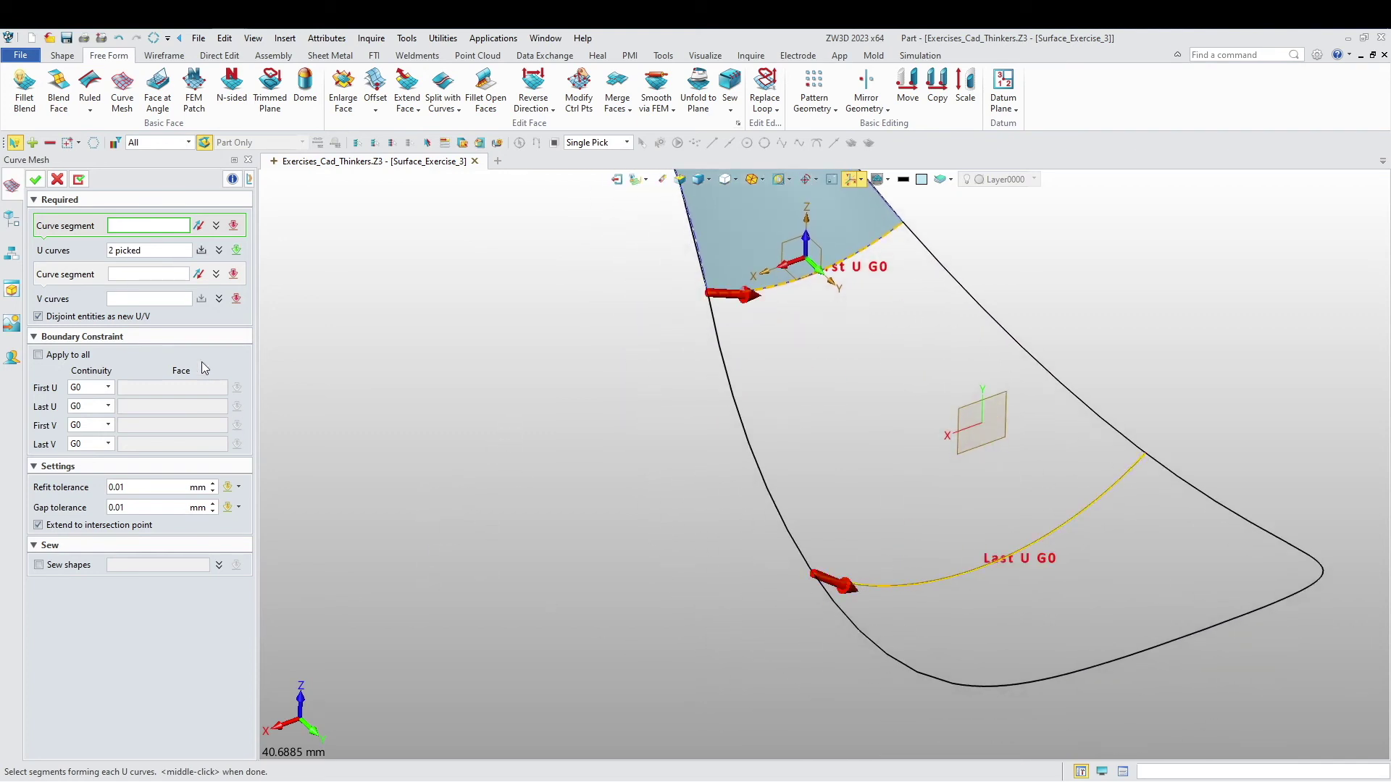
Add the bowl's two outline curves as separate V curves and create the bowl mesh surface.
{"action": "left_click", "coordinate": [157, 274]}
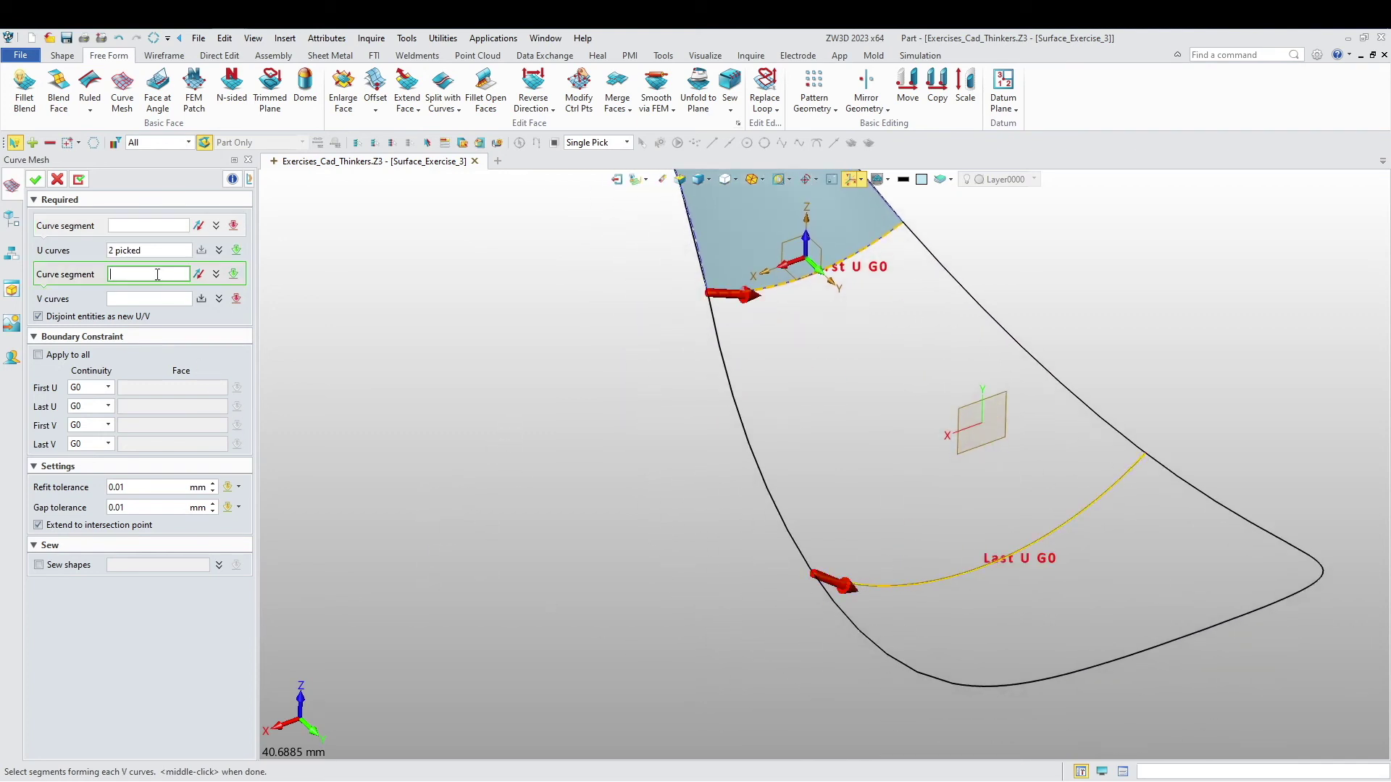
{"action": "left_click", "coordinate": [723, 333]}
{"action": "middle_click", "coordinate": [486, 396]}
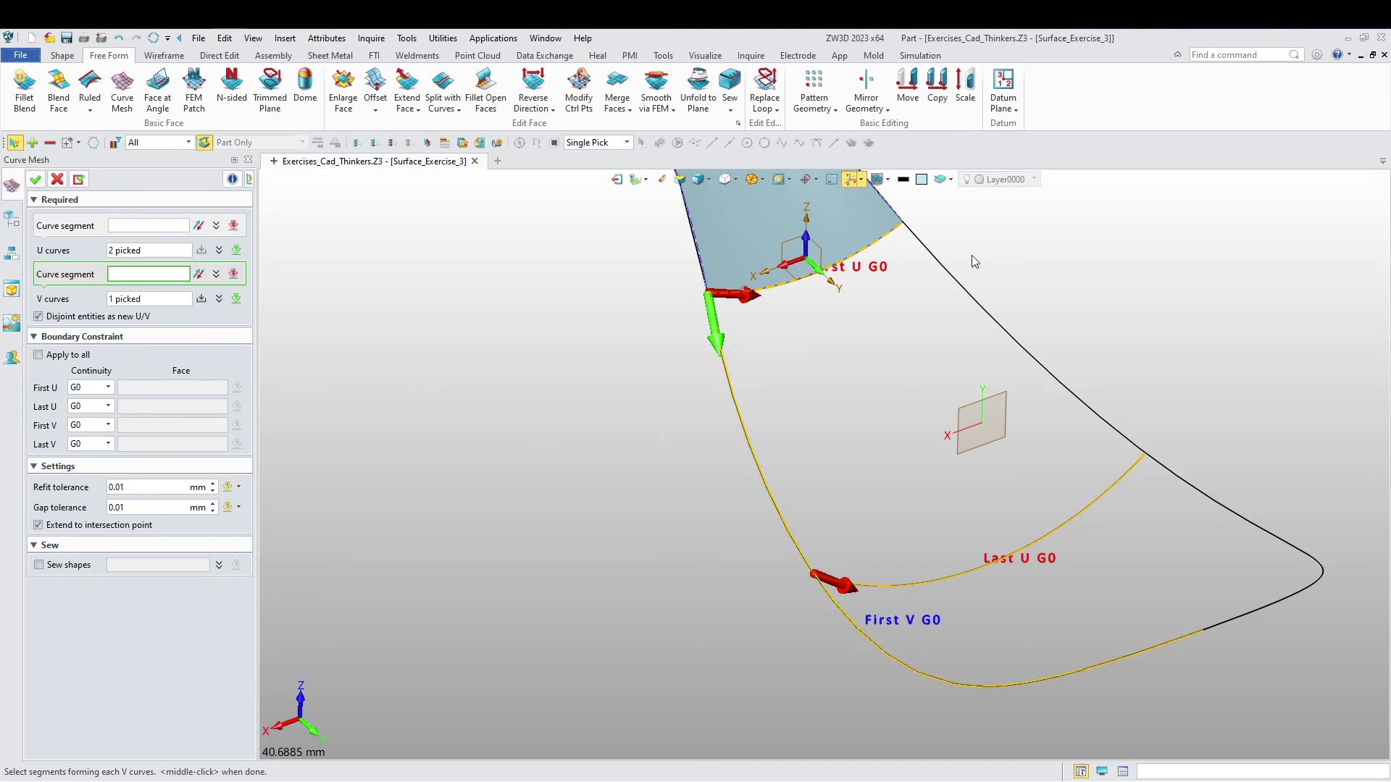
{"action": "left_click", "coordinate": [950, 270]}
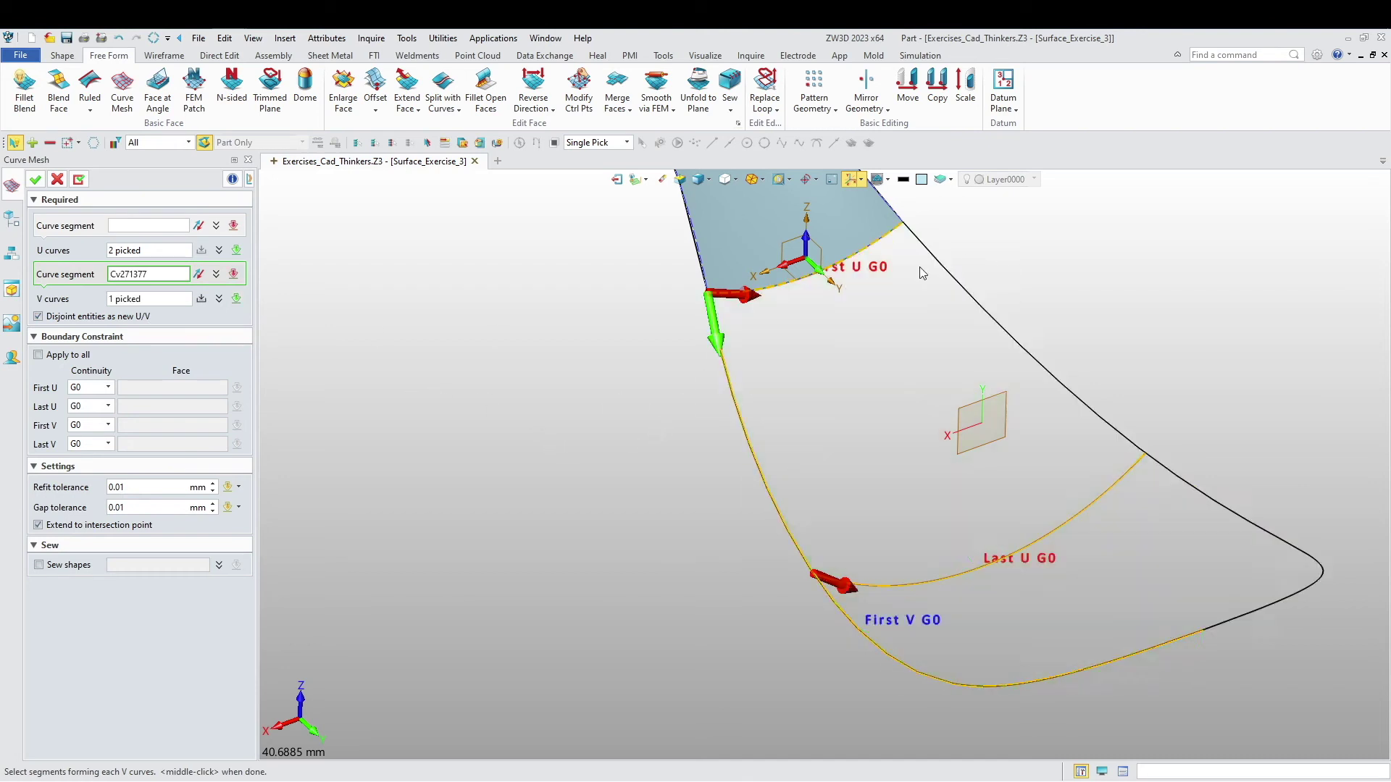
{"action": "left_click", "coordinate": [35, 180]}
{"action": "middle_click_drag", "start_coordinate": [439, 371], "coordinate": [813, 640]}
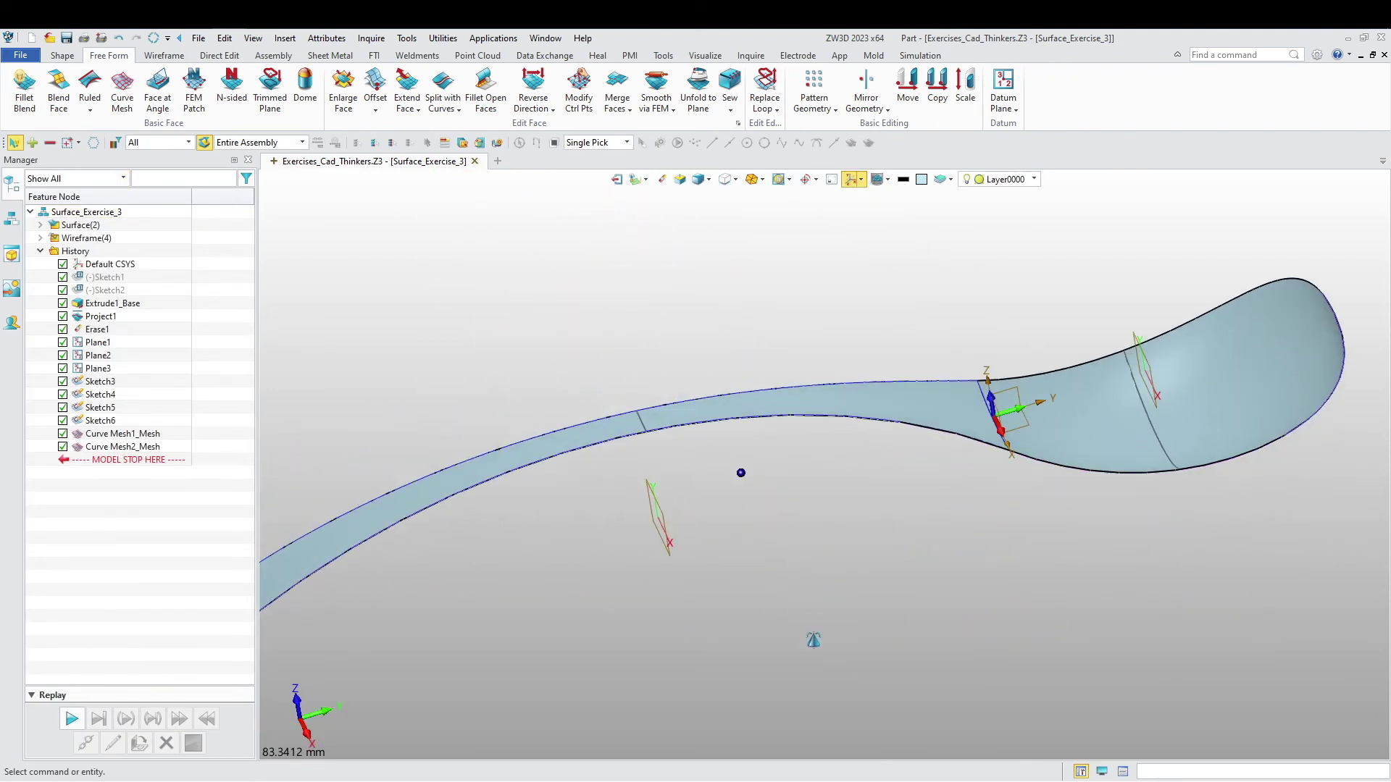
Sew the handle and bowl surfaces together with a 0.01 mm tolerance.
{"action": "right_click_drag", "start_coordinate": [813, 639], "coordinate": [813, 606]}
{"action": "scroll", "coordinate": [811, 606], "scroll_direction": "down", "scroll_amount": 3}
{"action": "middle_click_drag", "start_coordinate": [752, 612], "coordinate": [761, 581]}
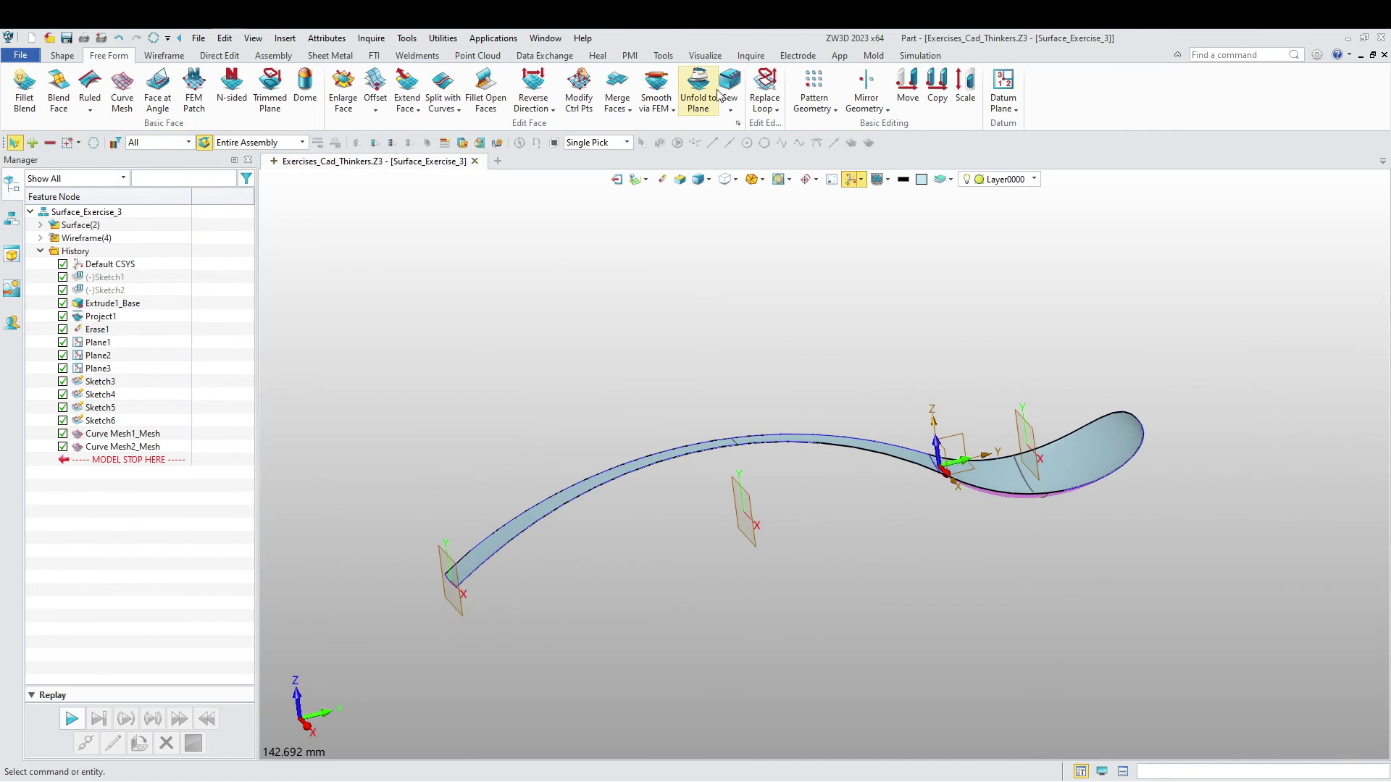
{"action": "left_click", "coordinate": [731, 85]}
{"action": "left_click_drag", "start_coordinate": [346, 298], "coordinate": [1217, 640]}
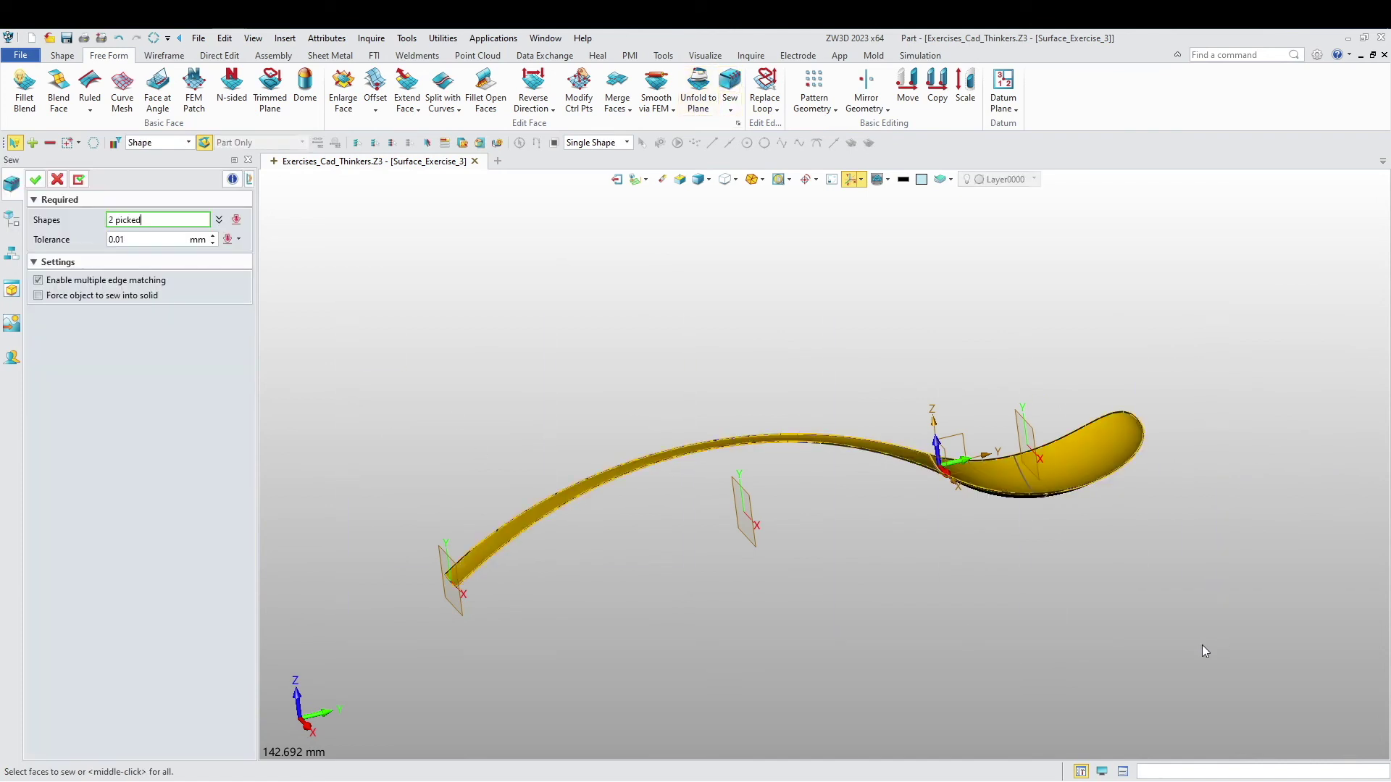
{"action": "left_click", "coordinate": [34, 179]}
{"action": "left_click", "coordinate": [779, 454]}
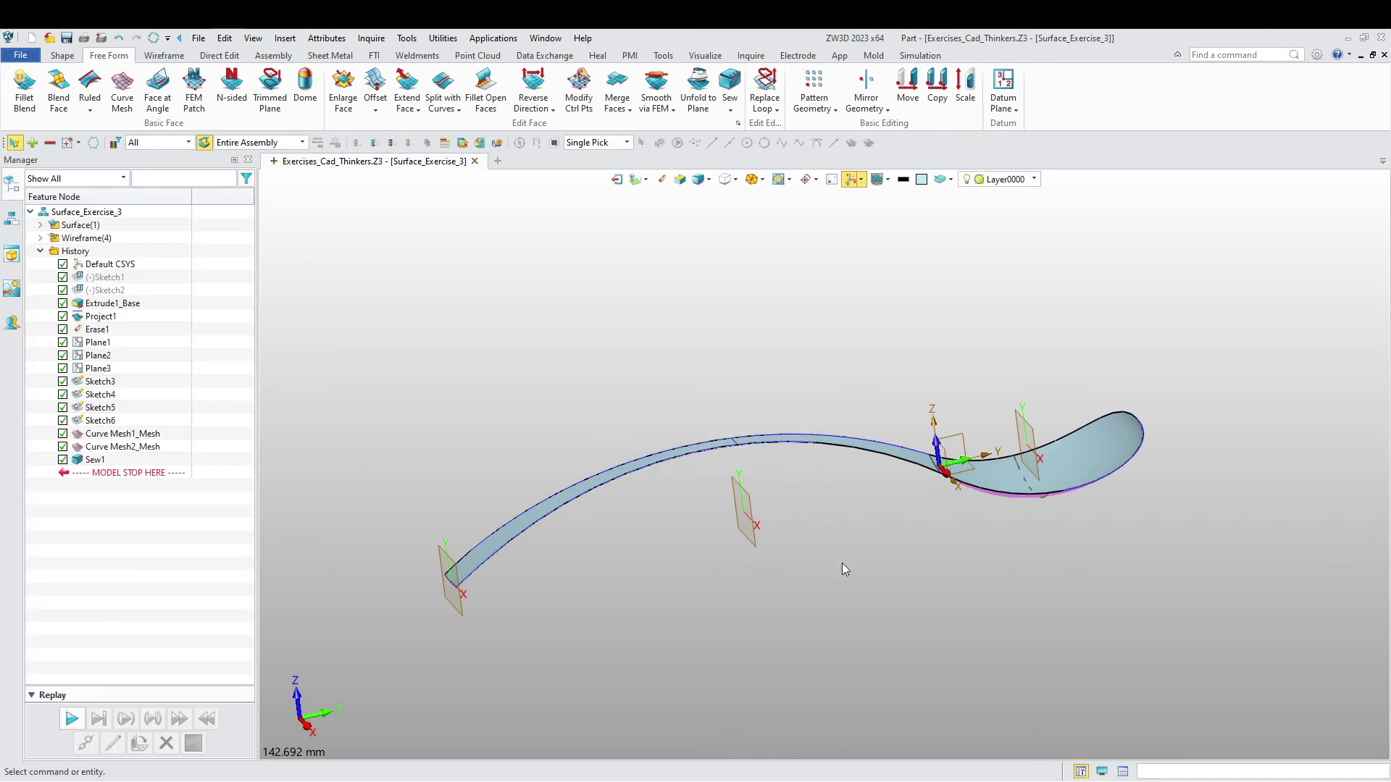
Thicken the sewn spoon sheet into a solid with a thickness of 0.75 mm.
{"action": "middle_click_drag", "start_coordinate": [842, 565], "coordinate": [619, 538]}
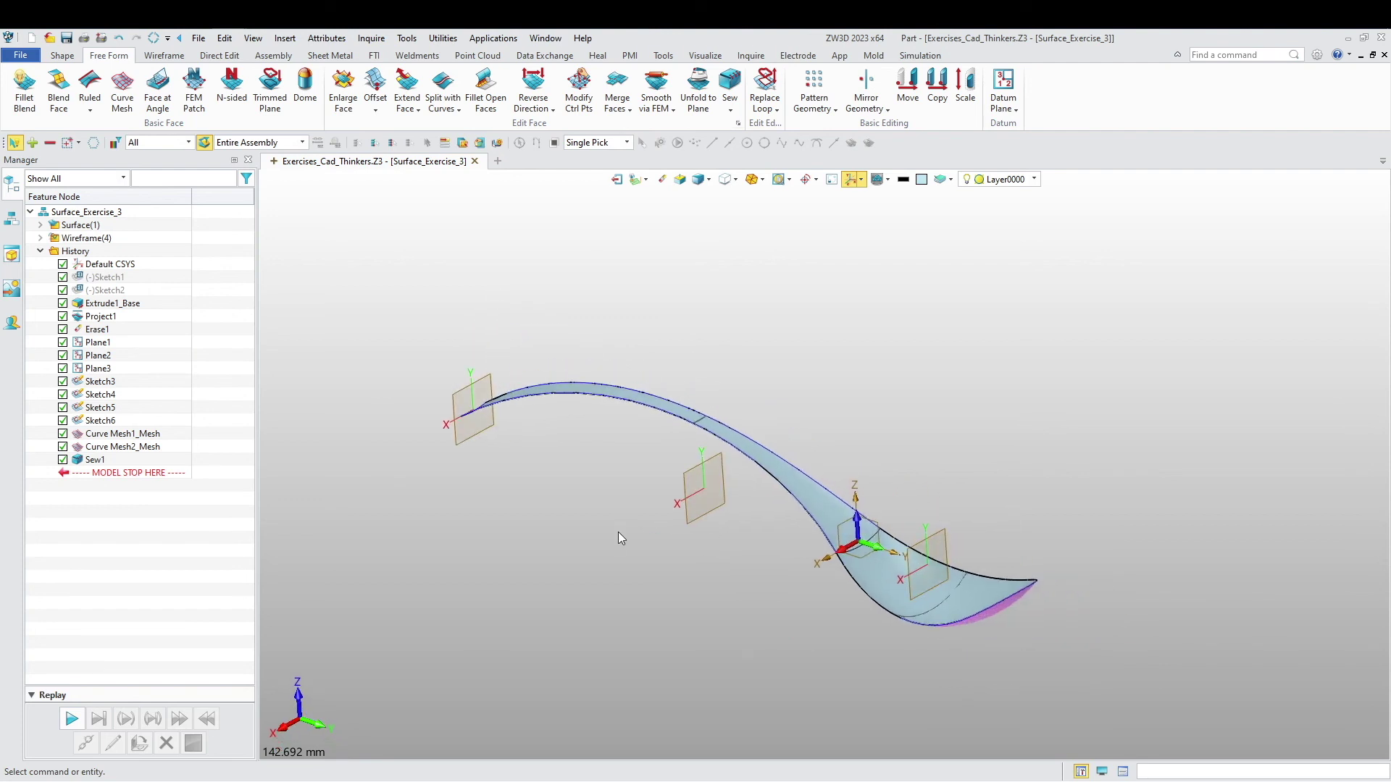
{"action": "left_click", "coordinate": [63, 56]}
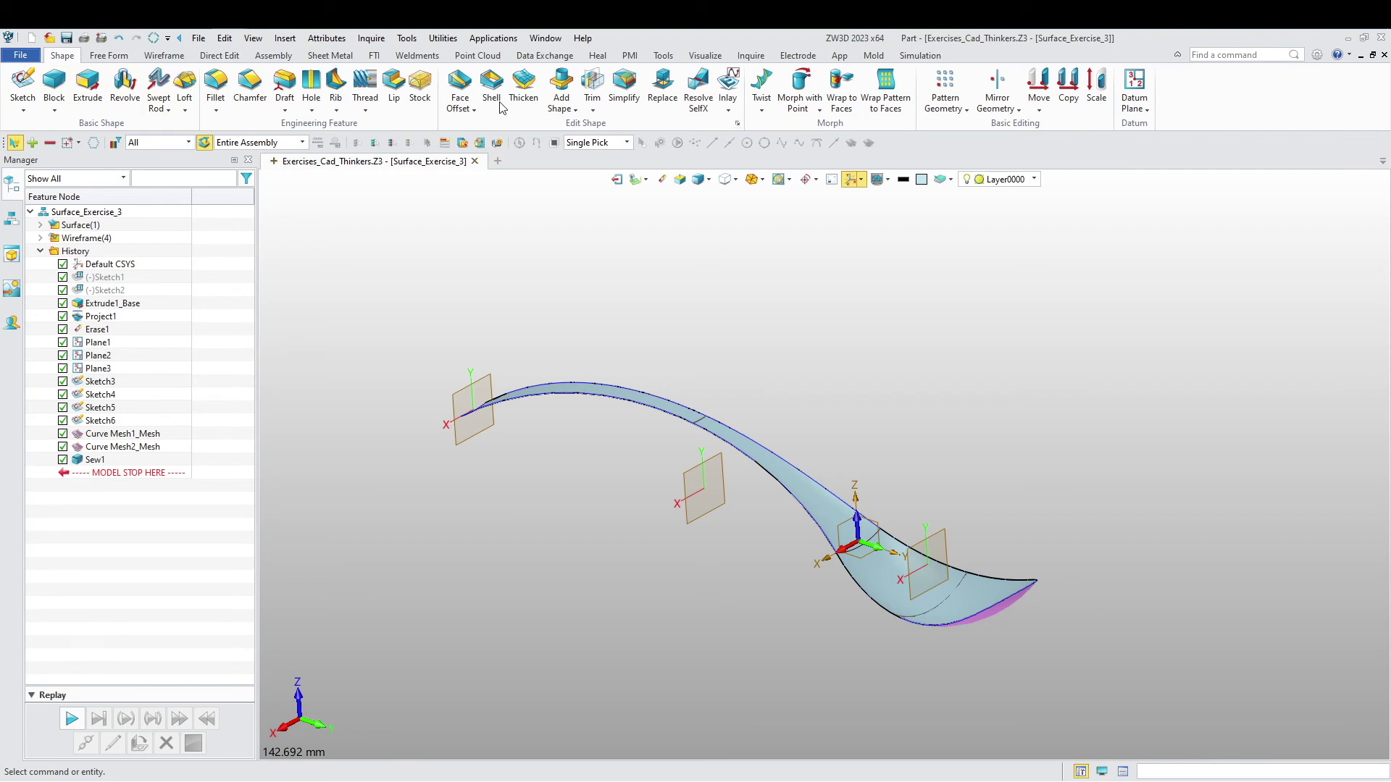
{"action": "left_click", "coordinate": [525, 91]}
{"action": "left_click", "coordinate": [722, 437]}
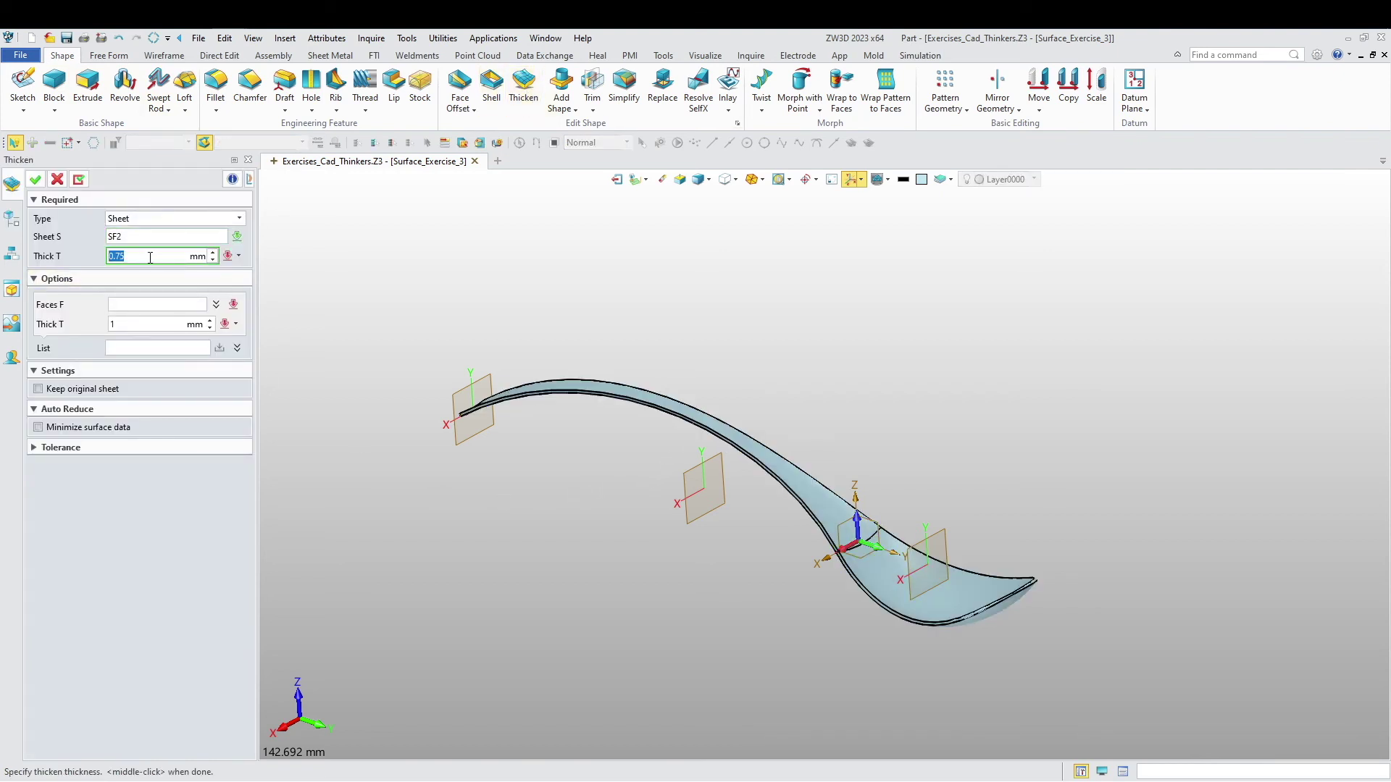
{"action": "double_click", "coordinate": [133, 256]}
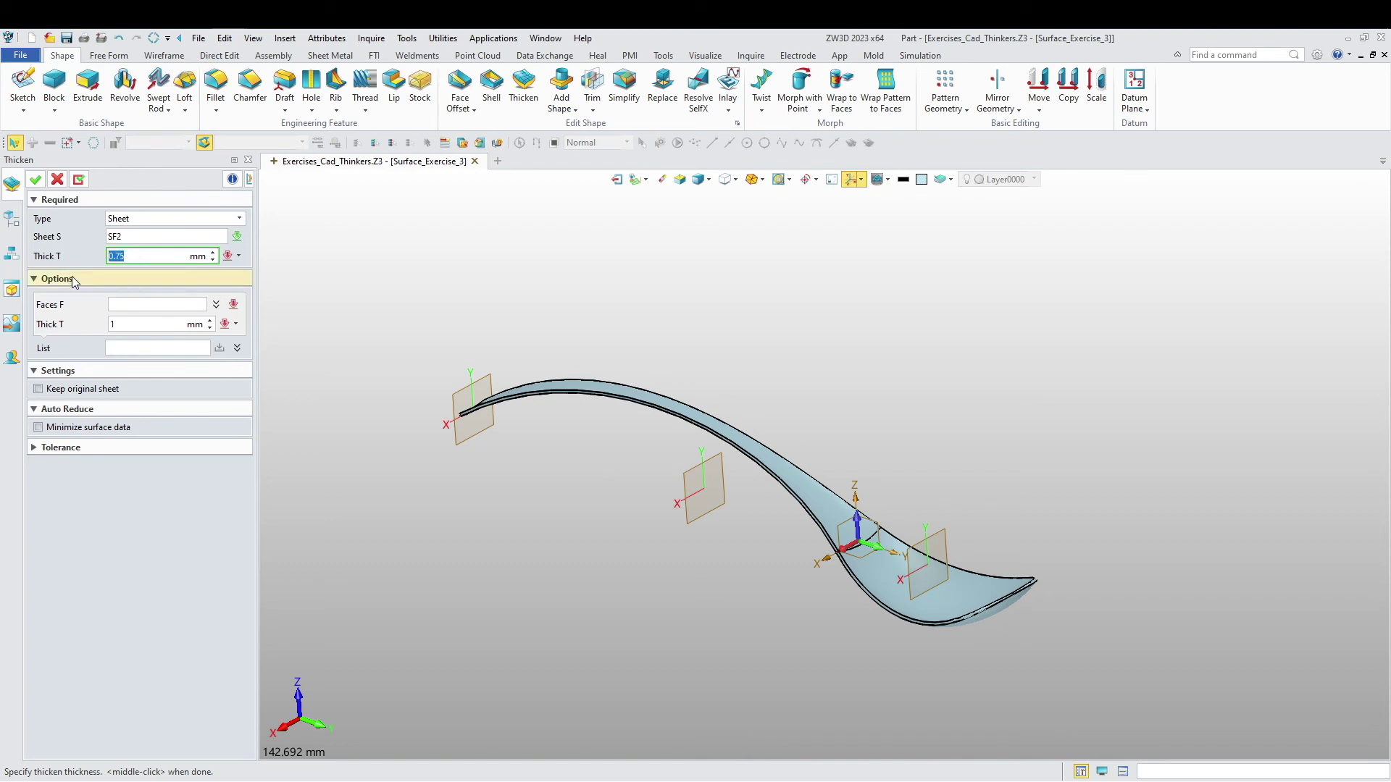
{"action": "scroll", "coordinate": [852, 541], "scroll_direction": "up", "scroll_amount": 2}
{"action": "right_click_drag", "start_coordinate": [877, 574], "coordinate": [919, 553]}
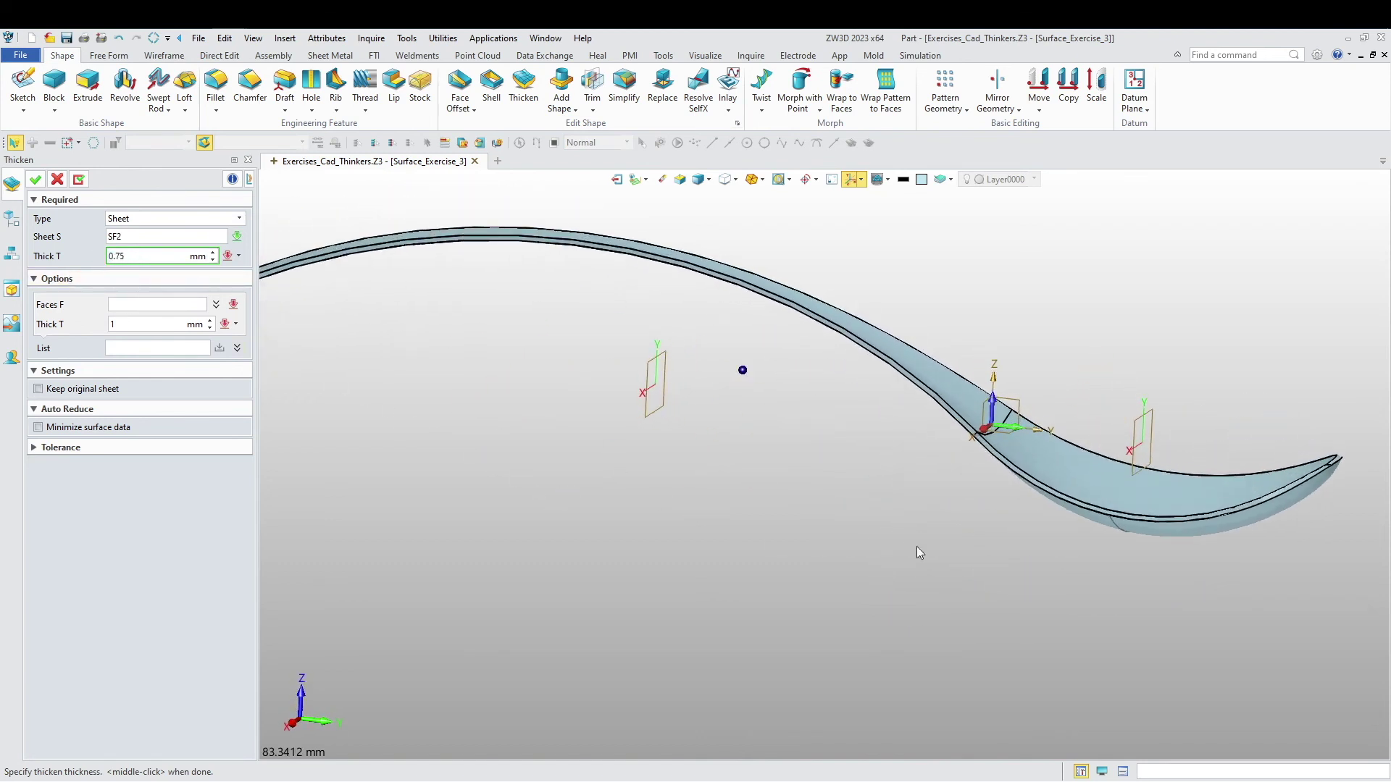
{"action": "left_click", "coordinate": [35, 180]}
Fillet the two short corner edges at the free end of the handle with a 3 mm radius.
{"action": "right_click_drag", "start_coordinate": [524, 452], "coordinate": [679, 547]}
{"action": "scroll", "coordinate": [498, 487], "scroll_direction": "up", "scroll_amount": 5}
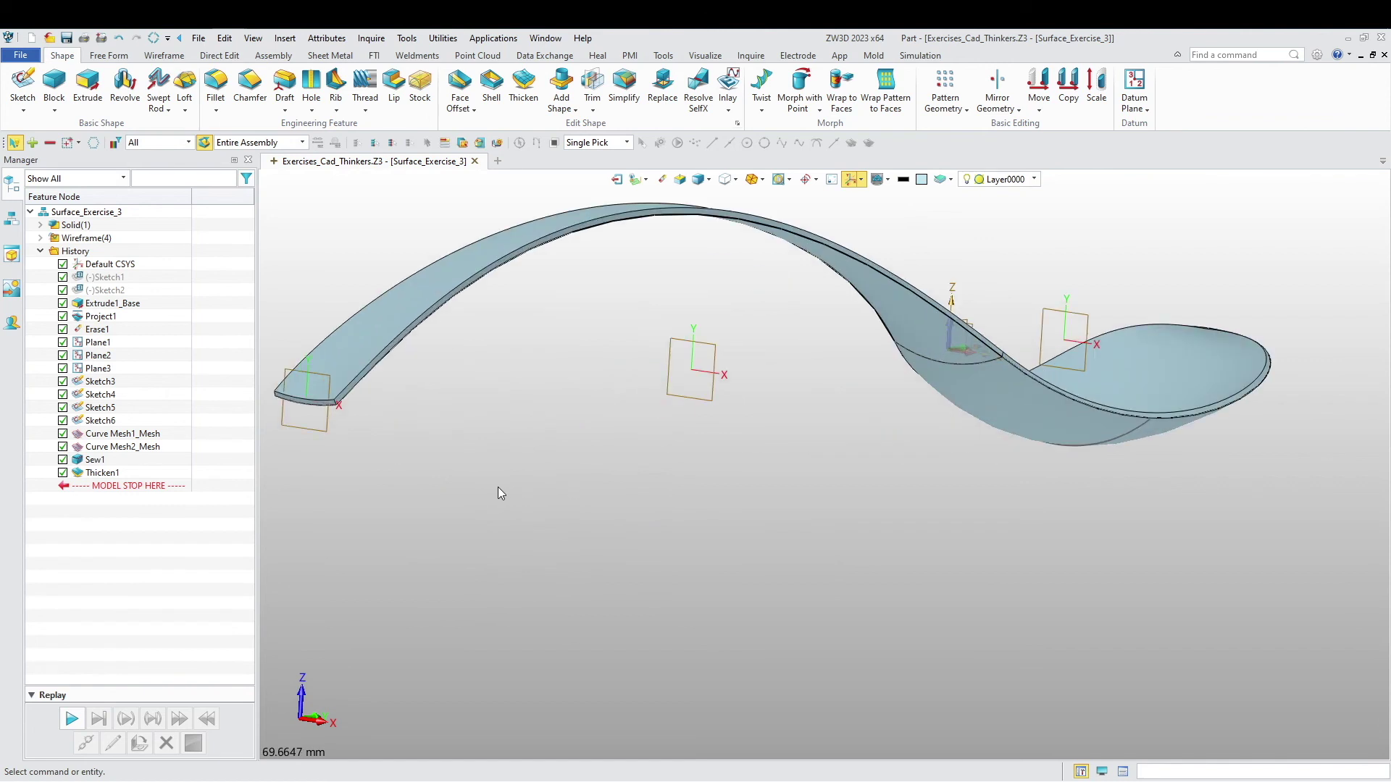
{"action": "left_click", "coordinate": [215, 83]}
{"action": "scroll", "coordinate": [437, 455], "scroll_direction": "up", "scroll_amount": 2}
{"action": "scroll", "coordinate": [508, 413], "scroll_direction": "up", "scroll_amount": 2}
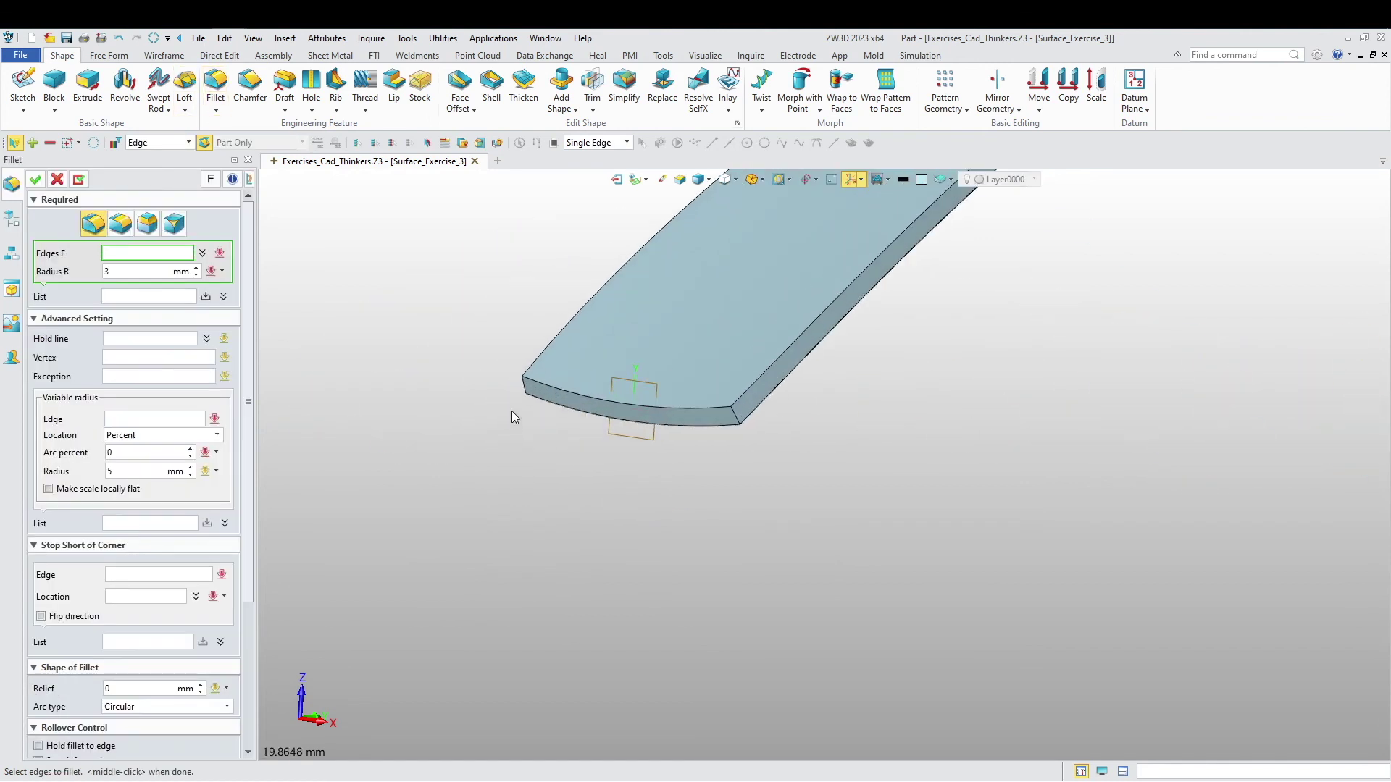
{"action": "scroll", "coordinate": [537, 384], "scroll_direction": "up", "scroll_amount": 4}
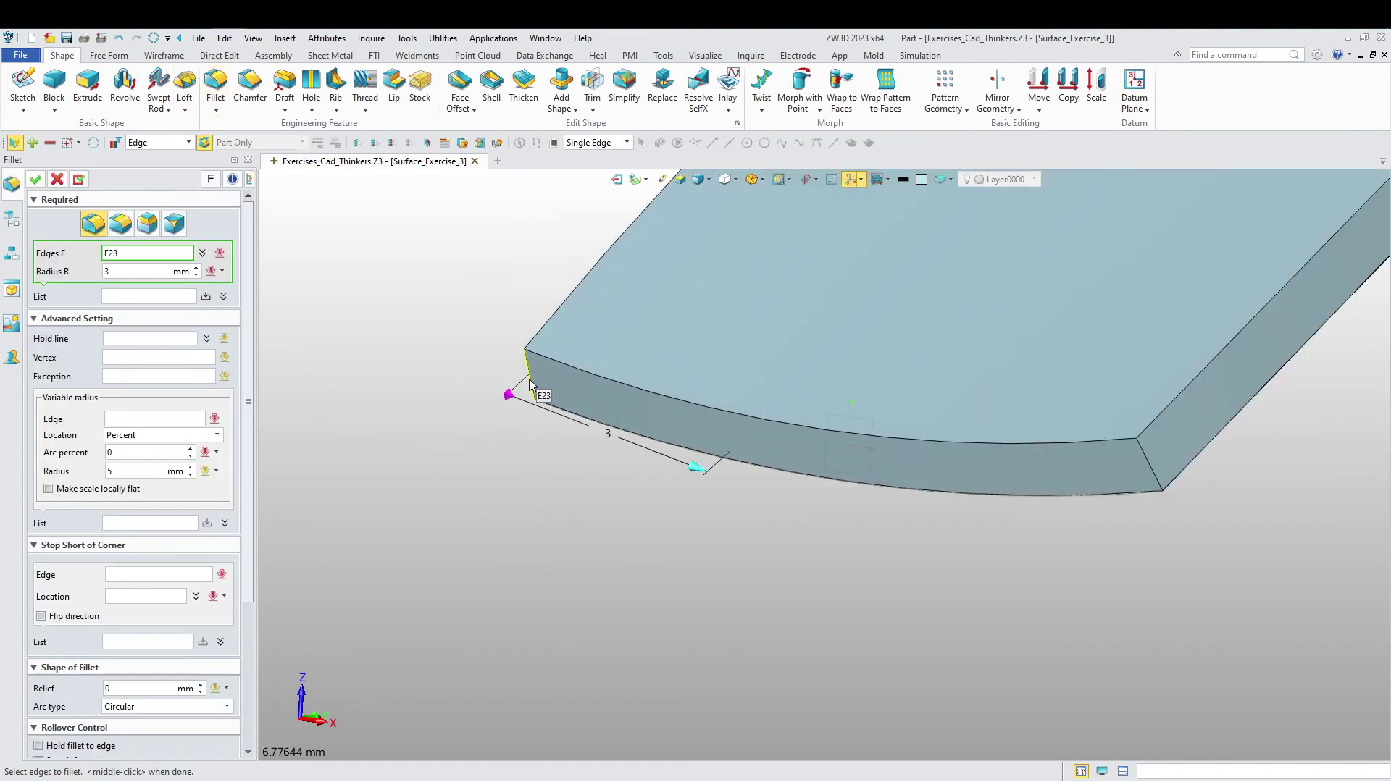
{"action": "left_click", "coordinate": [530, 384]}
{"action": "left_click", "coordinate": [1145, 472]}
{"action": "scroll", "coordinate": [942, 522], "scroll_direction": "down", "scroll_amount": 2}
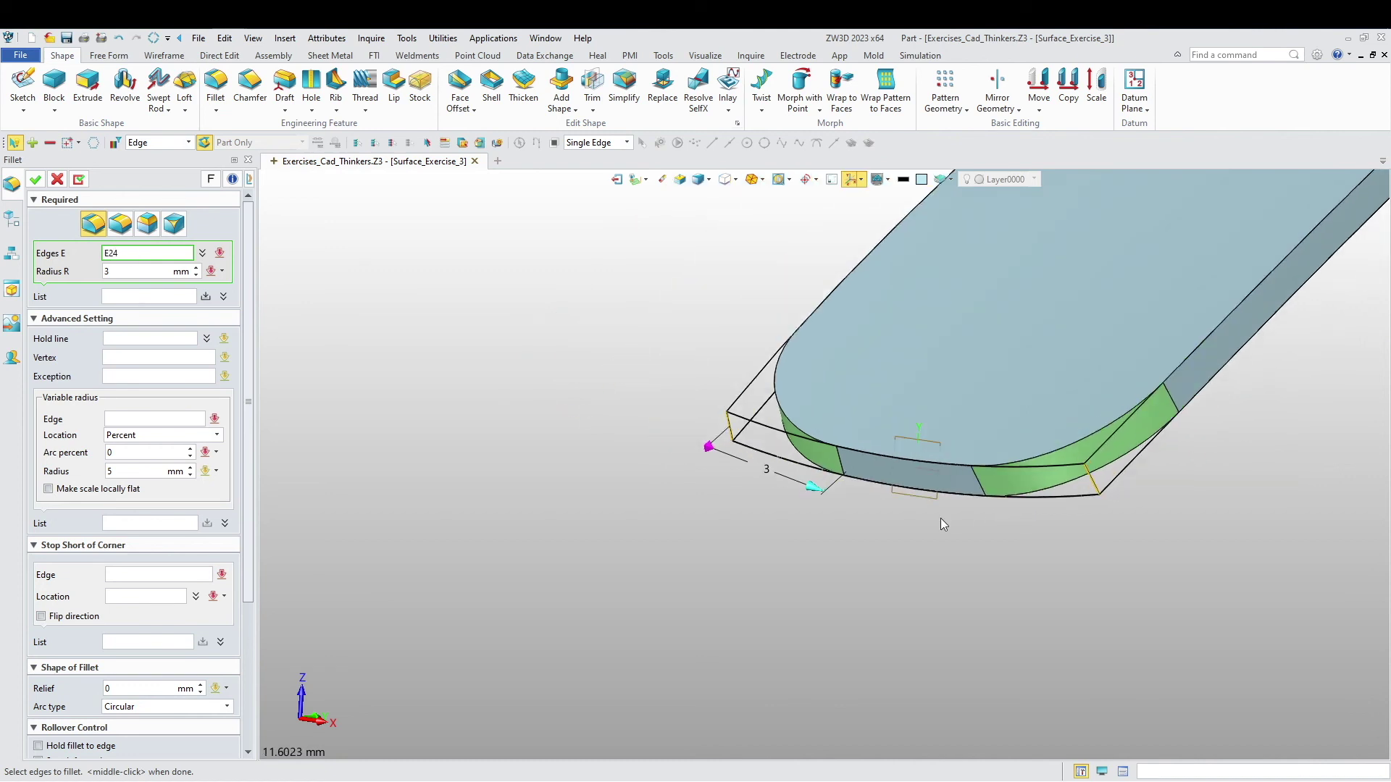
{"action": "left_click", "coordinate": [110, 270]}
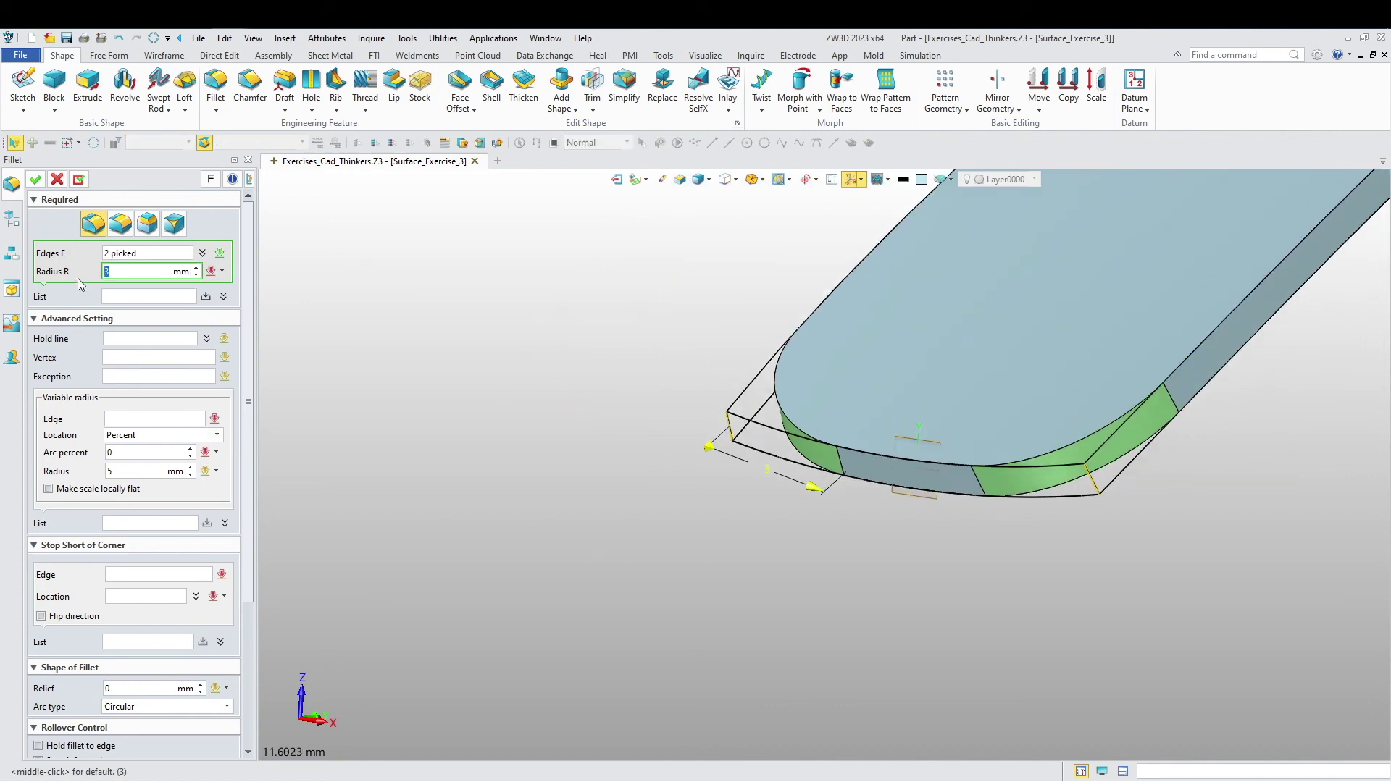
{"action": "middle_click_drag", "start_coordinate": [429, 450], "coordinate": [749, 565]}
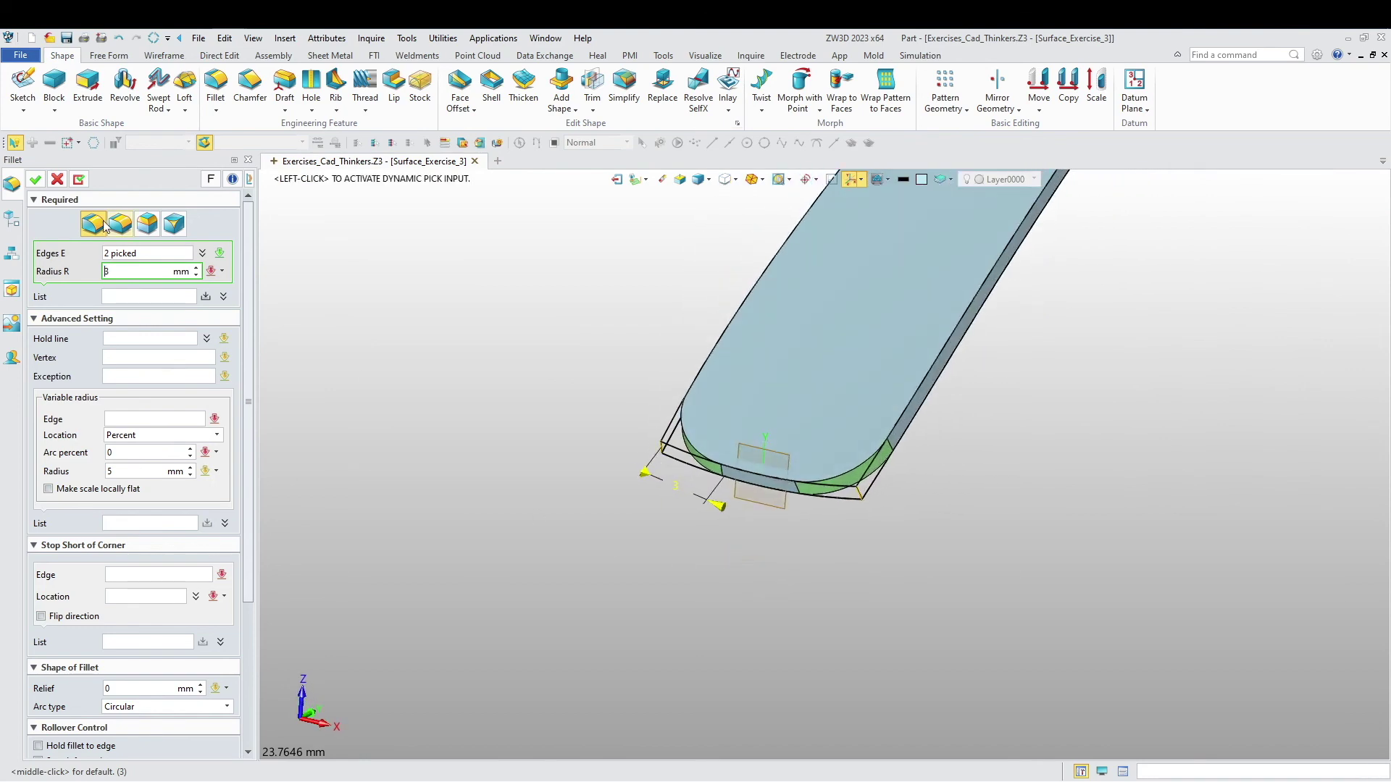
{"action": "left_click", "coordinate": [35, 180]}
Apply a Steel metal texture to all faces of the spoon.
{"action": "scroll", "coordinate": [578, 438], "scroll_direction": "down", "scroll_amount": 4}
{"action": "middle_click_drag", "start_coordinate": [654, 409], "coordinate": [617, 542]}
{"action": "right_click_drag", "start_coordinate": [623, 540], "coordinate": [862, 500]}
{"action": "scroll", "coordinate": [866, 510], "scroll_direction": "down", "scroll_amount": 4}
{"action": "right_click_drag", "start_coordinate": [876, 518], "coordinate": [946, 529]}
{"action": "middle_click_drag", "start_coordinate": [946, 529], "coordinate": [707, 497]}
{"action": "left_click", "coordinate": [703, 56]}
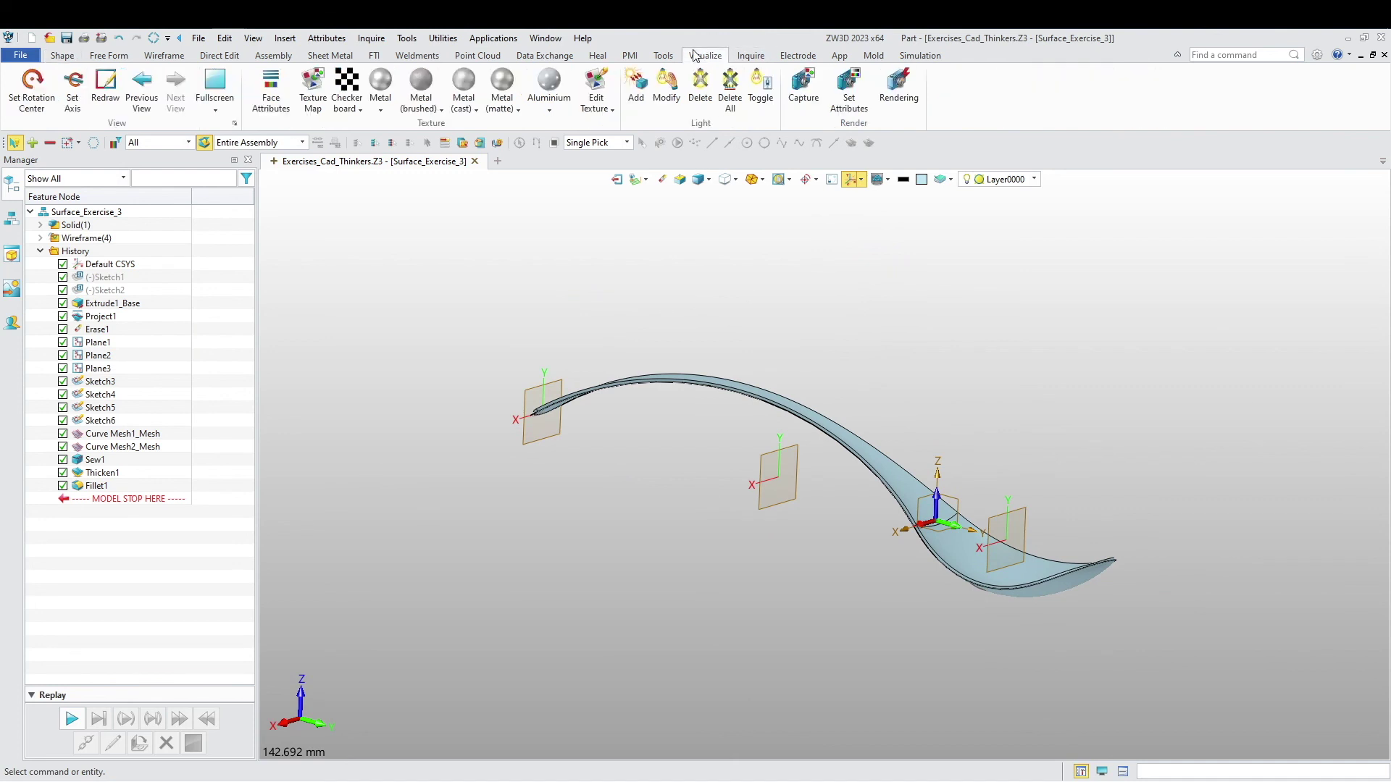
{"action": "left_click", "coordinate": [380, 109]}
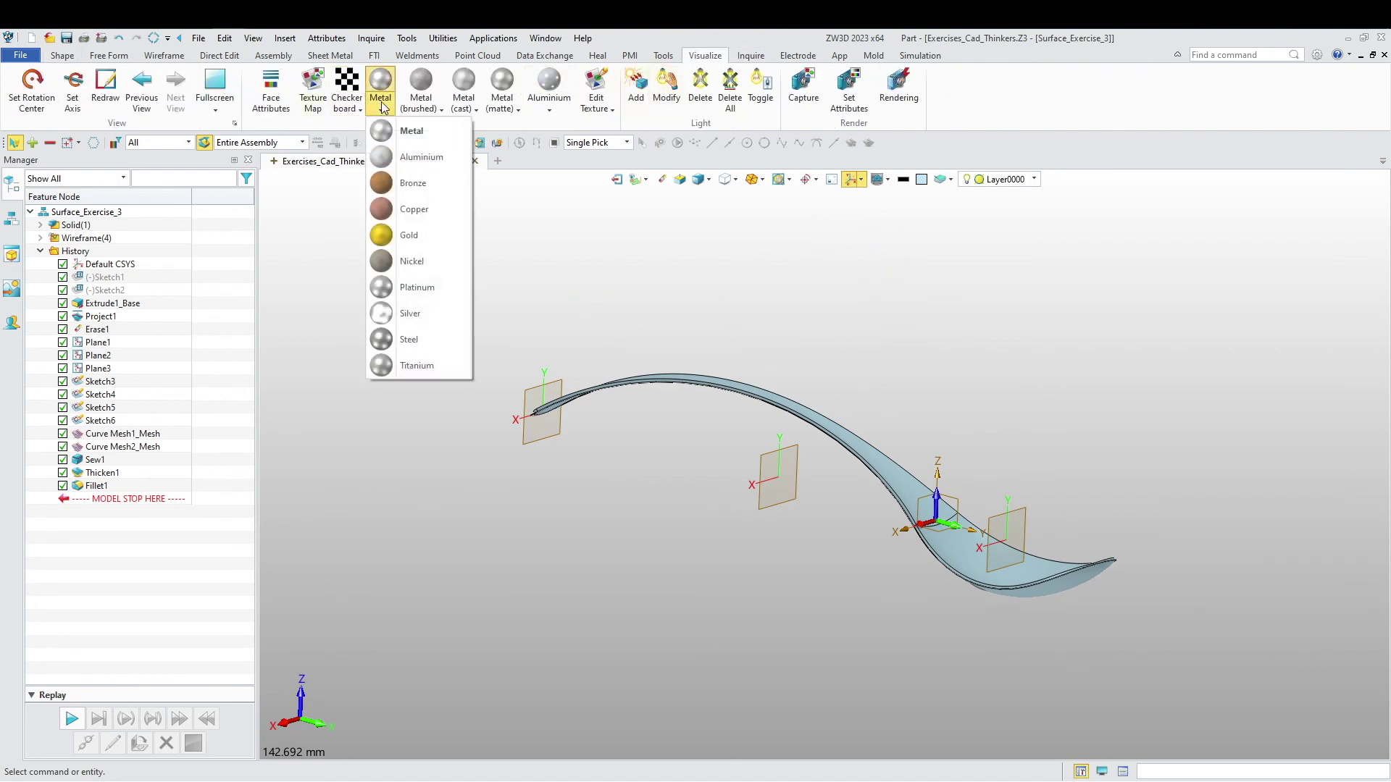
{"action": "left_click", "coordinate": [424, 156]}
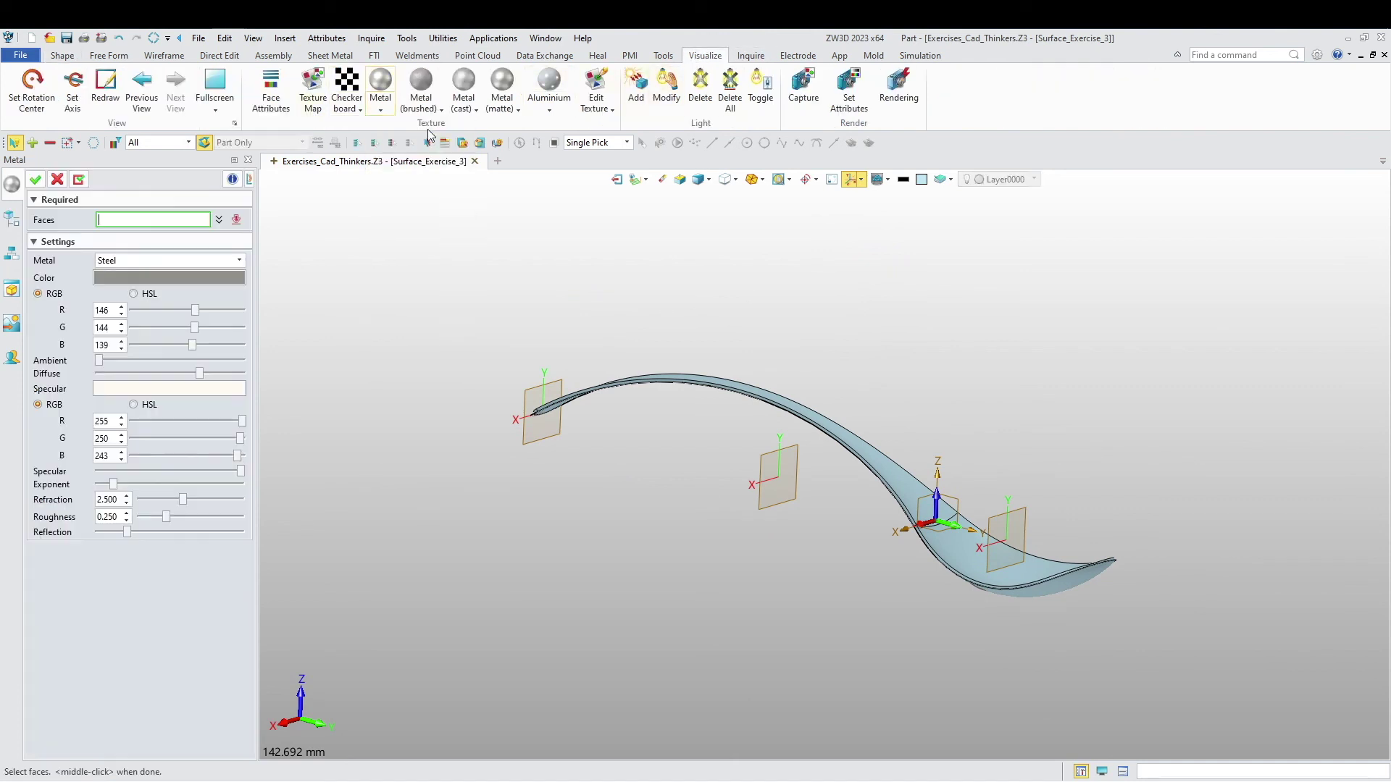
{"action": "left_click", "coordinate": [133, 262]}
{"action": "left_click", "coordinate": [129, 361]}
{"action": "left_click_drag", "start_coordinate": [502, 309], "coordinate": [1195, 672]}
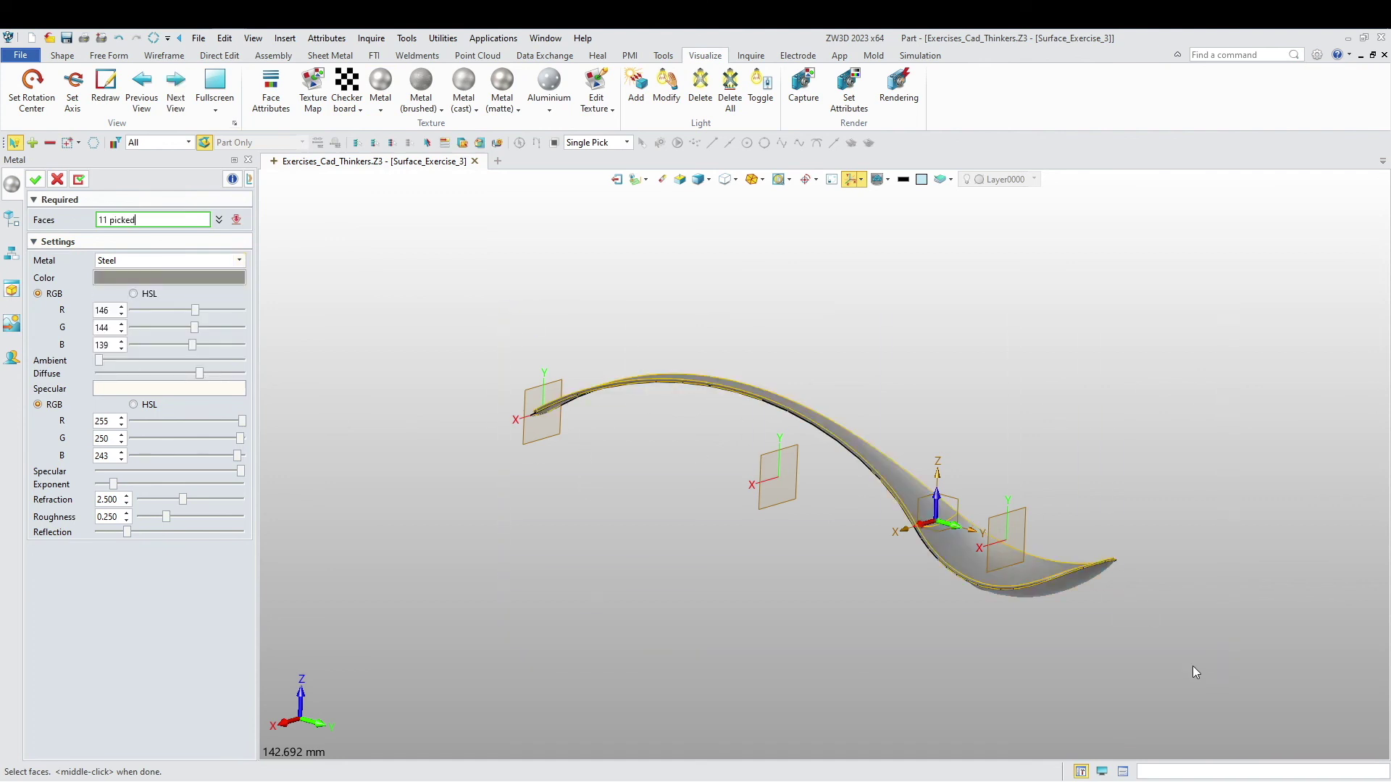
{"action": "left_click", "coordinate": [36, 180]}
{"action": "right_click_drag", "start_coordinate": [531, 426], "coordinate": [549, 476]}
{"action": "middle_click_drag", "start_coordinate": [548, 476], "coordinate": [649, 510]}
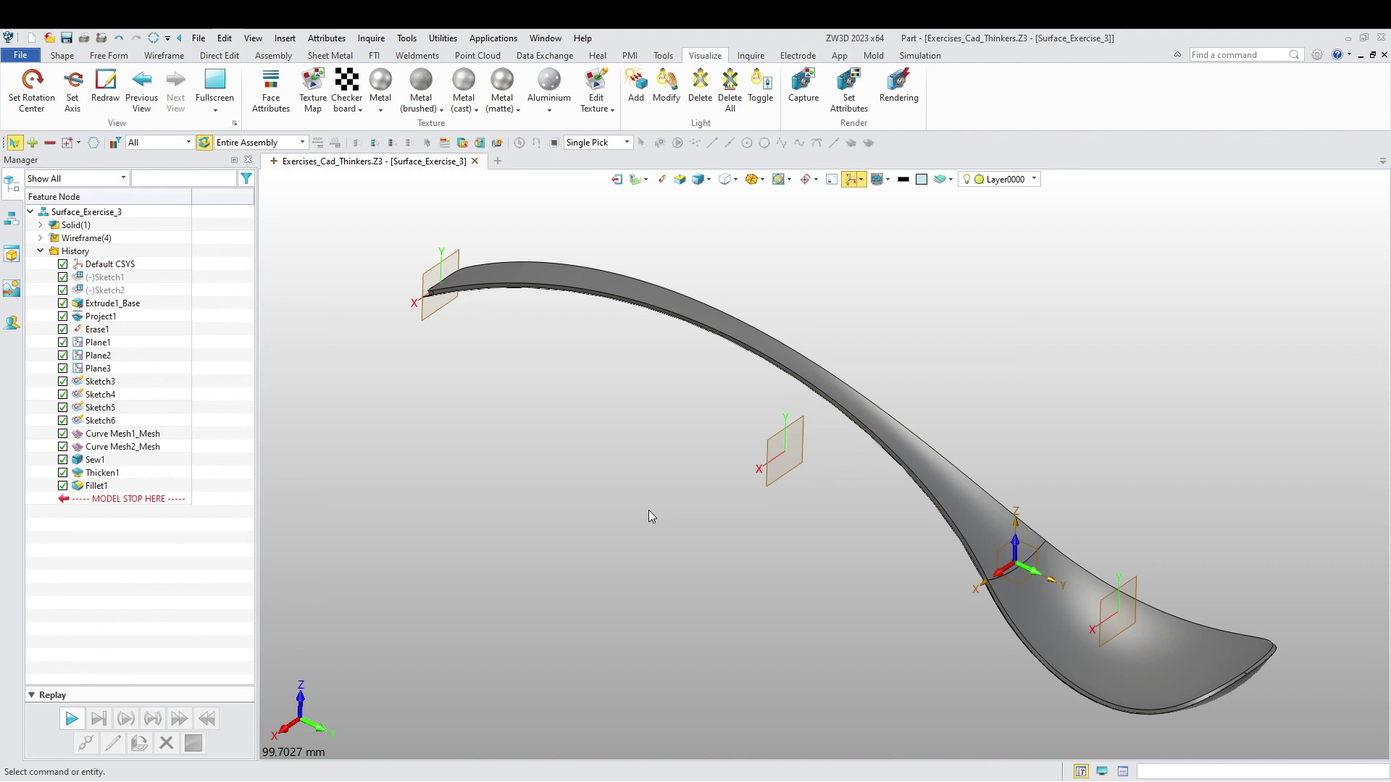
{"action": "scroll", "coordinate": [649, 510], "scroll_direction": "down", "scroll_amount": 2}
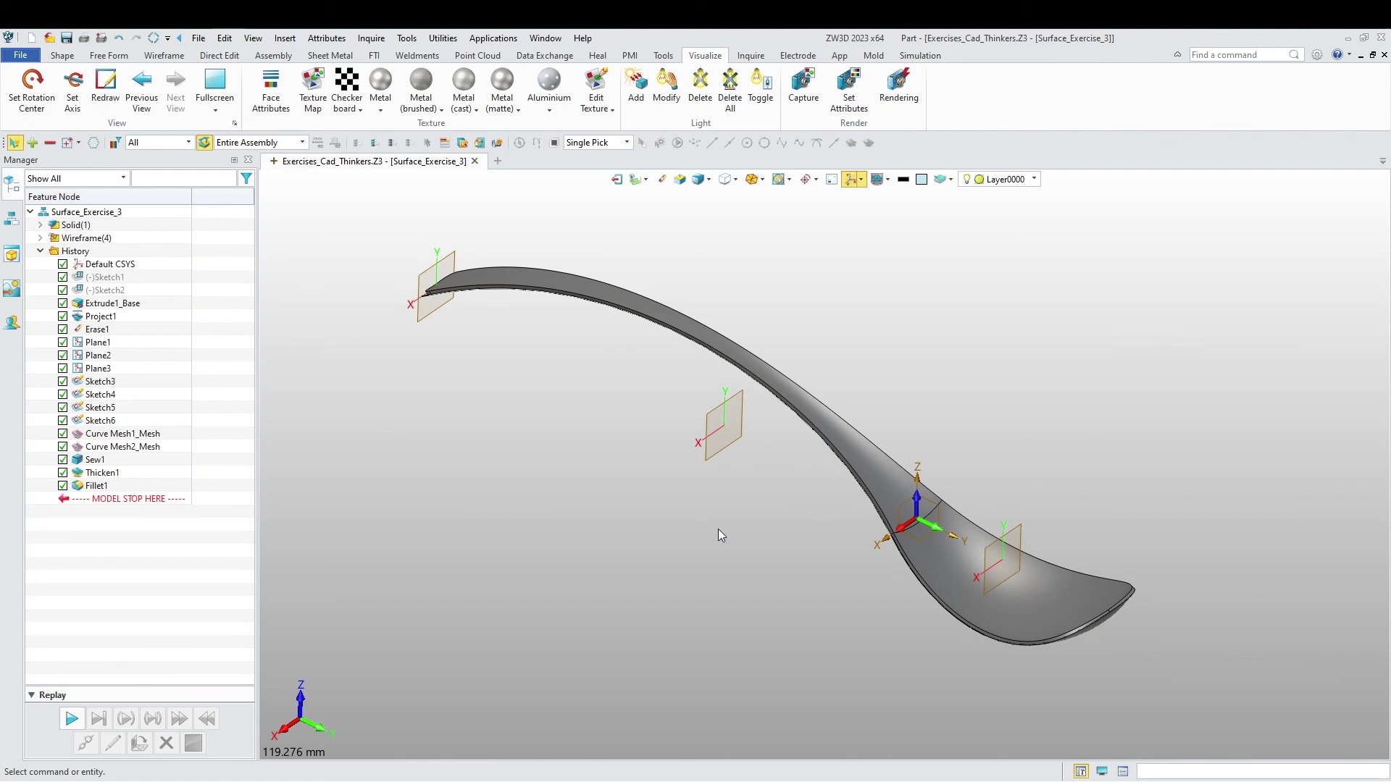
{"action": "middle_click_drag", "start_coordinate": [719, 533], "coordinate": [692, 565]}
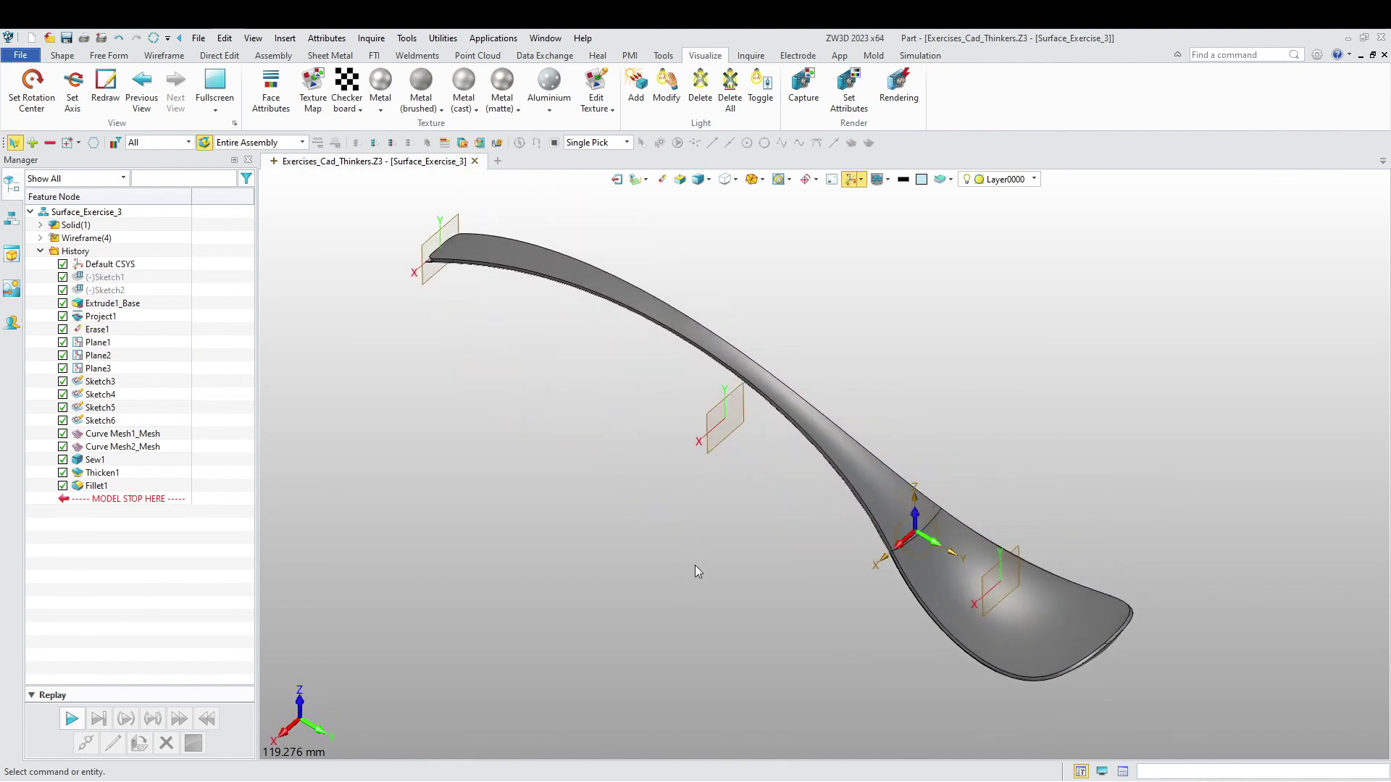